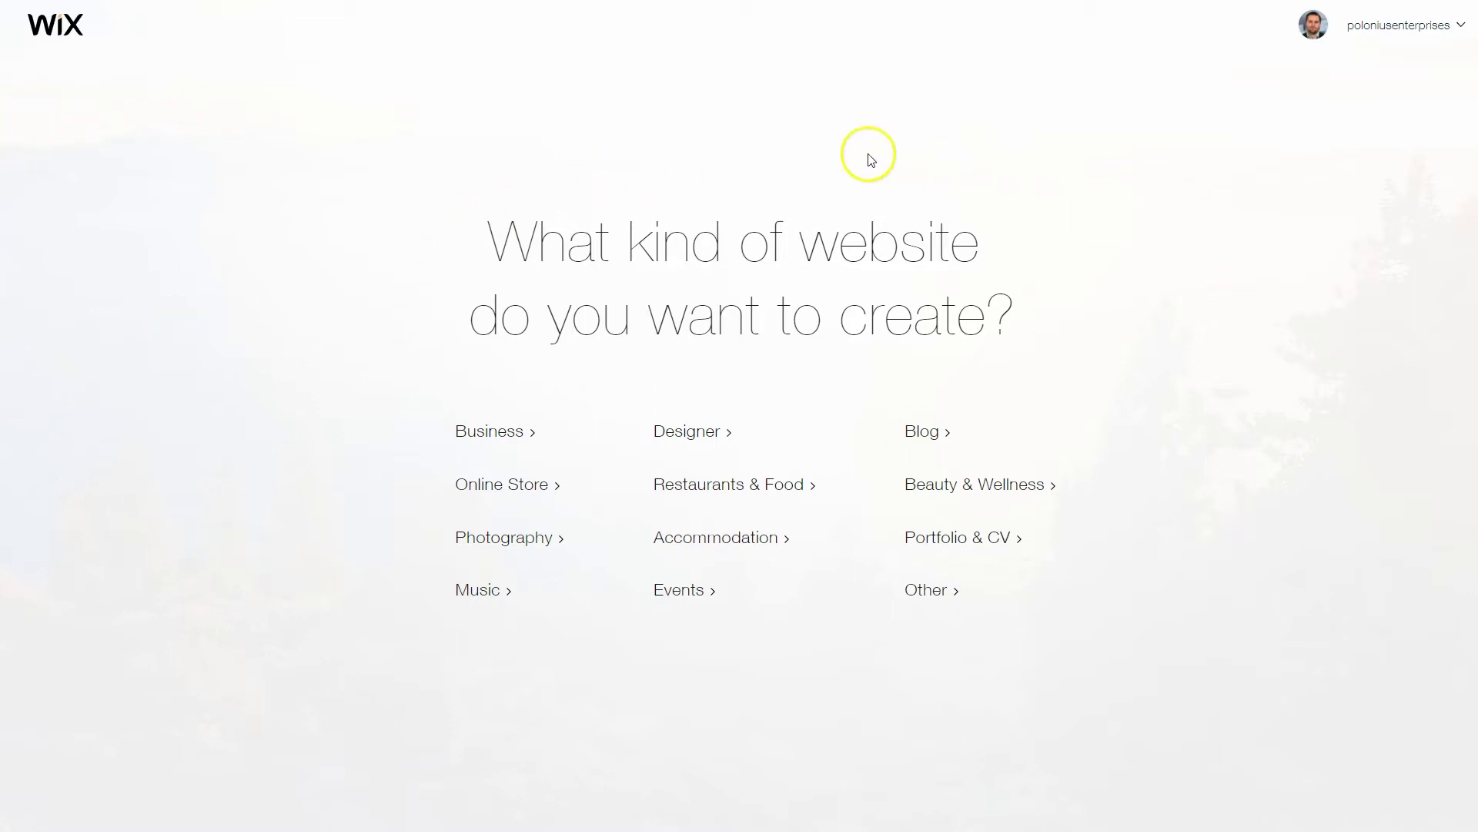
# Start a Business website in the Wix Editor and open the Success Coach template for editing
pyautogui.click(492, 432)
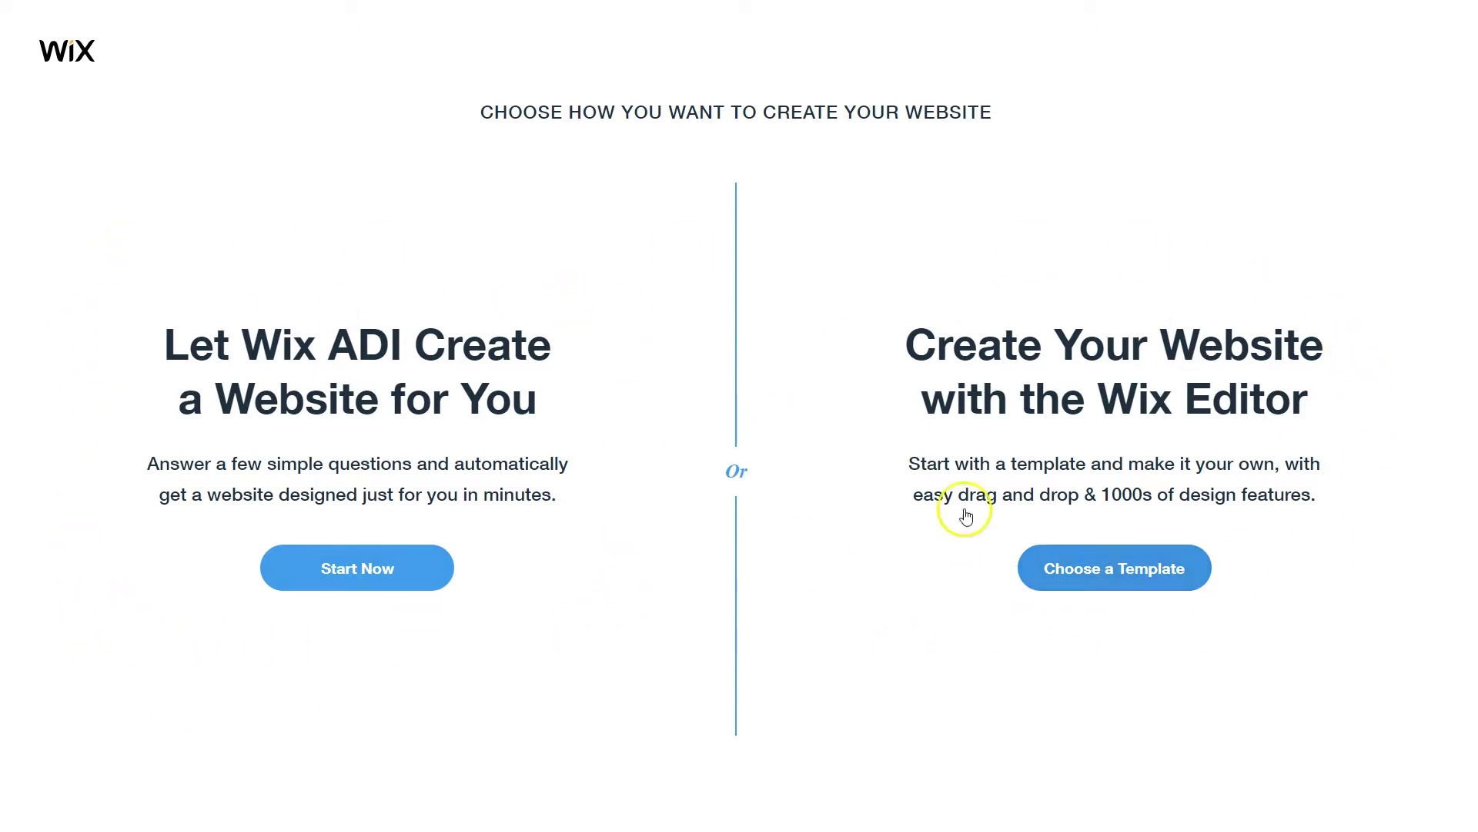
pyautogui.click(1104, 572)
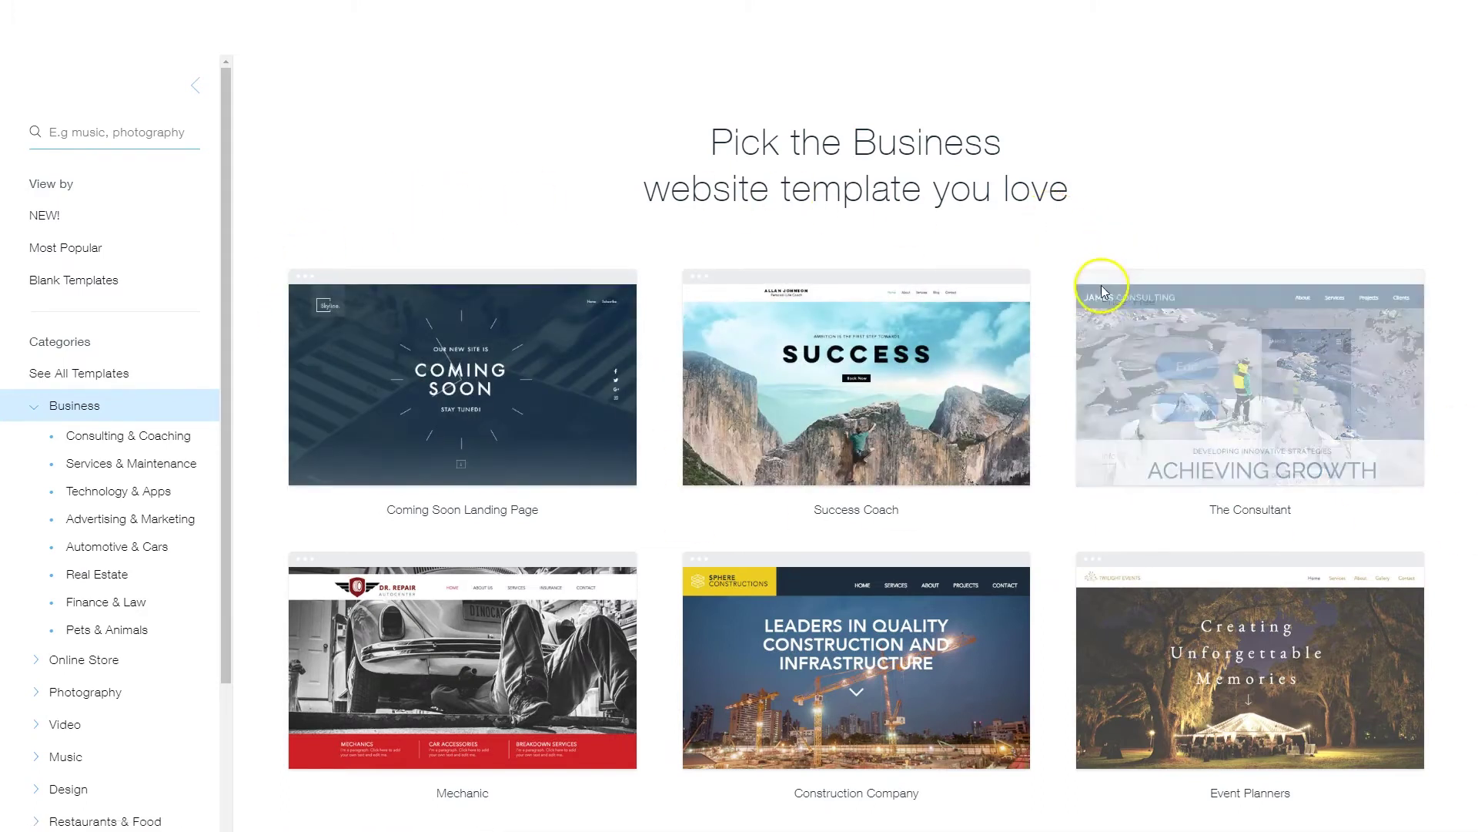
pyautogui.moveTo(842, 406)
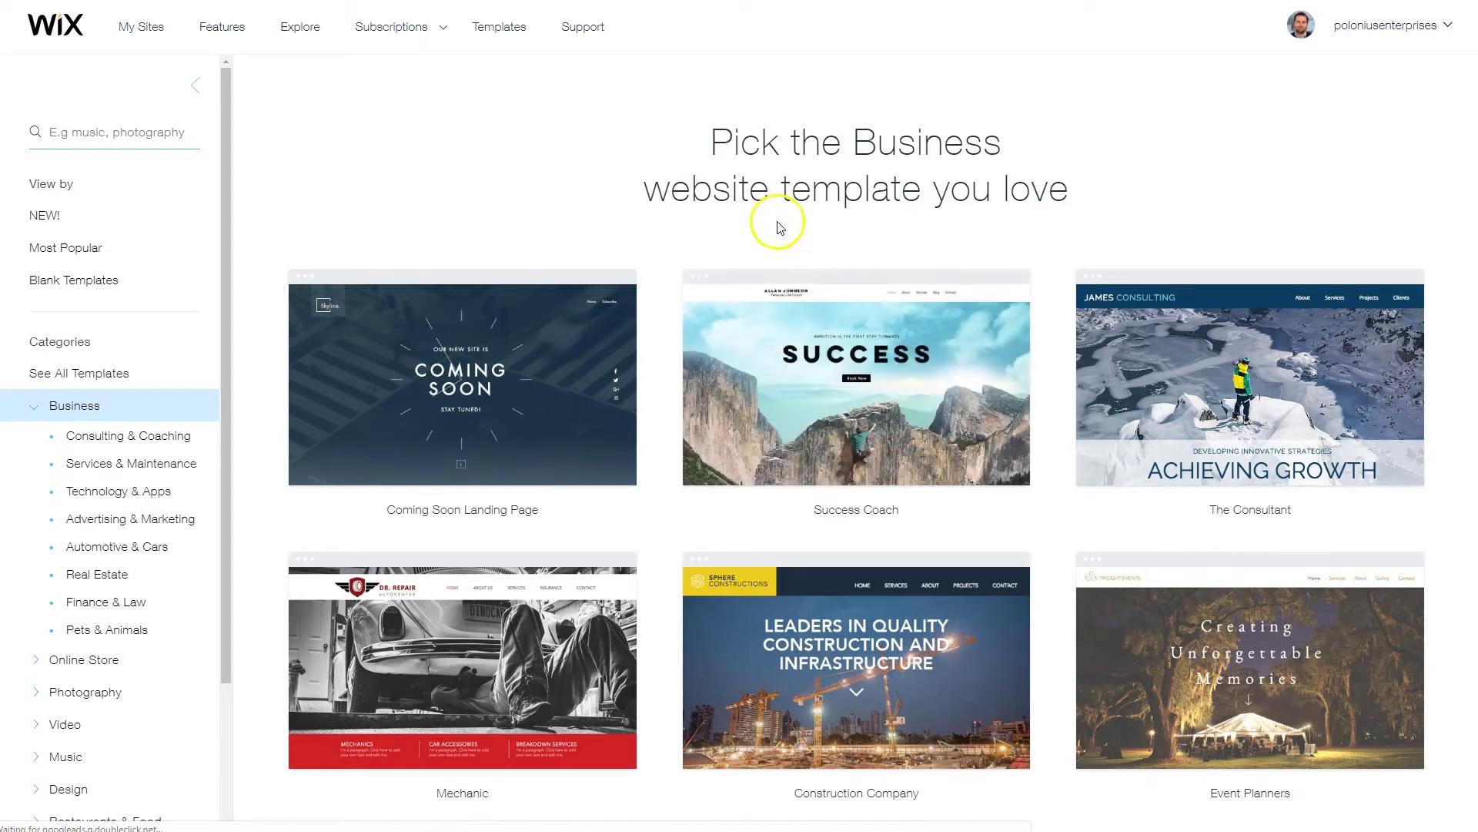
pyautogui.moveTo(1124, 356)
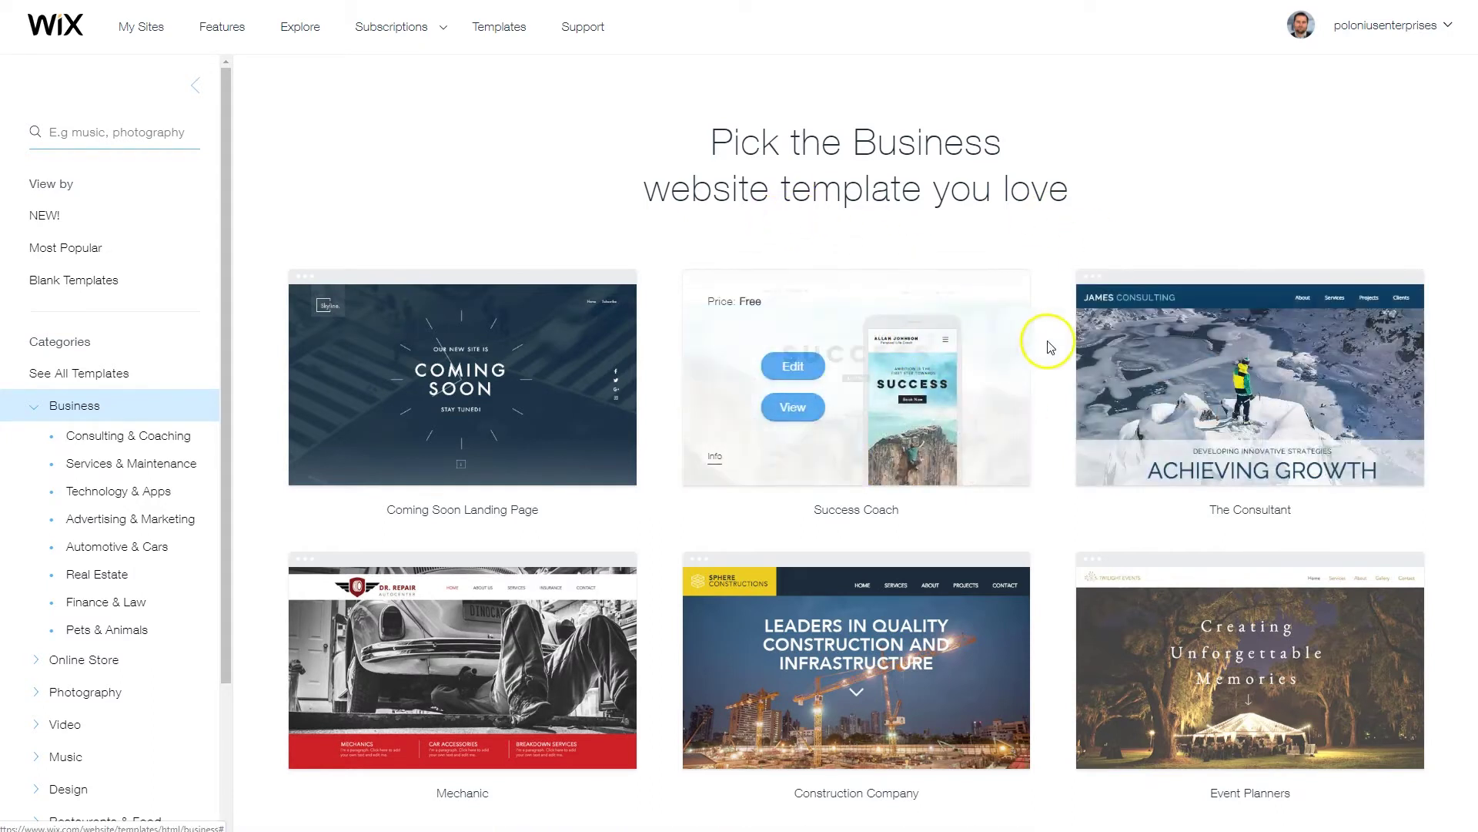
pyautogui.moveTo(874, 427)
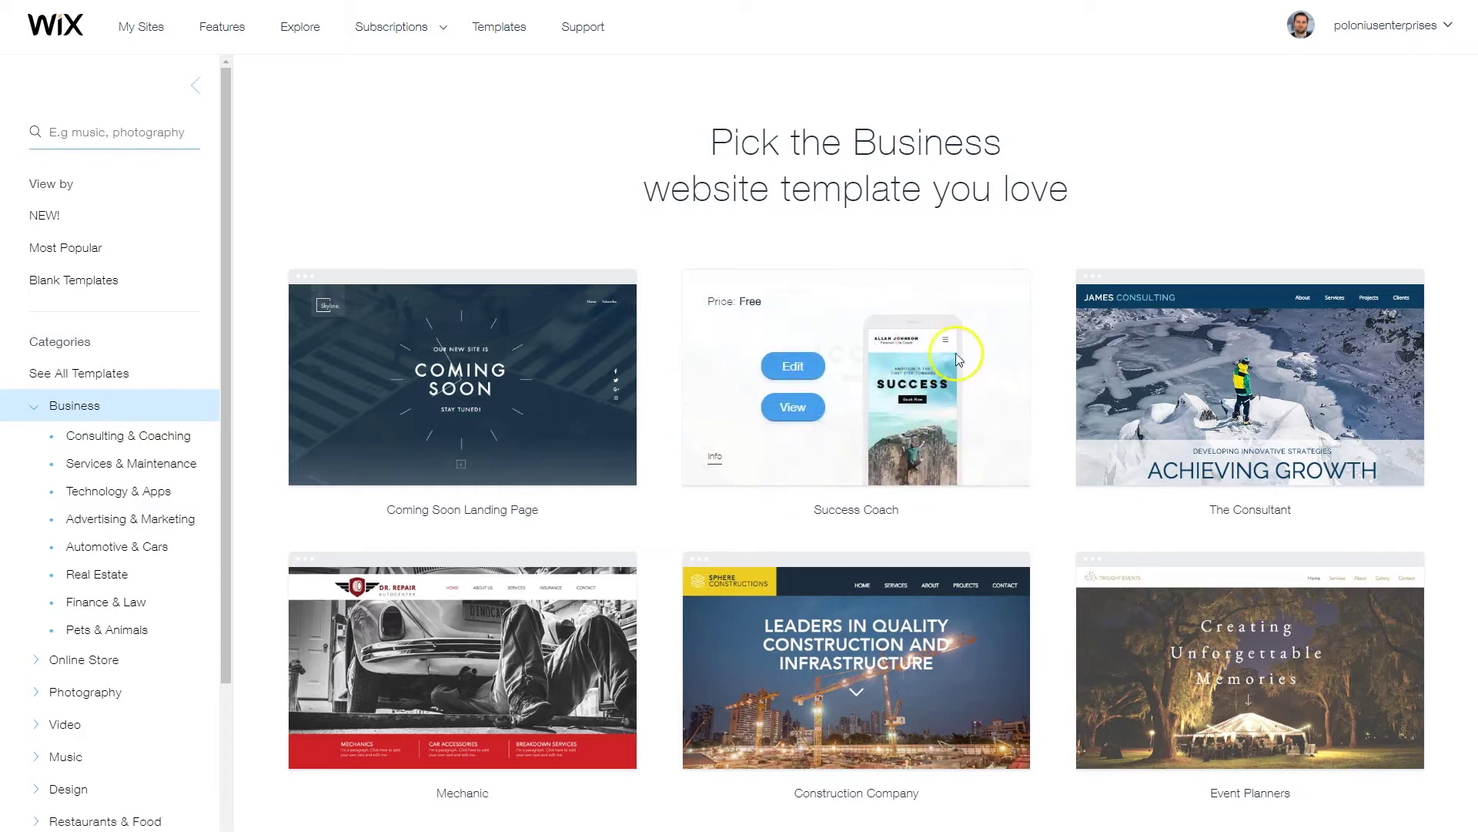
pyautogui.click(801, 366)
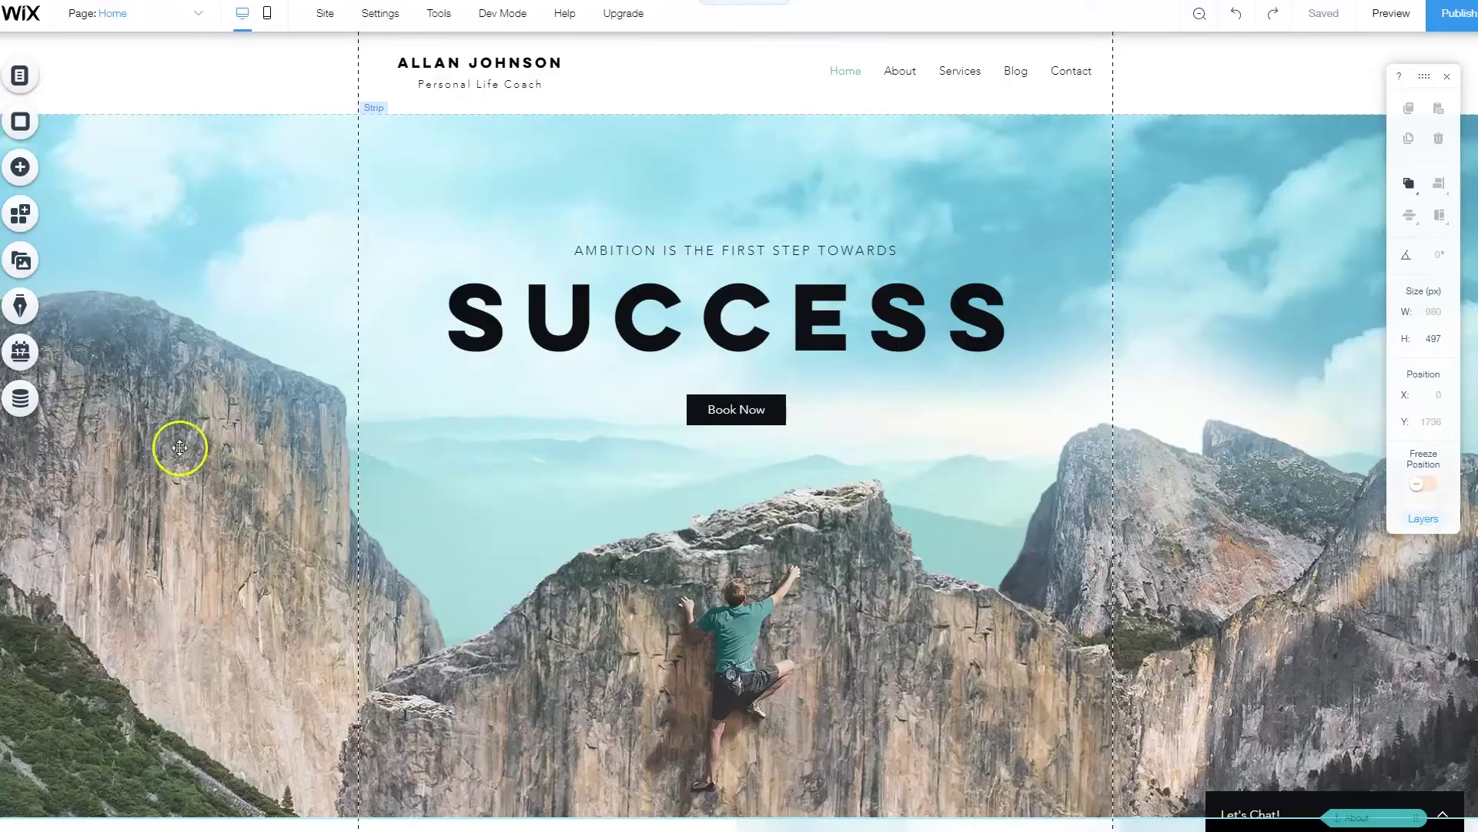
# Change the header tagline under the site name to "Men's Fitness Coach"
pyautogui.scroll(-10, 1292, 400)
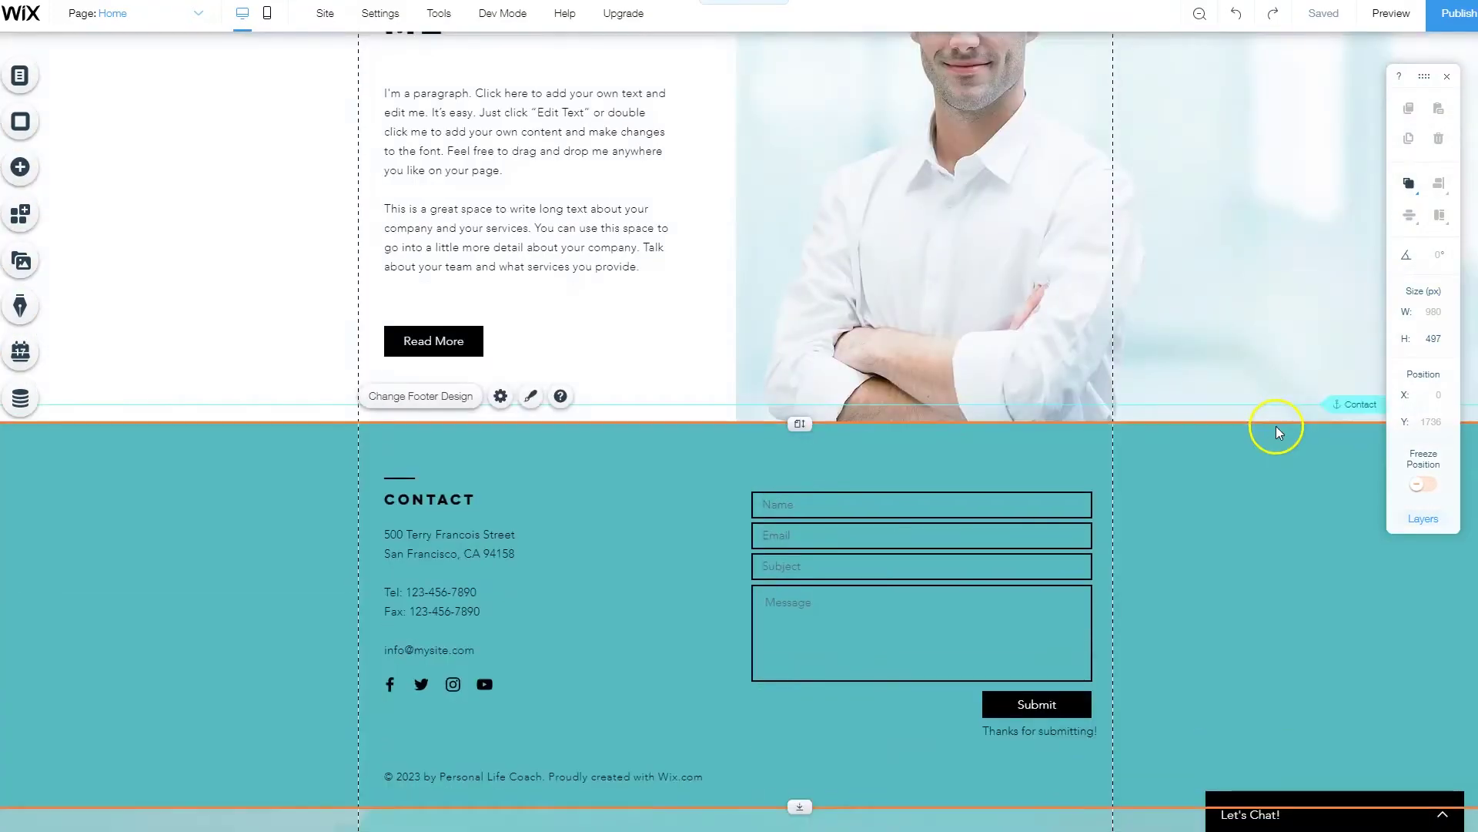
pyautogui.scroll(10, 1127, 234)
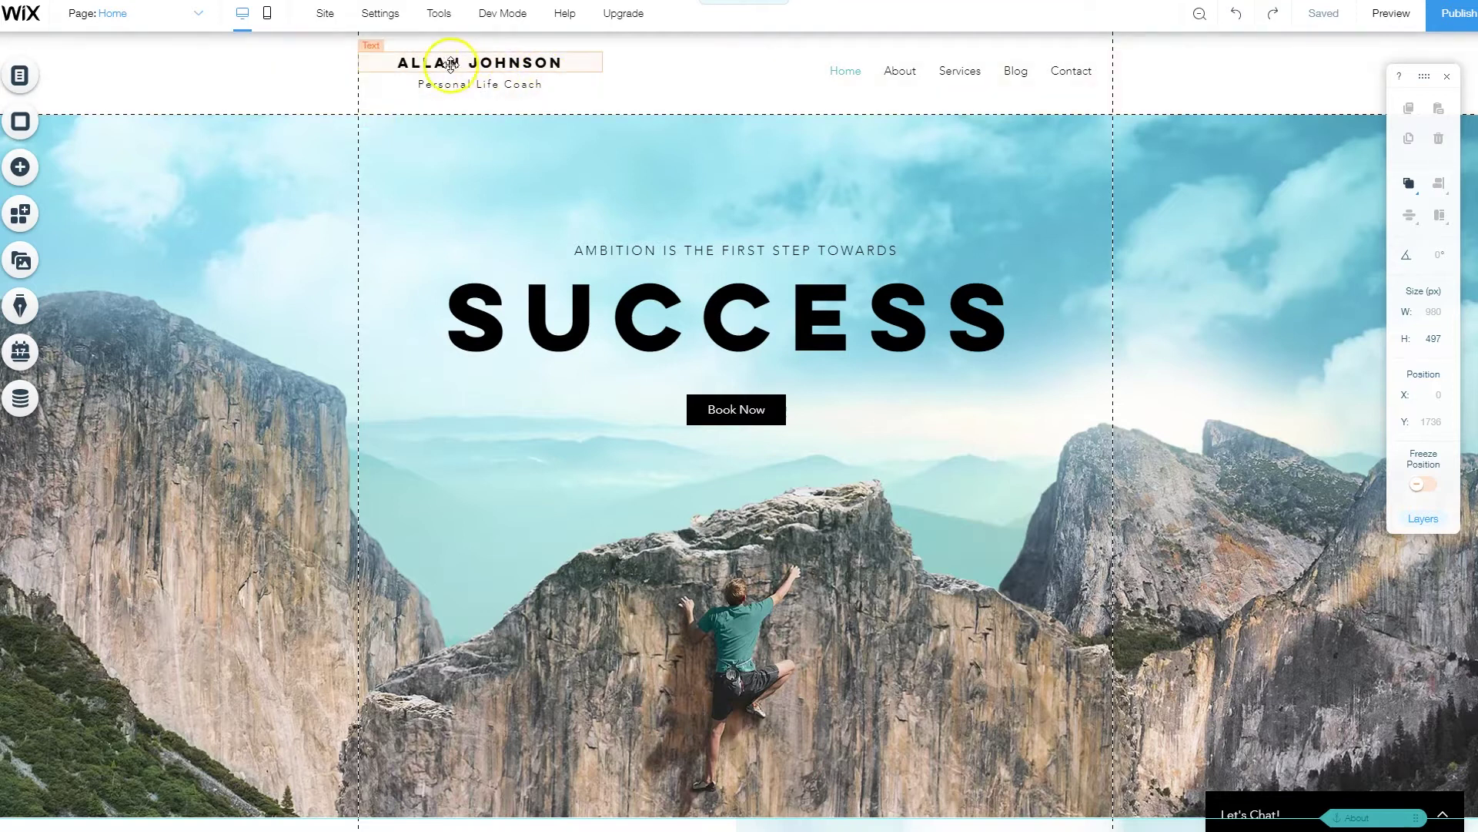
pyautogui.click(493, 82)
pyautogui.click(485, 83)
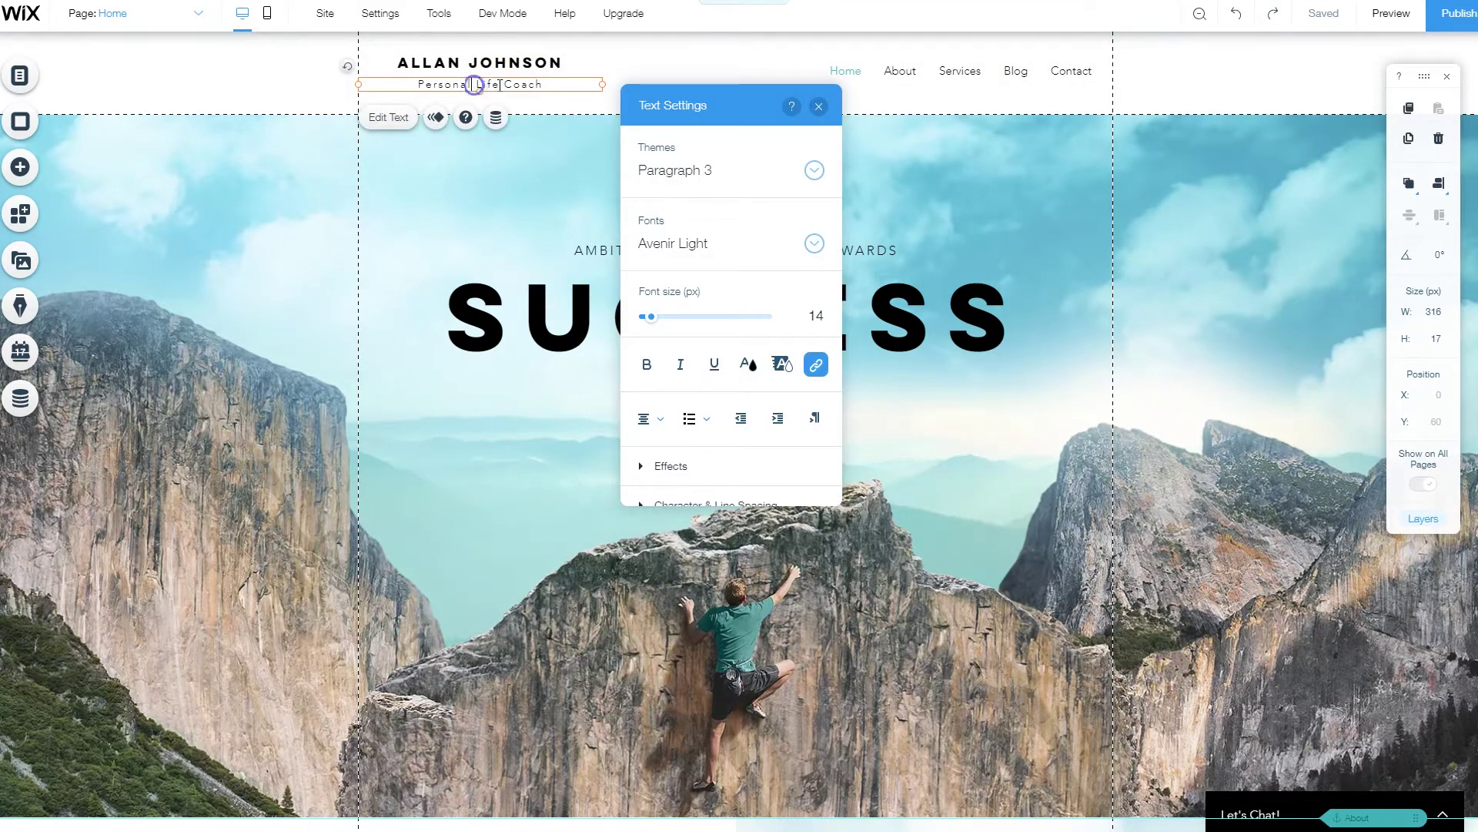
pyautogui.moveTo(449, 85); pyautogui.dragTo(406, 85)
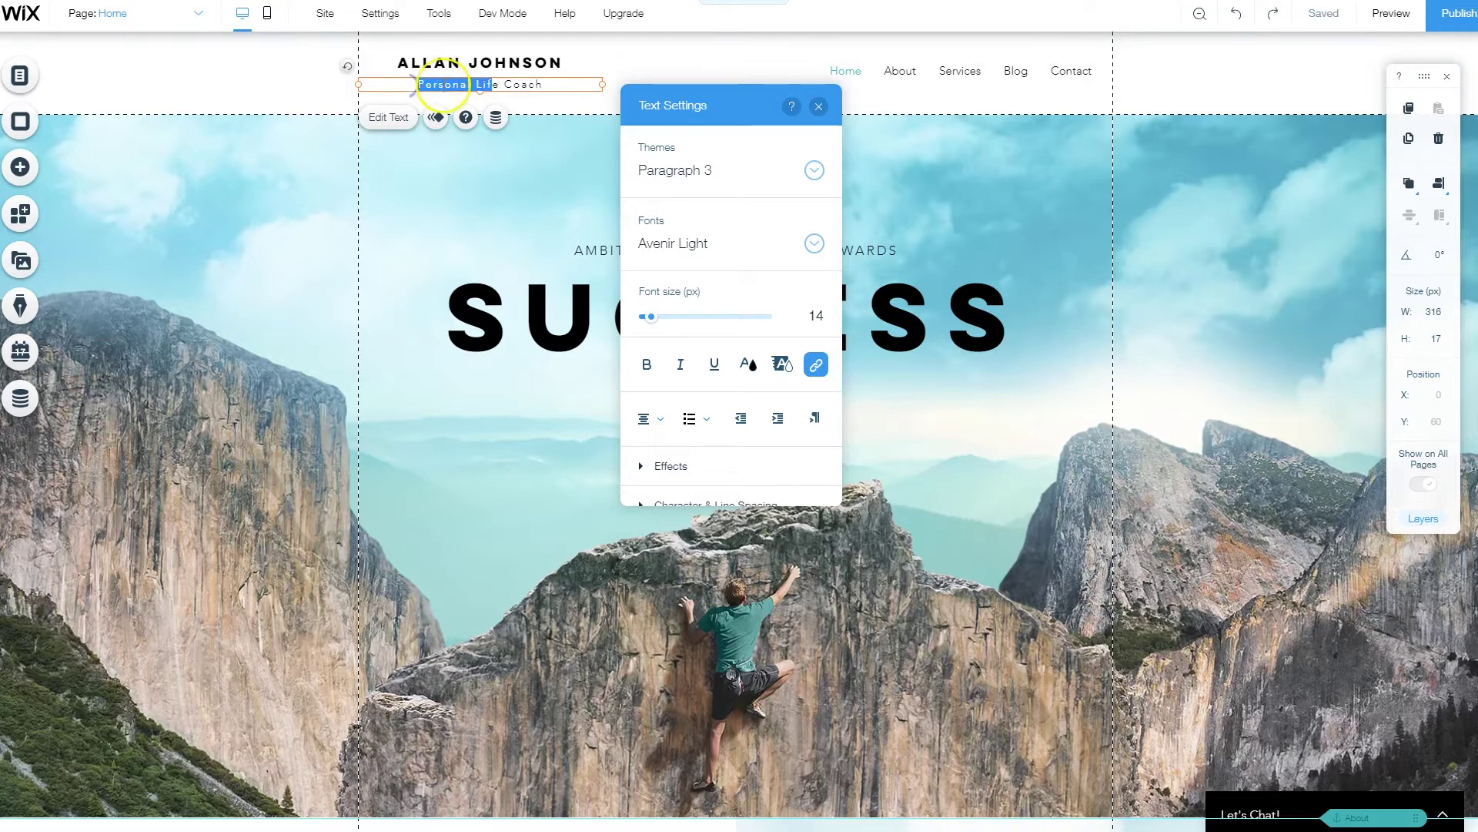
pyautogui.press('BackSpace')
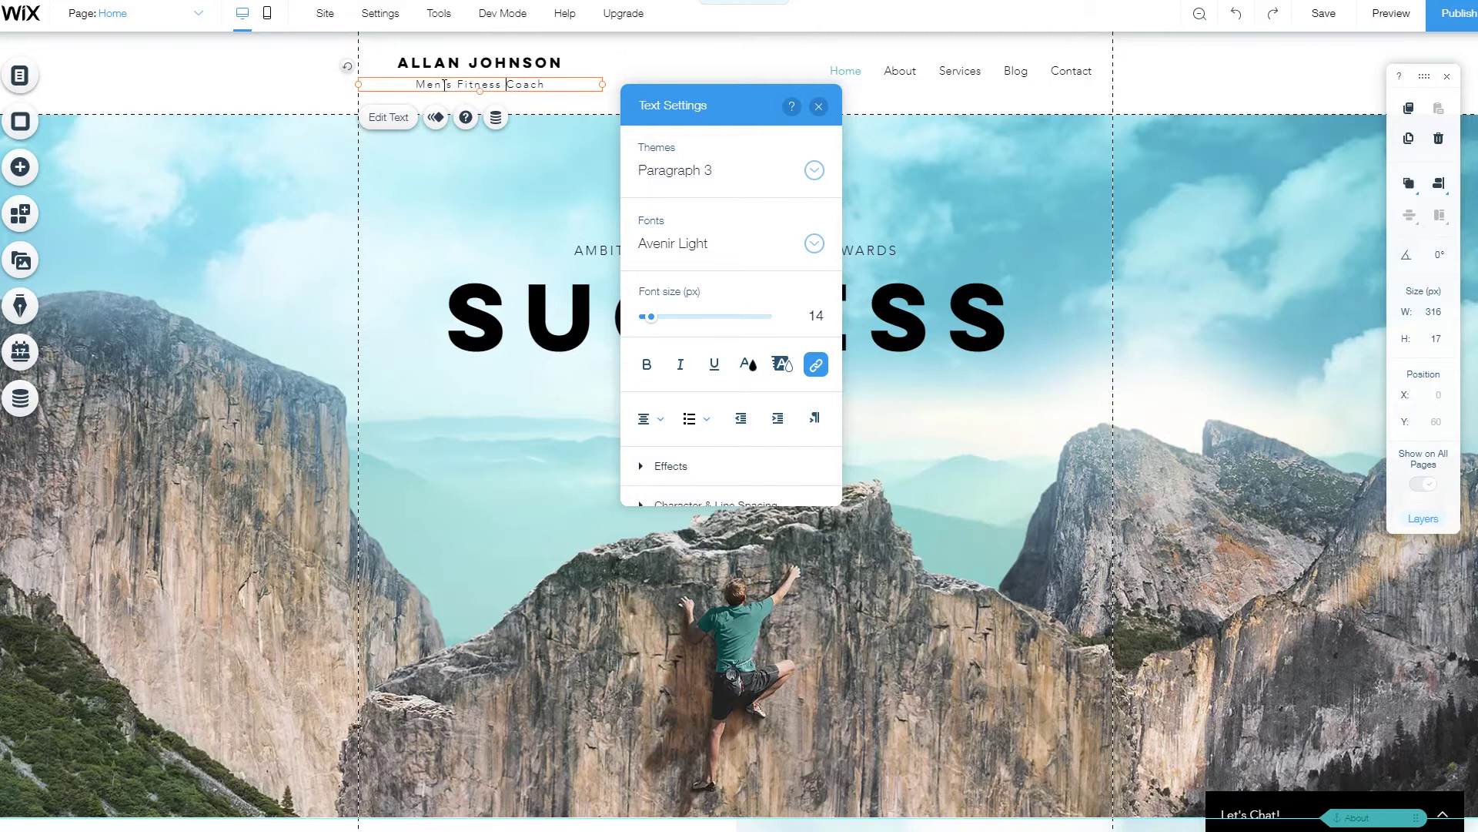
pyautogui.click(1313, 306)
pyautogui.click(1196, 288)
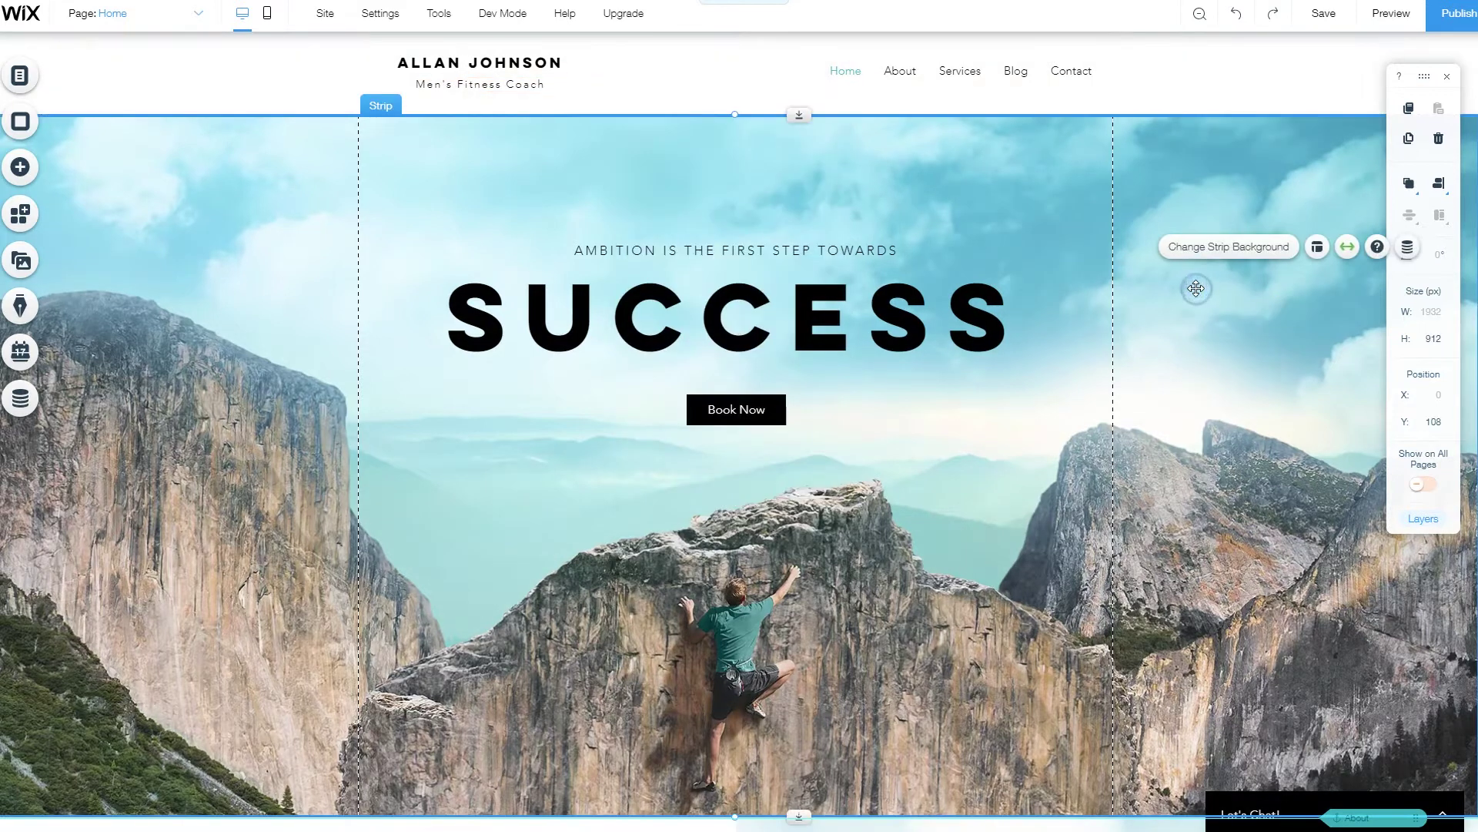
# Delete the "Ambition is the first step towards" line and move the Book Now button down over the climber, to about Y 804
pyautogui.click(717, 251)
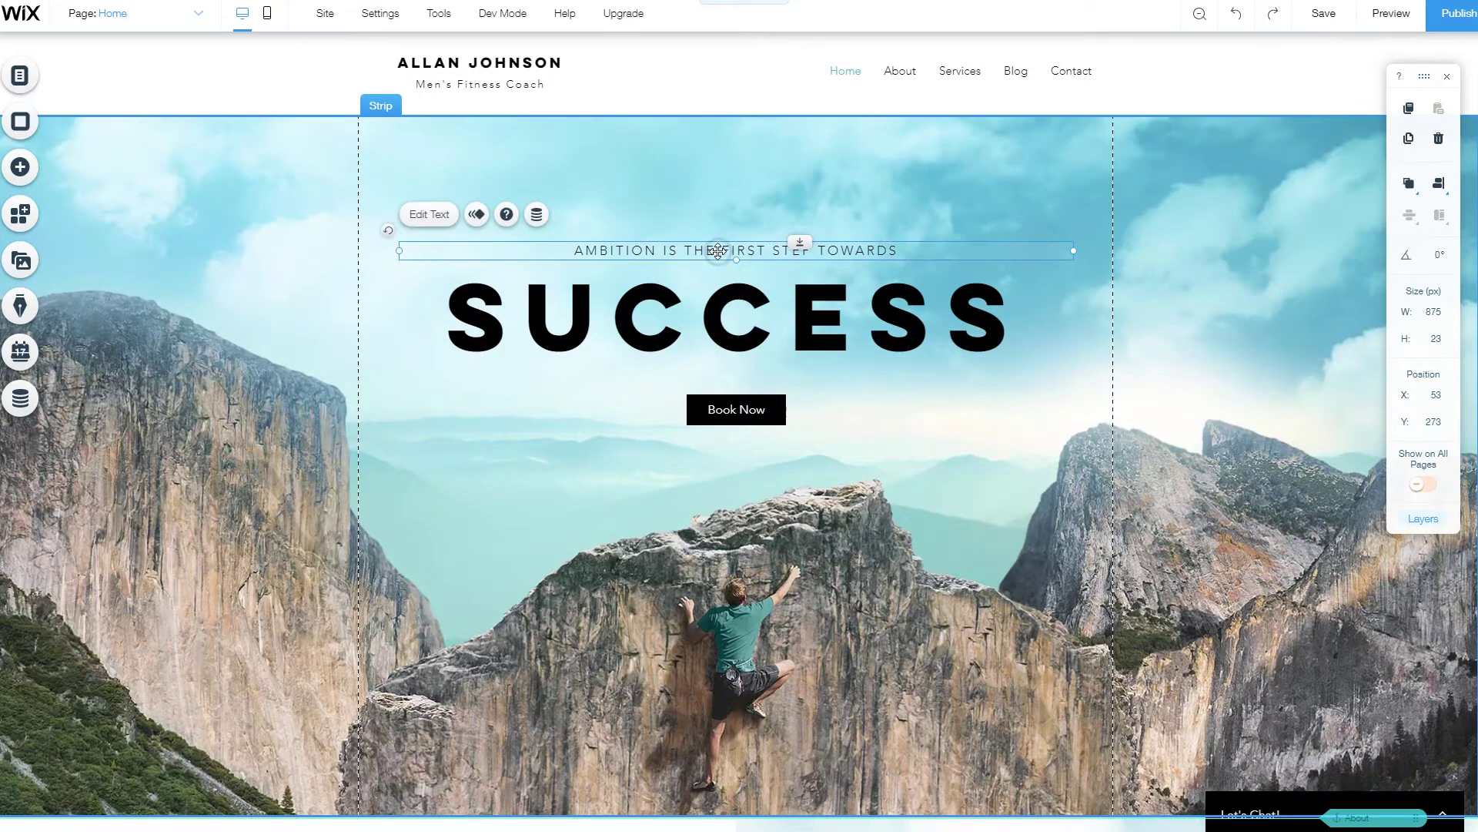
pyautogui.press('Delete')
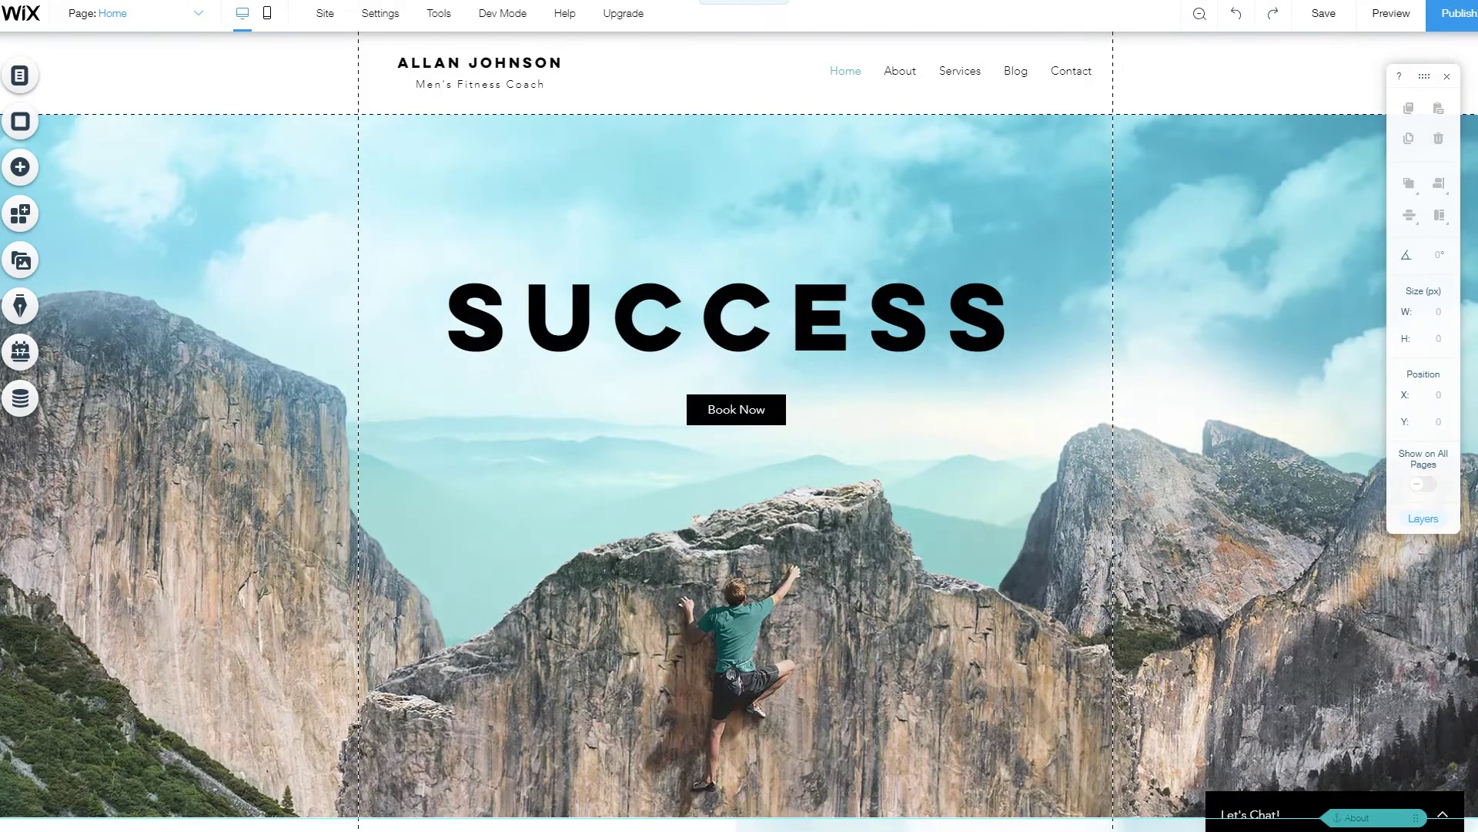
pyautogui.click(750, 398)
pyautogui.moveTo(747, 406); pyautogui.dragTo(740, 659)
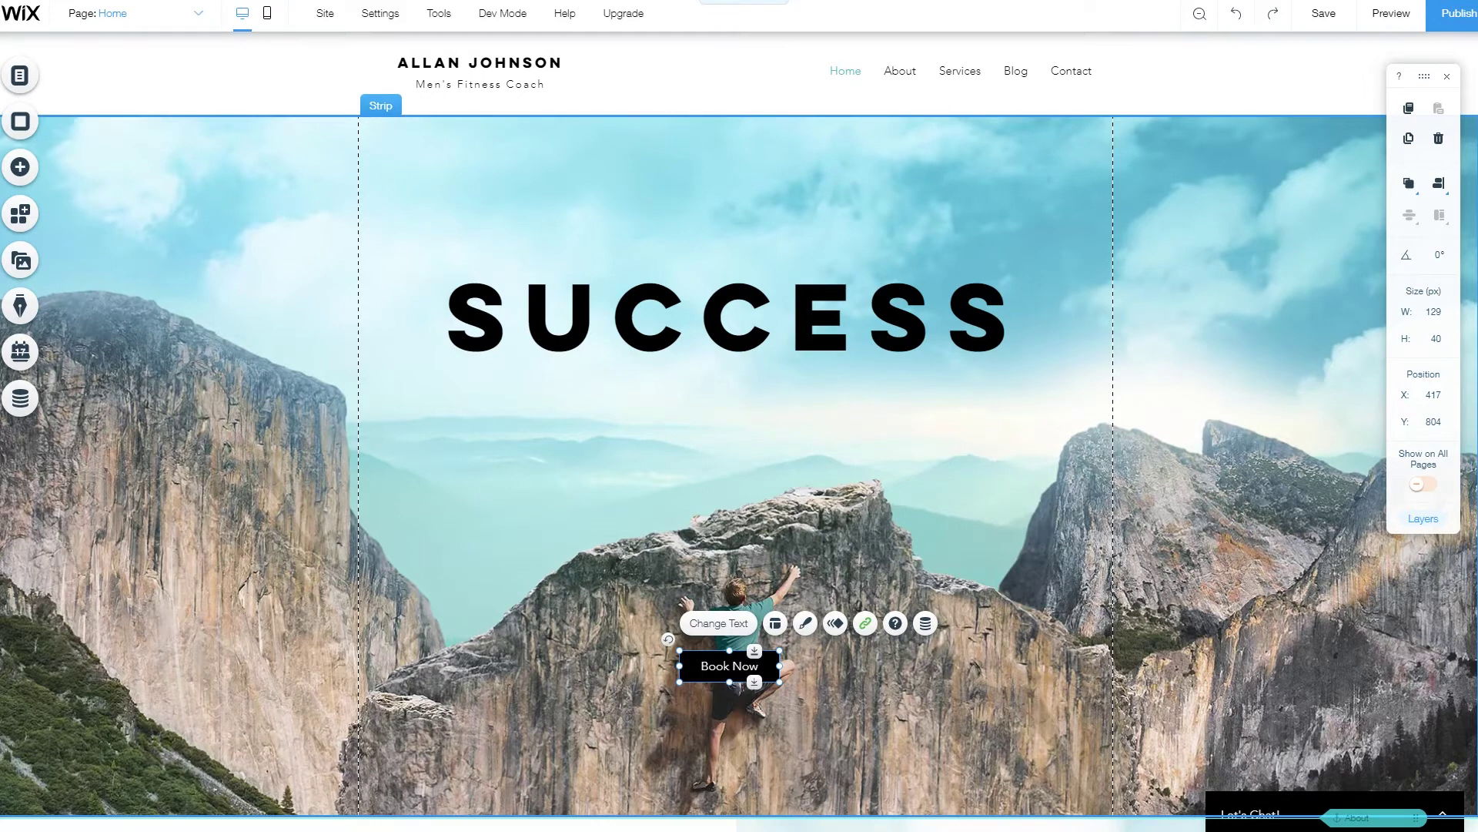
# Replace the large SUCCESS heading with "MEN'S HEALTH COACHING"
pyautogui.click(801, 314)
pyautogui.click(789, 312)
pyautogui.write("MEN'S HEALTH COACHING")
pyautogui.click(832, 211)
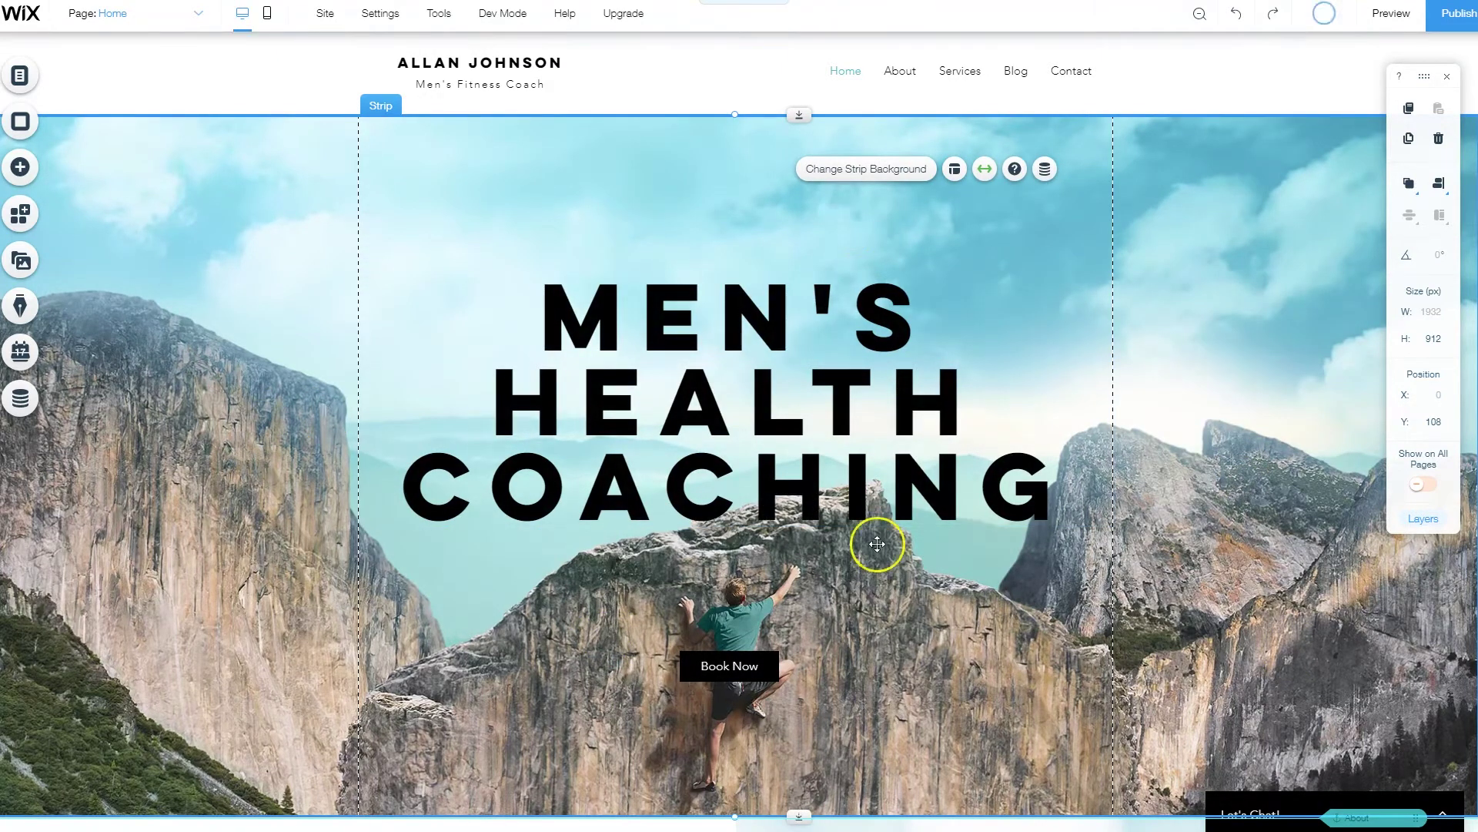
pyautogui.click(806, 457)
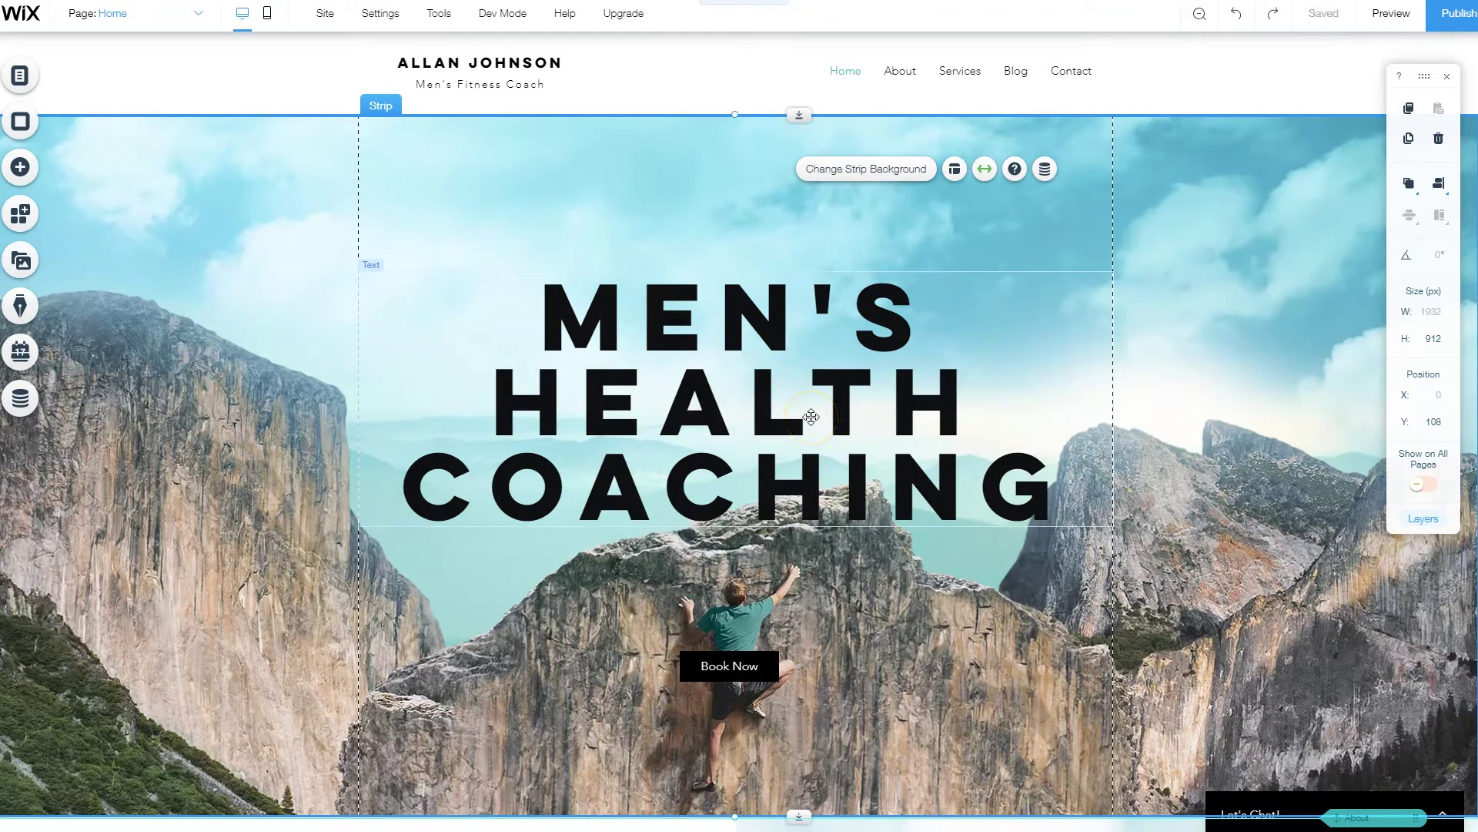
# Switch to Adobe Stock and search the images for "fitness man"
pyautogui.click(409, 634)
pyautogui.hotkey('ctrl', 'Tab')
pyautogui.click(345, 31)
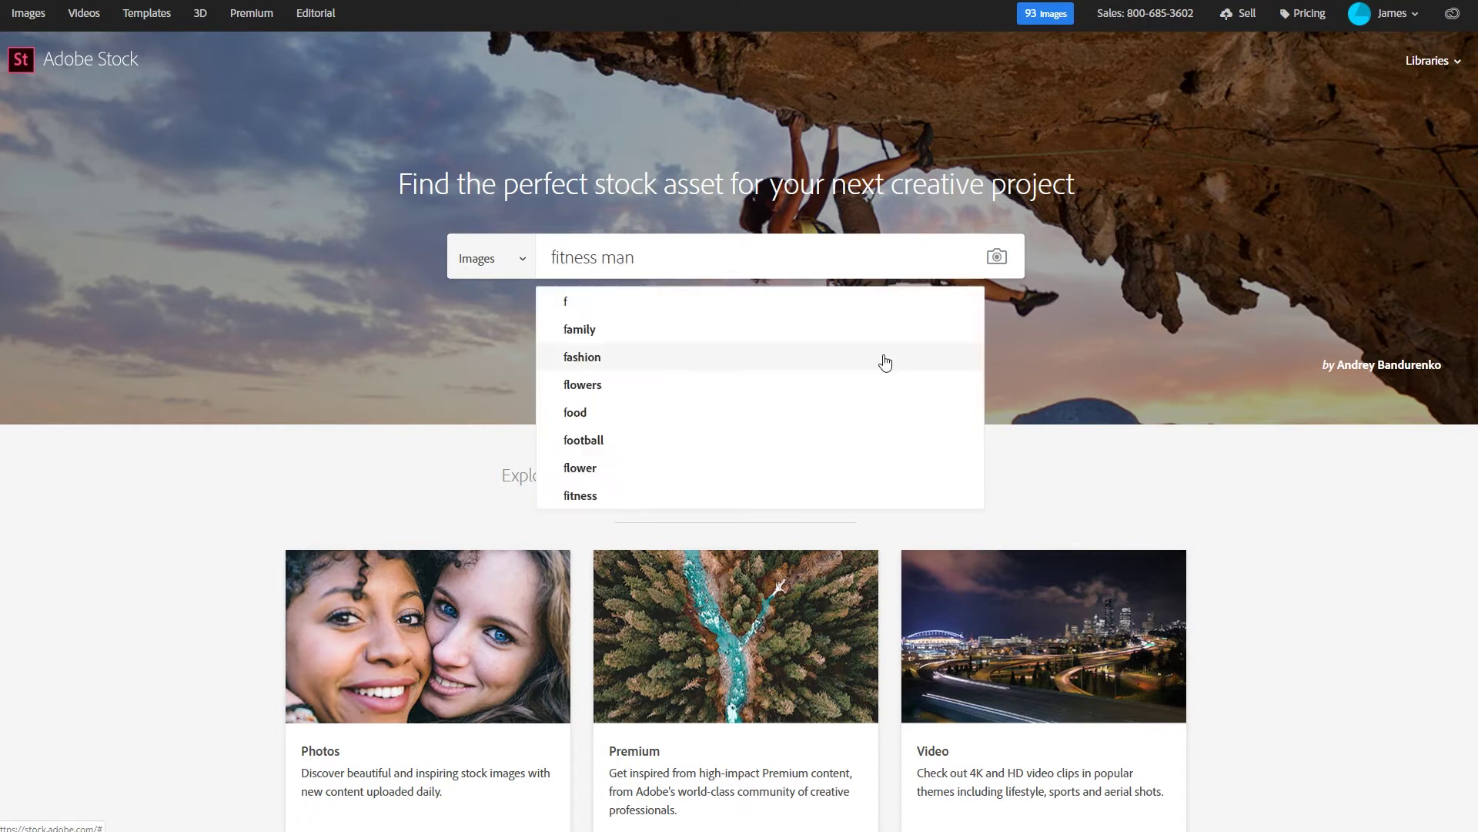
pyautogui.press('Return')
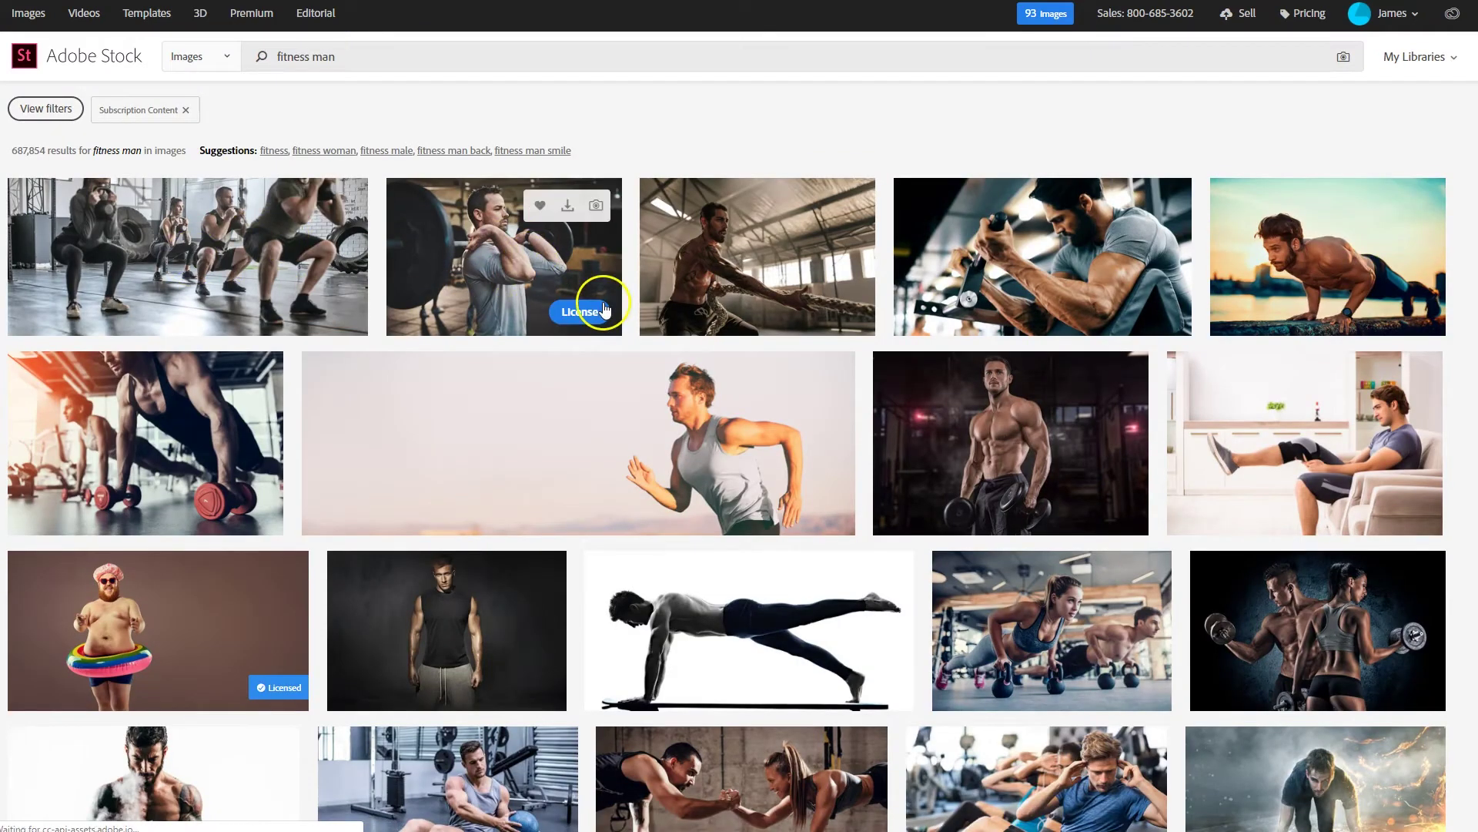
# License and download the photo of the man in a grey shirt holding a barbell on his shoulders
pyautogui.click(586, 311)
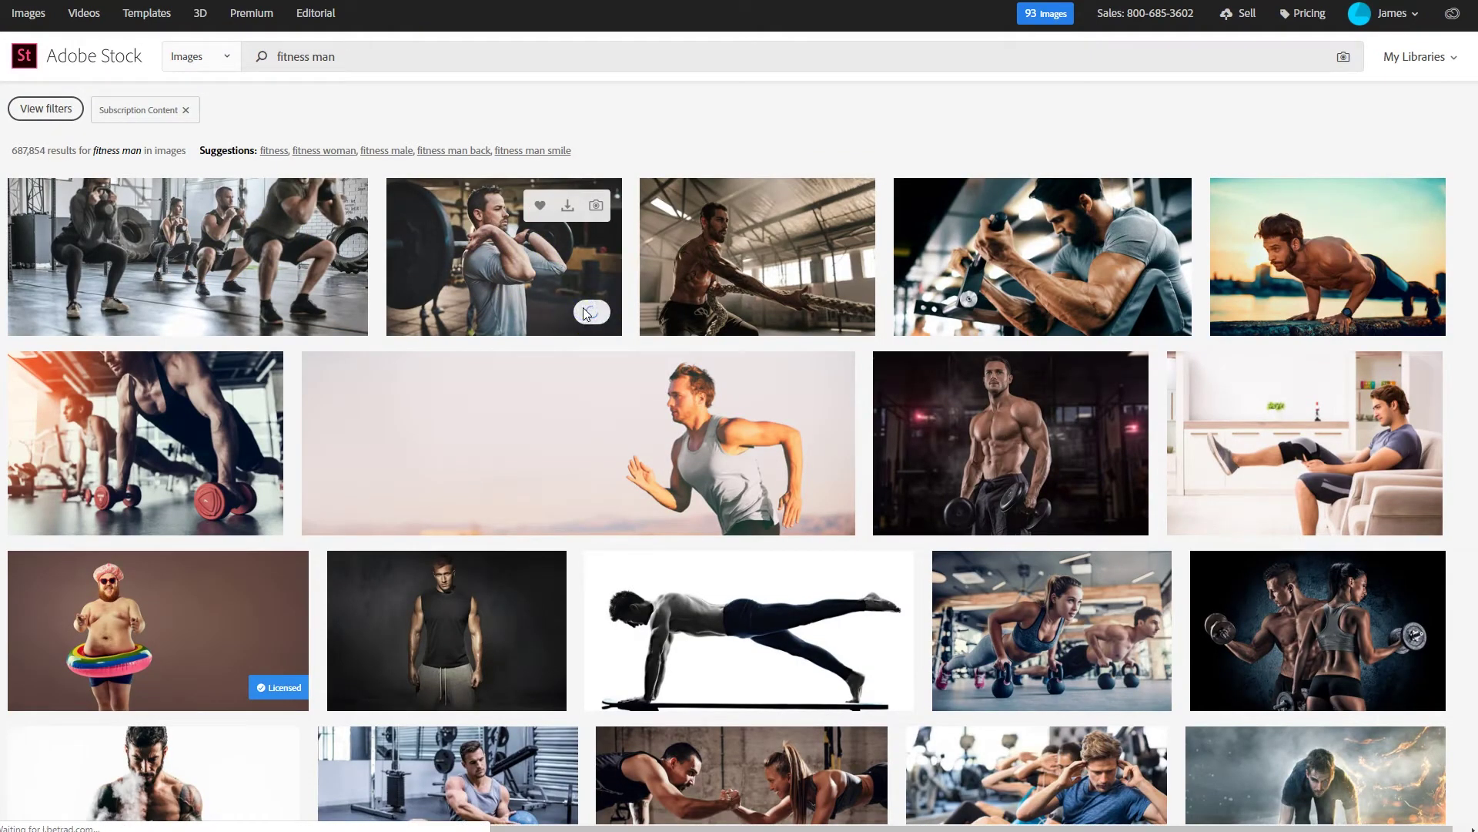
pyautogui.click(586, 291)
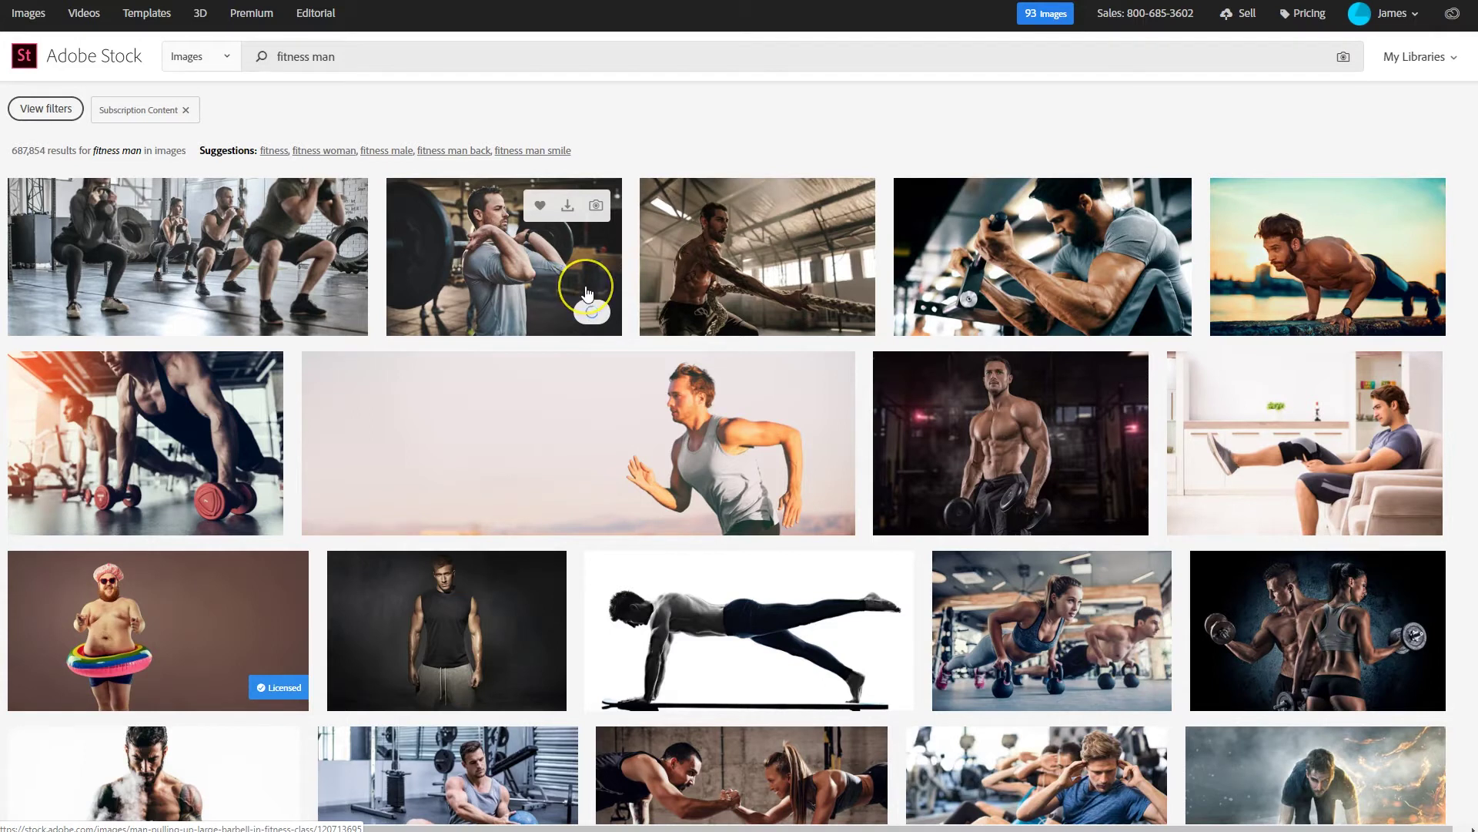
pyautogui.click(576, 272)
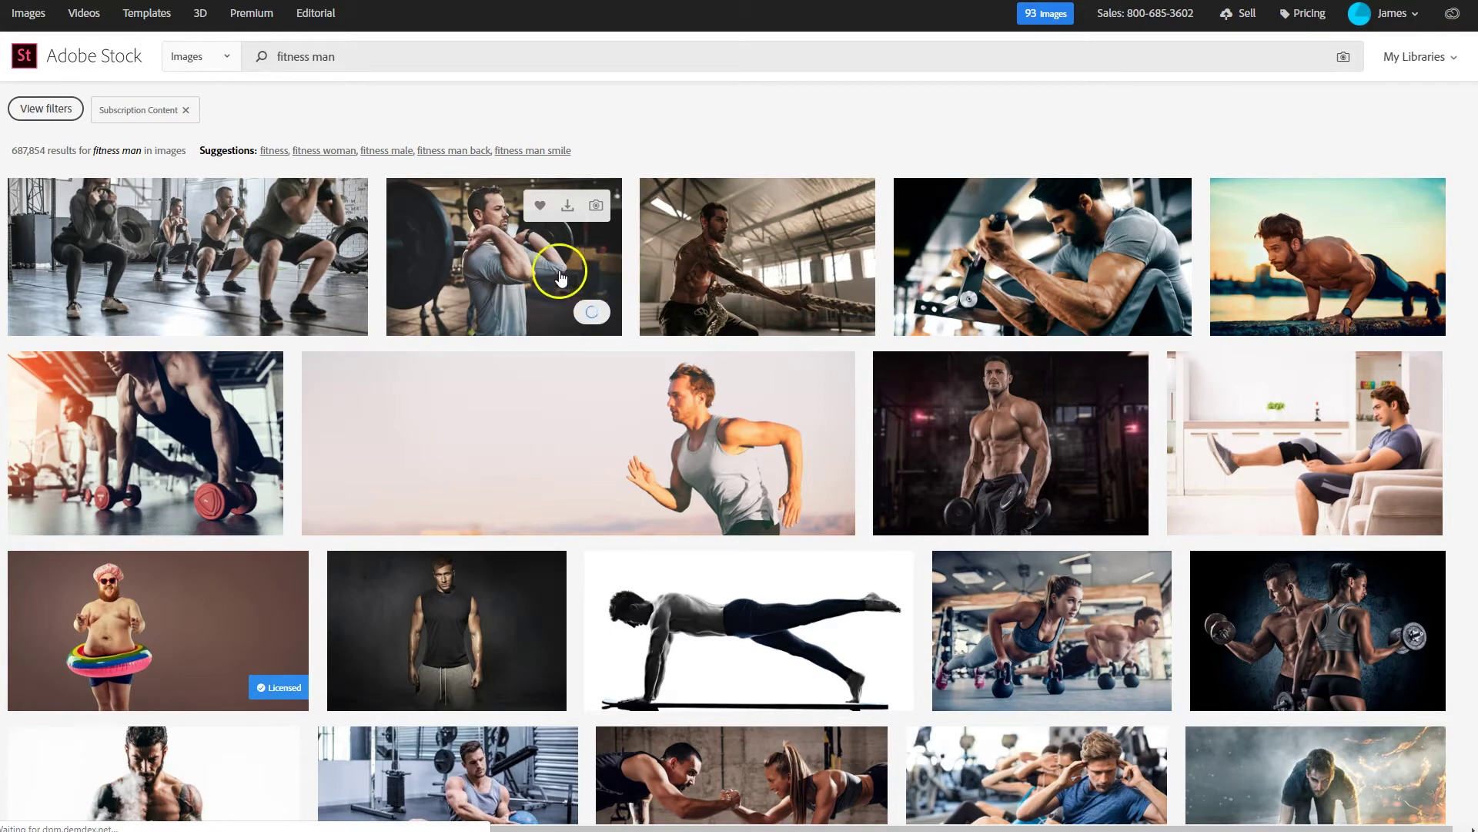
pyautogui.click(363, 598)
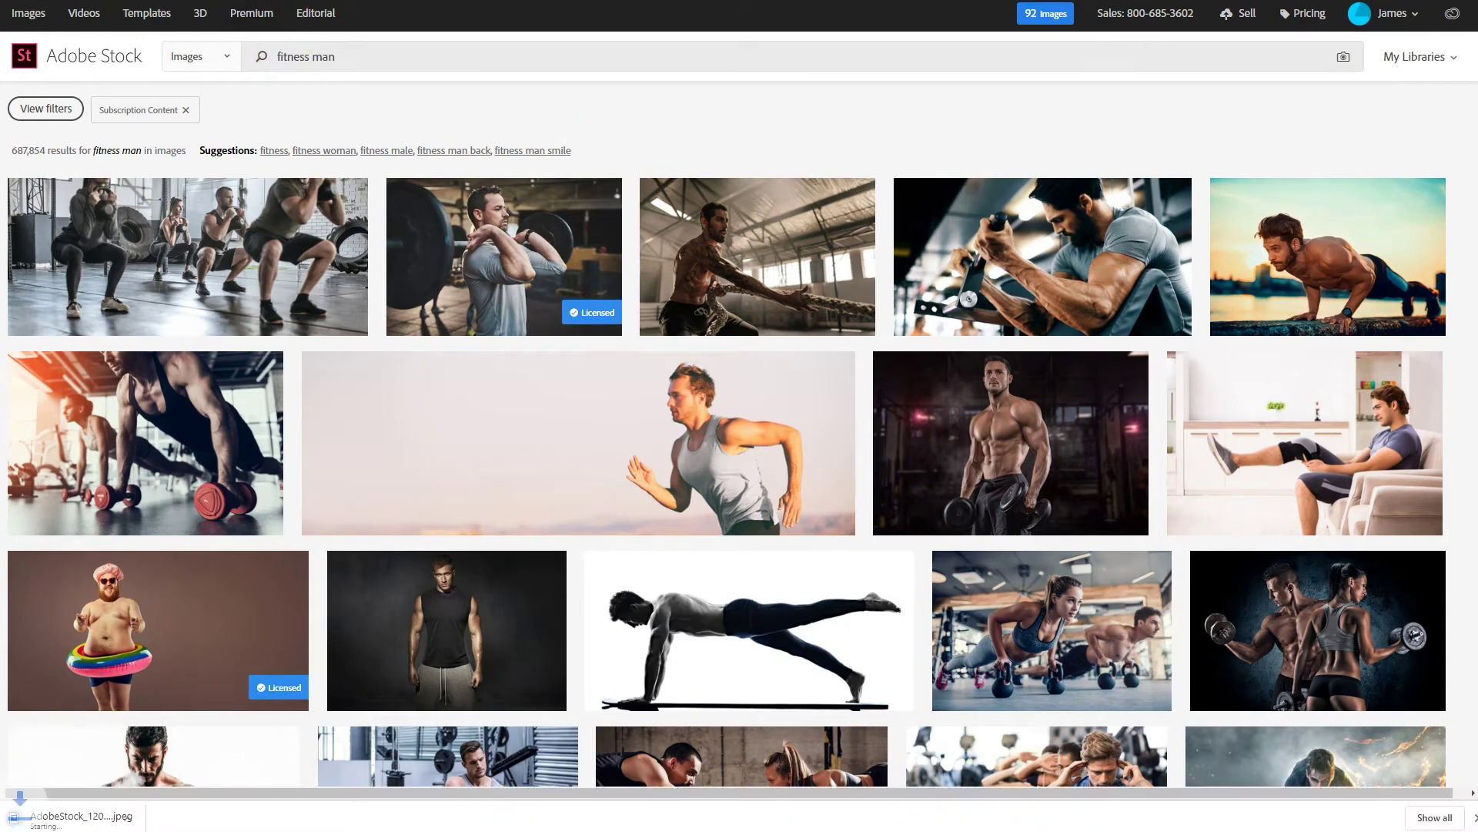
# Switch back to the Wix Editor and upload AdobeStock_120713695.jpeg as the background image of the heading strip
pyautogui.click(227, 2)
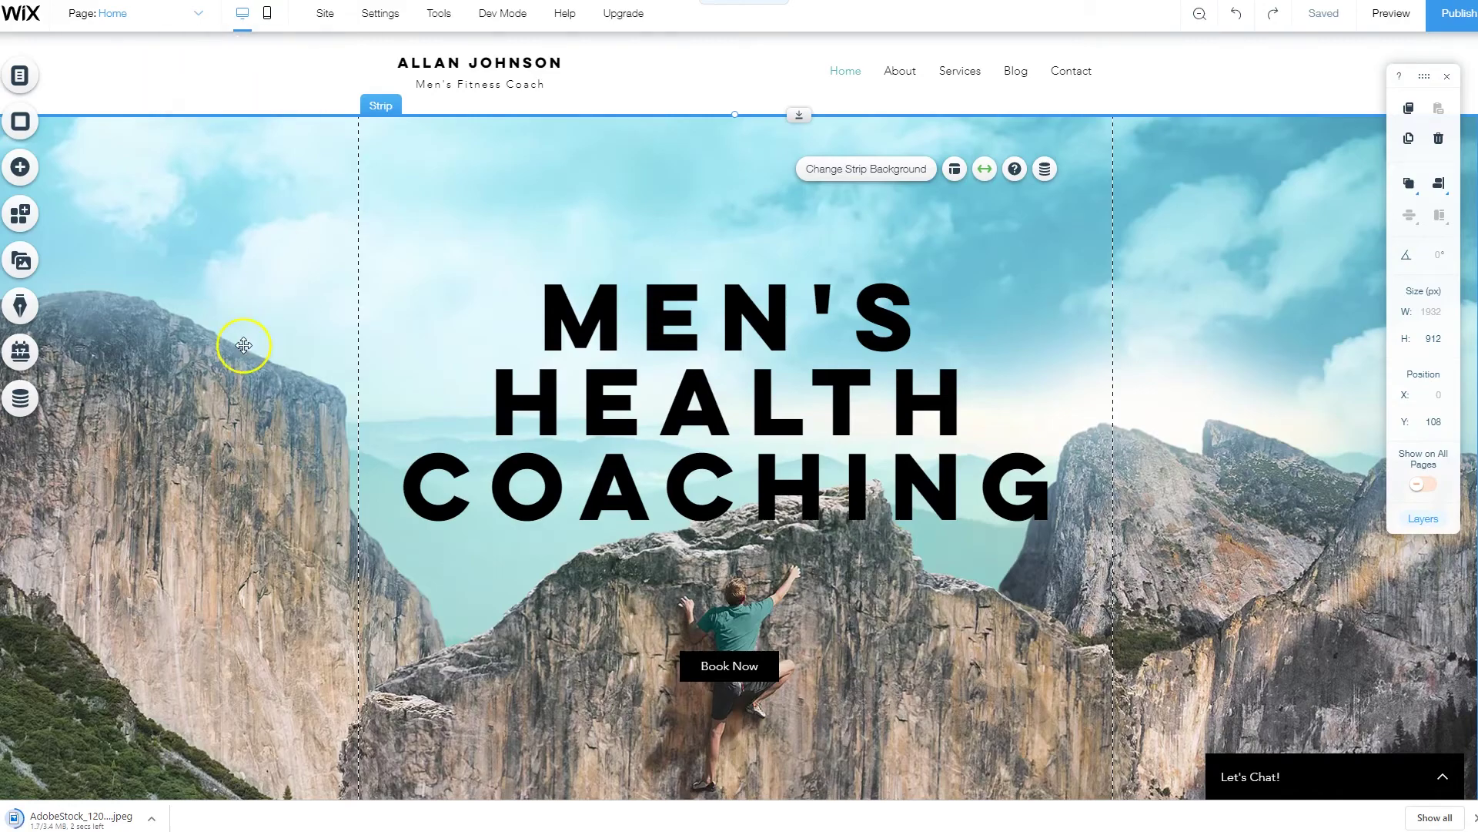
pyautogui.click(216, 312)
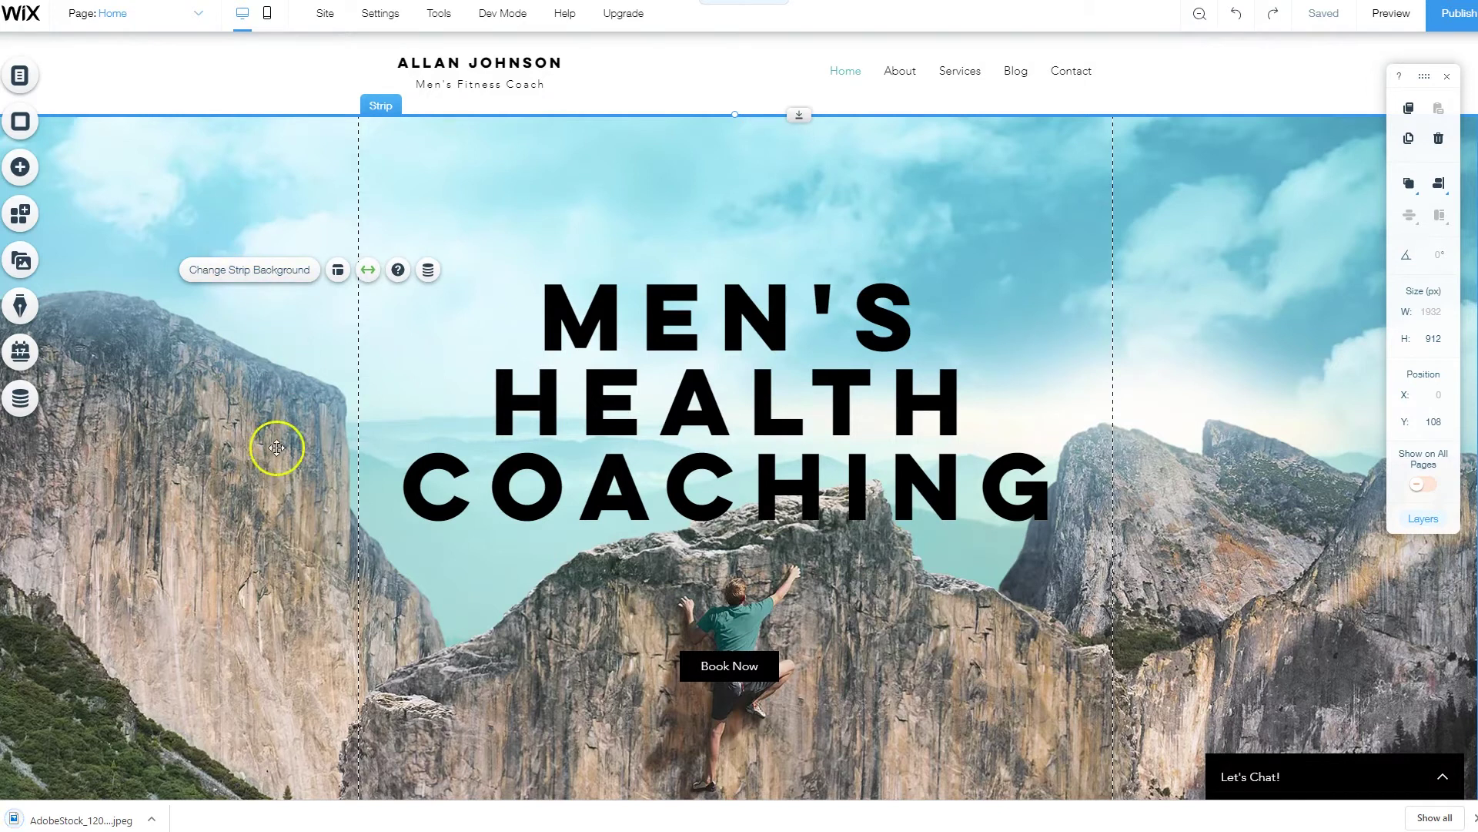
pyautogui.click(261, 280)
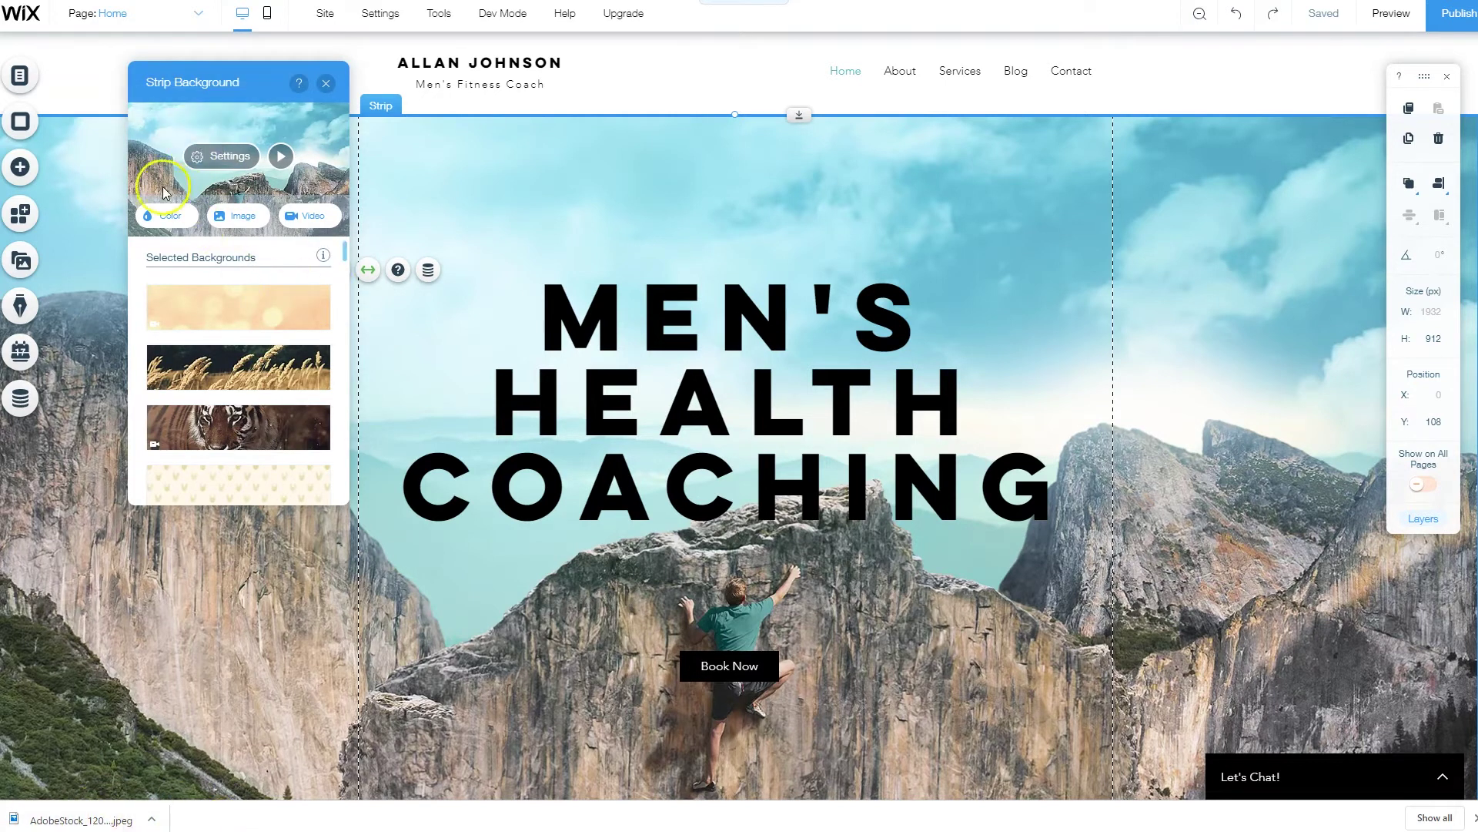
pyautogui.click(255, 219)
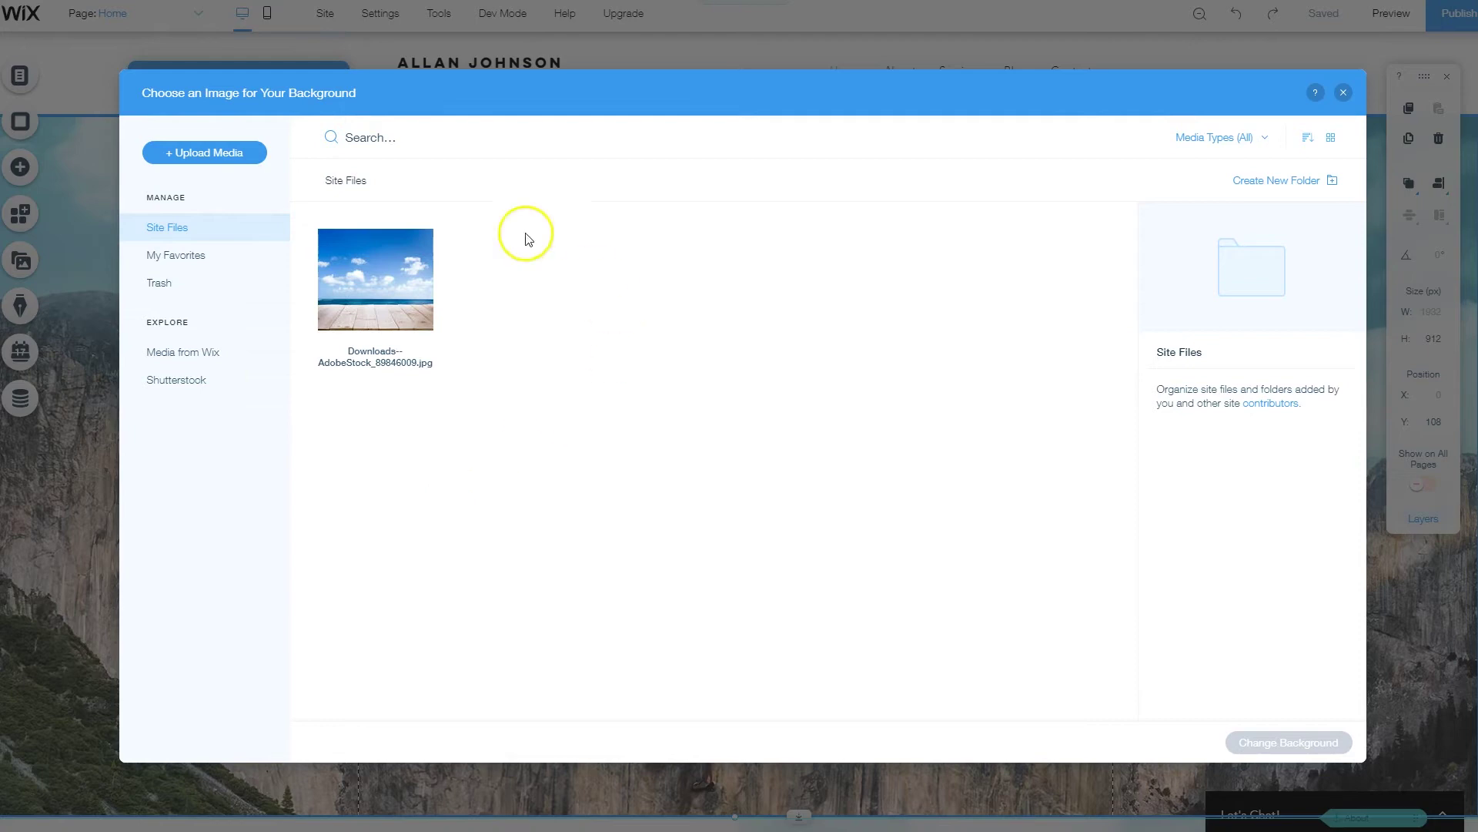
pyautogui.click(197, 153)
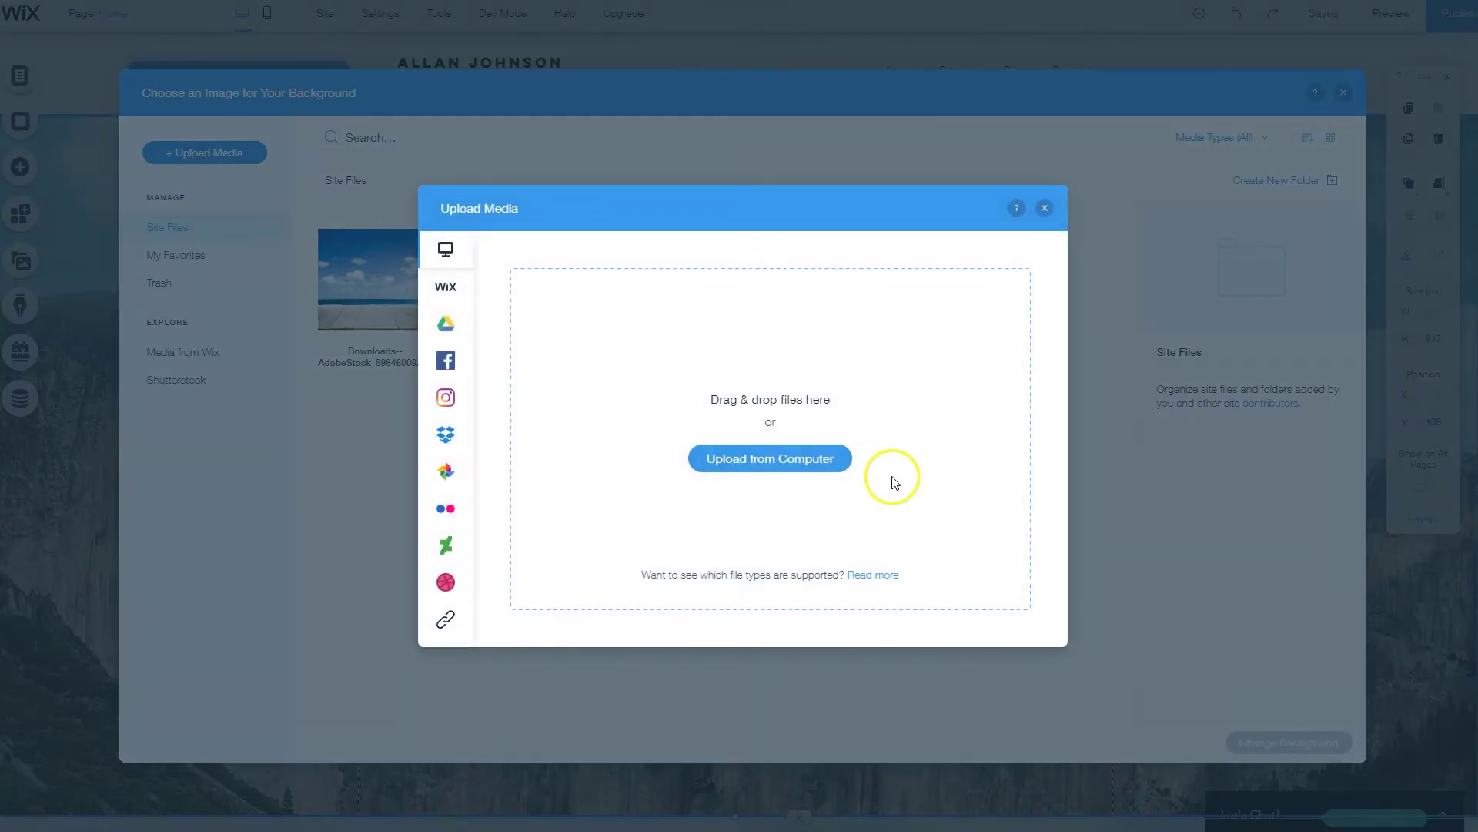
pyautogui.click(801, 457)
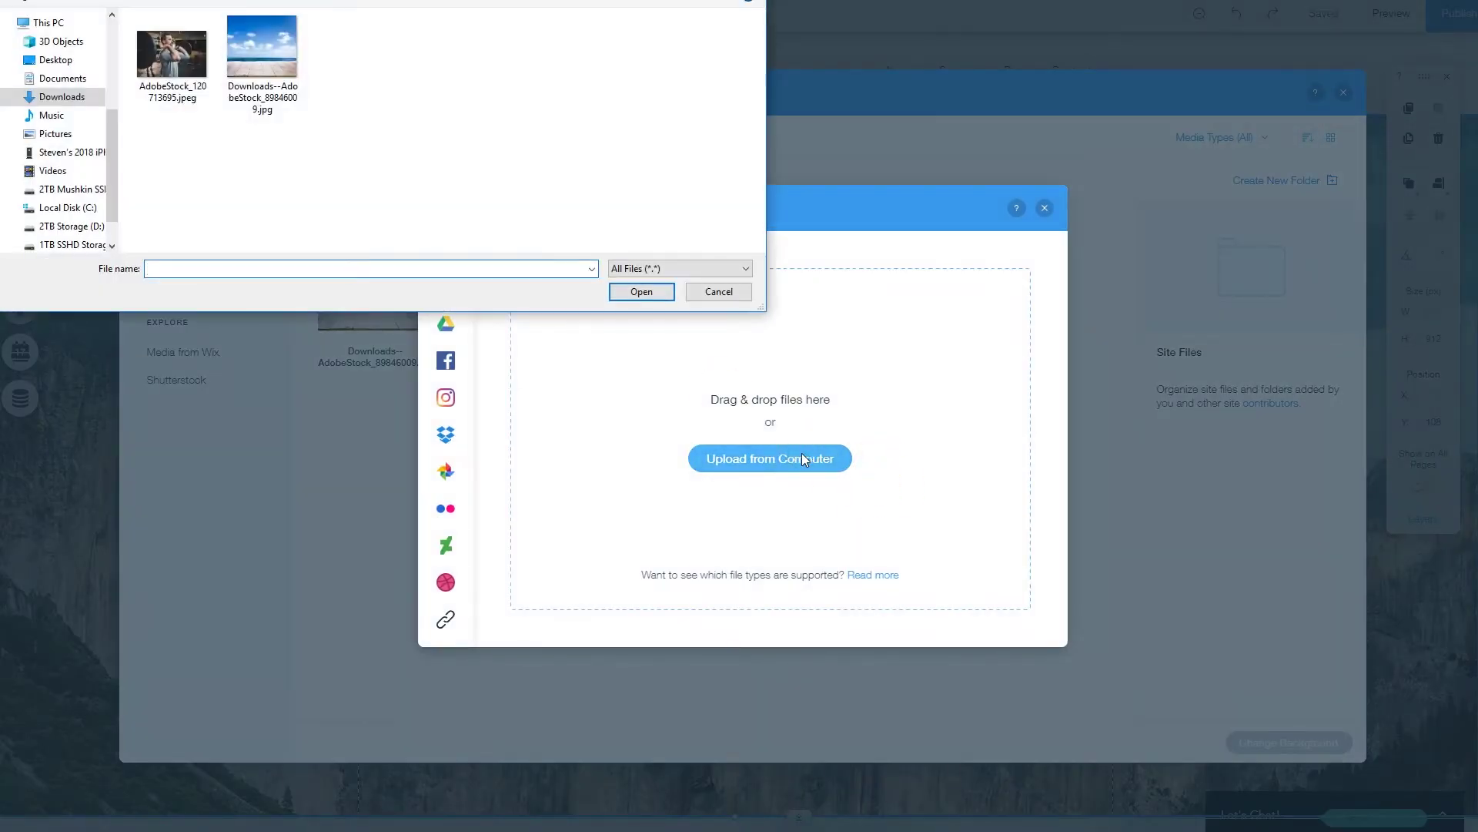
pyautogui.doubleClick(172, 58)
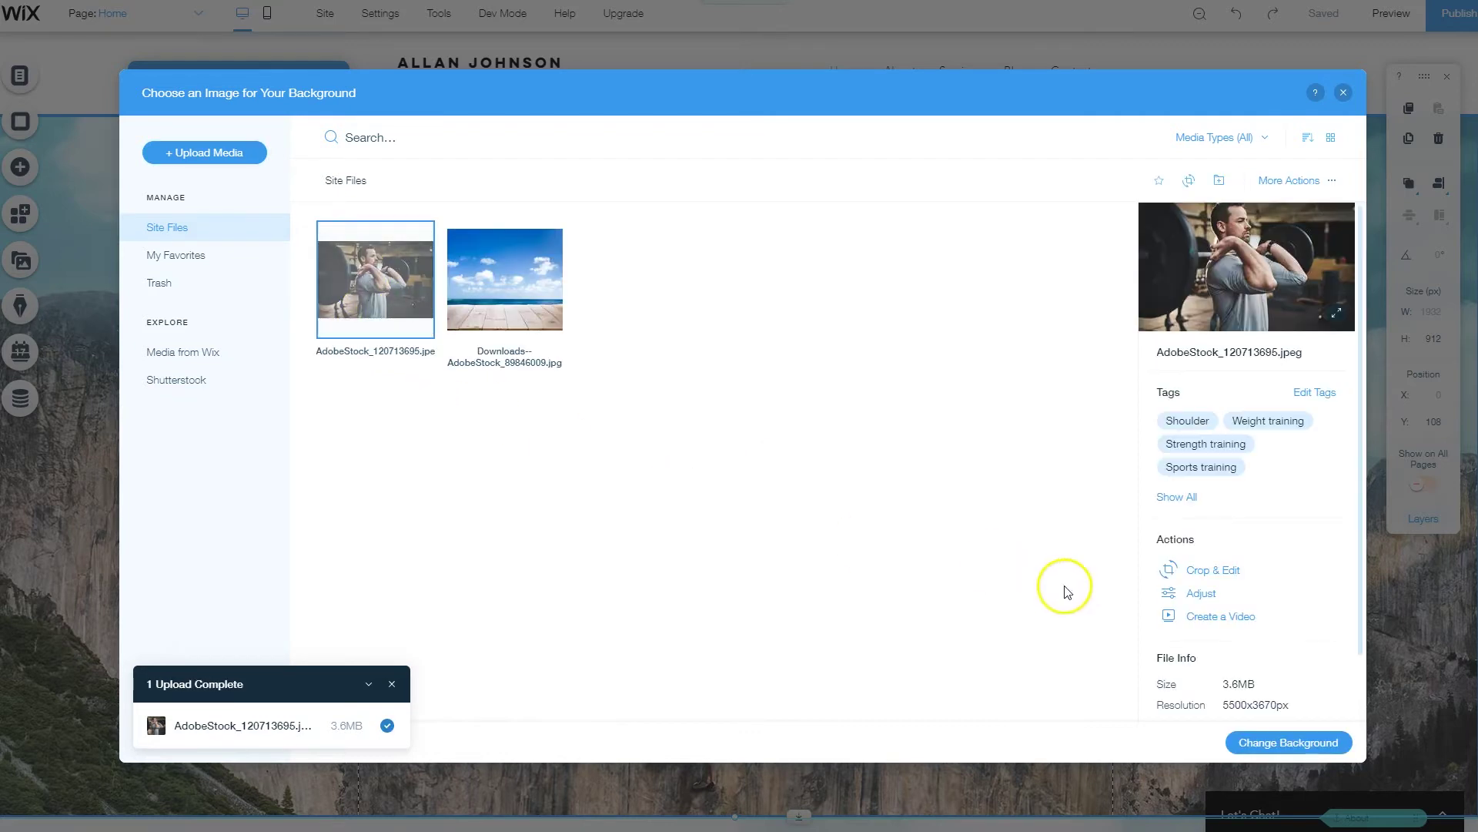
pyautogui.click(1294, 743)
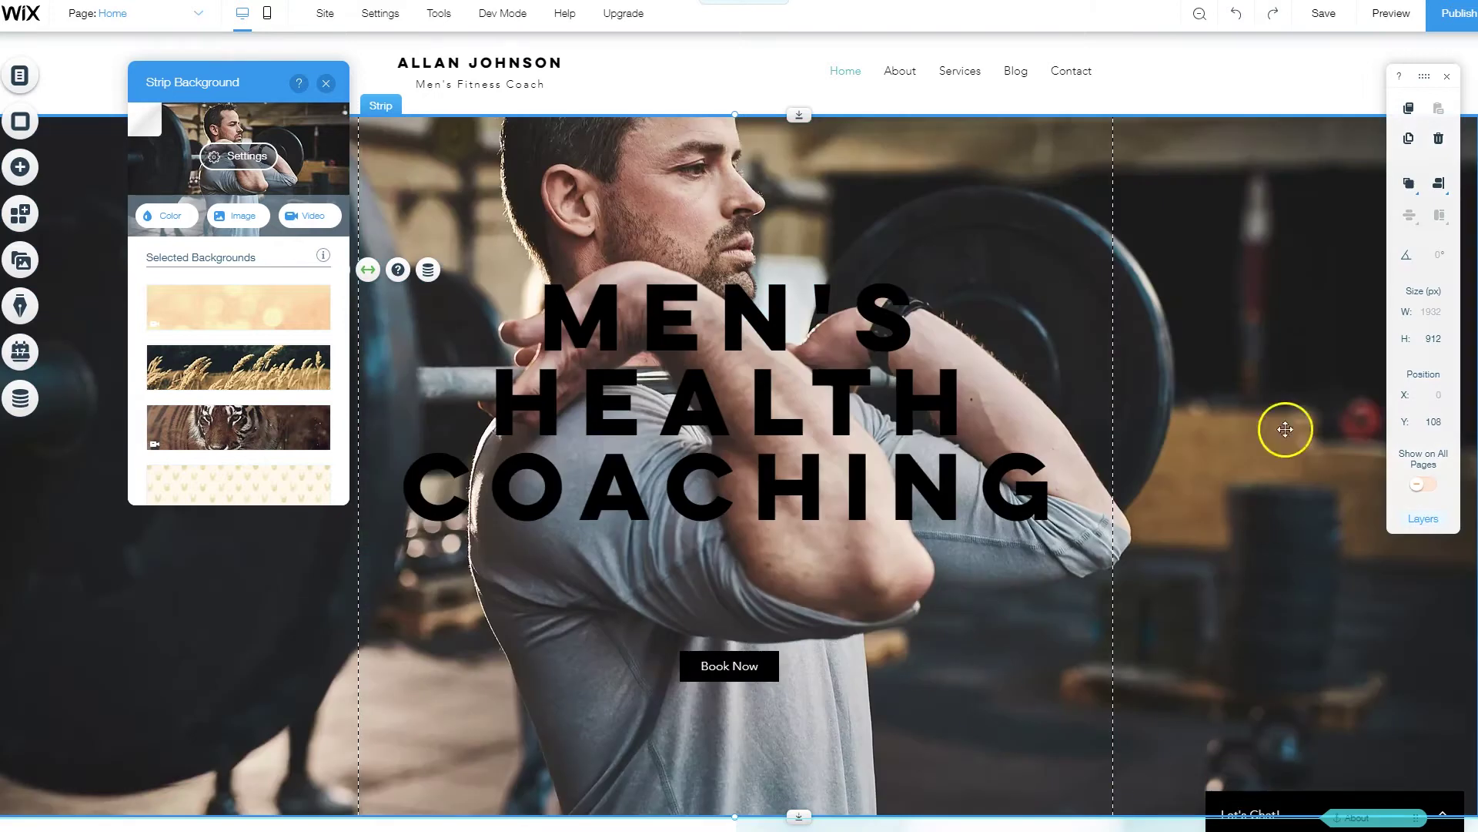
# Set the heading strip background's colour behind image to 100% white and its image opacity to 60
pyautogui.click(130, 677)
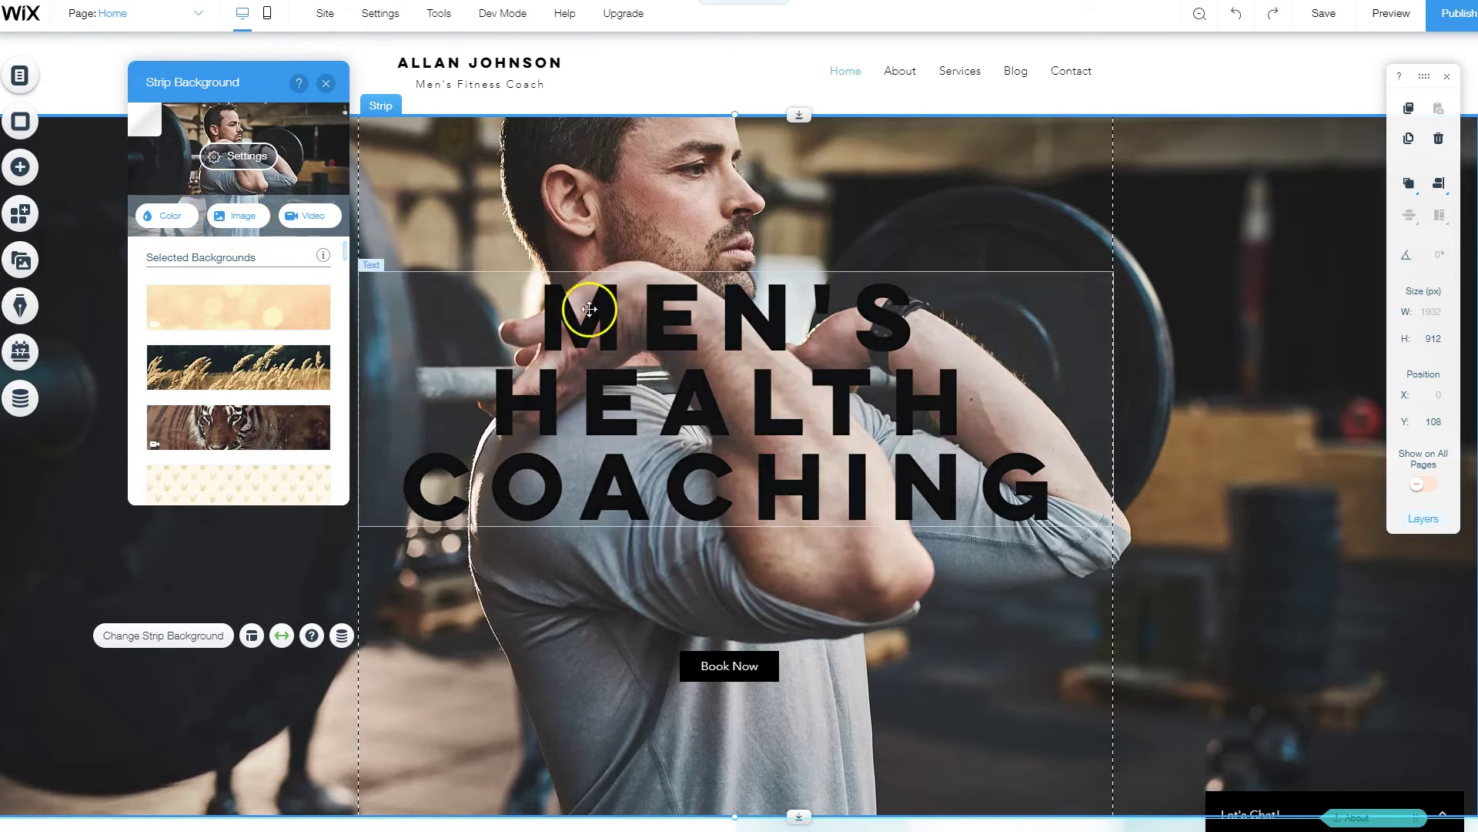
pyautogui.click(239, 157)
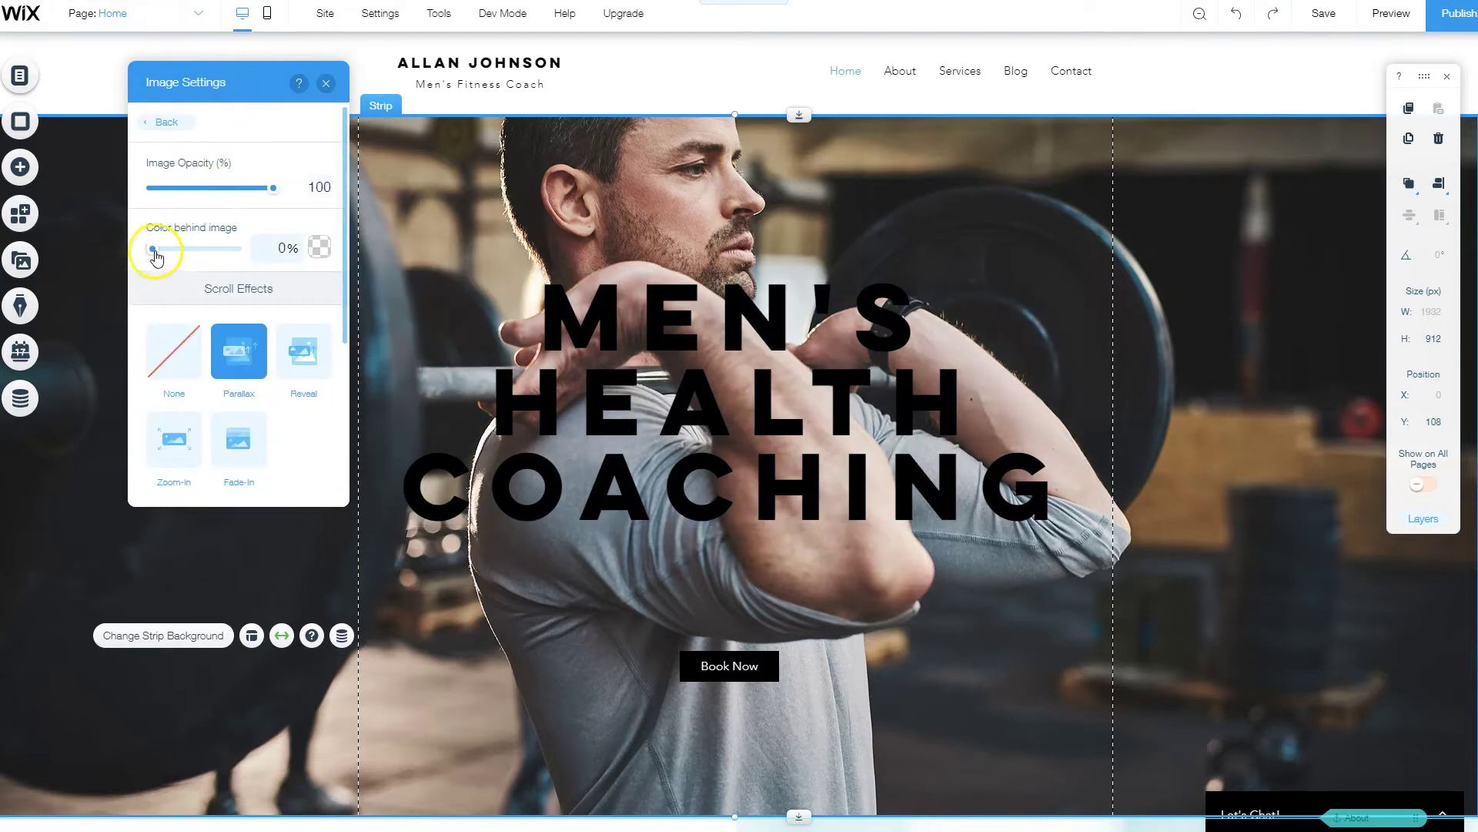
pyautogui.moveTo(199, 256); pyautogui.dragTo(241, 257)
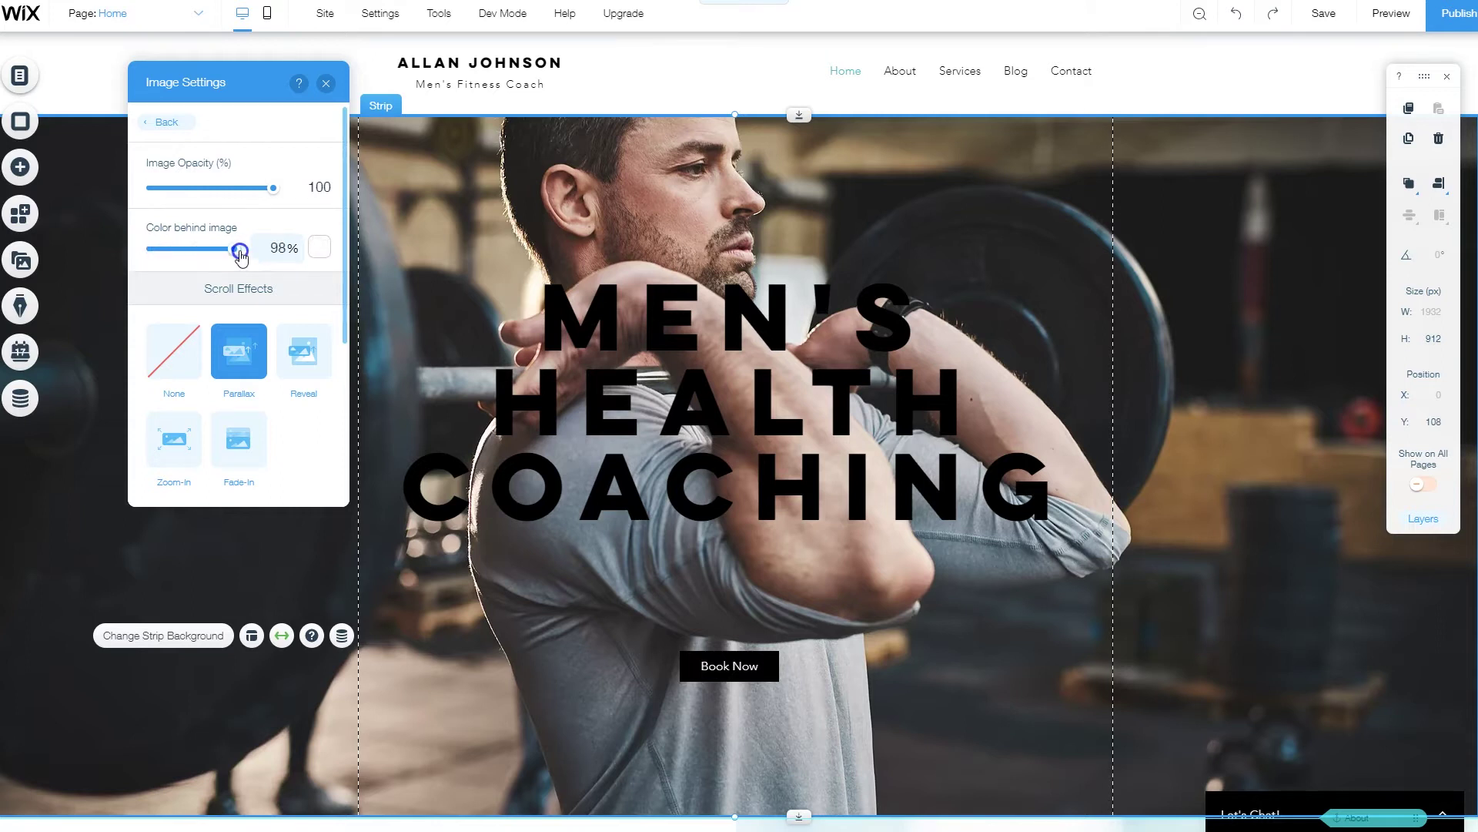
pyautogui.click(286, 188)
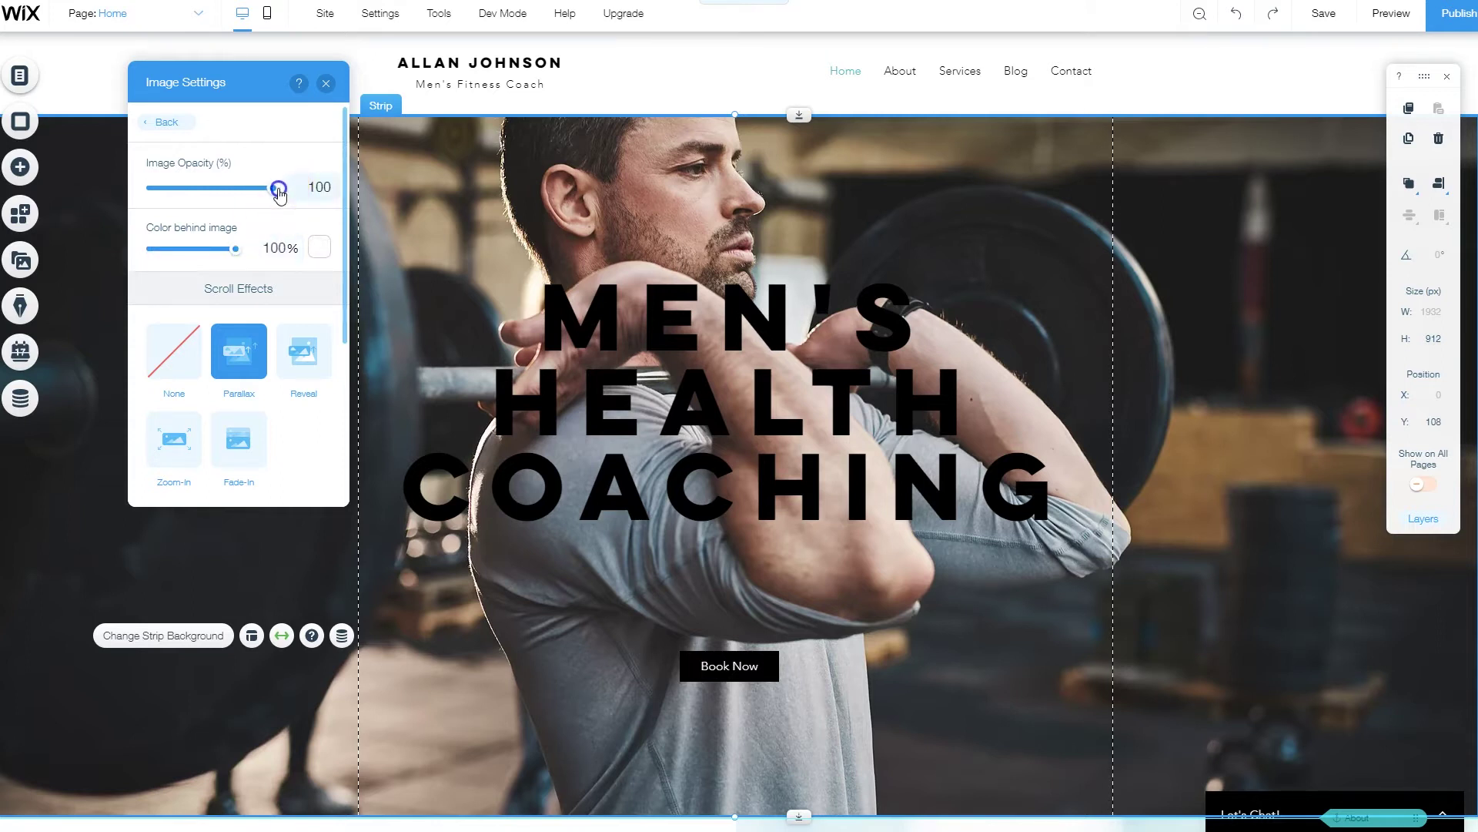
pyautogui.moveTo(279, 195); pyautogui.dragTo(257, 196)
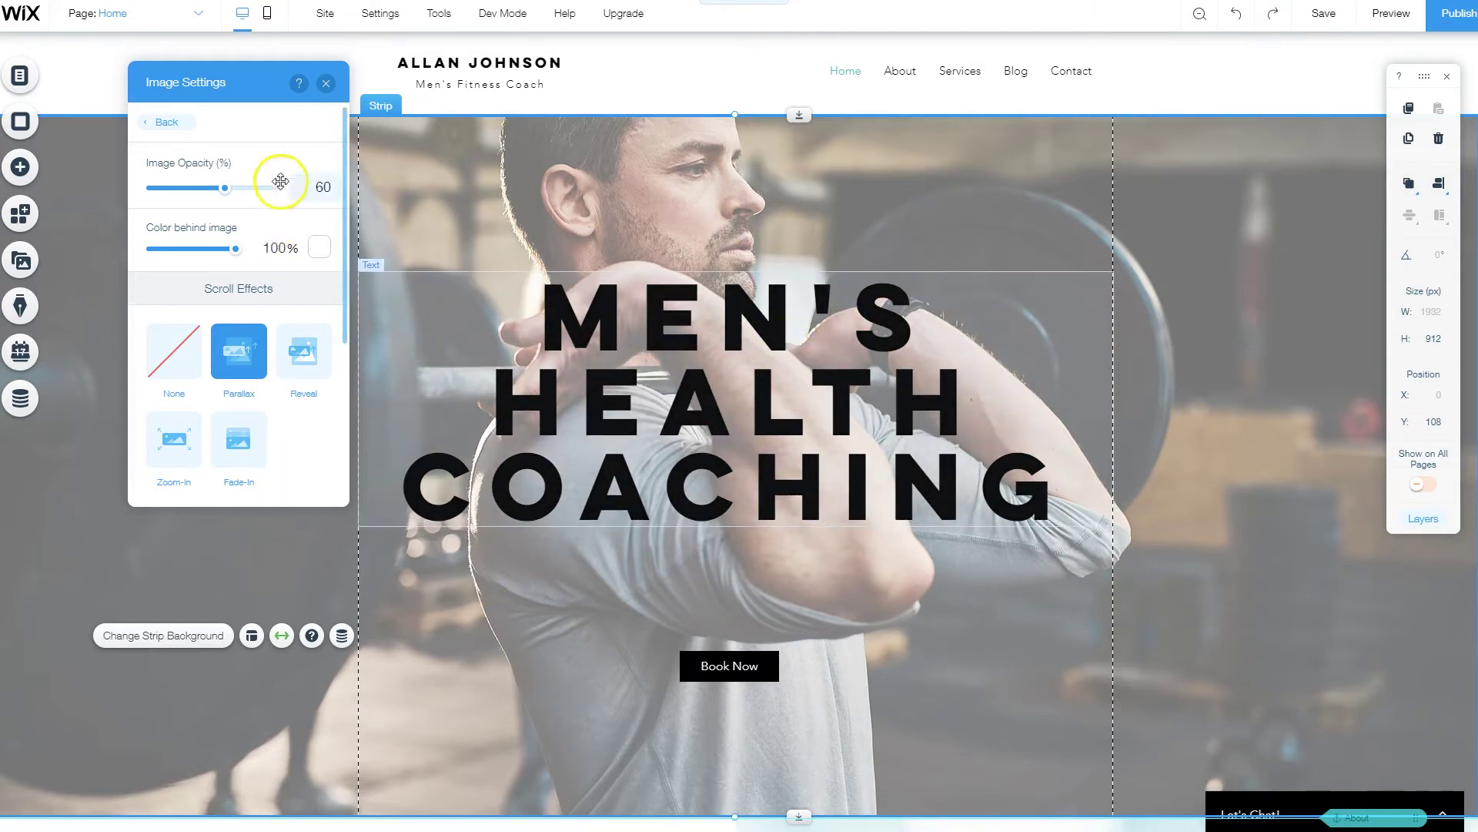
pyautogui.click(327, 83)
# Move the MEN'S HEALTH COACHING heading up to about Y 265, and enlarge the Book Now button to 250 × 78 px at X 359, Y 724
pyautogui.moveTo(838, 325); pyautogui.dragTo(841, 291)
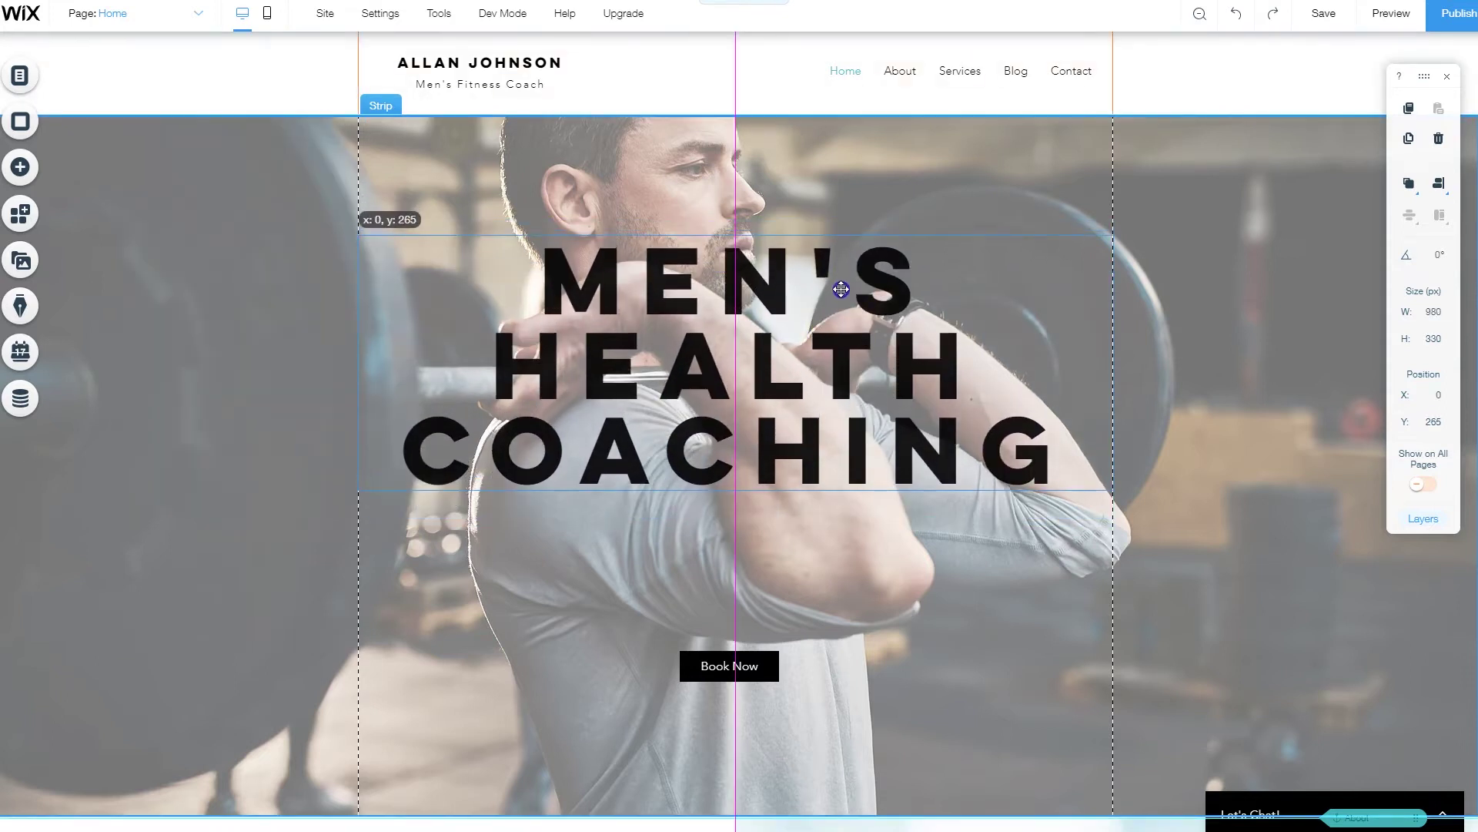
pyautogui.moveTo(767, 655); pyautogui.dragTo(767, 462)
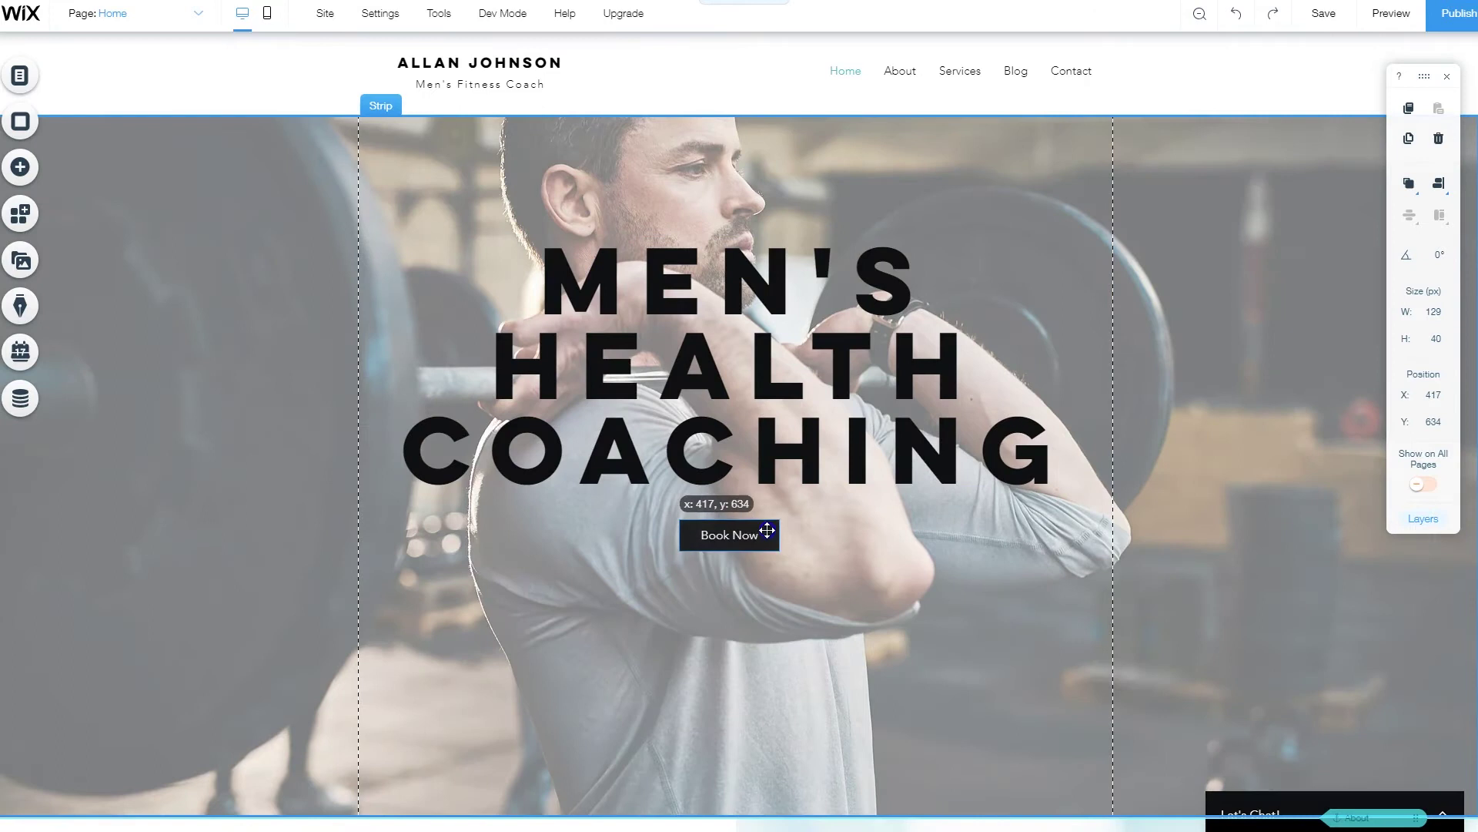
pyautogui.moveTo(779, 552)
pyautogui.mouseDown()
pyautogui.moveTo(950, 581)
pyautogui.moveTo(938, 566)
pyautogui.moveTo(798, 552)
pyautogui.mouseUp()
pyautogui.scroll(-3, 865, 529)
pyautogui.moveTo(805, 334); pyautogui.dragTo(798, 440)
# Replace the About Me placeholder with the "I have a passion for serving my clients" bio and the in-home training paragraph, separated by a blank line
pyautogui.scroll(-3, 1039, 385)
pyautogui.scroll(-4, 1040, 385)
pyautogui.scroll(1, 776, 488)
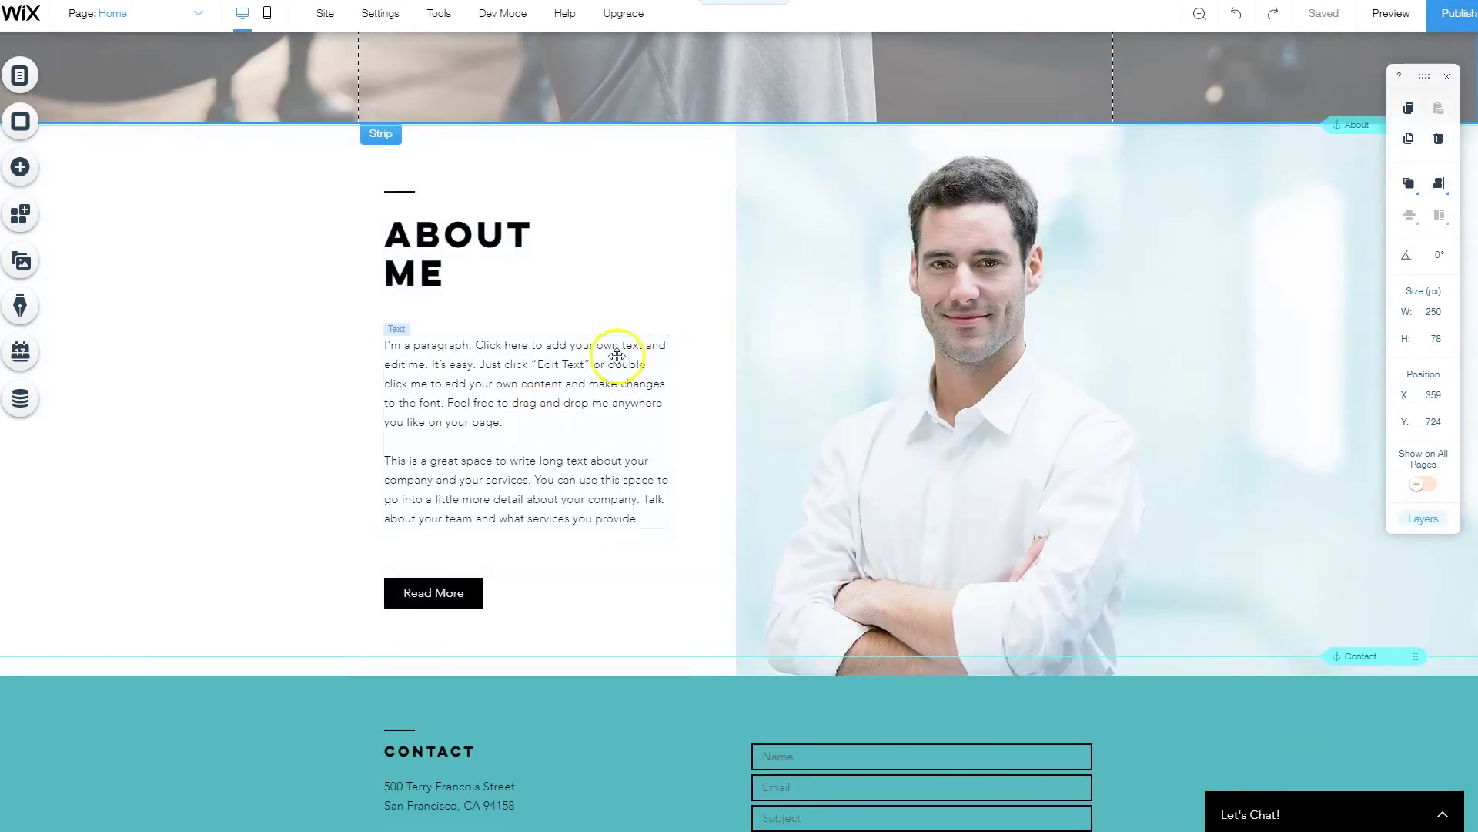
pyautogui.scroll(2, 531, 472)
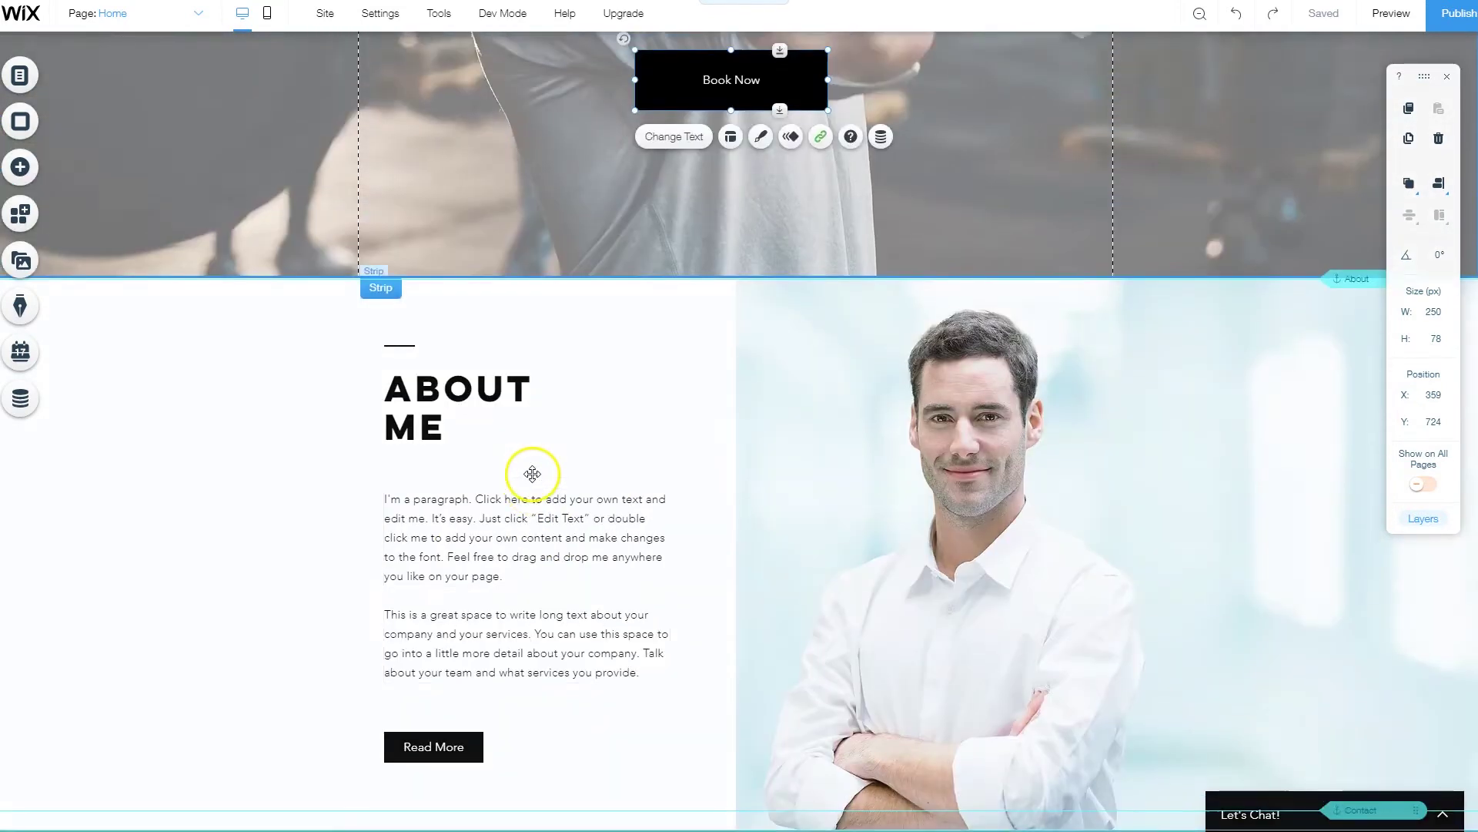
pyautogui.scroll(-2, 528, 562)
pyautogui.click(957, 238)
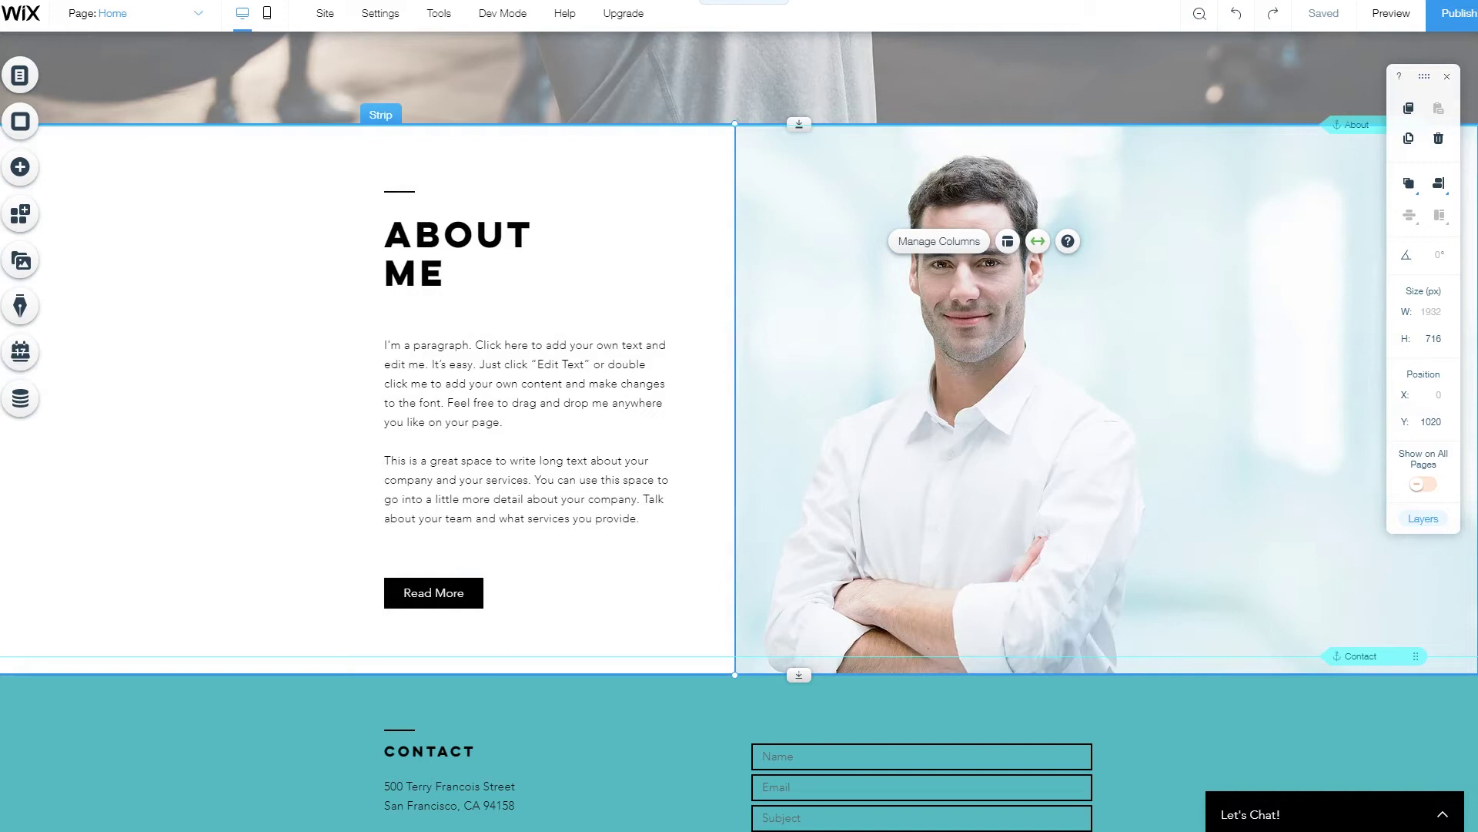
pyautogui.tripleClick(495, 411)
pyautogui.tripleClick(484, 408)
pyautogui.click(611, 504)
pyautogui.moveTo(648, 517); pyautogui.dragTo(362, 354)
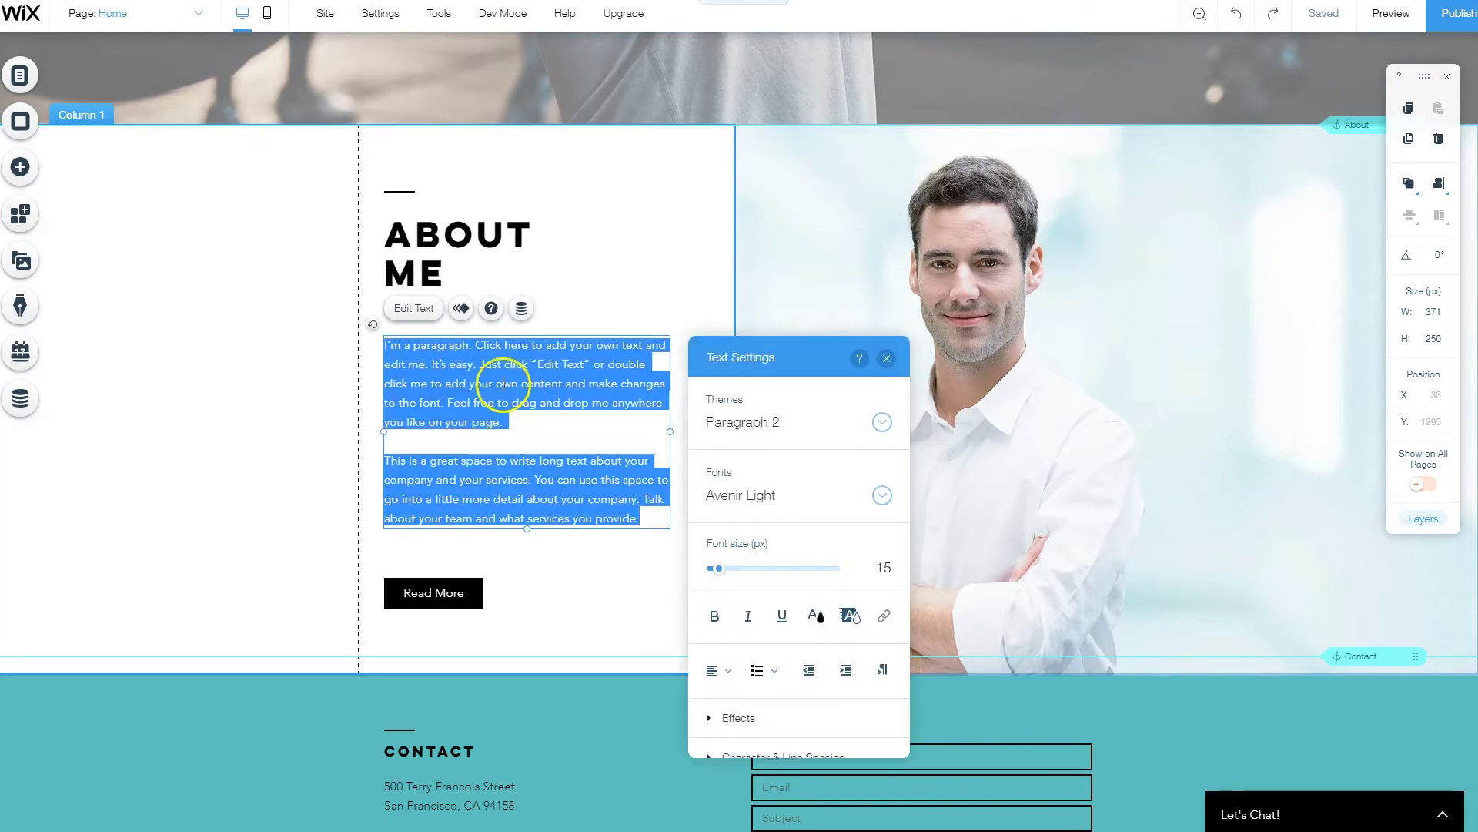
pyautogui.write('I have a passion for serving my clients and meeting them exactly where they are in regards to their health and fitness level. My general fitness clients range from 30-years-old up to 70-years-old. I aim to make fitness and health something that is enjoyable and gets my clients results. I offer an in-home personal training service. I come to your home or office and we can make a gym out of any space. Equipment and nutritional guides are provided!')
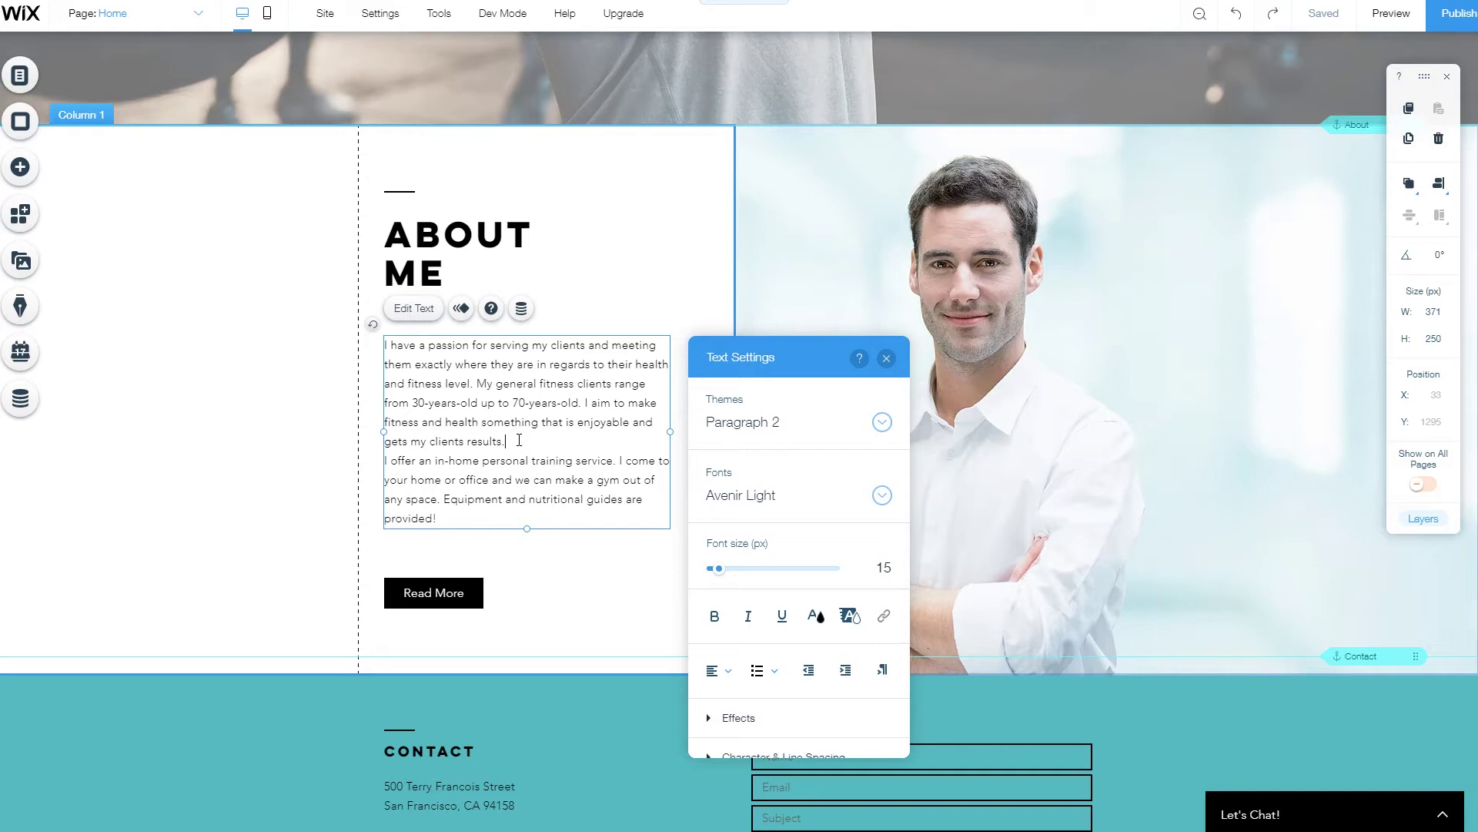
pyautogui.press('Return')
pyautogui.click(305, 405)
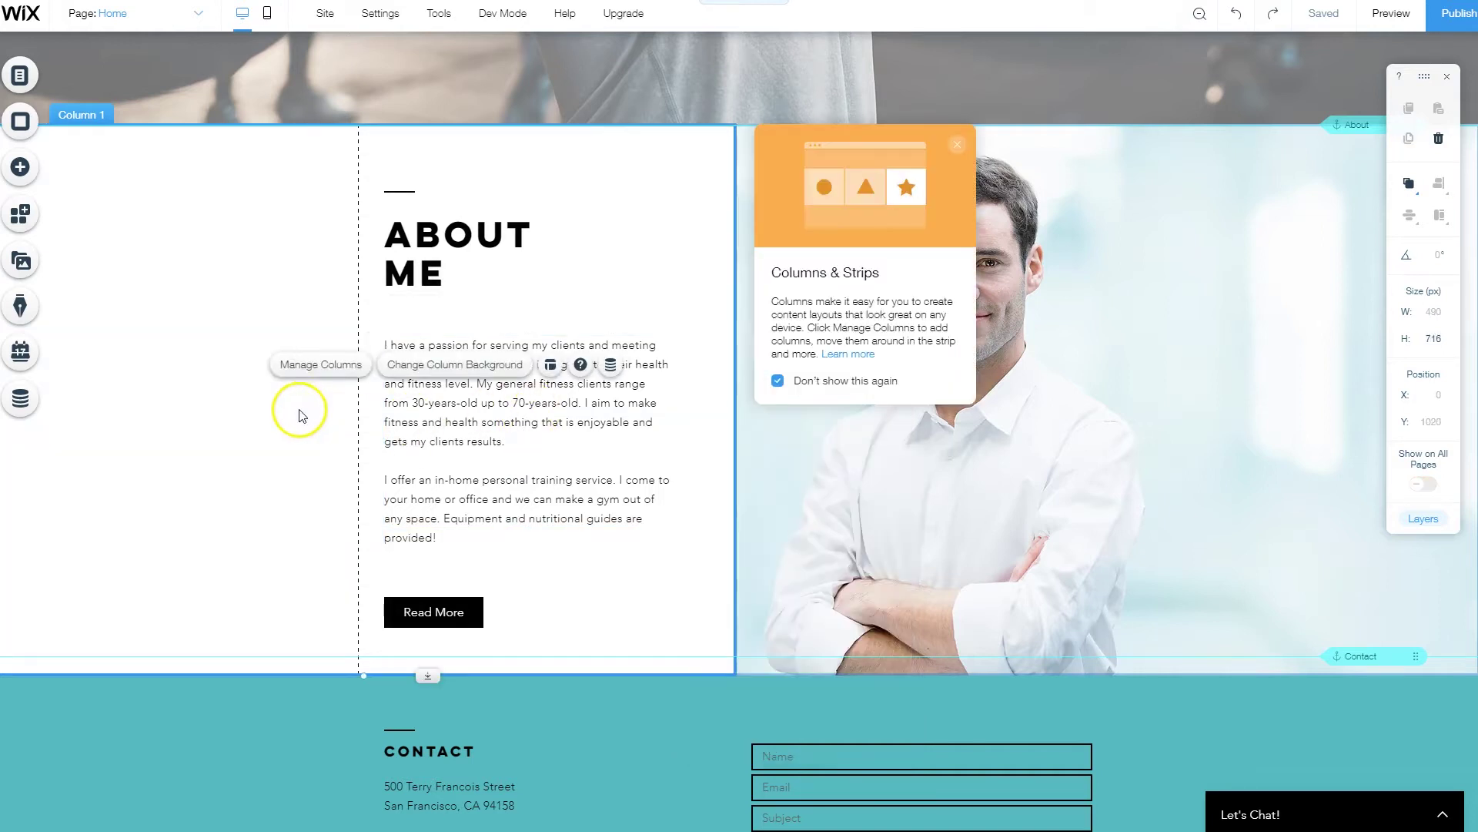
pyautogui.click(956, 145)
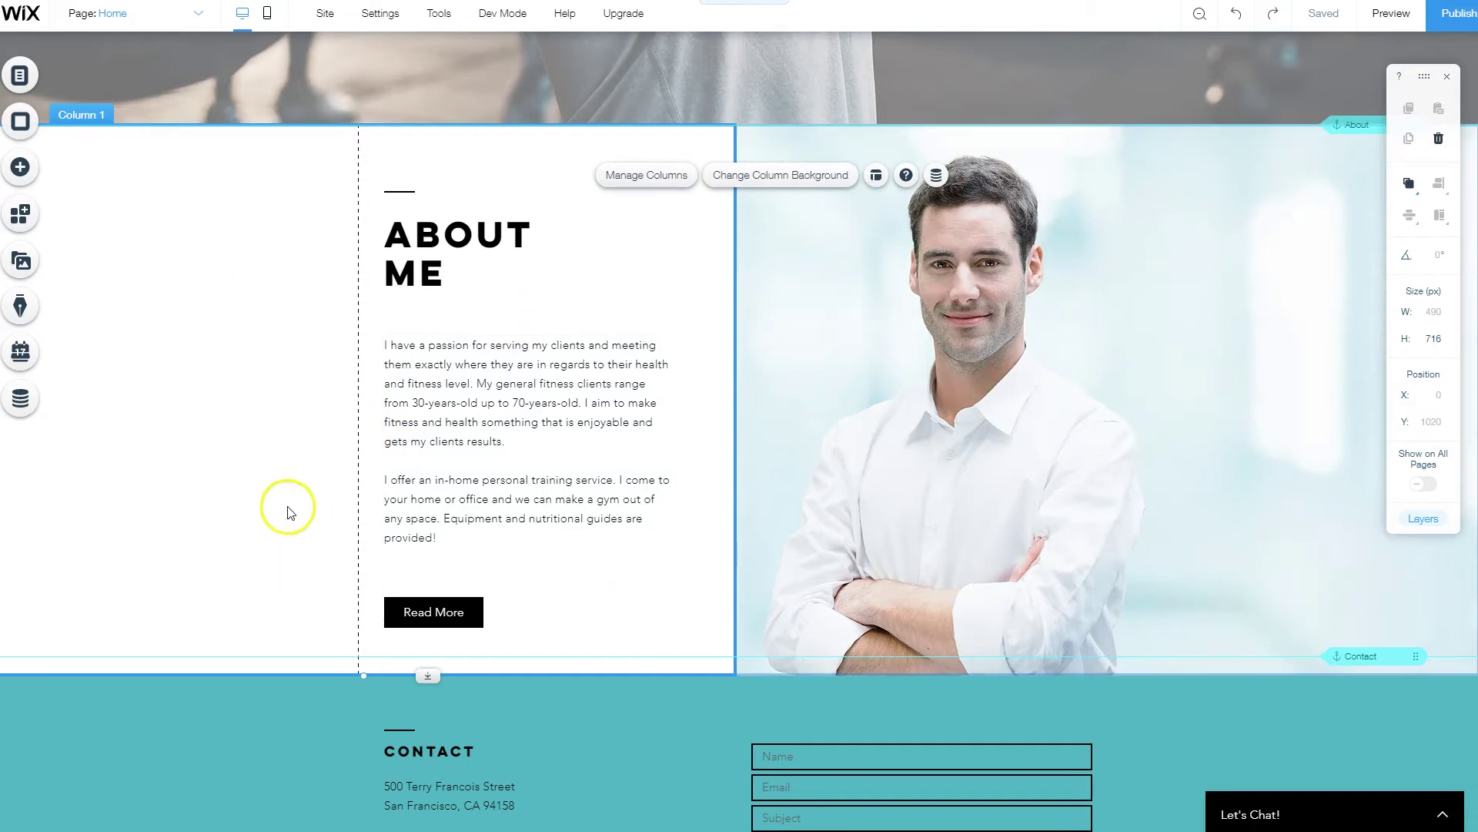
# Move the footer down to about Y 2419 to open empty space below the About Me section
pyautogui.scroll(-2, 287, 511)
pyautogui.scroll(2, 693, 439)
pyautogui.scroll(-3, 651, 420)
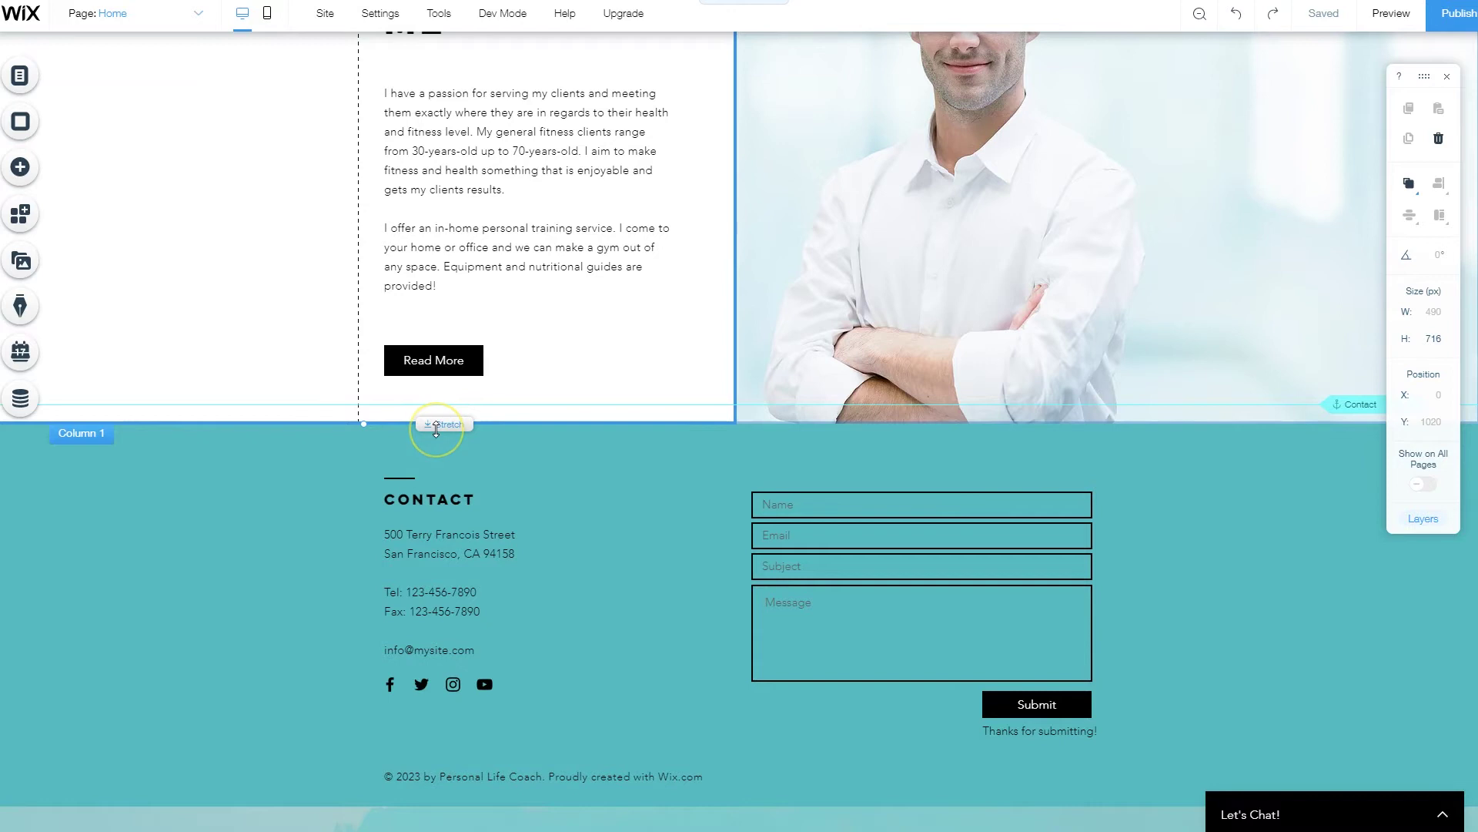
pyautogui.scroll(3, 431, 485)
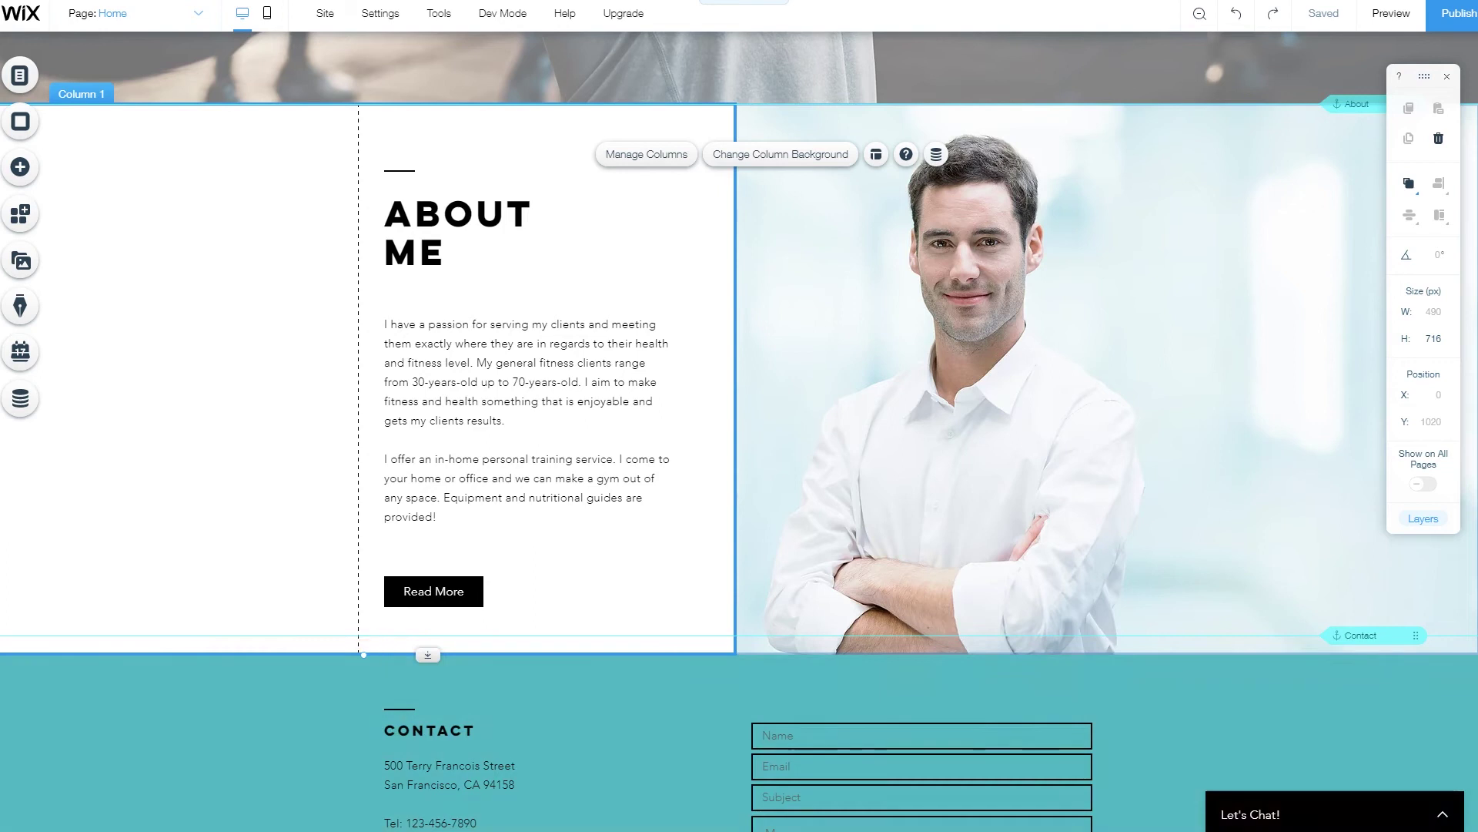
pyautogui.click(602, 682)
pyautogui.scroll(-3, 738, 681)
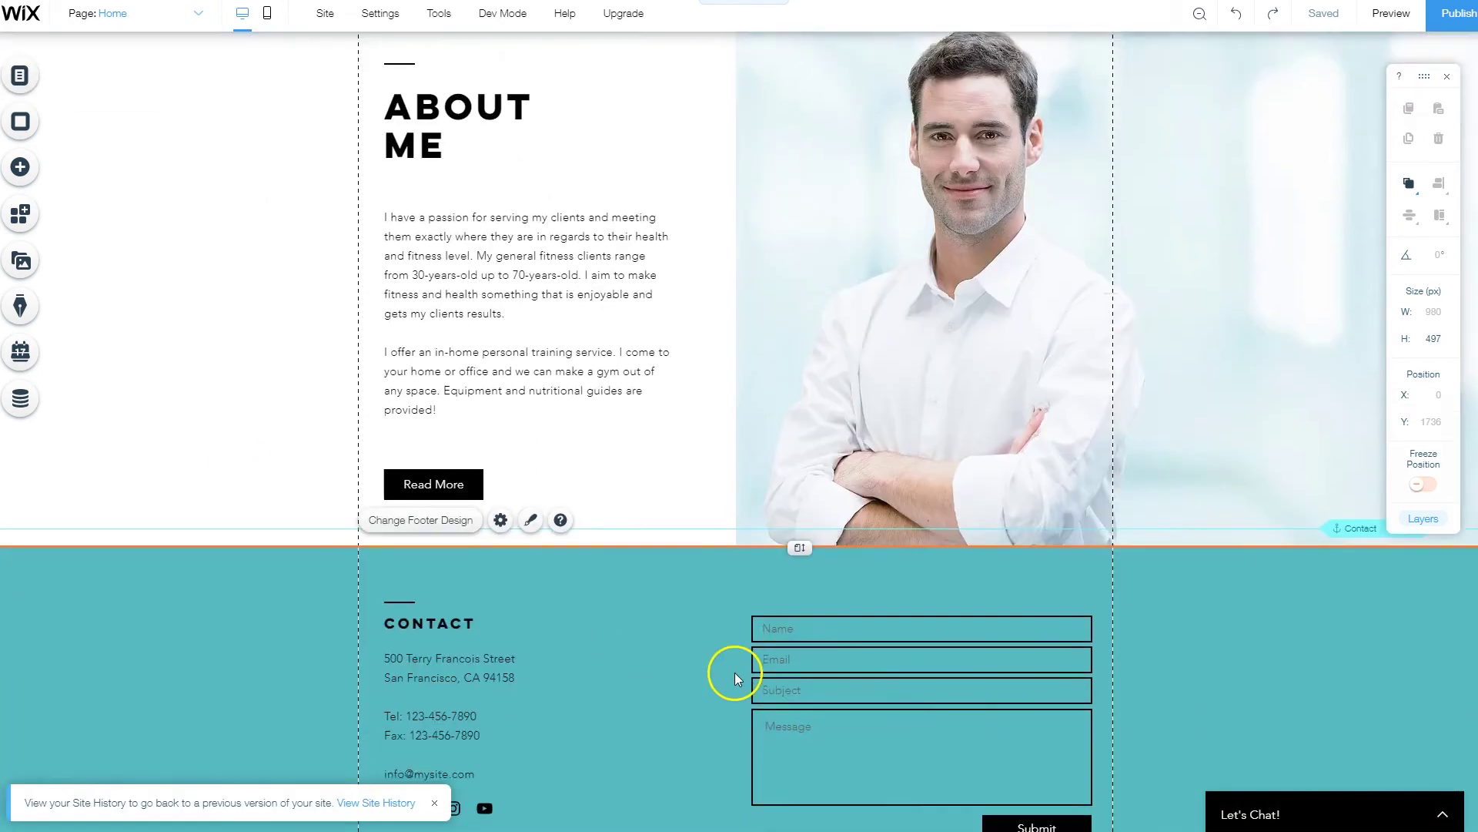
pyautogui.moveTo(805, 428); pyautogui.dragTo(888, 826)
pyautogui.scroll(-5, 889, 824)
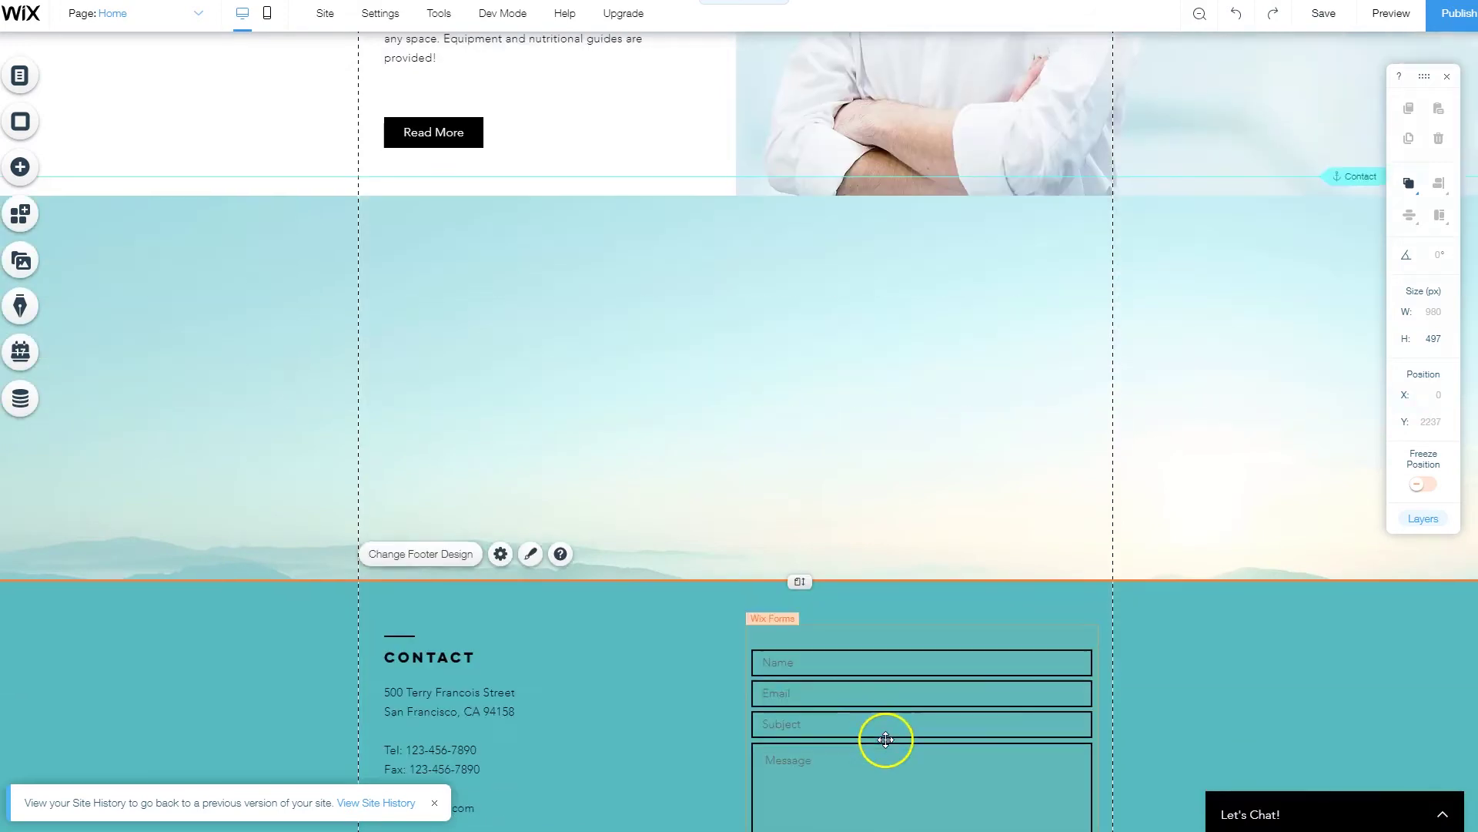
pyautogui.moveTo(798, 430); pyautogui.dragTo(778, 631)
# Add the two-column ABOUT US strip with the dark desk photo in the empty space below the About Me section
pyautogui.scroll(4, 662, 662)
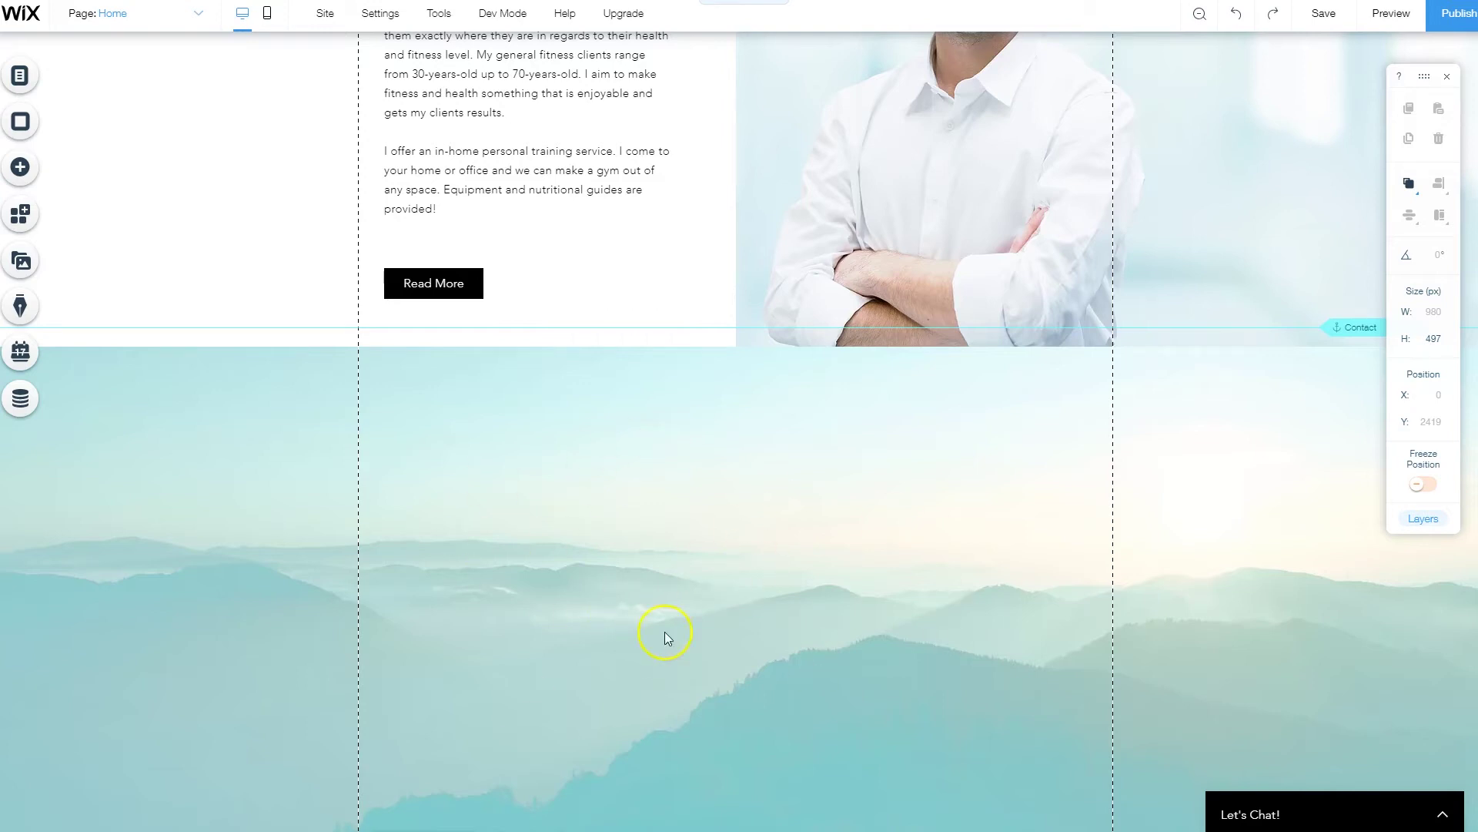
pyautogui.scroll(2, 468, 649)
pyautogui.scroll(-1, 473, 630)
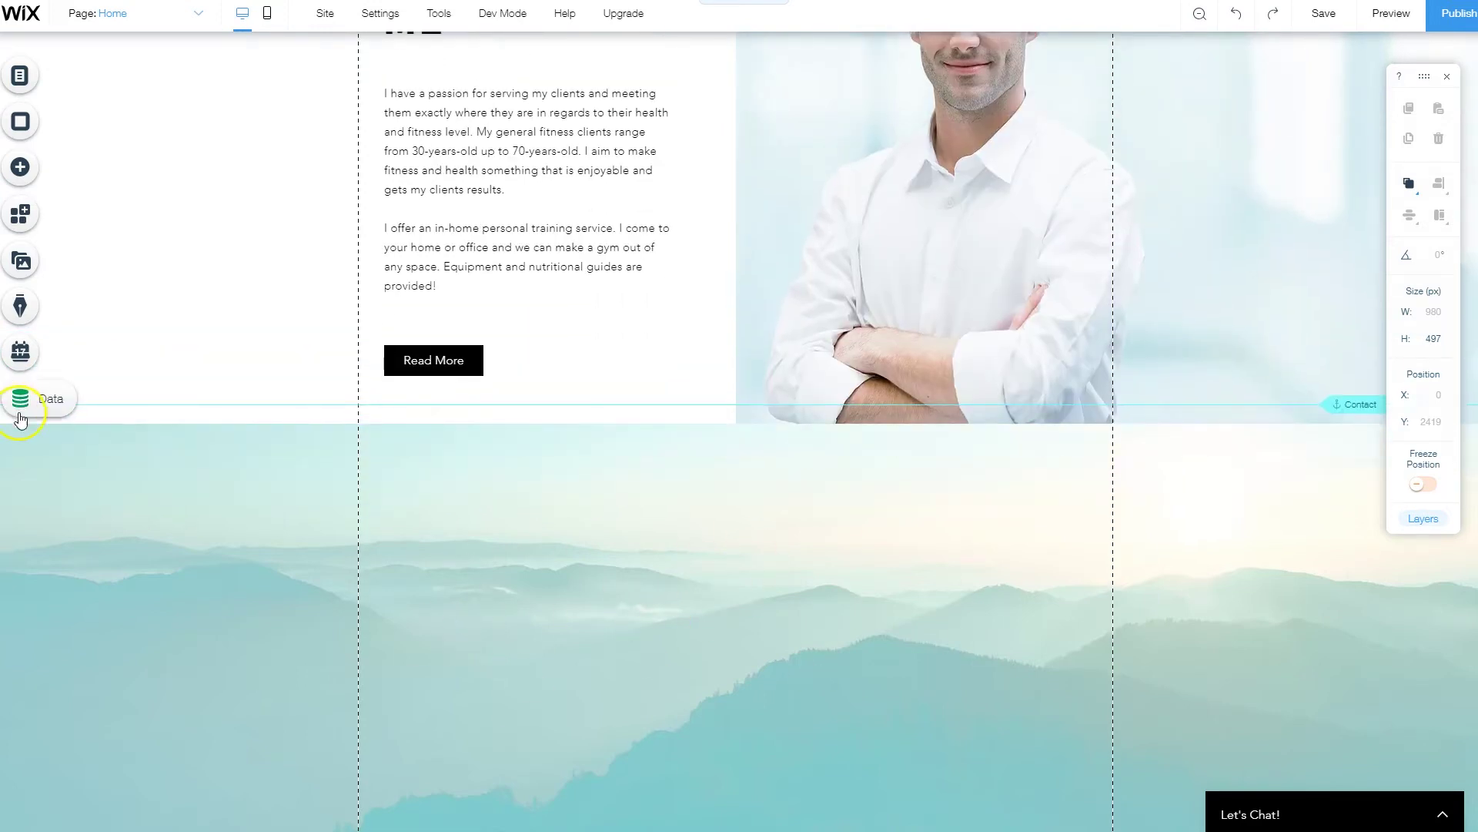
pyautogui.scroll(2, 142, 423)
pyautogui.scroll(-2, 79, 205)
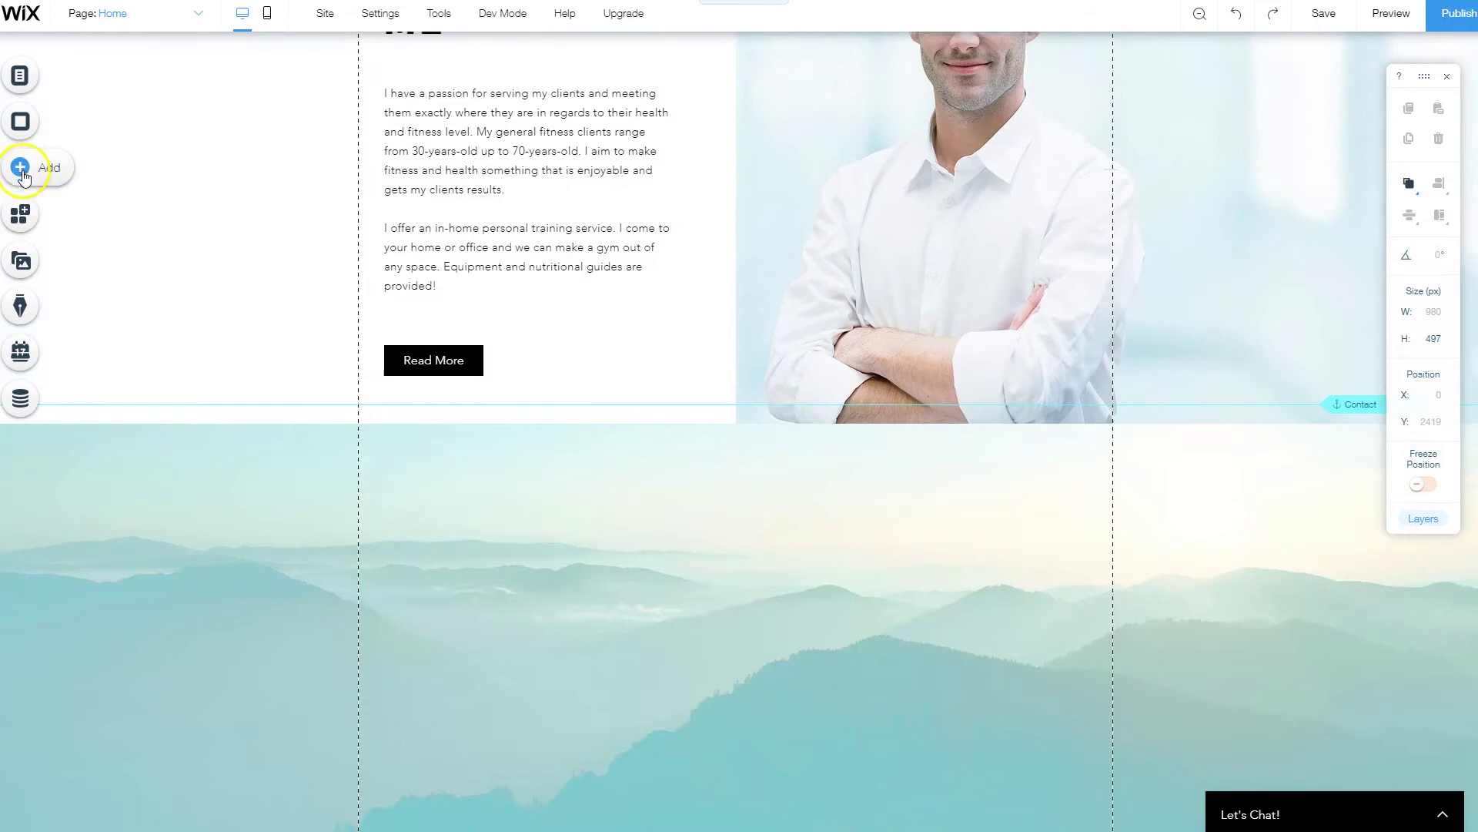
pyautogui.click(22, 175)
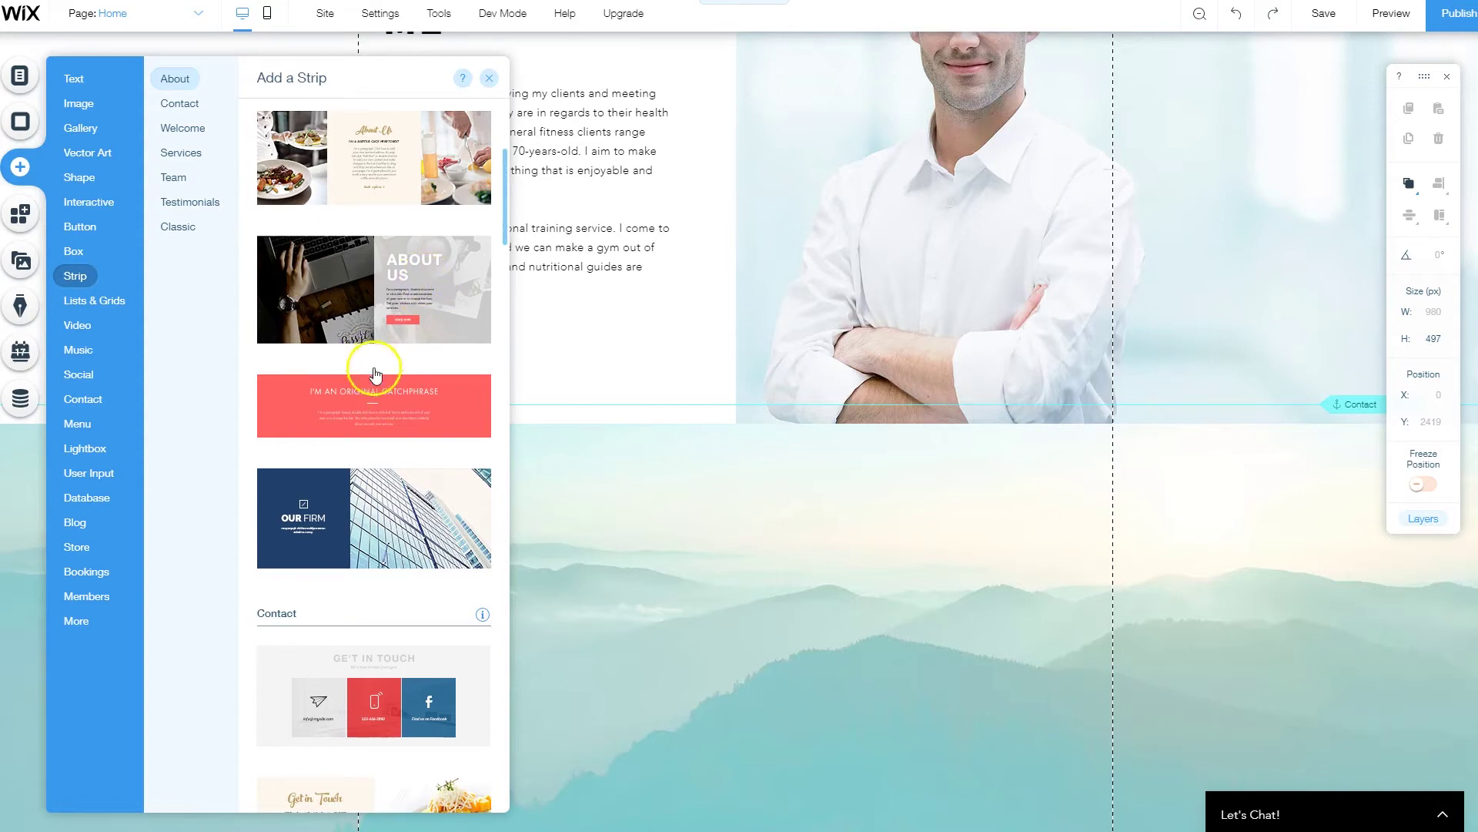
pyautogui.click(372, 312)
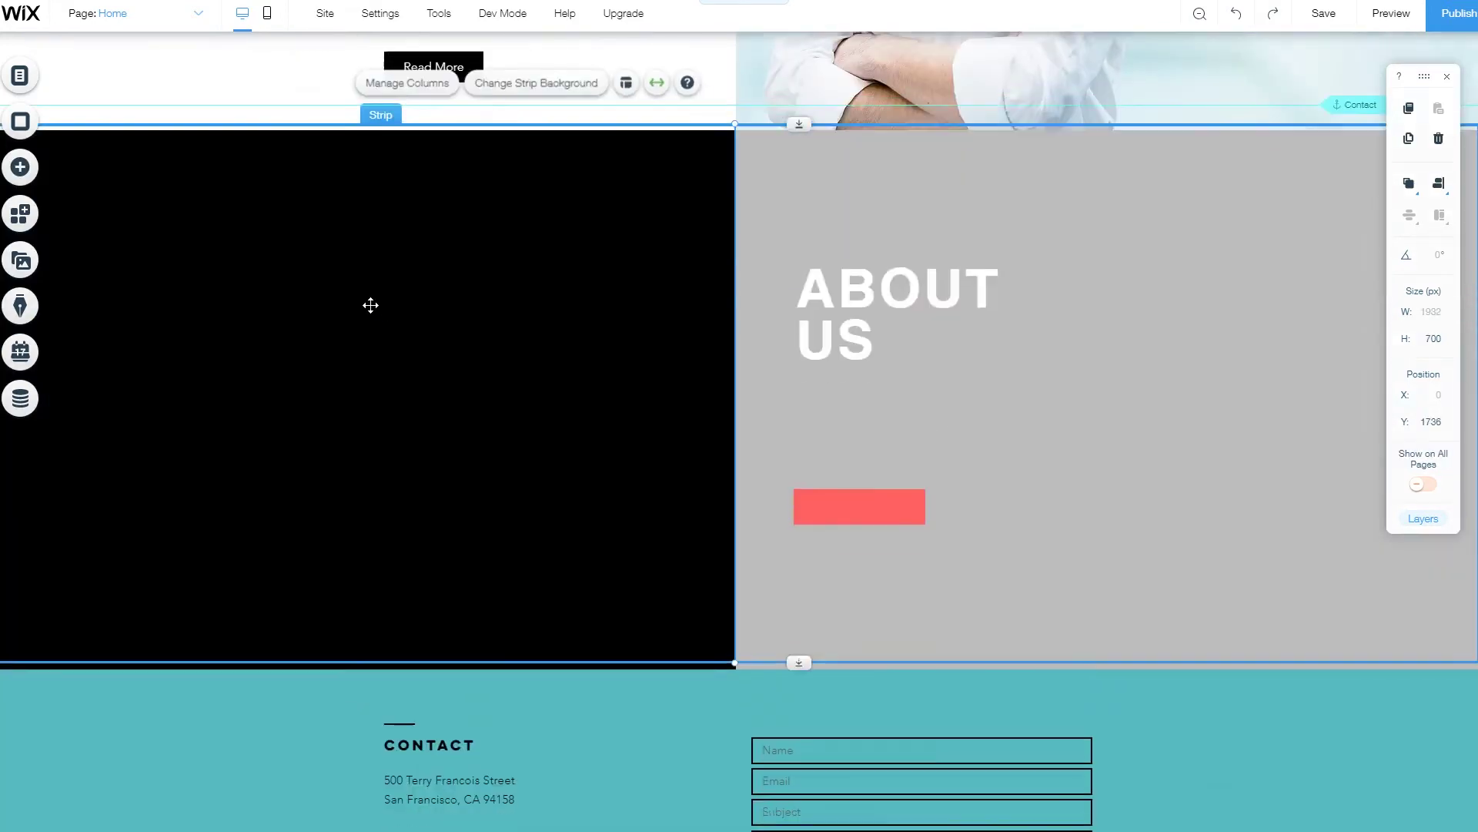
pyautogui.click(895, 354)
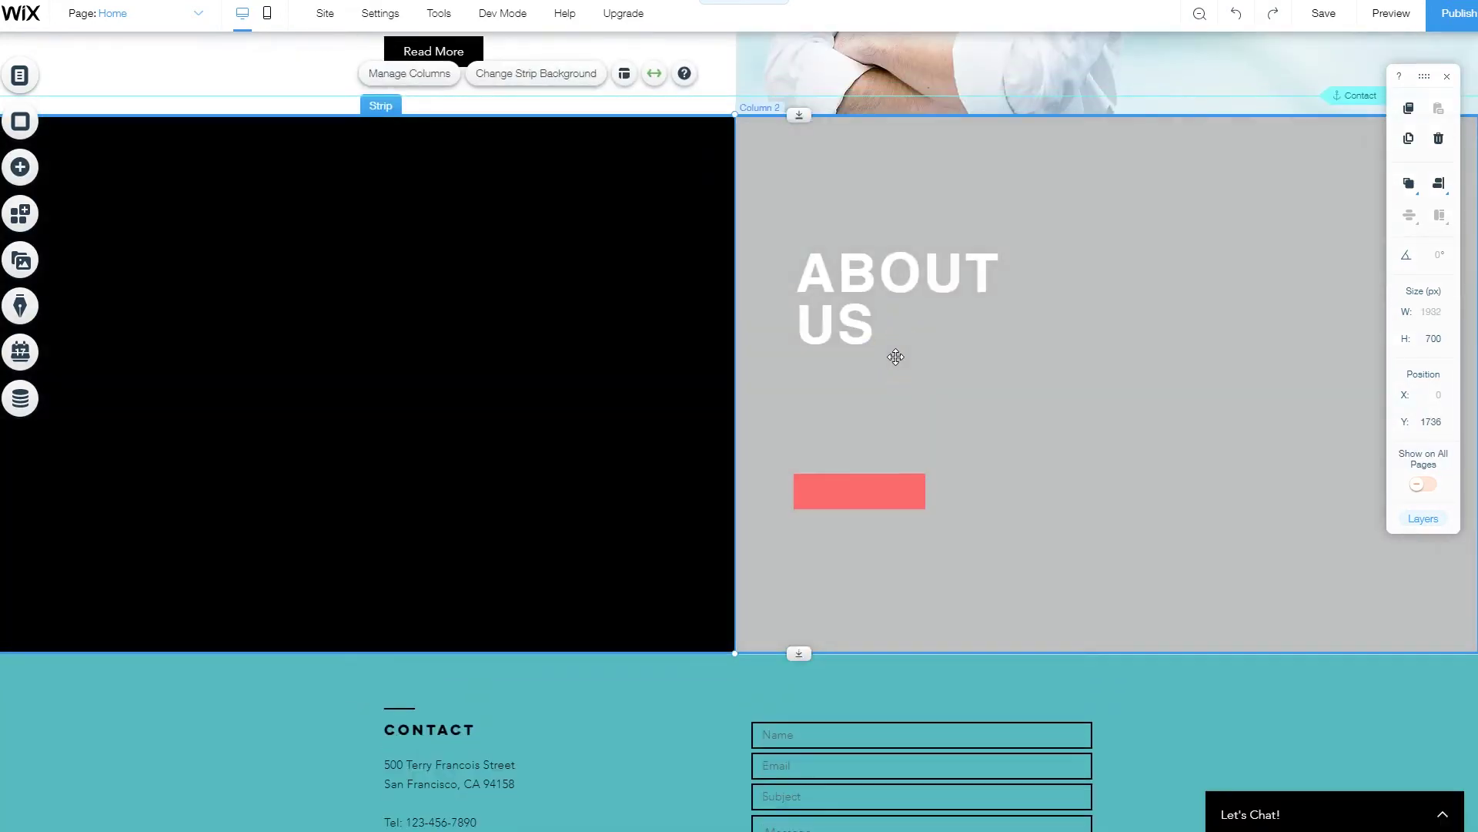
pyautogui.scroll(2, 680, 459)
pyautogui.scroll(-1, 628, 471)
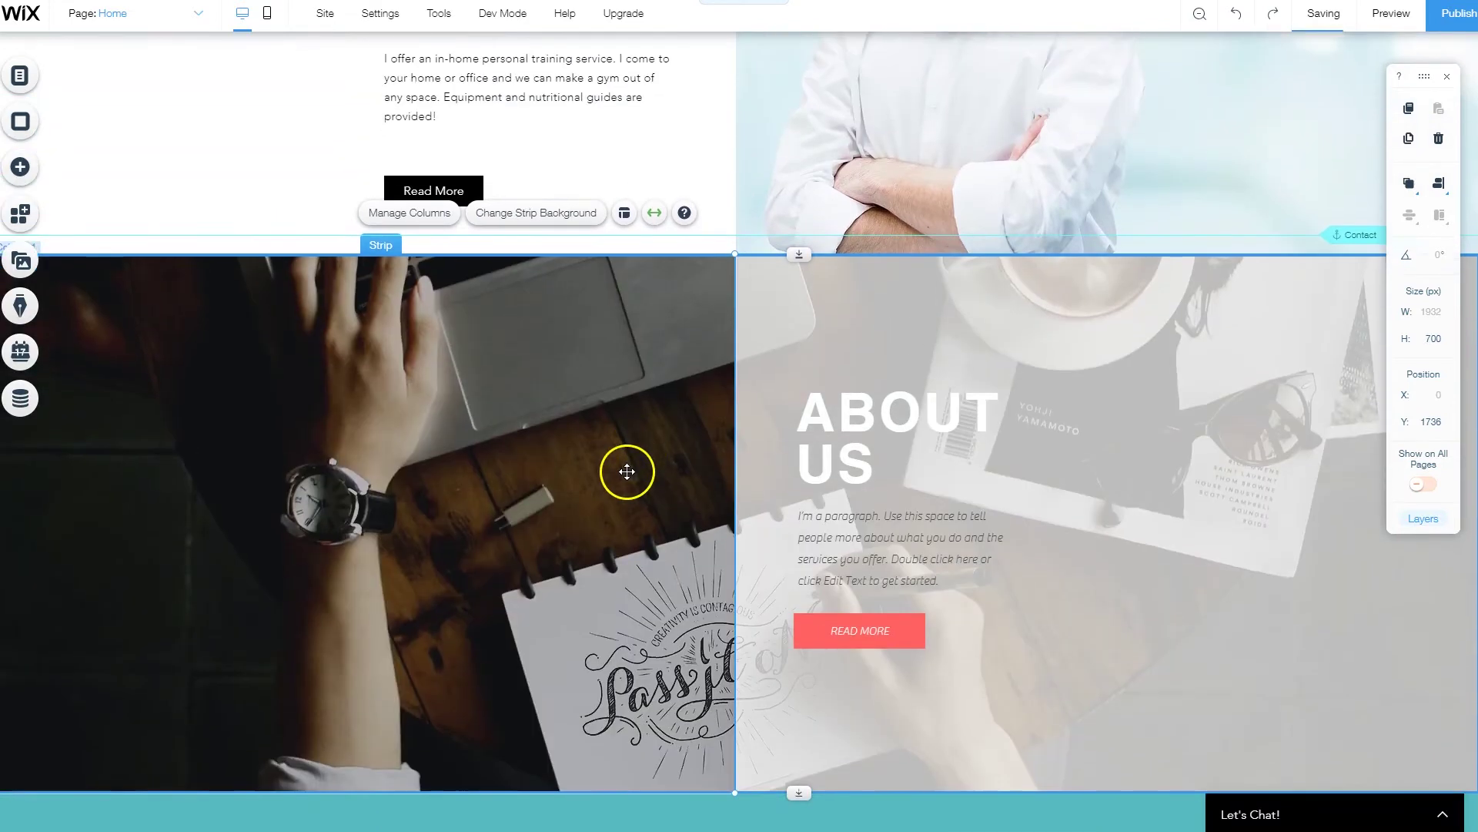
pyautogui.scroll(-2, 628, 472)
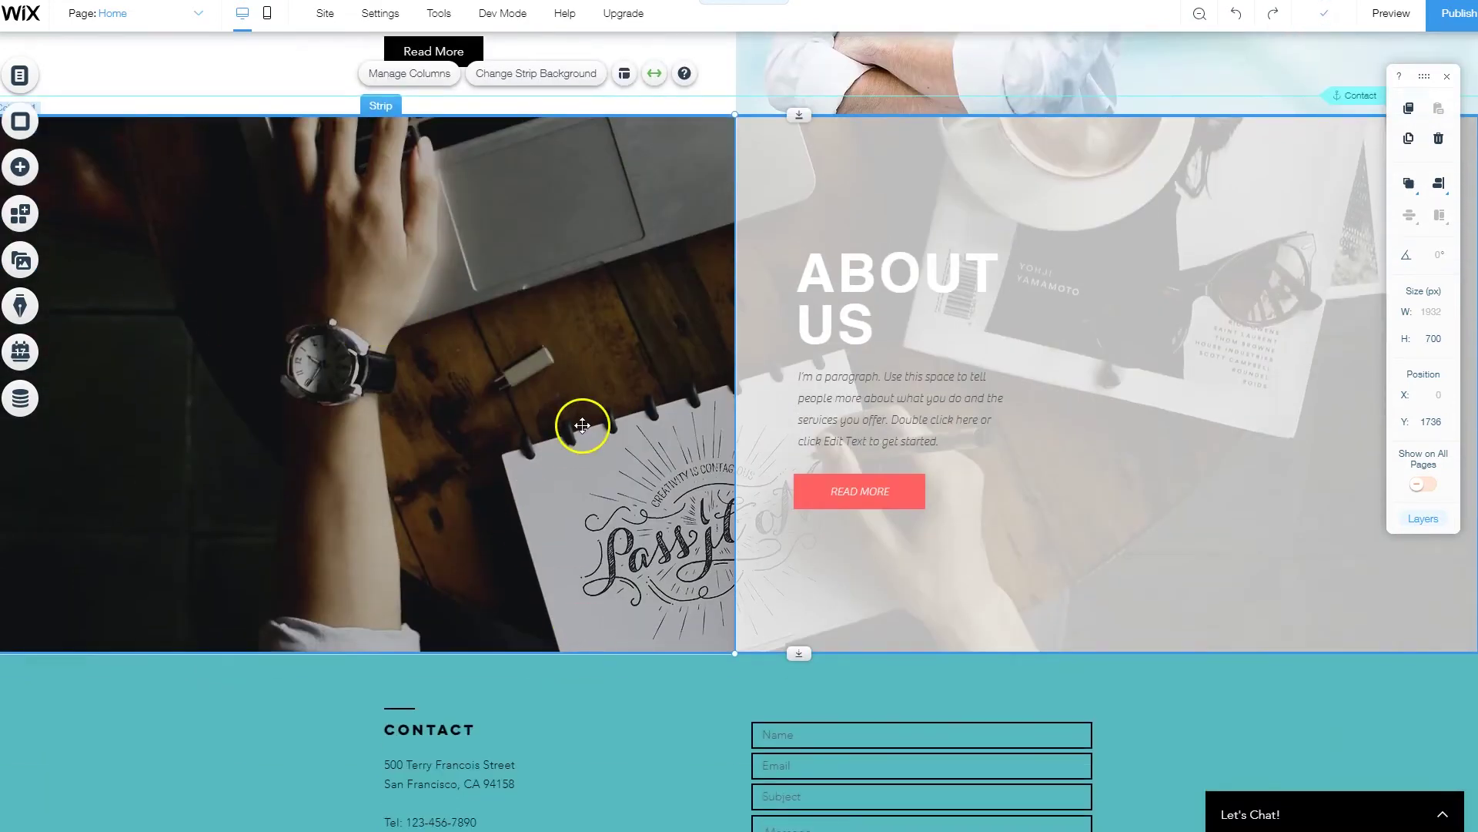
pyautogui.scroll(2, 582, 425)
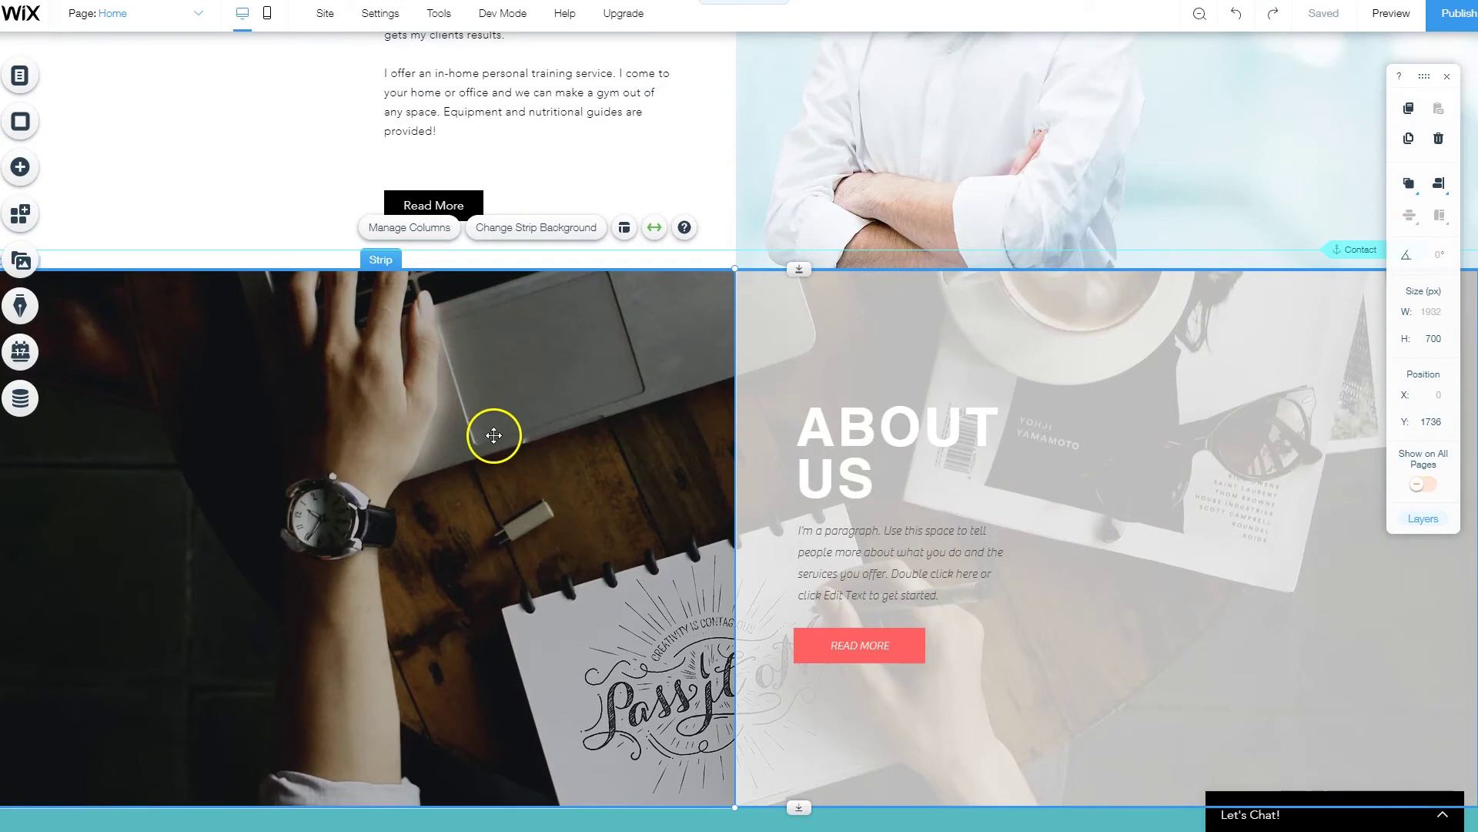
# Switch to Adobe Stock and license the photo of the weightlifter clapping hands in front of a barbell
pyautogui.hotkey('ctrl', 'Tab')
pyautogui.click(864, 630)
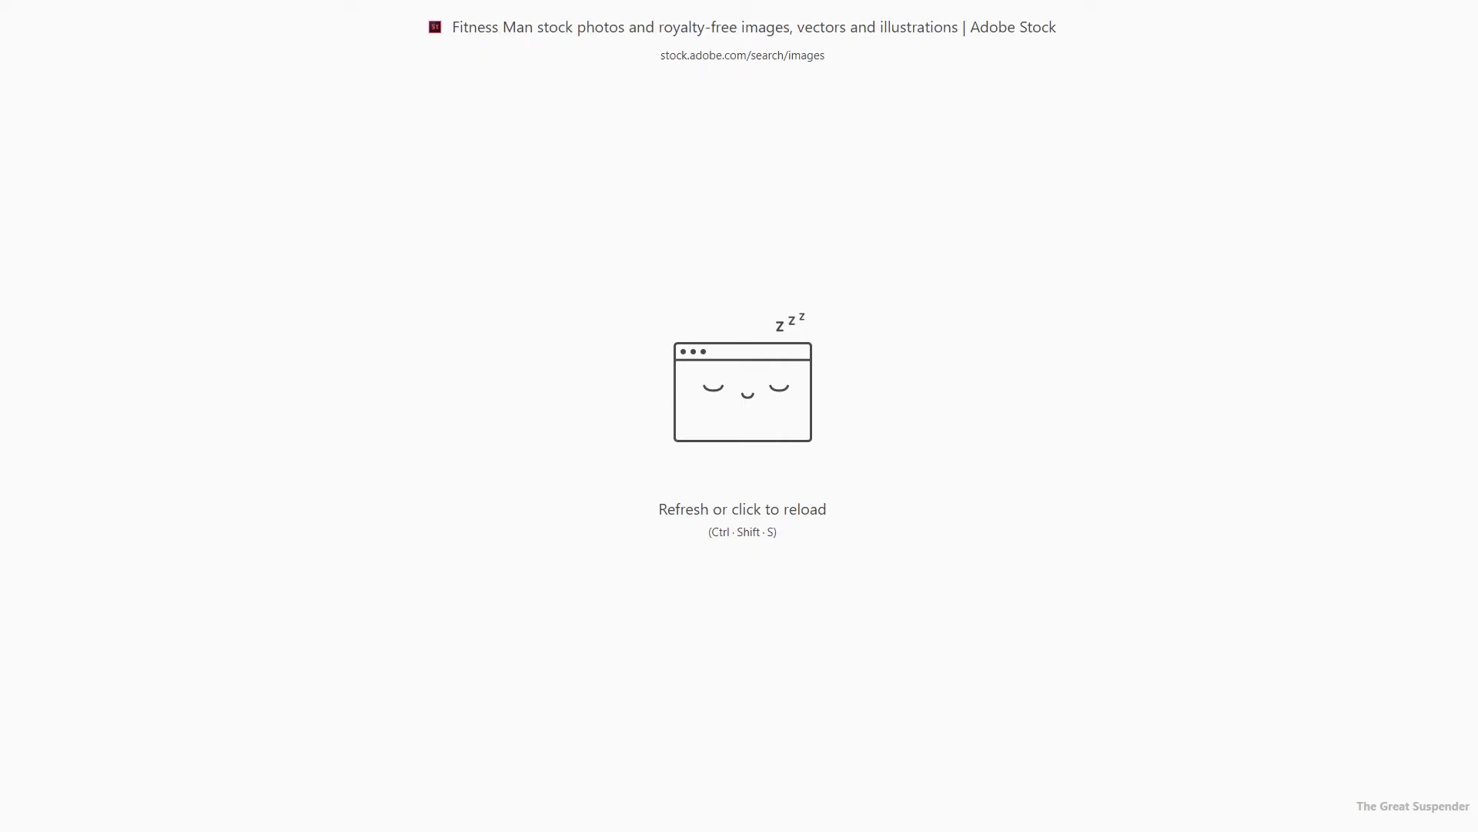
pyautogui.hotkey('ctrl', 'shift', 'Tab')
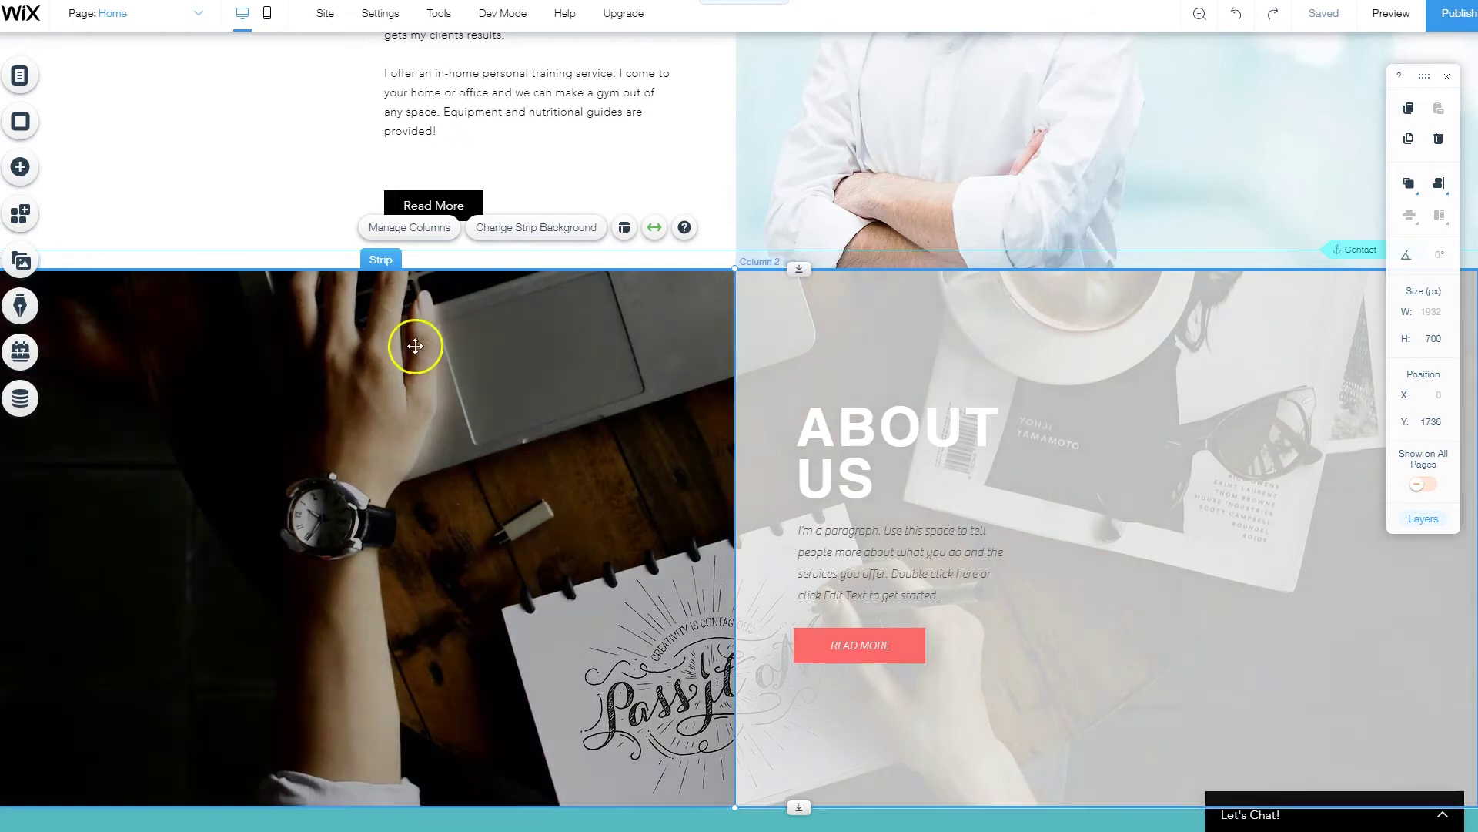
pyautogui.hotkey('ctrl', 'Tab')
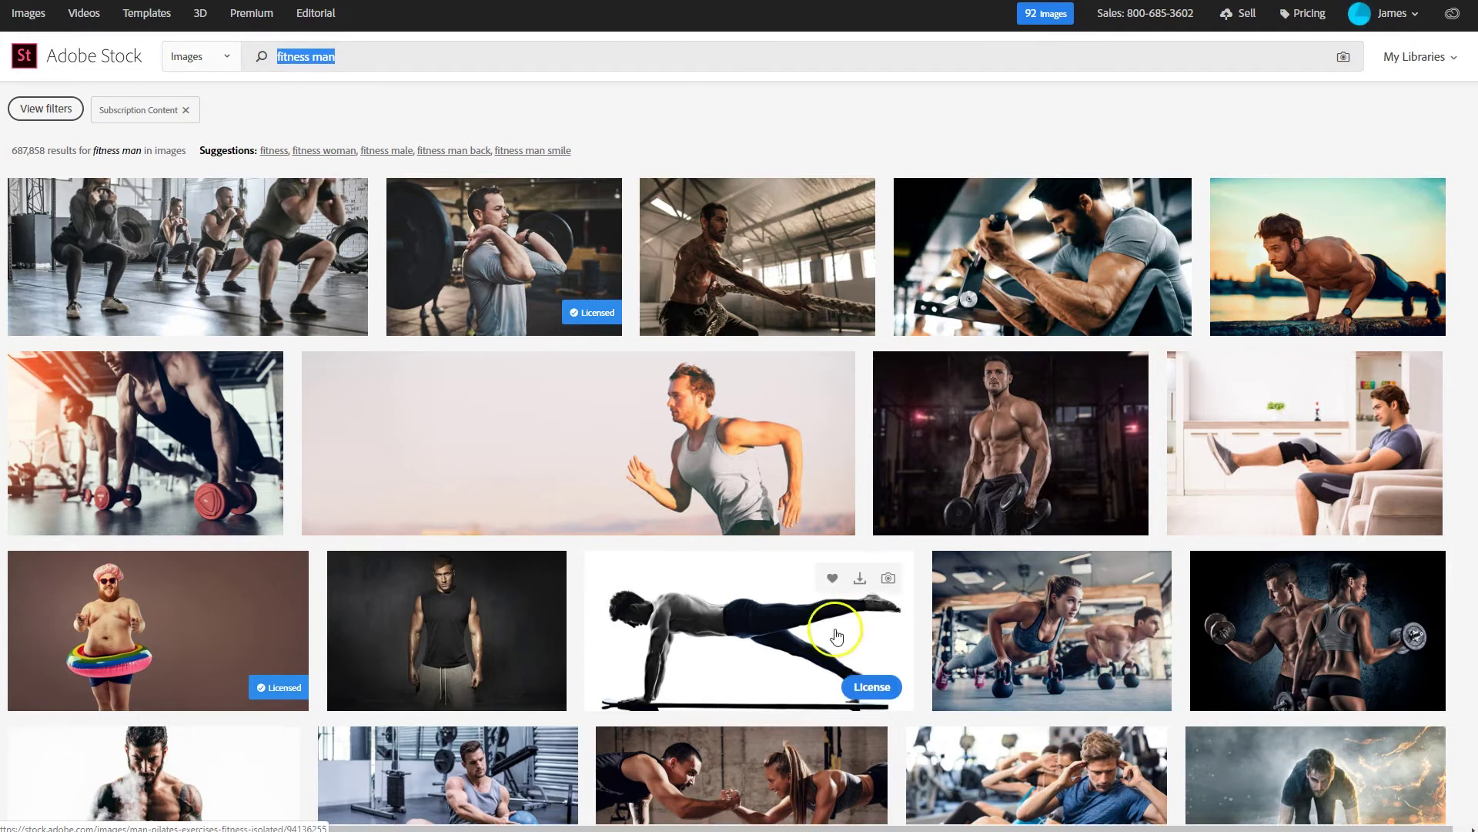
pyautogui.scroll(-8, 611, 551)
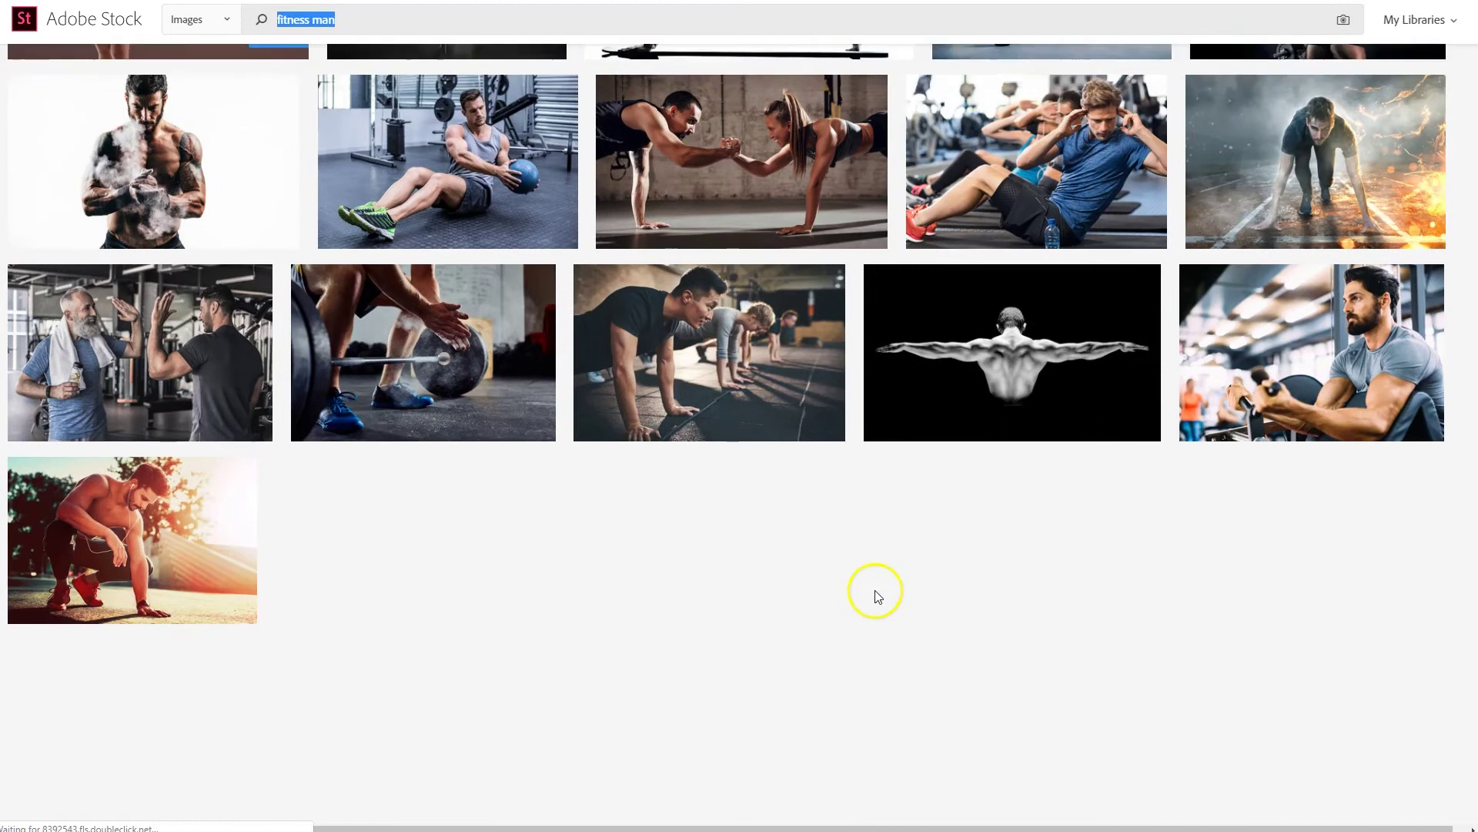
pyautogui.scroll(3, 858, 637)
pyautogui.scroll(-2, 796, 638)
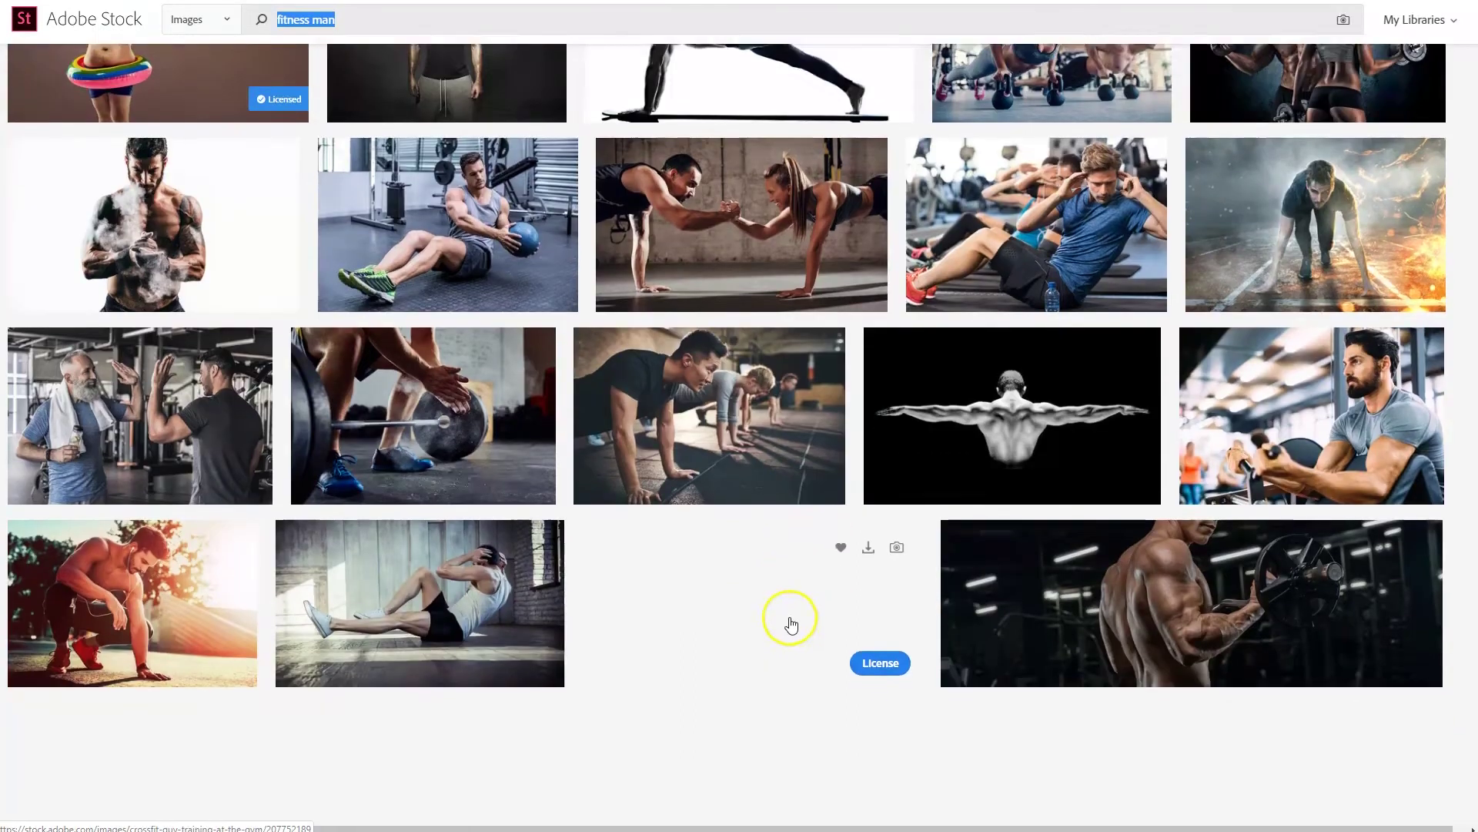
pyautogui.click(511, 445)
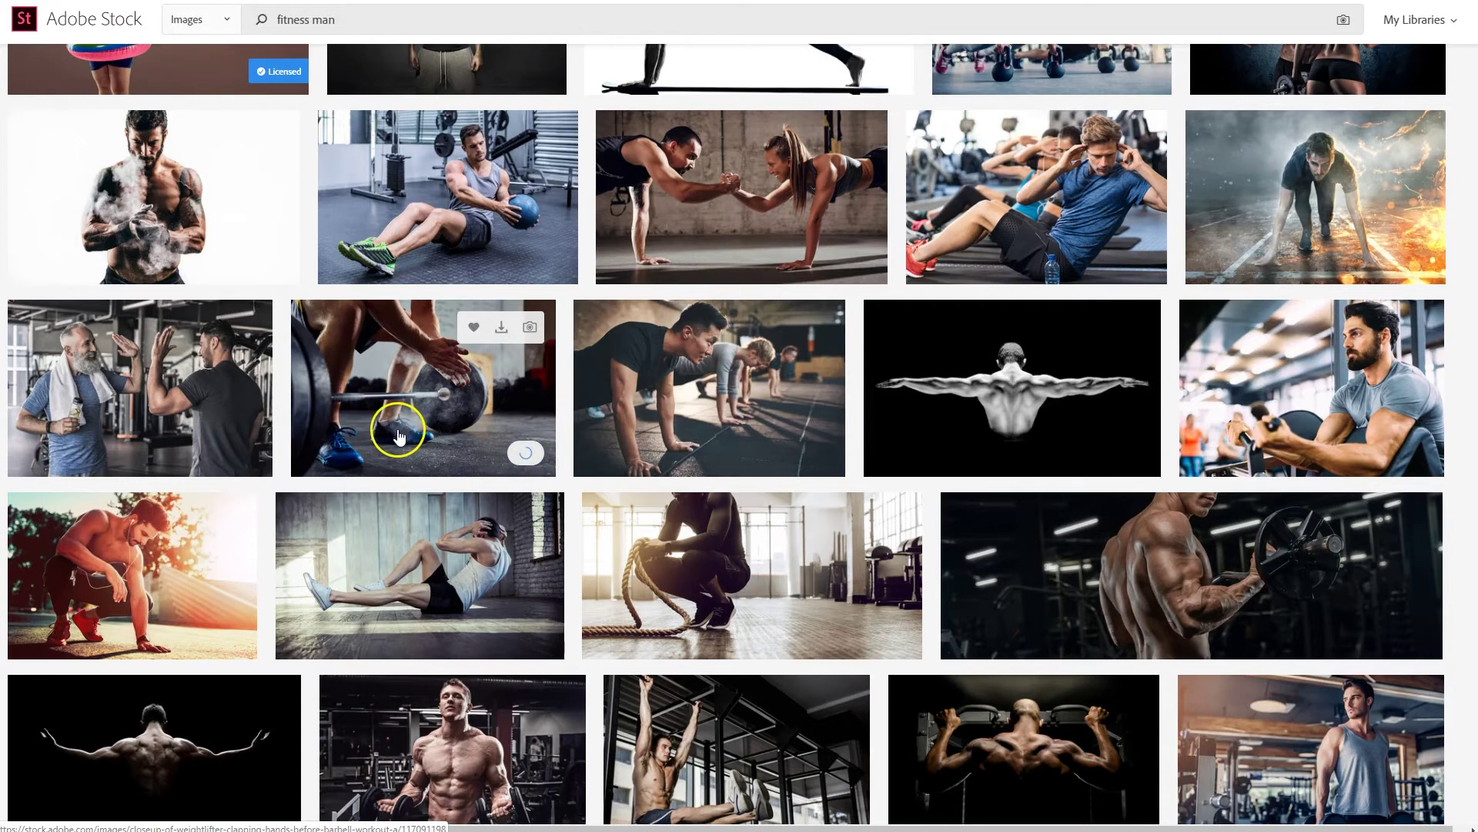
# Search Adobe Stock images for "healthy food" in place of the fitness man search
pyautogui.scroll(8, 454, 439)
pyautogui.moveTo(360, 56); pyautogui.dragTo(287, 68)
pyautogui.doubleClick(350, 54)
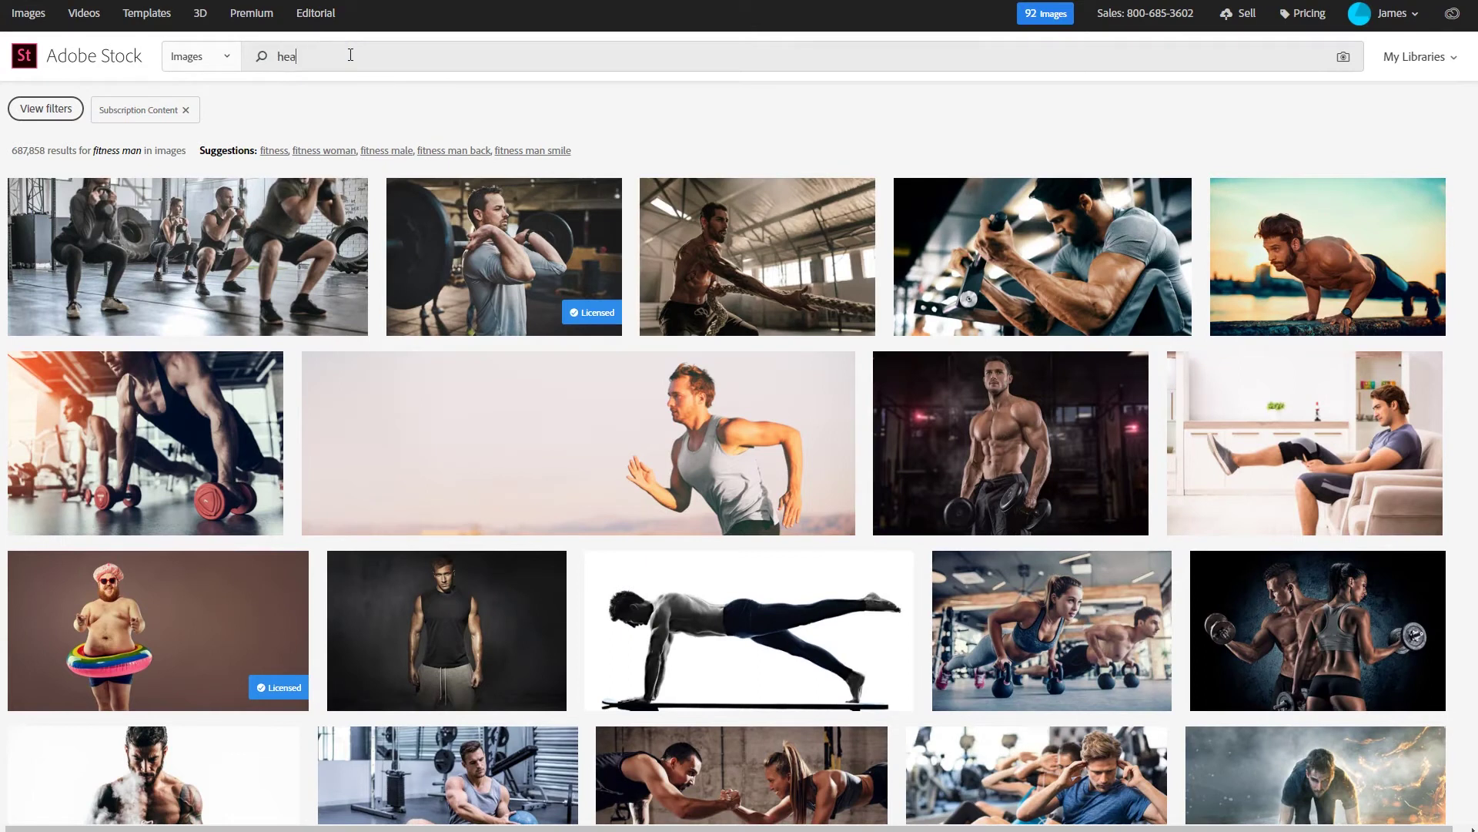
pyautogui.write('food')
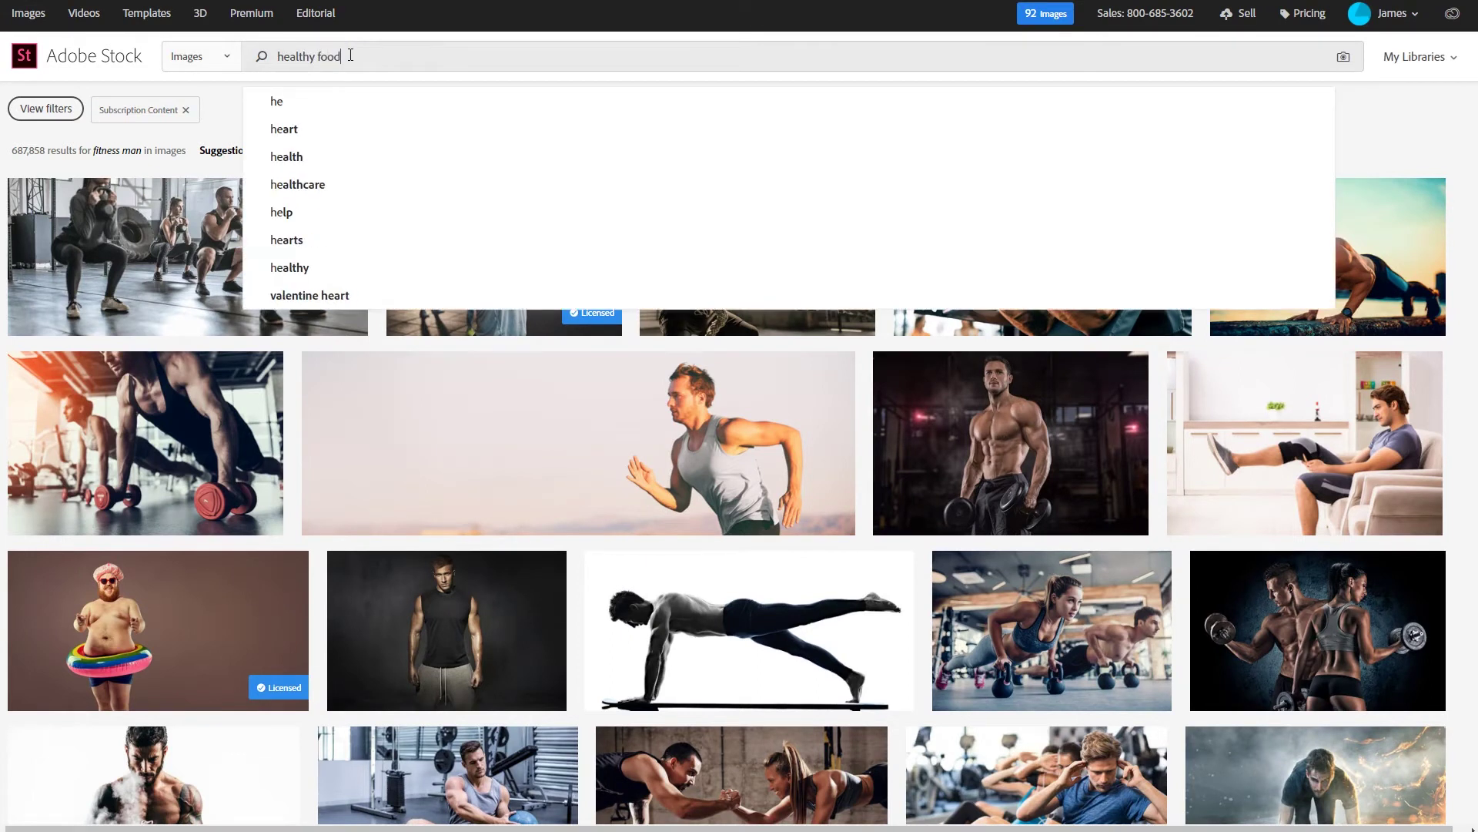
pyautogui.press('Return')
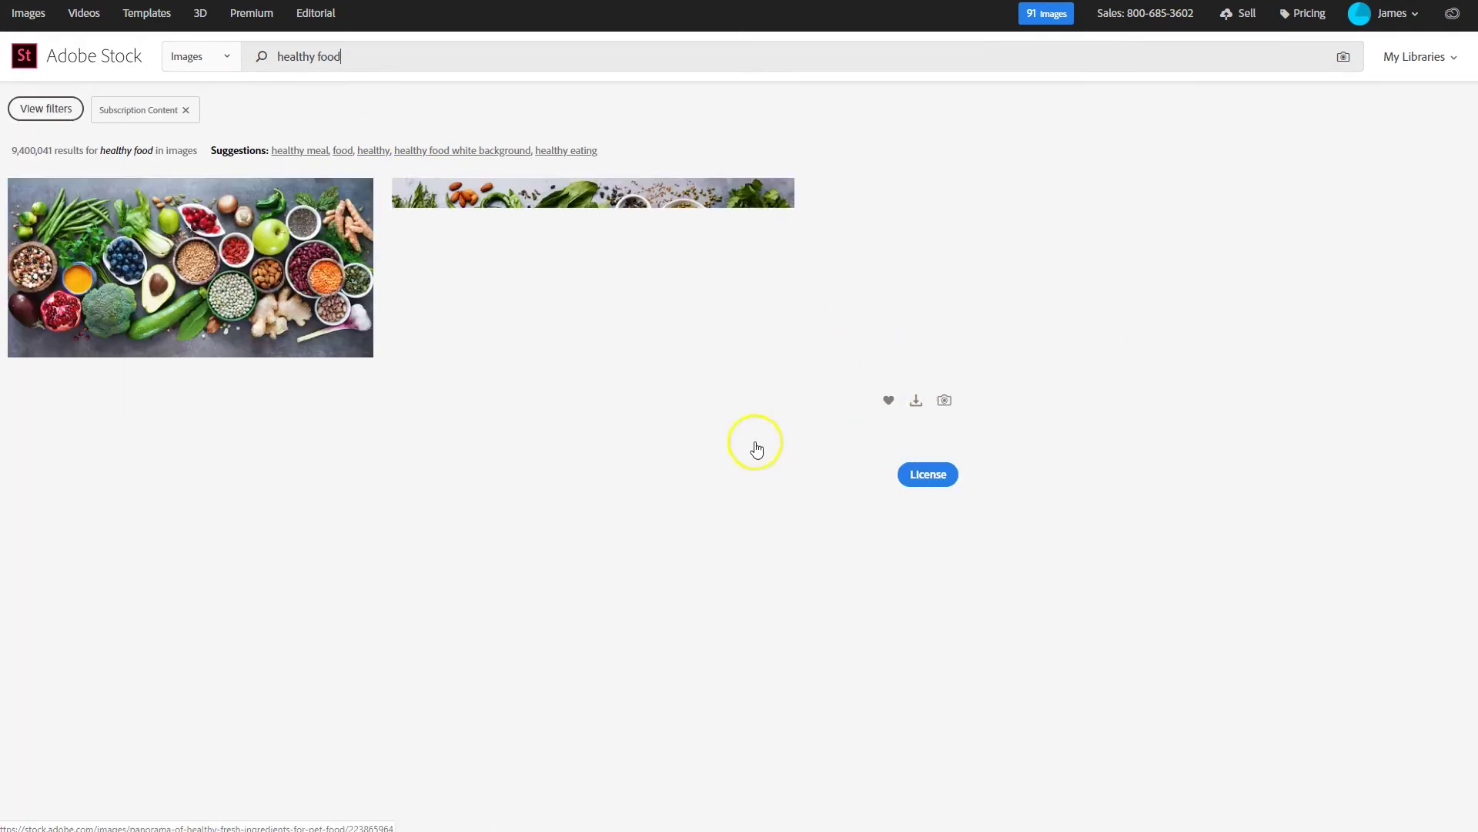
# Browse the healthy food results and license the first photo of vegetables, grains and legumes on a dark surface
pyautogui.scroll(-5, 689, 523)
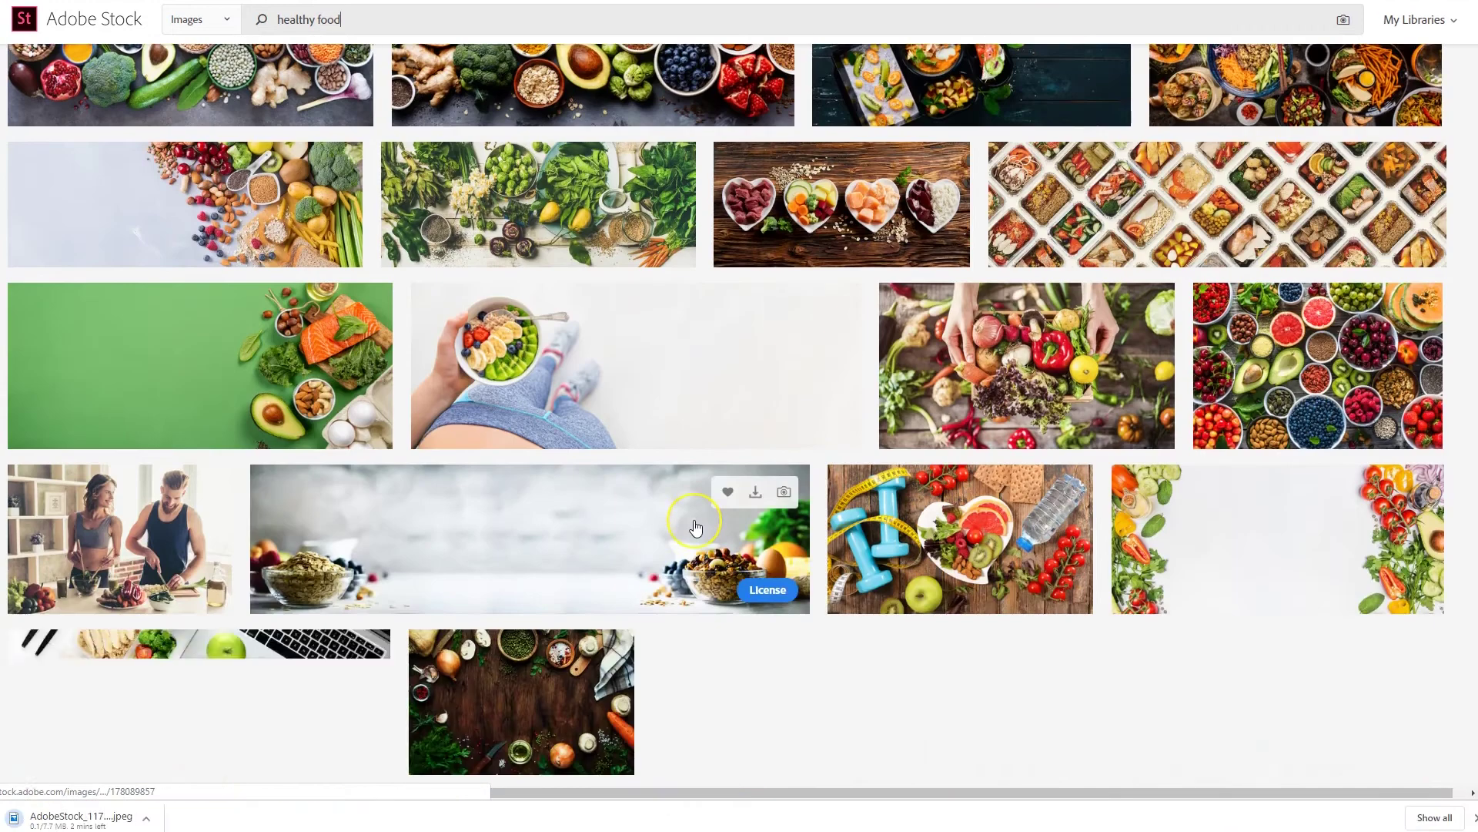
pyautogui.scroll(-5, 695, 528)
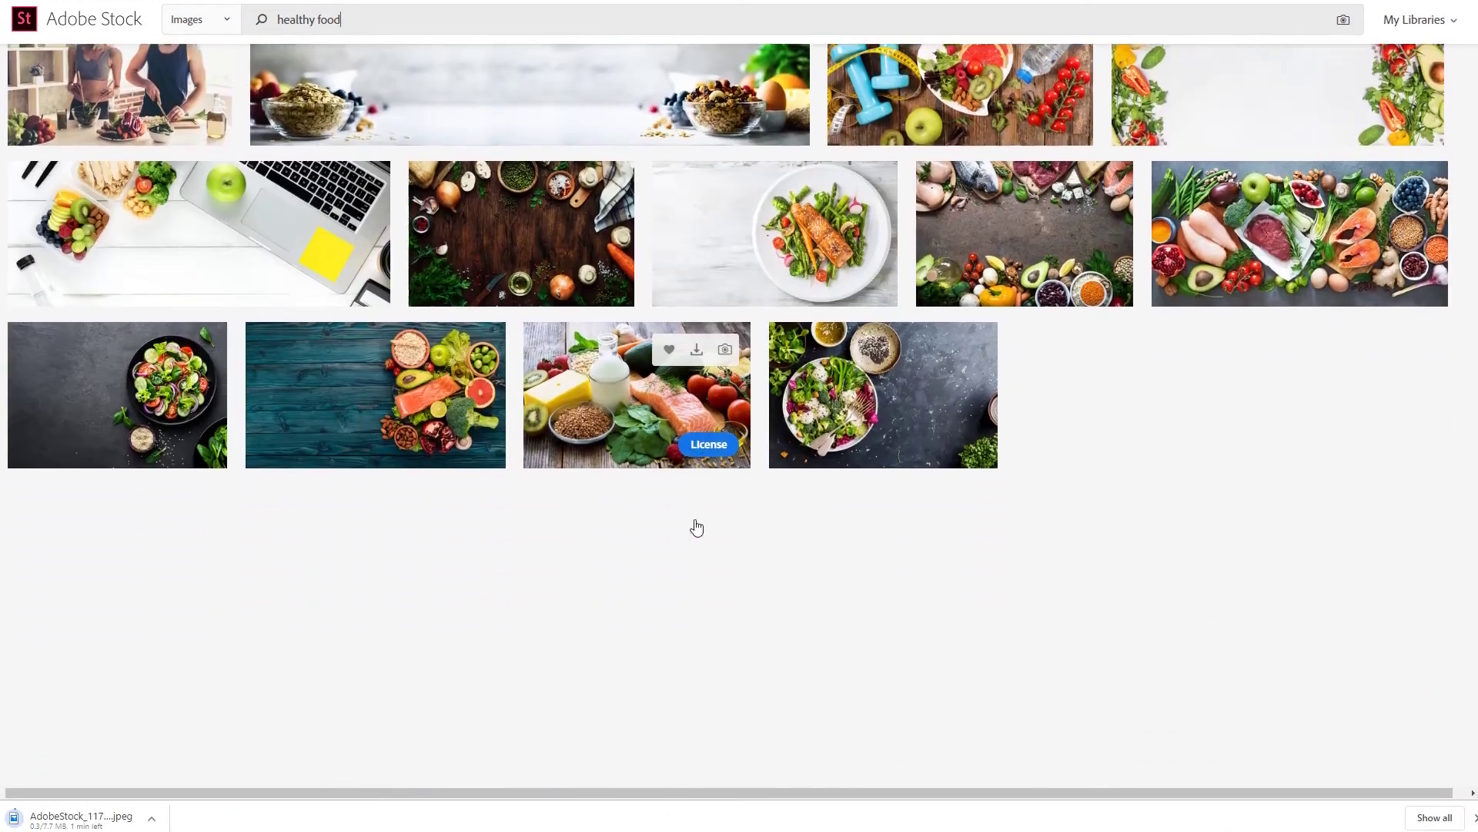
pyautogui.scroll(-5, 697, 527)
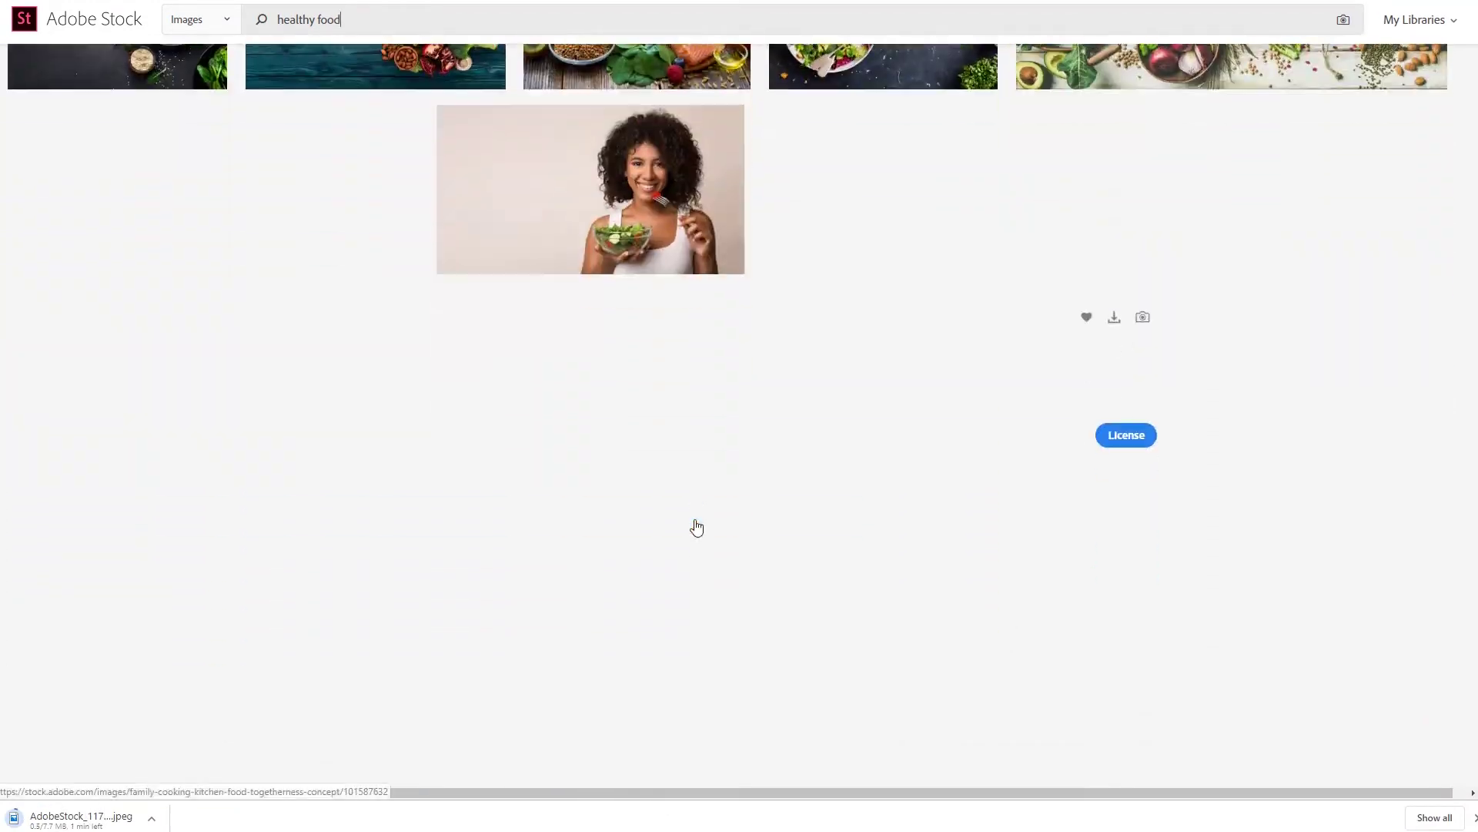
pyautogui.scroll(-5, 697, 527)
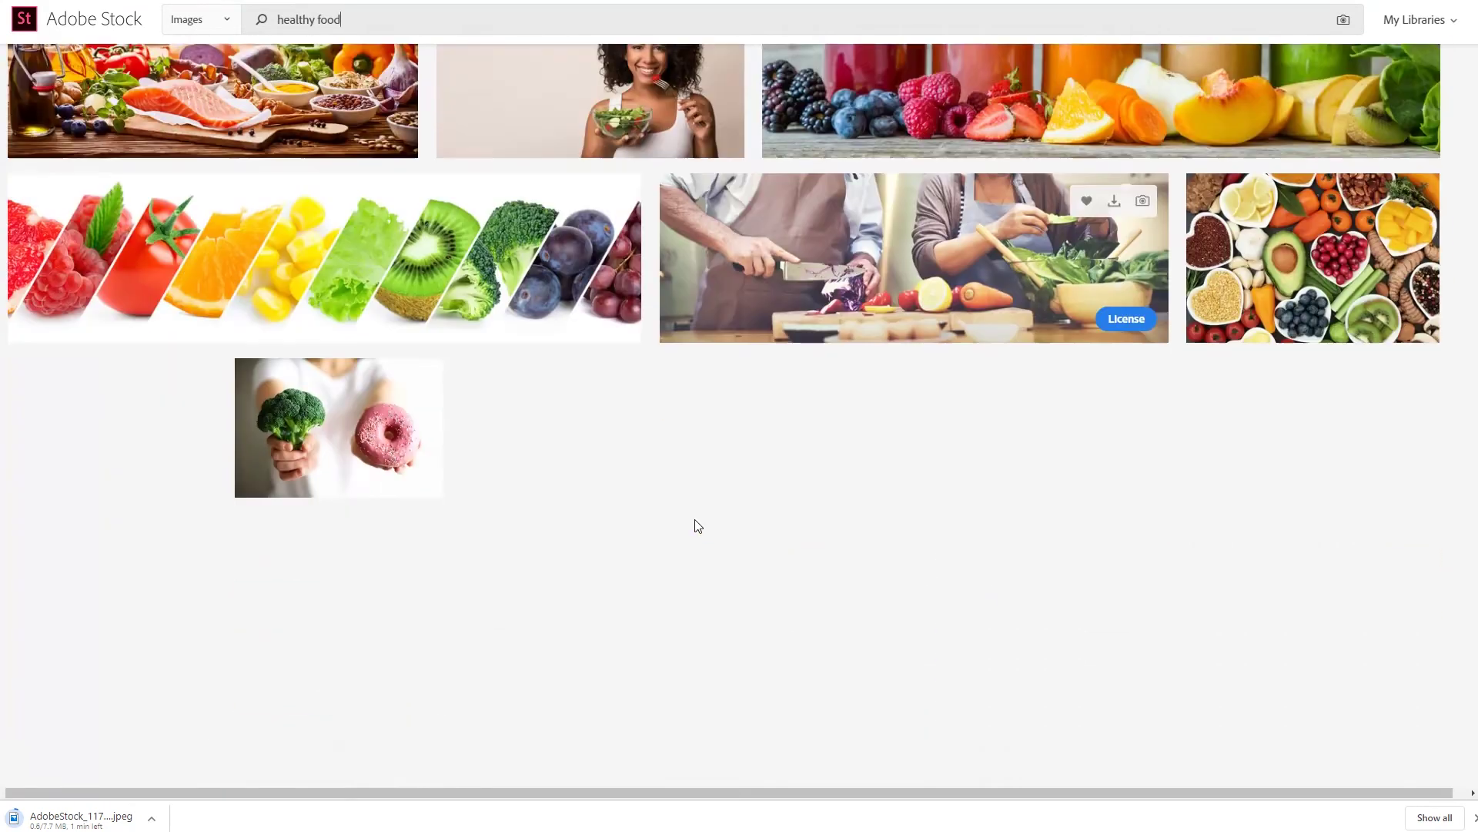
pyautogui.scroll(-2, 697, 528)
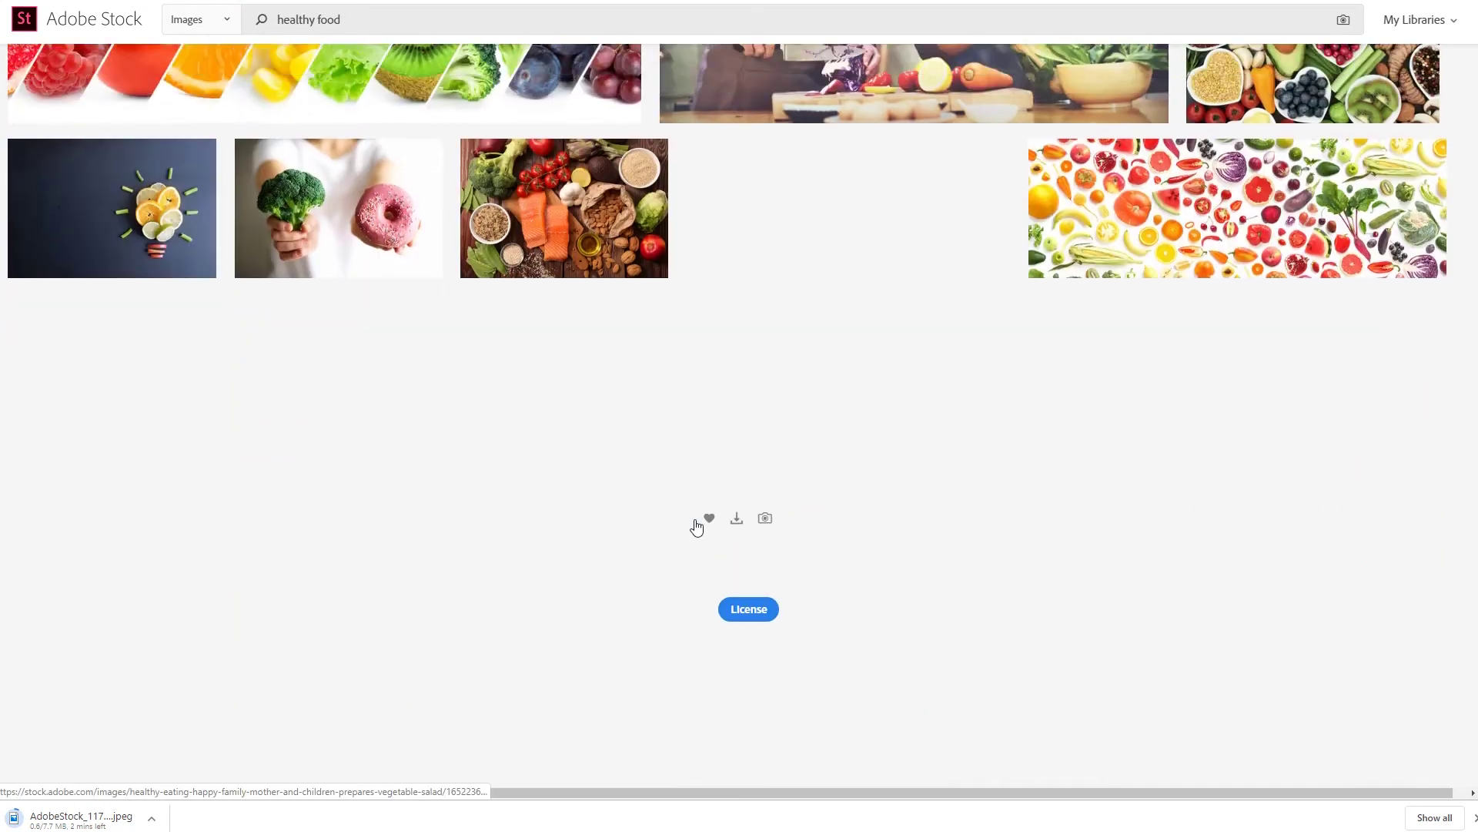
pyautogui.scroll(15, 696, 526)
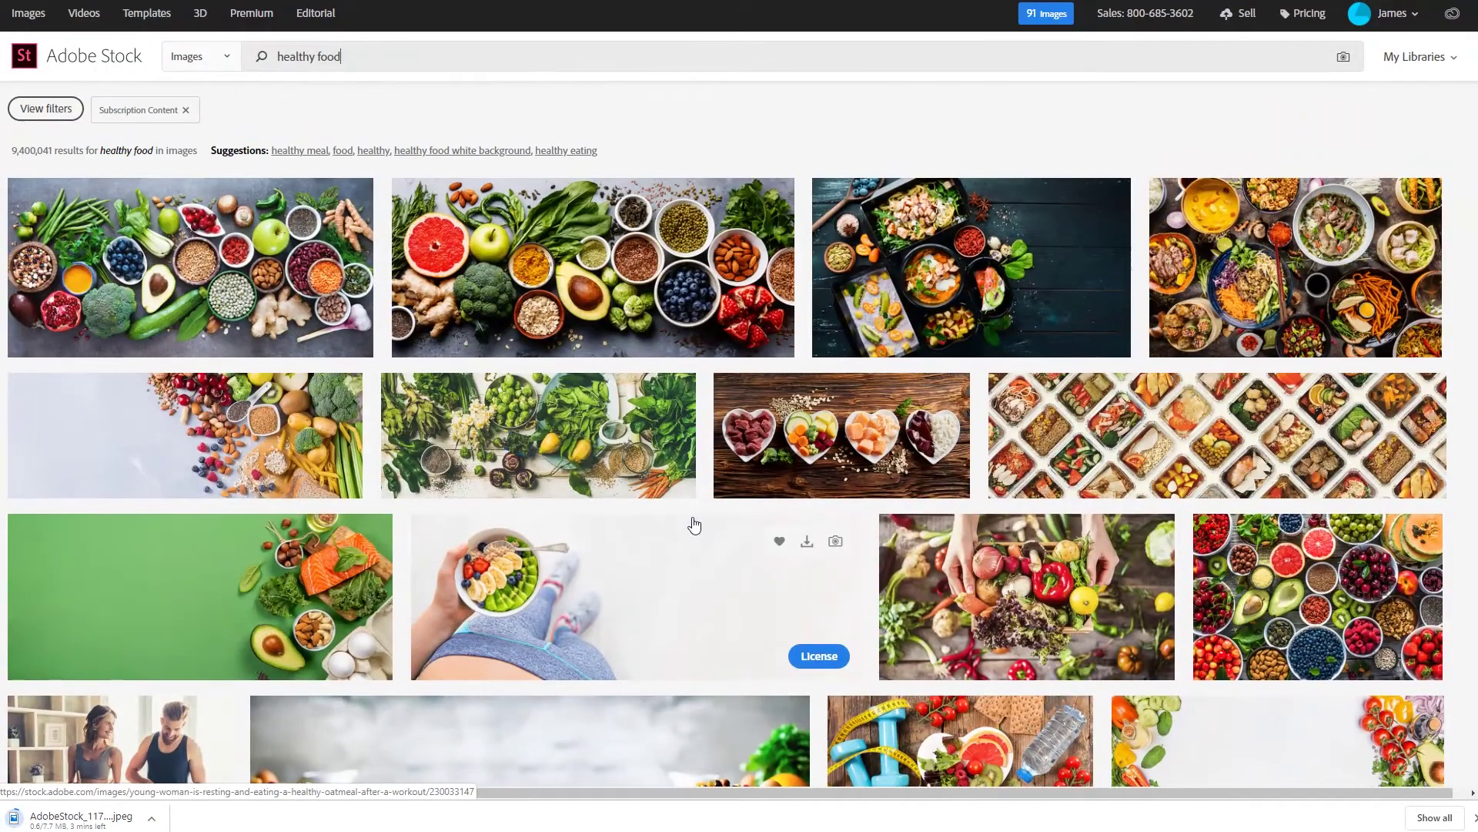
pyautogui.click(338, 282)
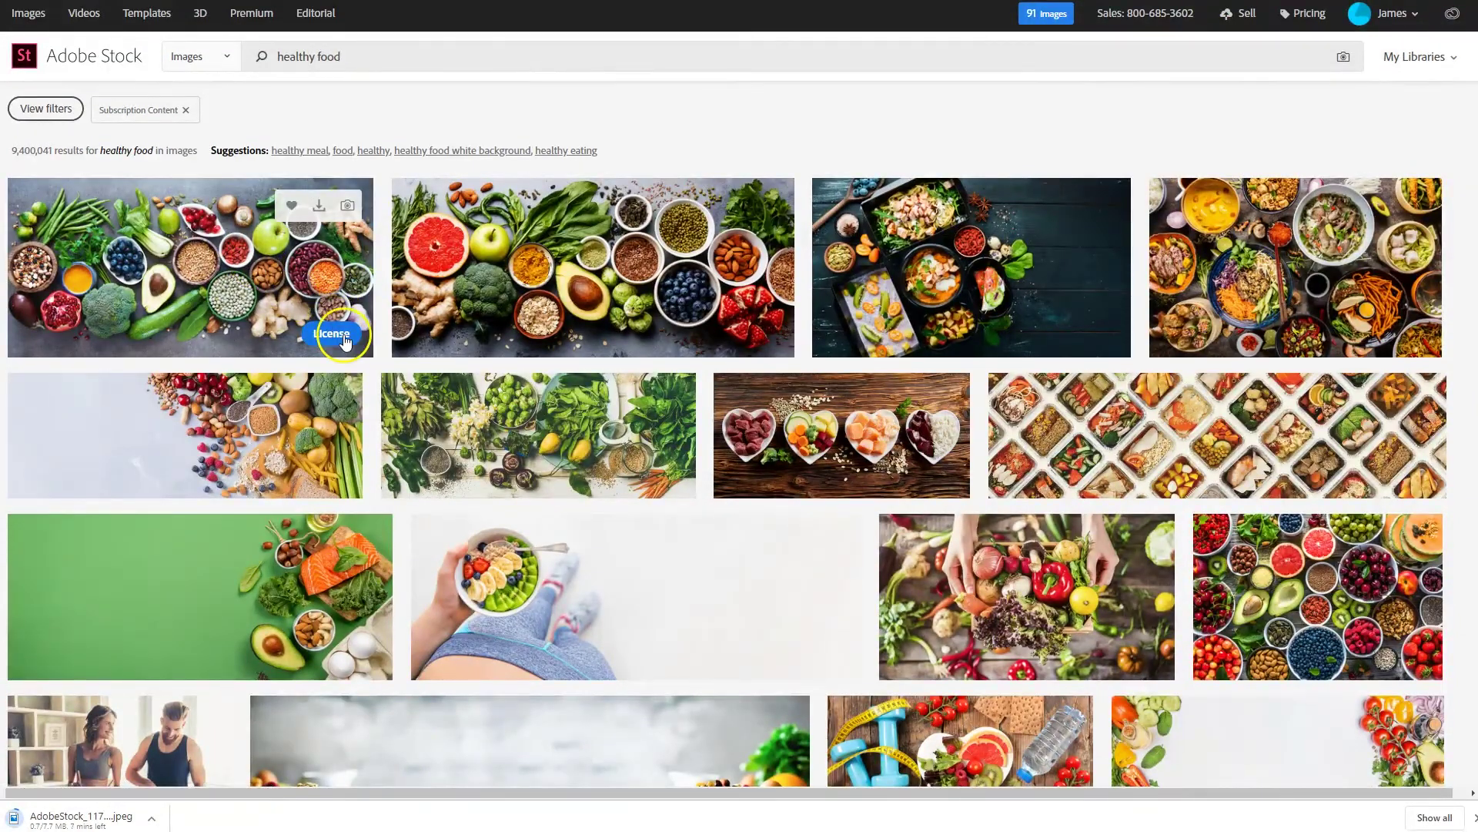
pyautogui.click(343, 335)
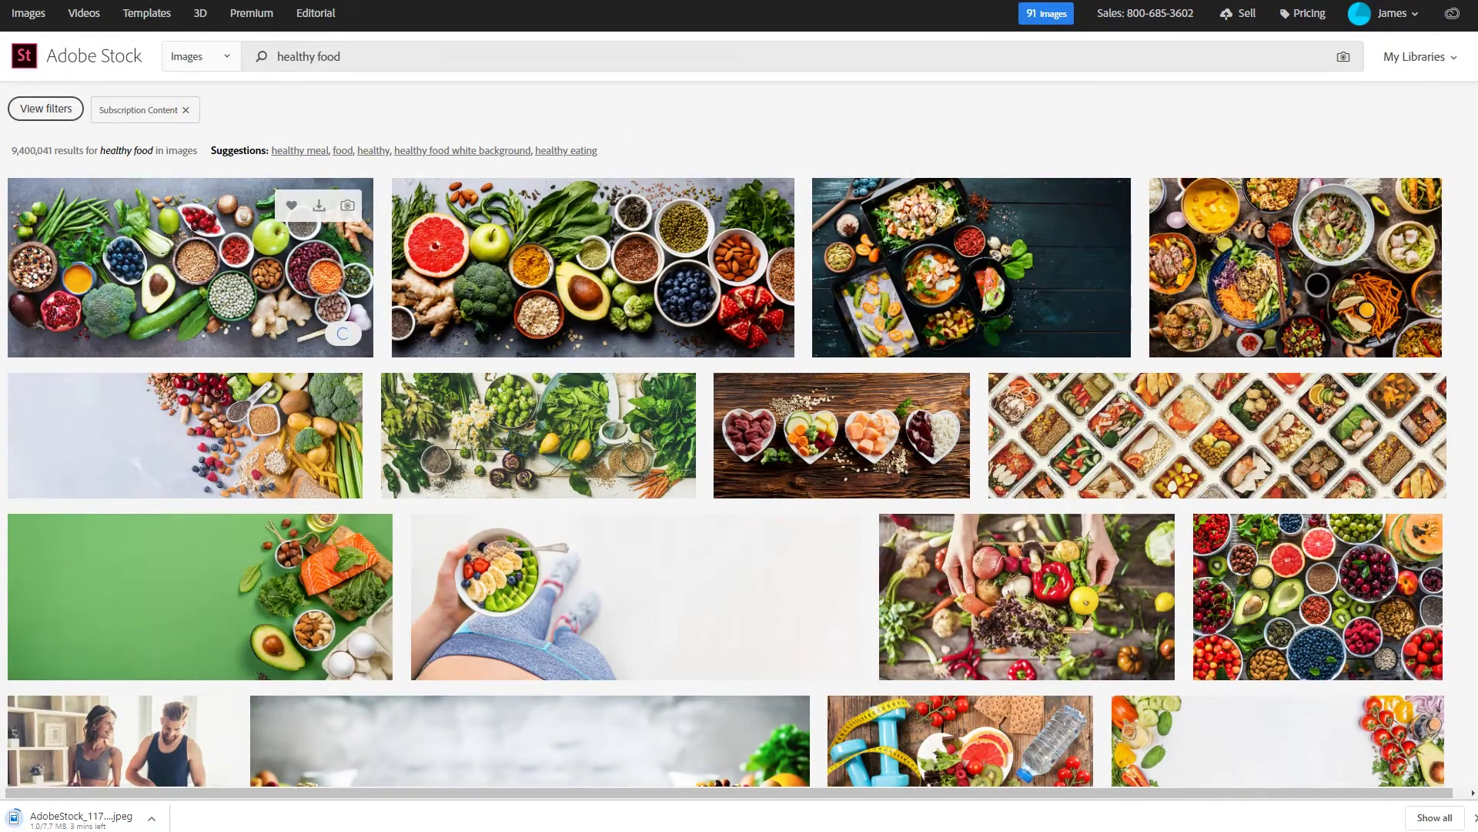
# Switch to the Wix editor and, for the ABOUT US strip's first column background, upload AdobeStock_117091198.jpeg and AdobeStock_214597619.jpeg from Downloads
pyautogui.hotkey('ctrl', 'Tab')
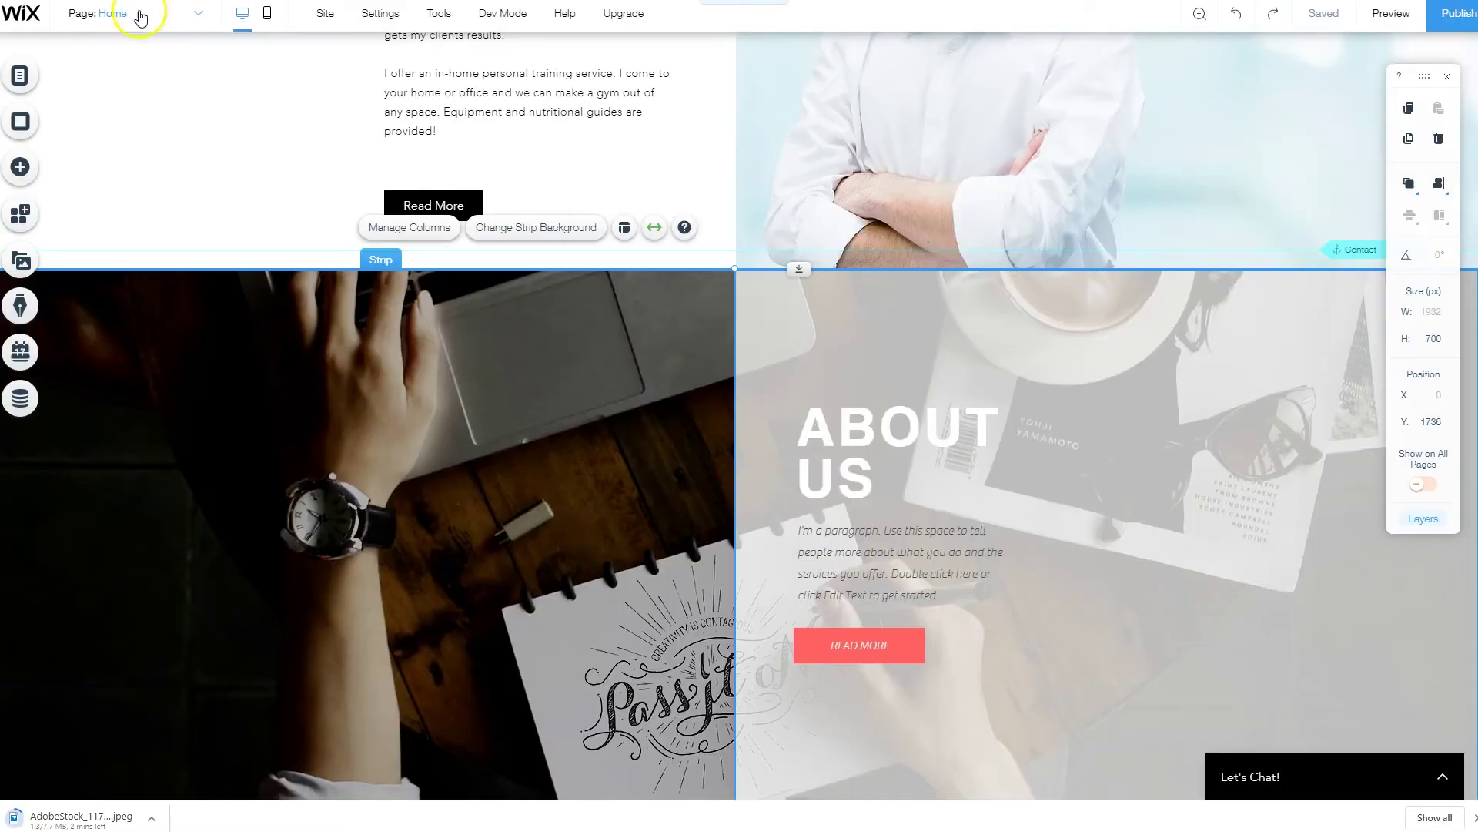
pyautogui.click(372, 345)
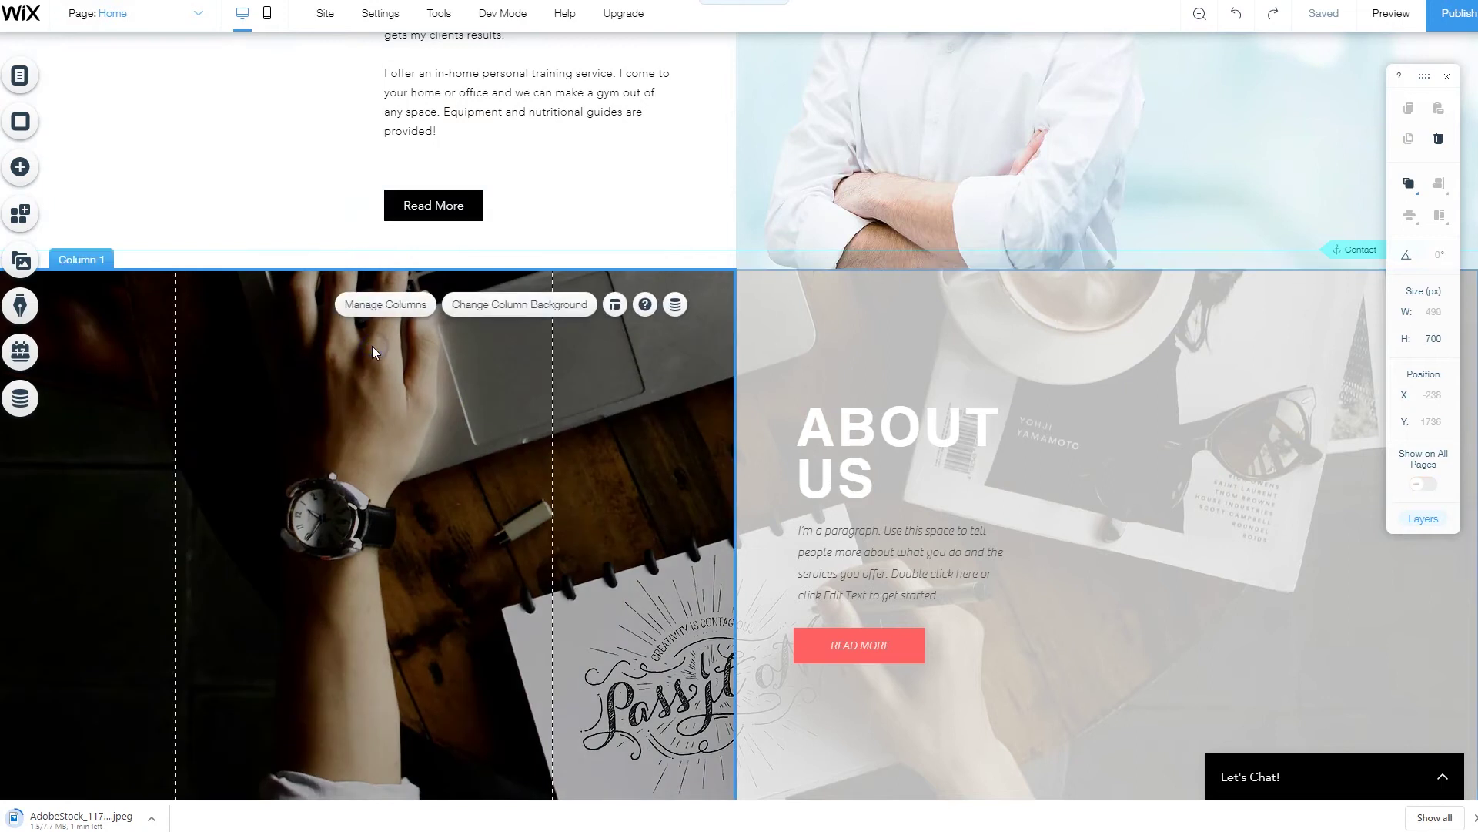
pyautogui.click(514, 307)
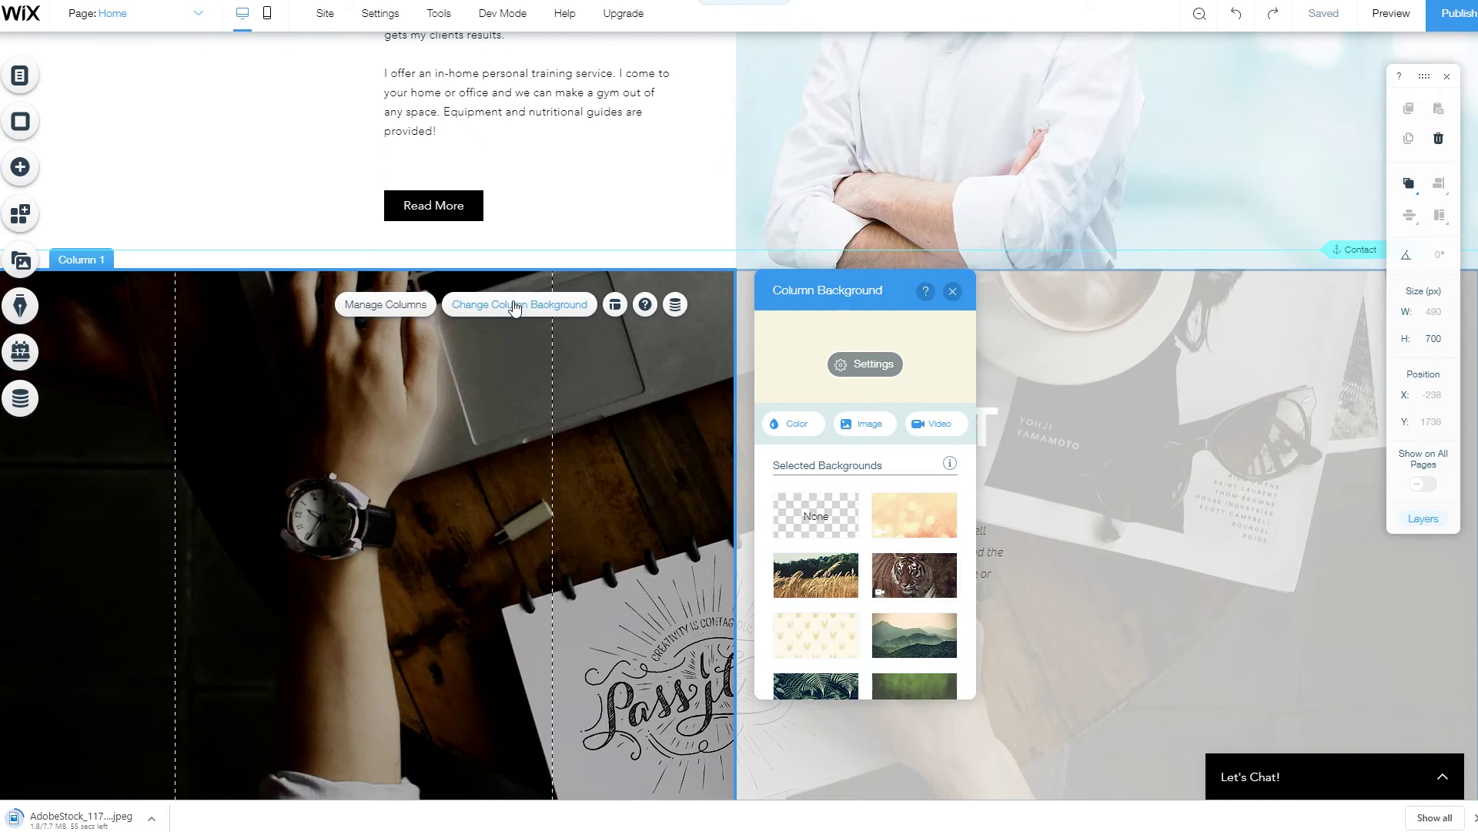
pyautogui.click(881, 418)
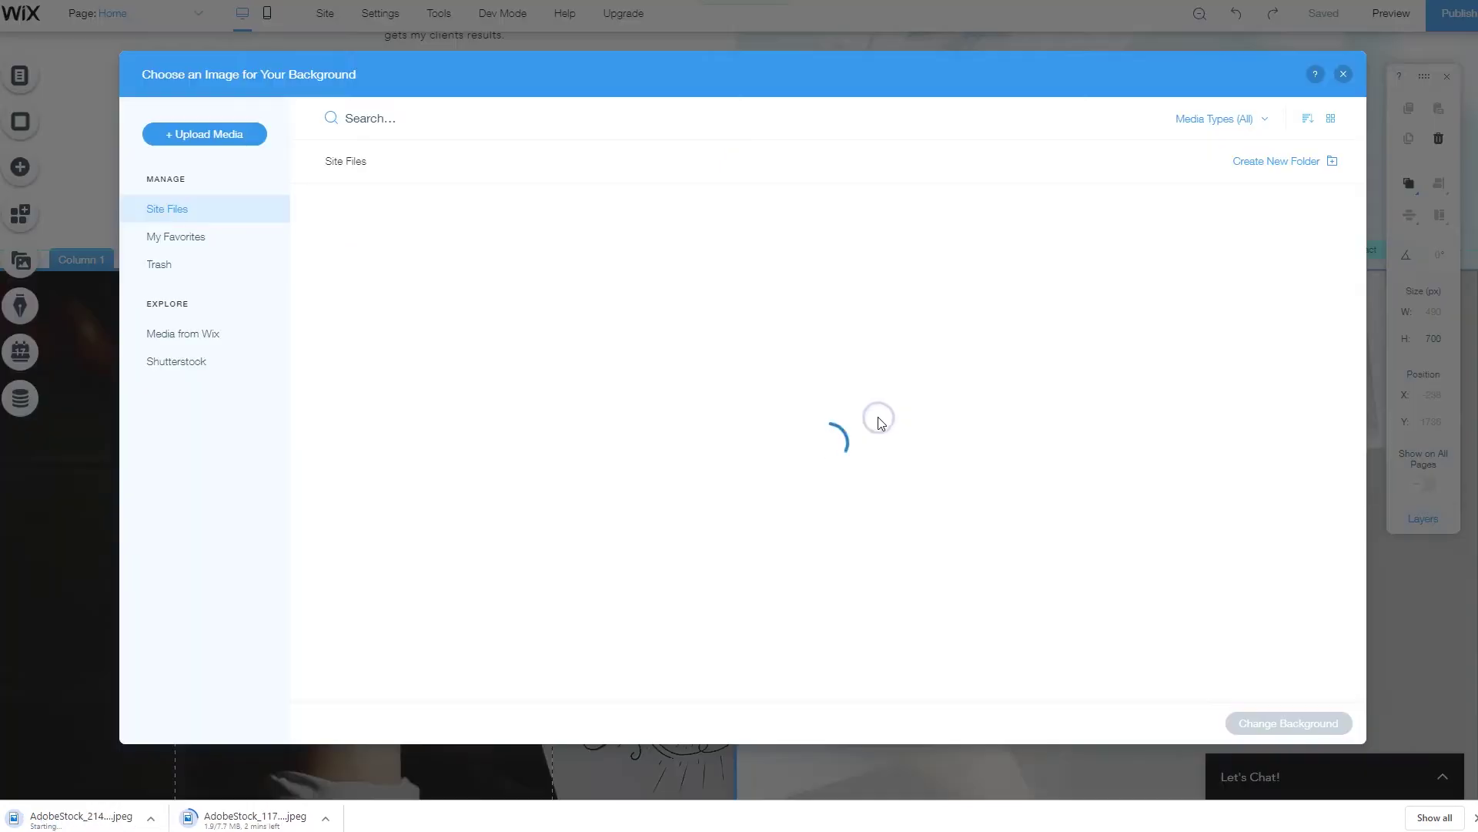
pyautogui.click(877, 420)
pyautogui.click(859, 409)
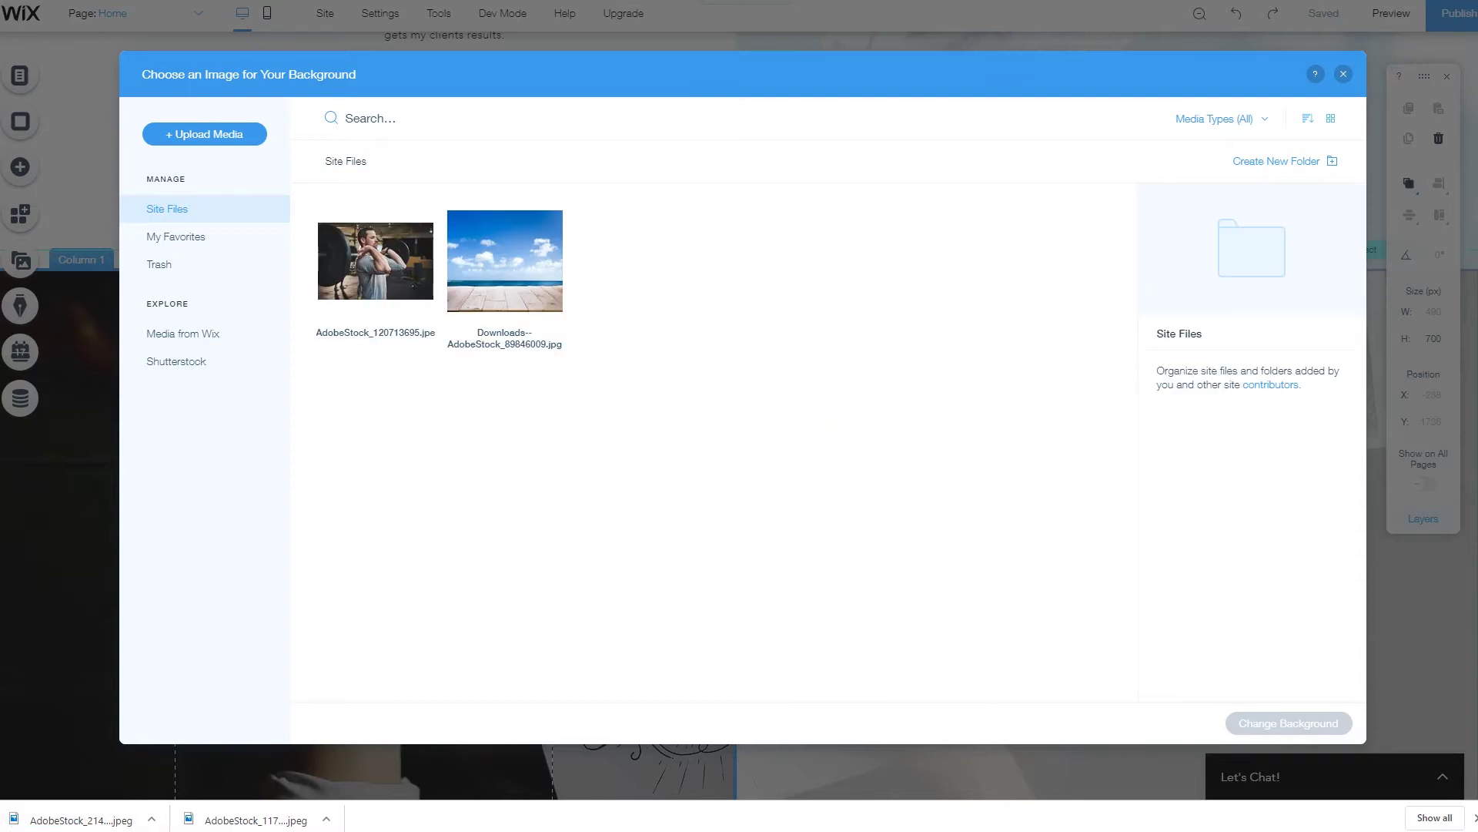
pyautogui.click(212, 137)
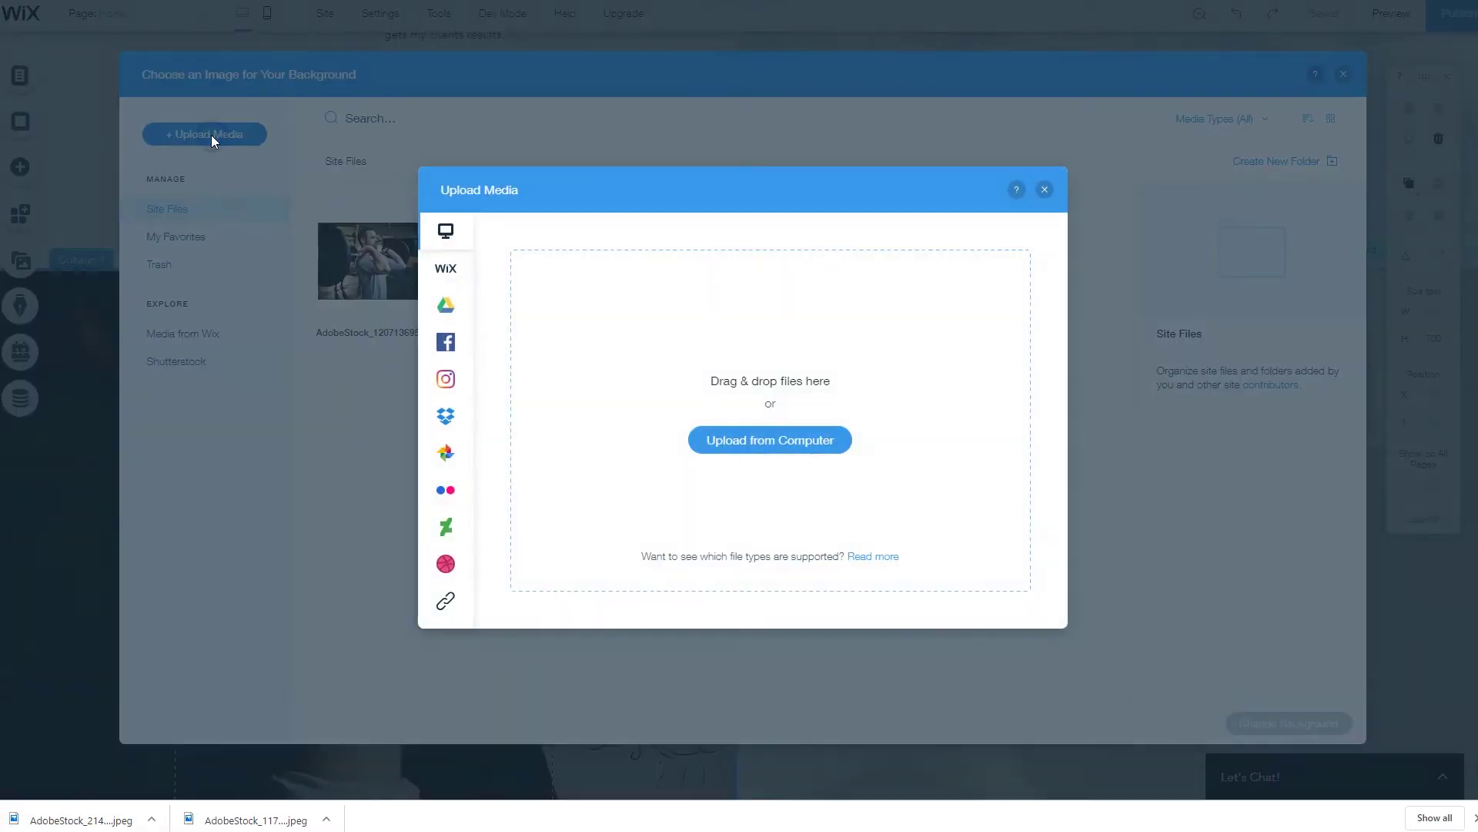
pyautogui.click(748, 445)
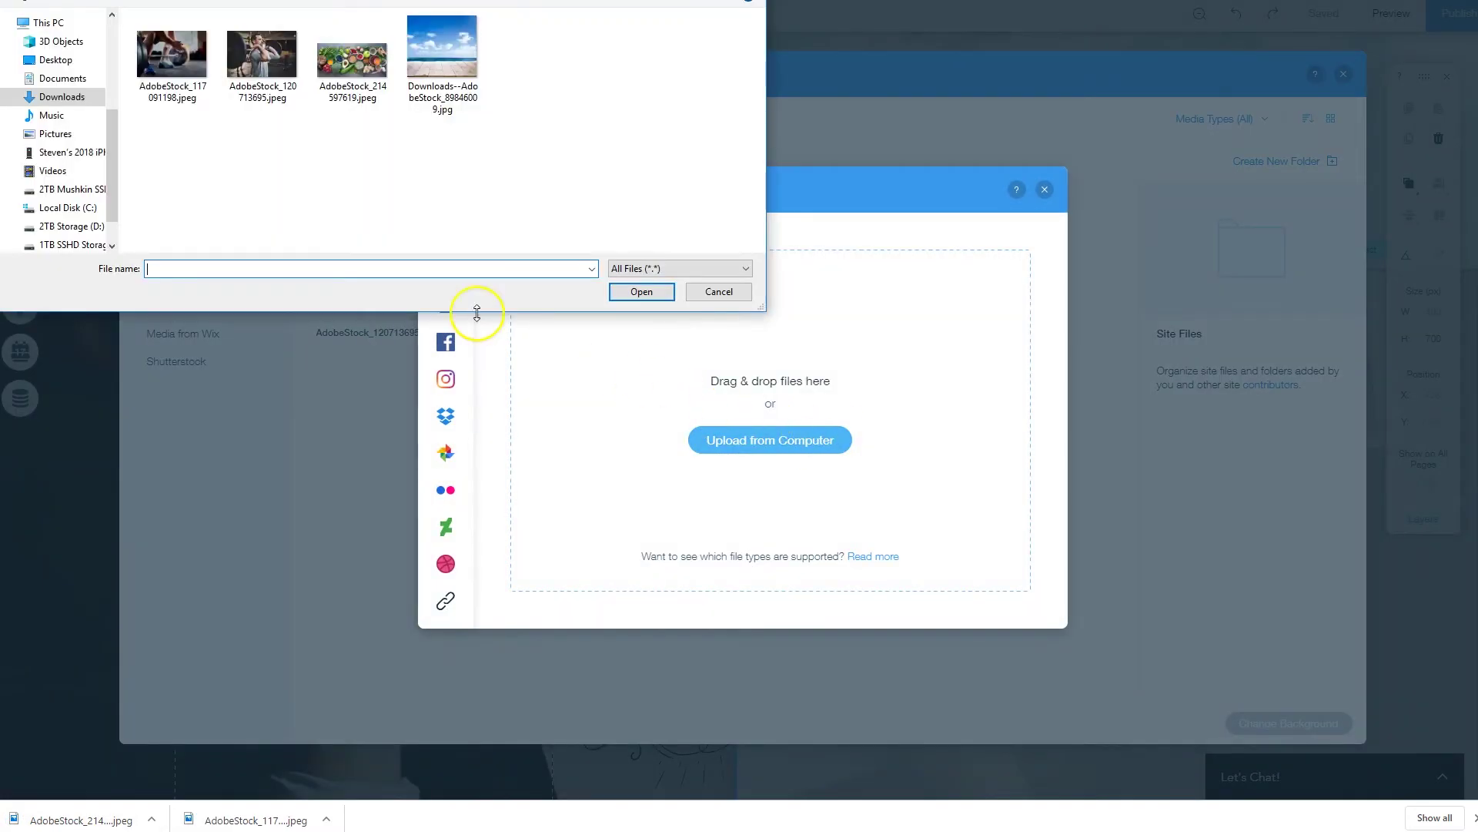
pyautogui.click(361, 73)
pyautogui.keyDown('ctrl'); pyautogui.click(184, 55); pyautogui.keyUp('ctrl')
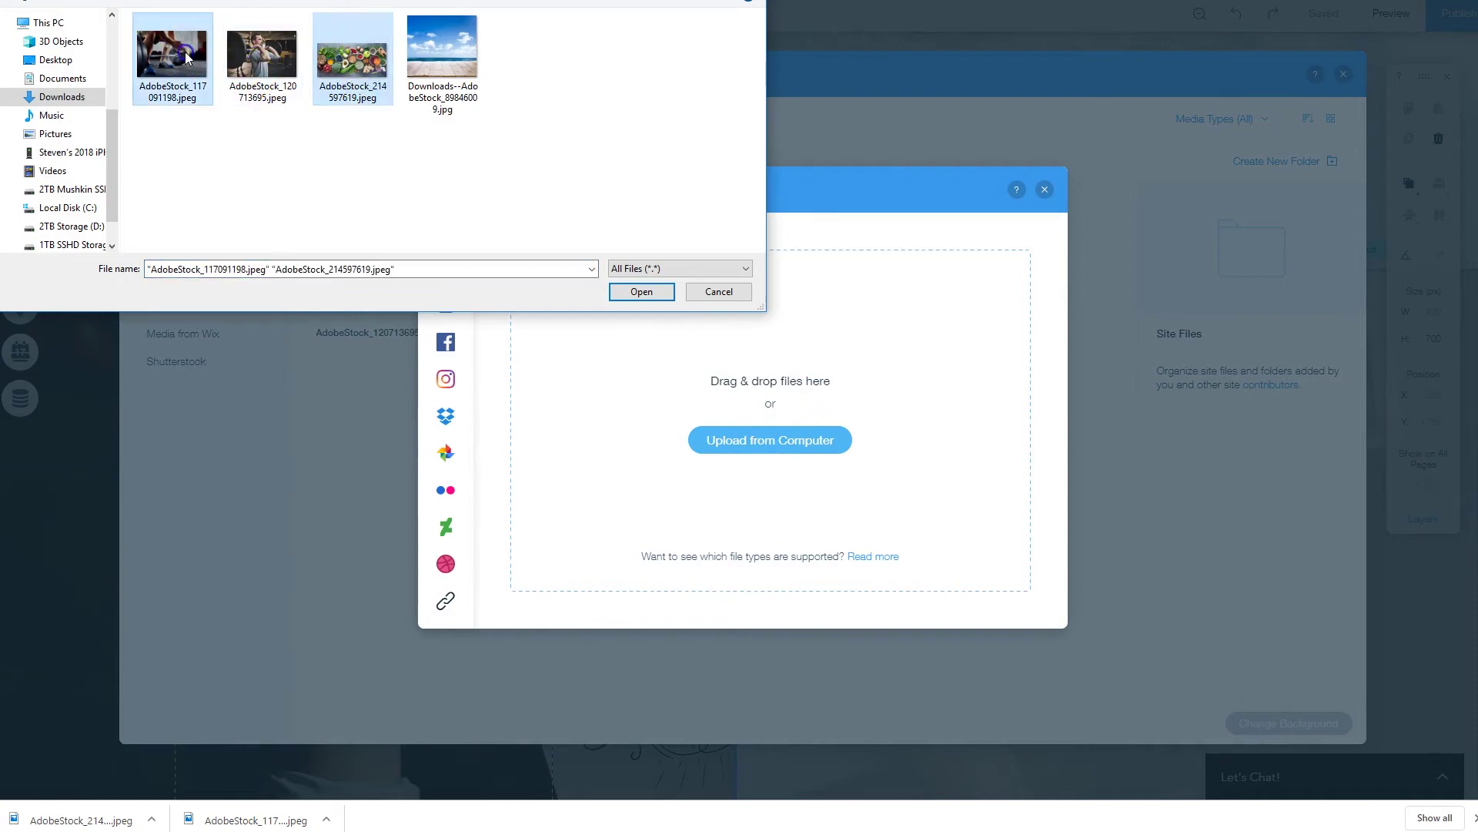
pyautogui.click(669, 297)
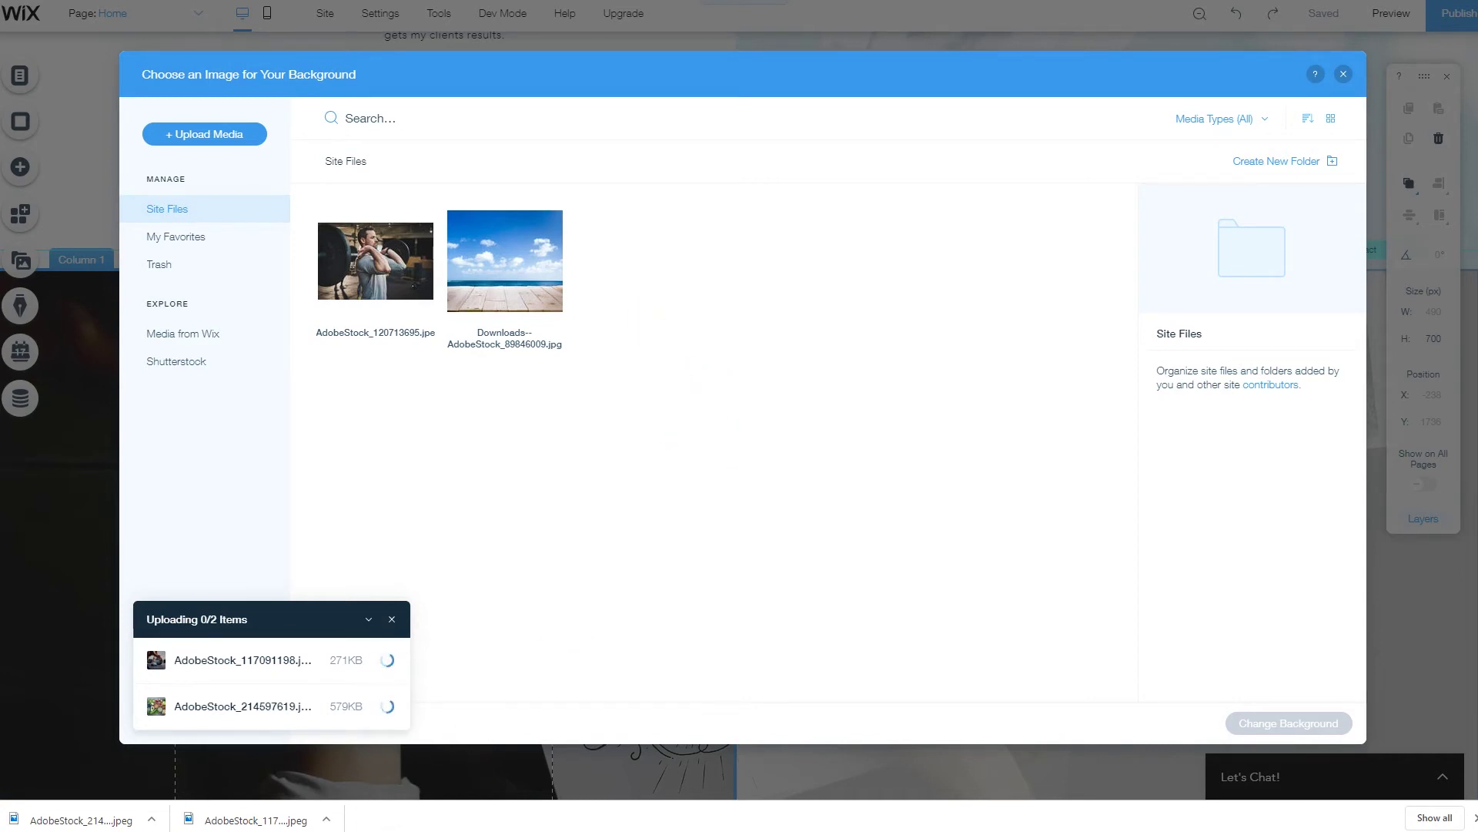
# Apply the healthy food image AdobeStock_214597619.jpeg as the background of the strip's first column
pyautogui.click(515, 256)
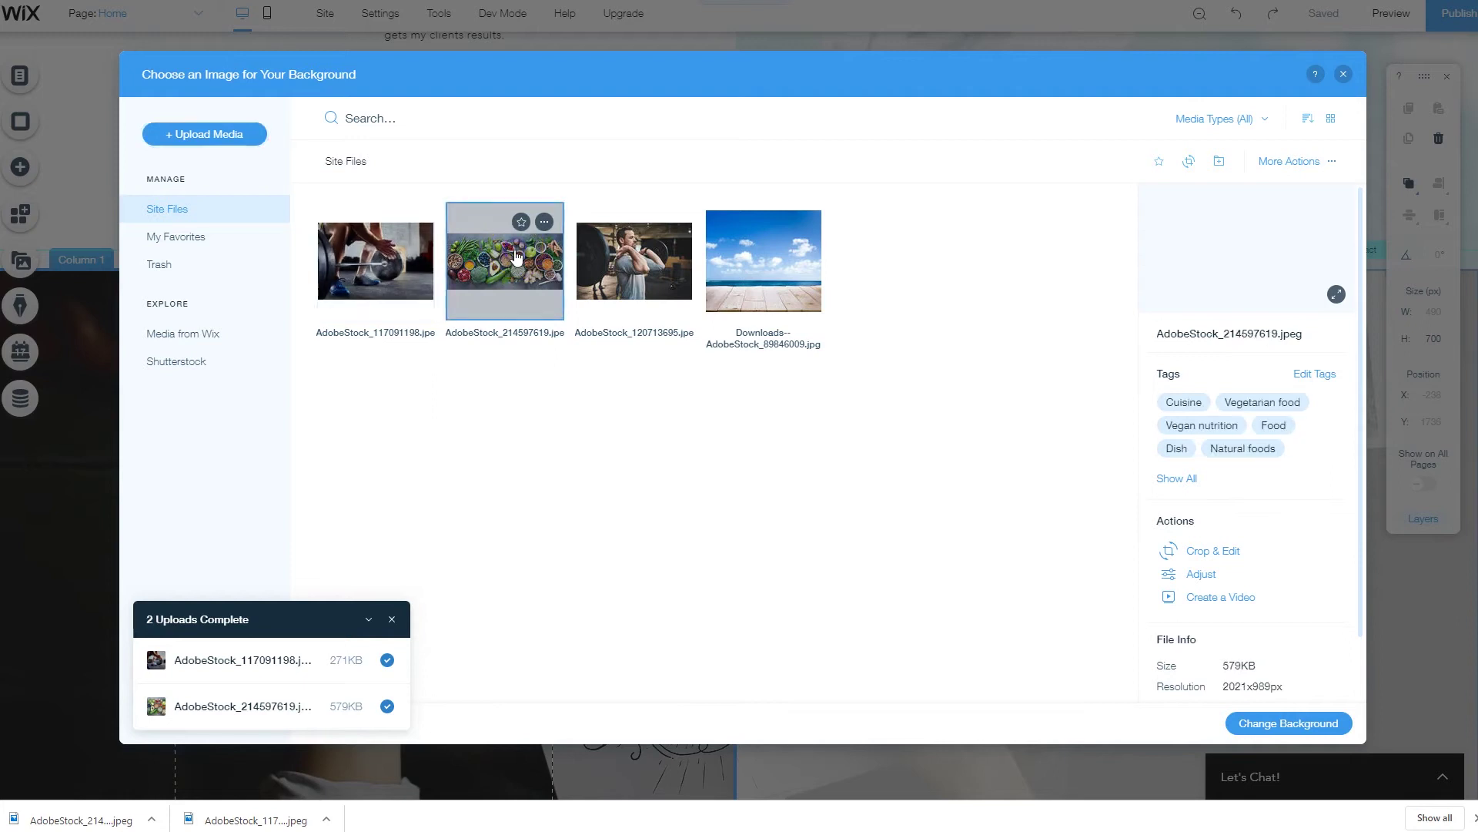
pyautogui.click(1301, 721)
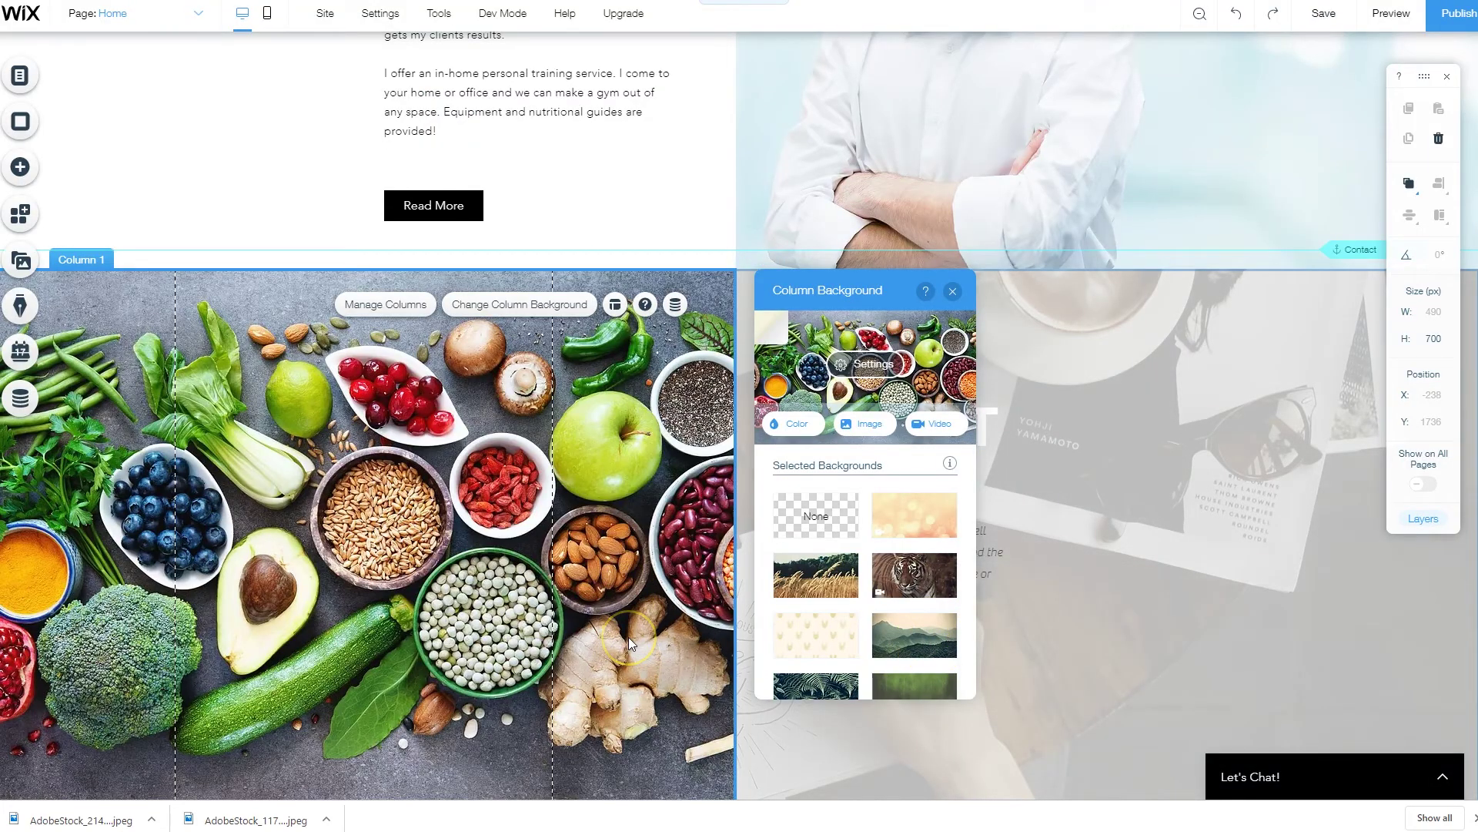
pyautogui.scroll(-1, 629, 638)
pyautogui.scroll(1, 629, 638)
pyautogui.click(953, 293)
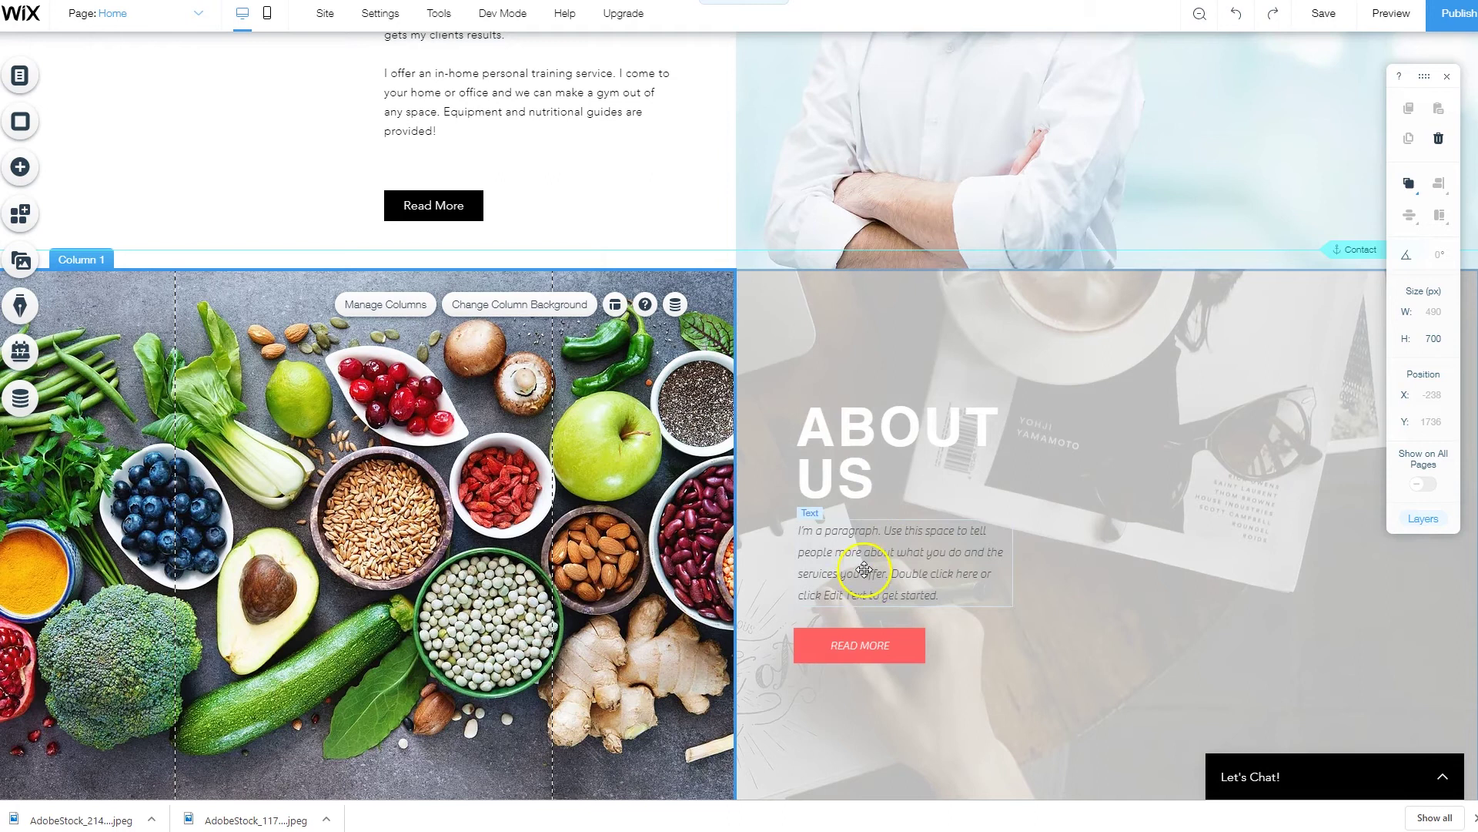
# Set the background of the strip's second column, behind the ABOUT US text, to solid white #FFFFFF
pyautogui.click(785, 371)
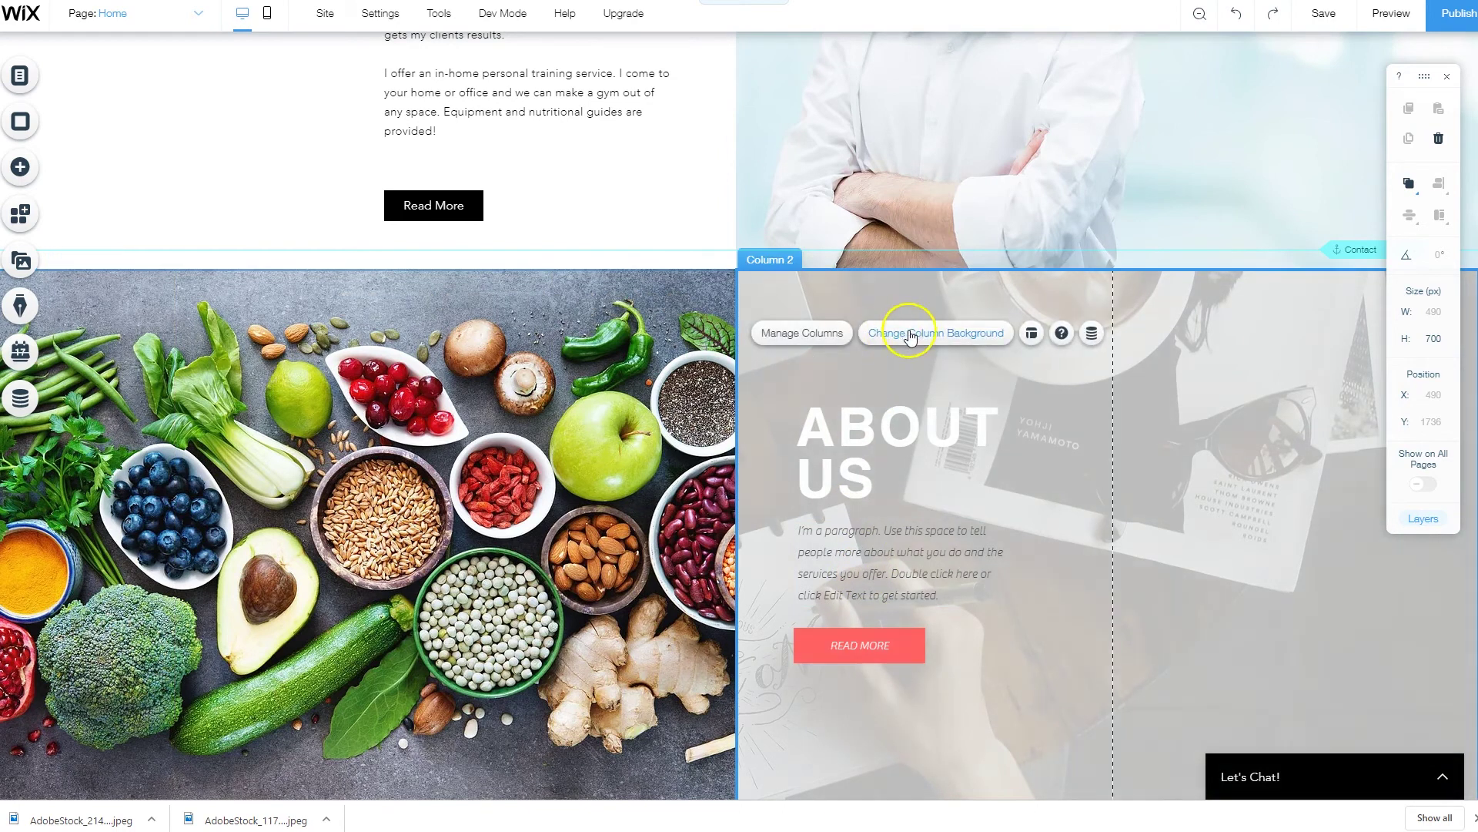
pyautogui.click(962, 339)
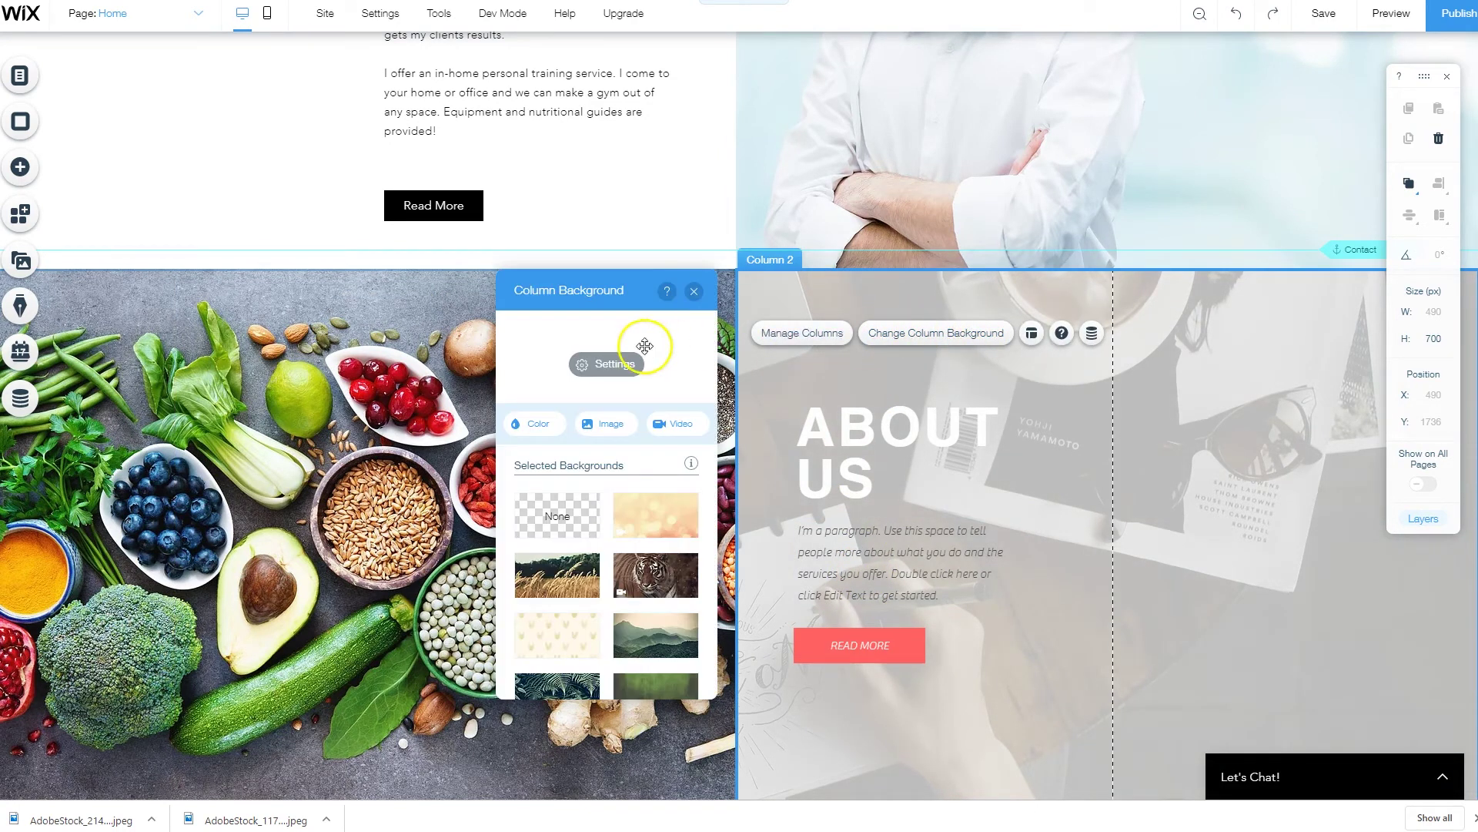
pyautogui.click(552, 423)
pyautogui.click(574, 511)
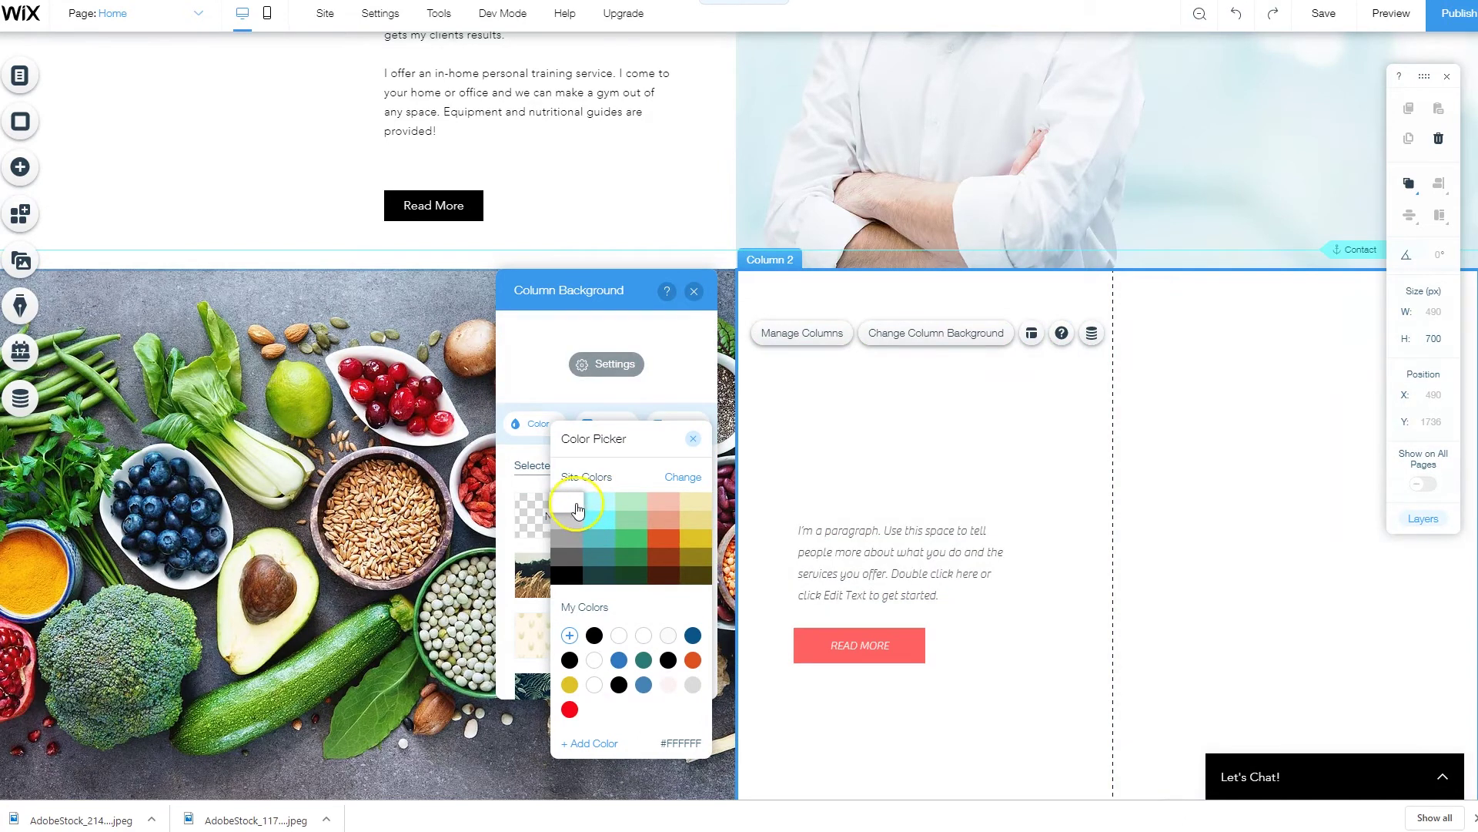
pyautogui.click(610, 297)
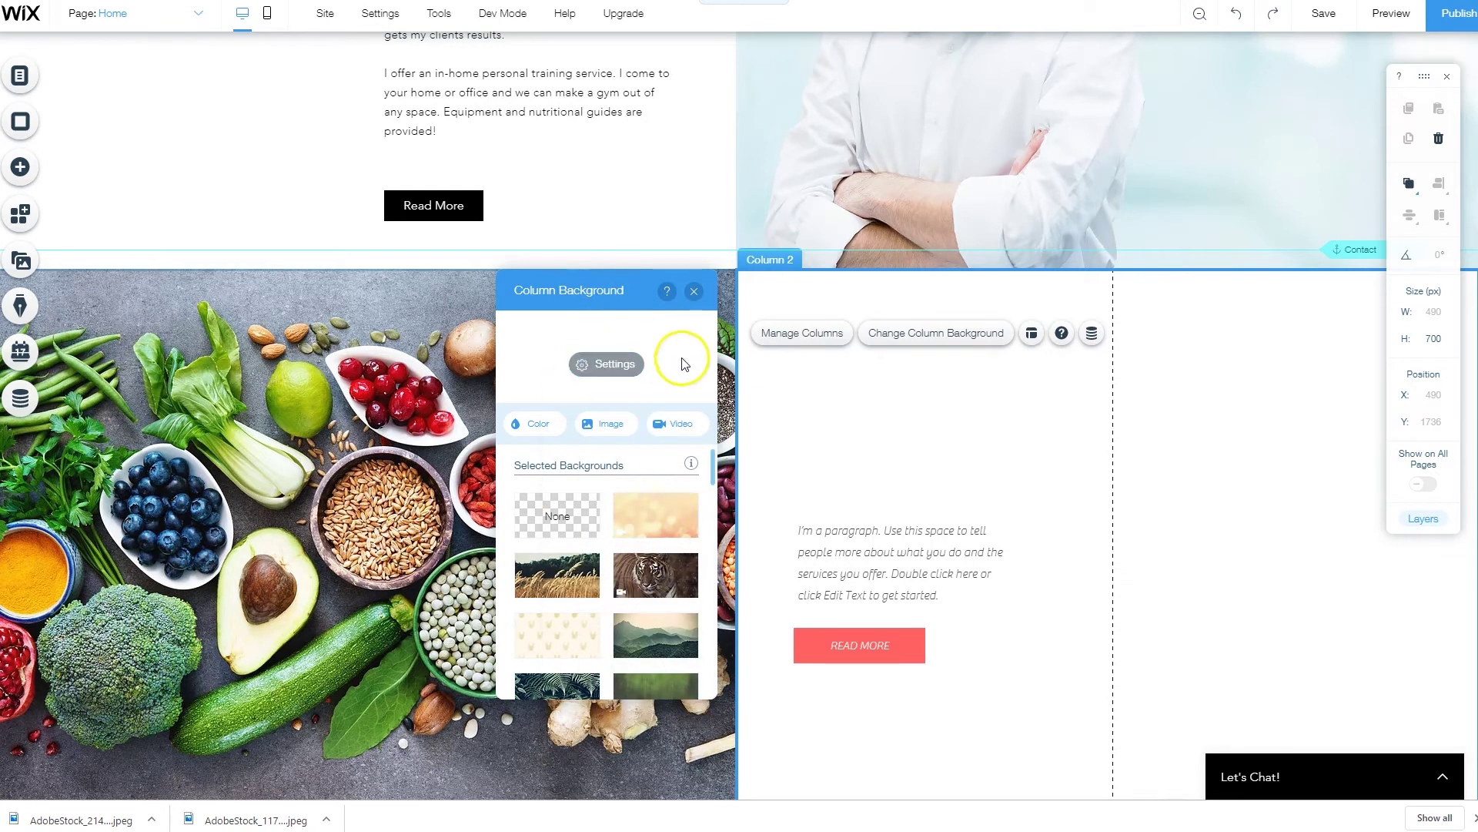
# Change the ABOUT US heading's text color to black #000000
pyautogui.click(880, 437)
pyautogui.doubleClick(880, 438)
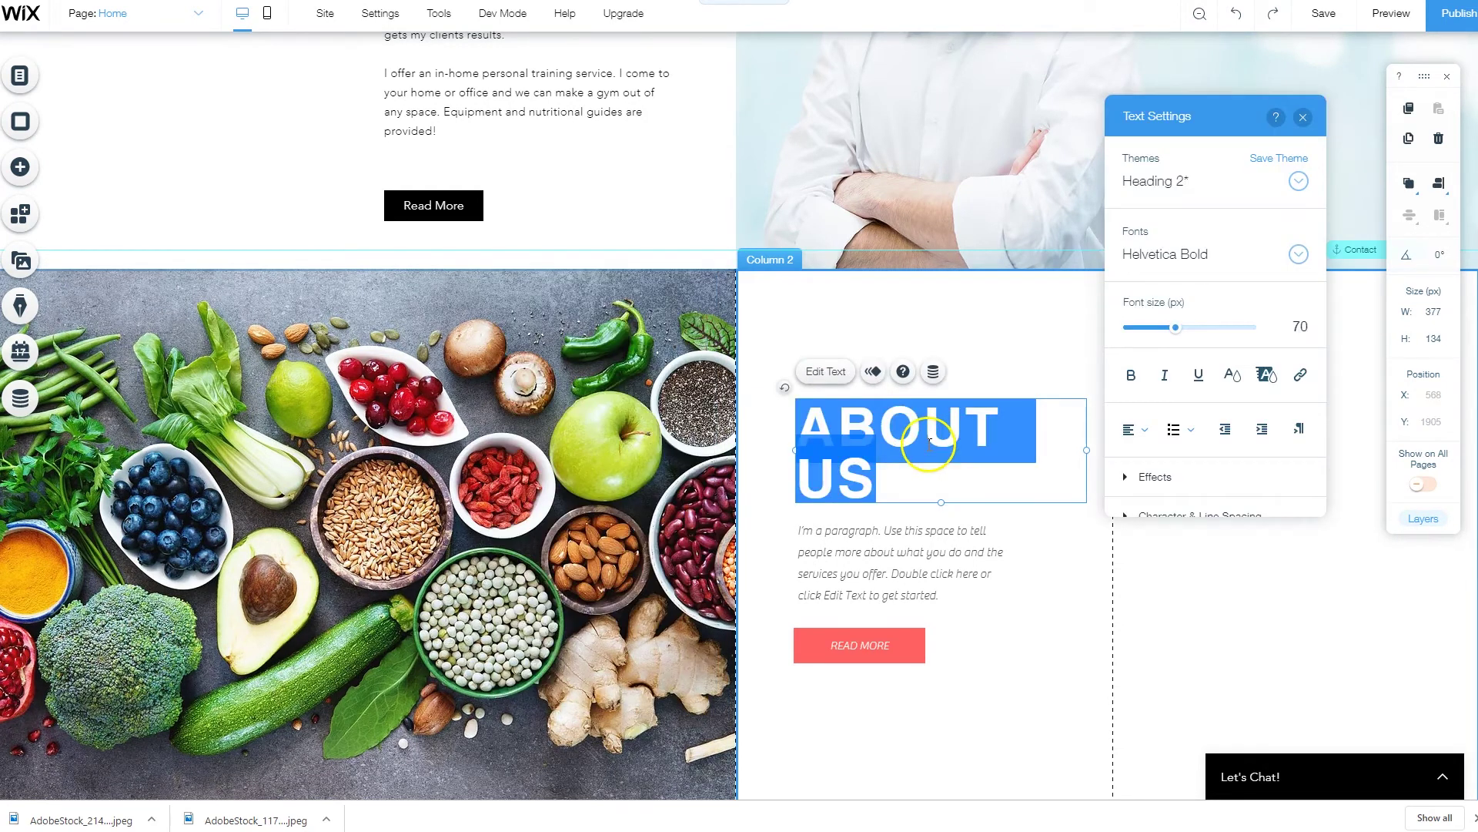
pyautogui.click(1232, 374)
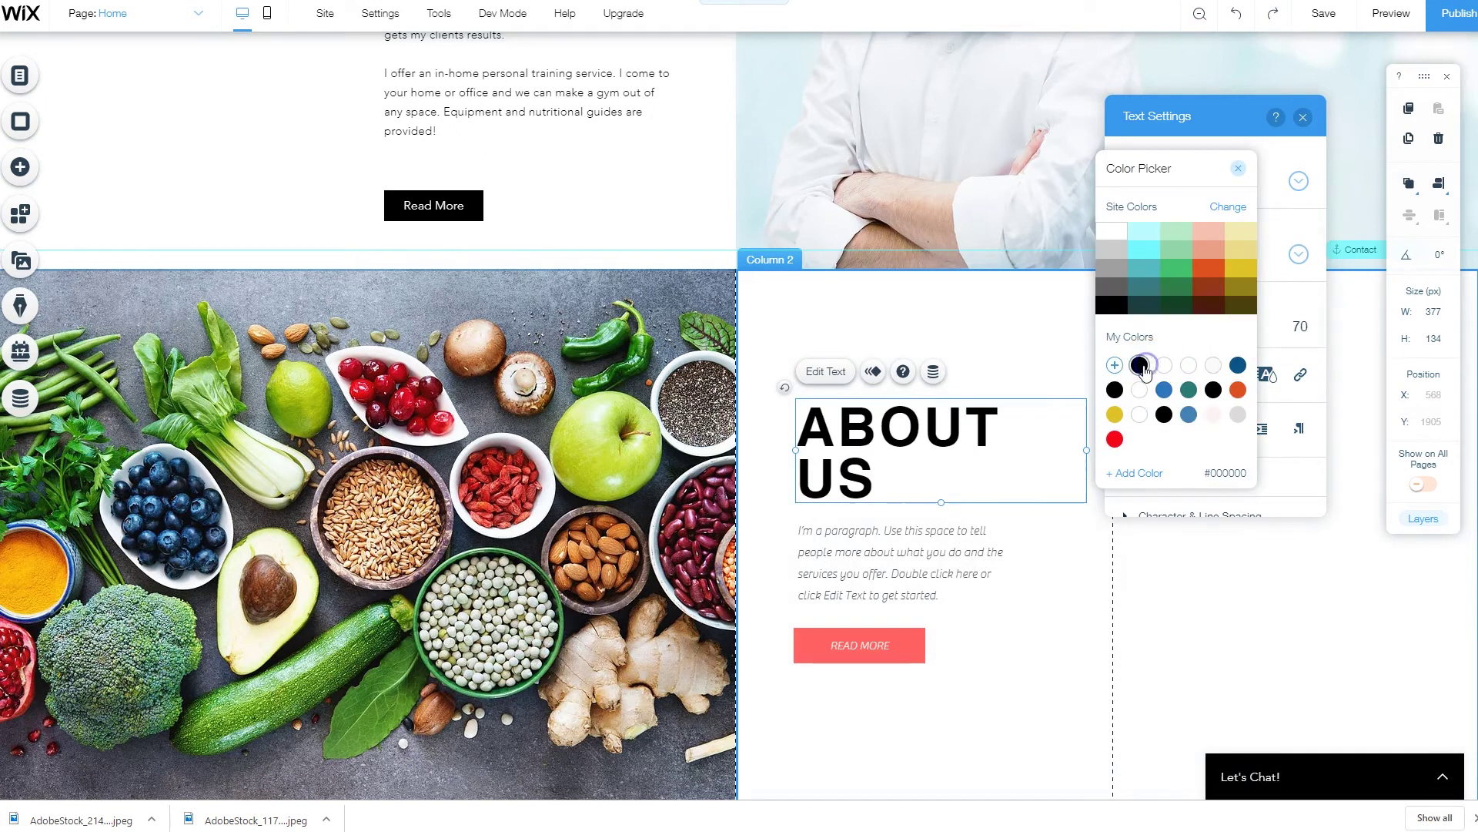
pyautogui.click(1238, 168)
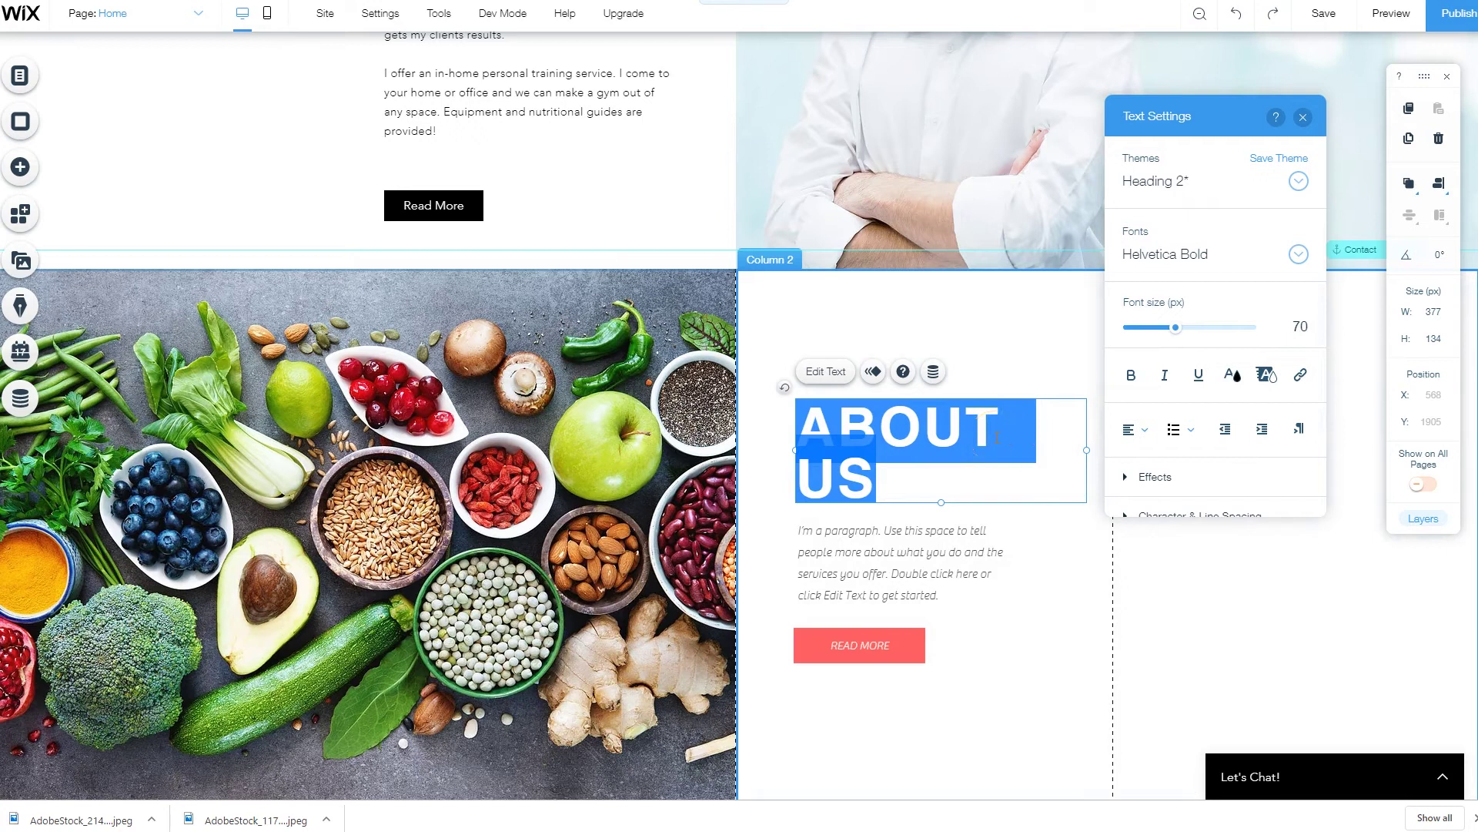
# Replace the ABOUT US heading text with "STEP ONE: Nutrition"
pyautogui.write('STEP')
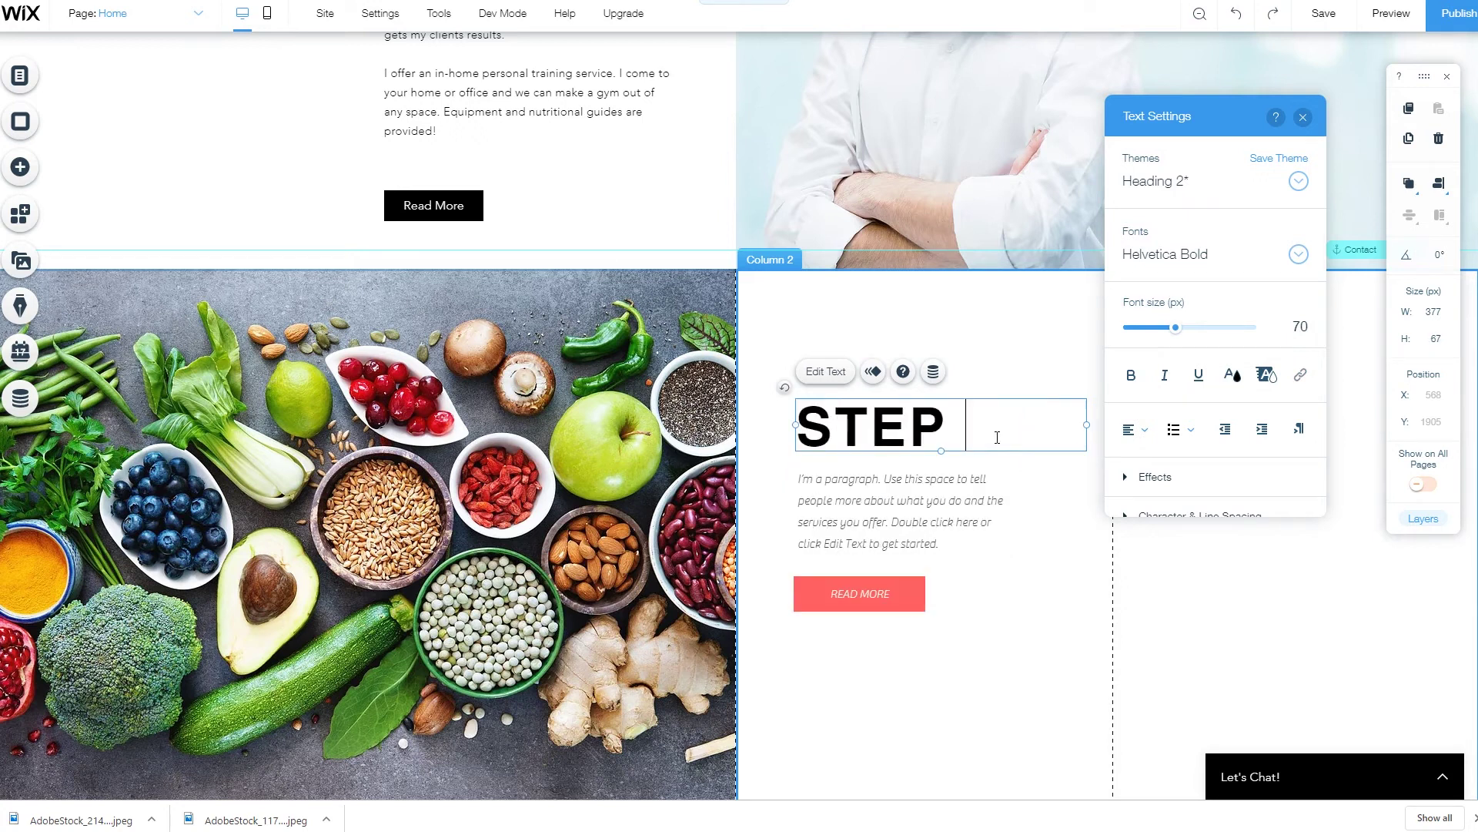
pyautogui.write(' OME')
pyautogui.press('BackSpace')
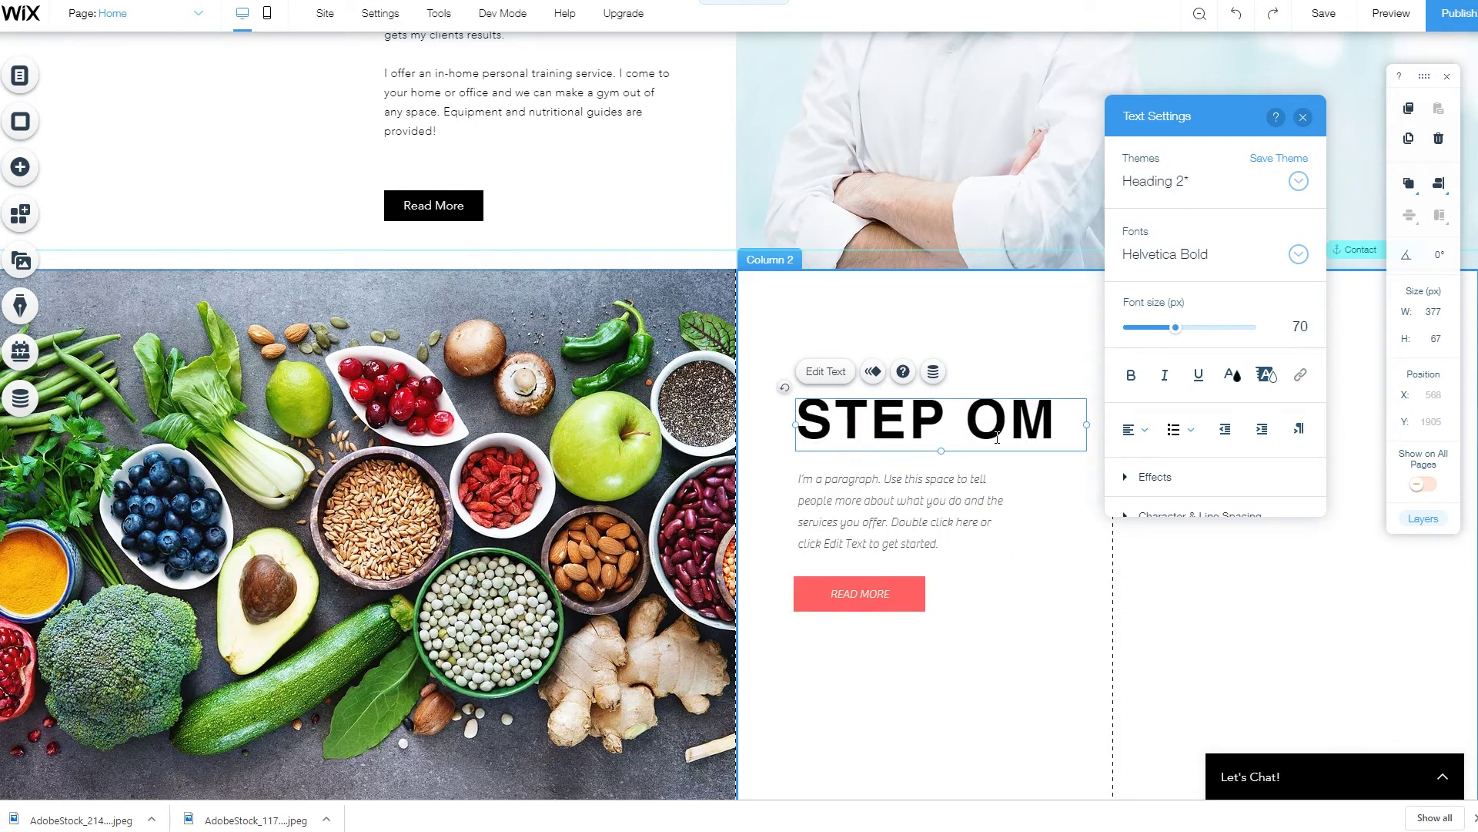
pyautogui.write('NE: Nu')
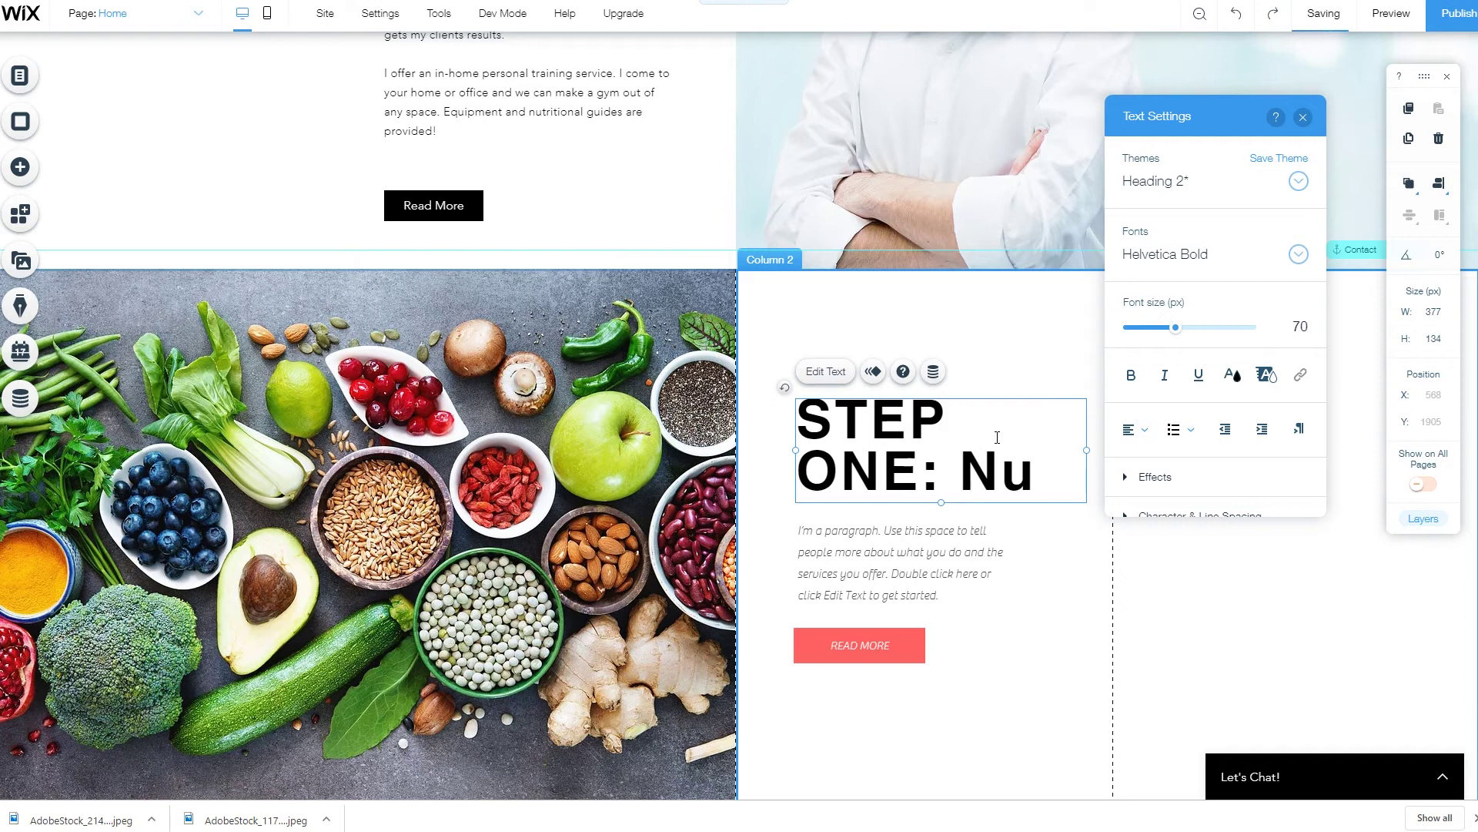
pyautogui.write('trition')
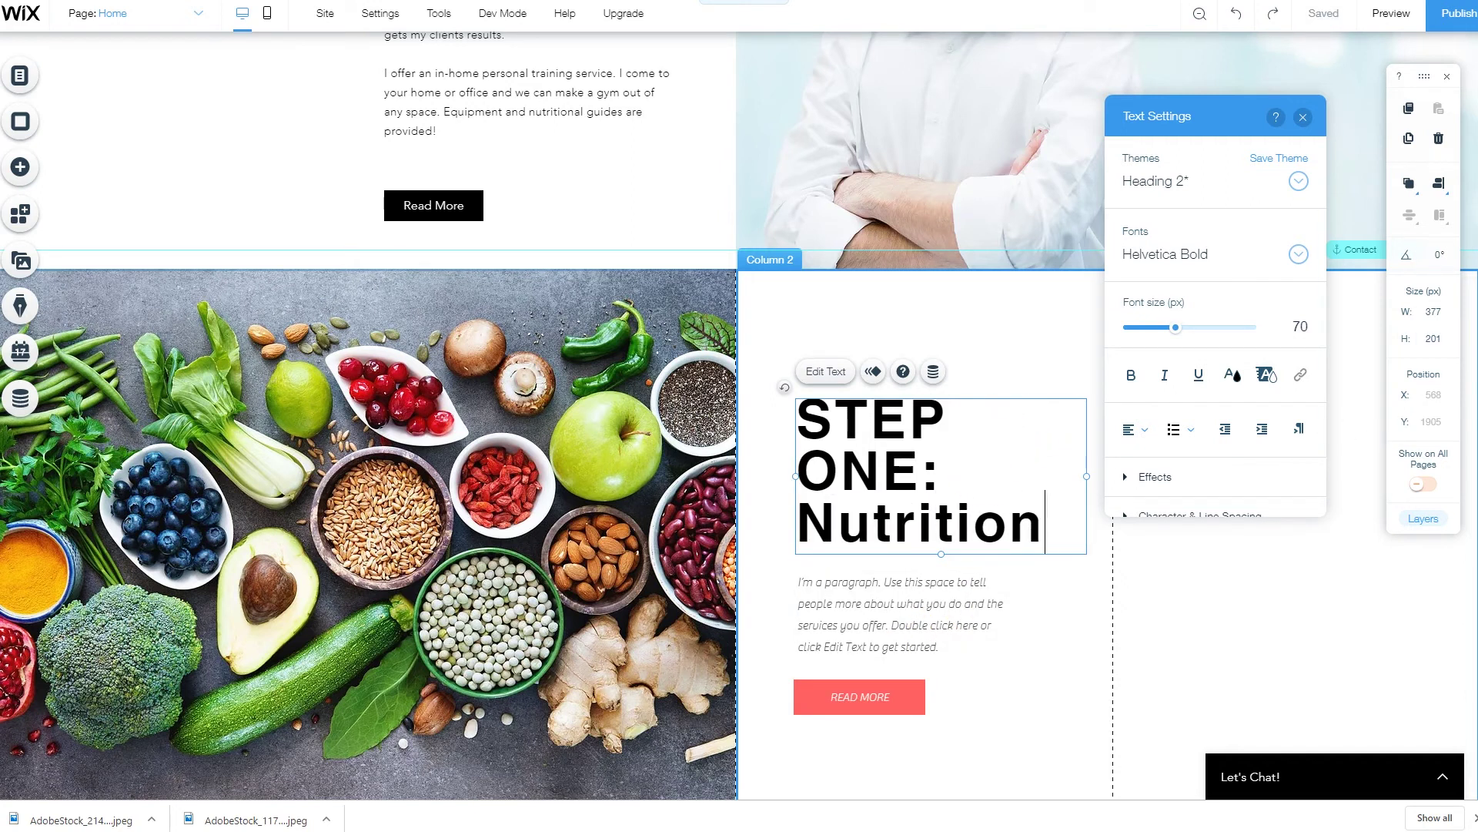
# Move the "STEP ONE: Nutrition" heading up in its column and place the paragraph just beneath it at about X 577, Y 2030
pyautogui.click(989, 350)
pyautogui.click(887, 435)
pyautogui.moveTo(888, 434); pyautogui.dragTo(885, 354)
pyautogui.click(867, 585)
pyautogui.moveTo(888, 574); pyautogui.dragTo(895, 522)
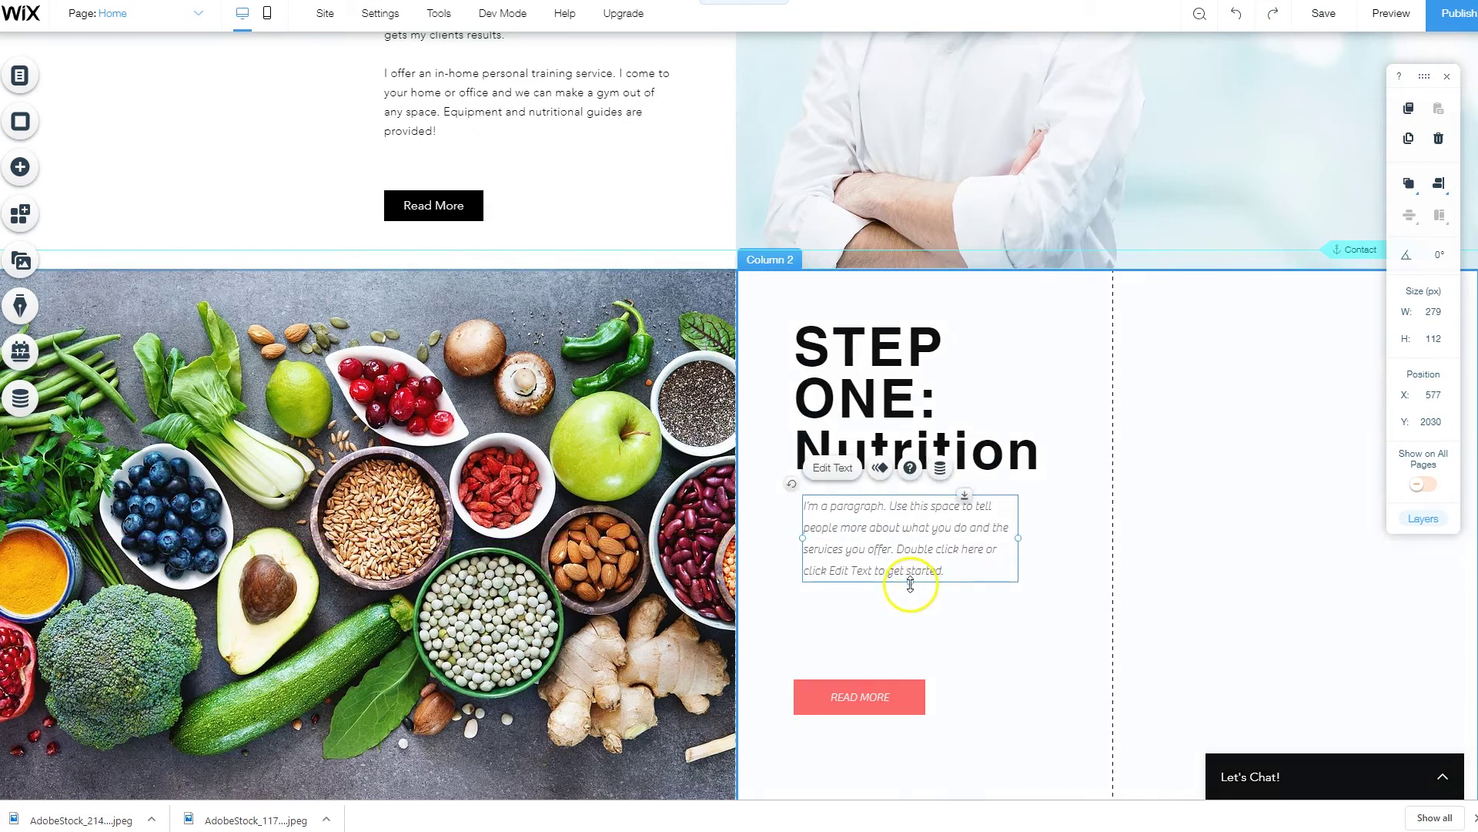
# Enlarge the STEP ONE paragraph box to 188 px high and replace its text with the "The first step in any true fitness program is EATING RIGHT" description
pyautogui.moveTo(911, 614); pyautogui.dragTo(918, 641)
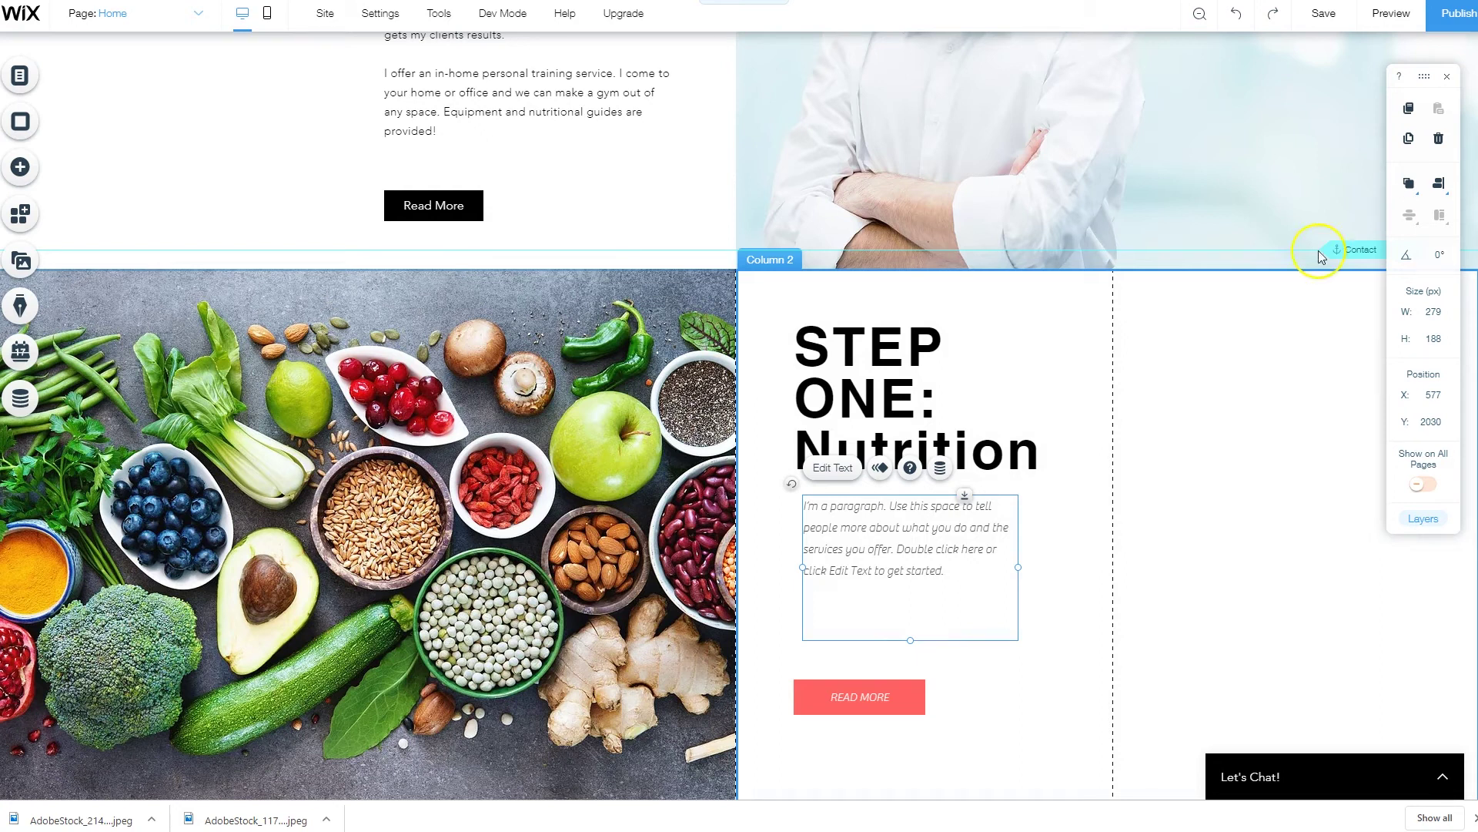
pyautogui.doubleClick(903, 533)
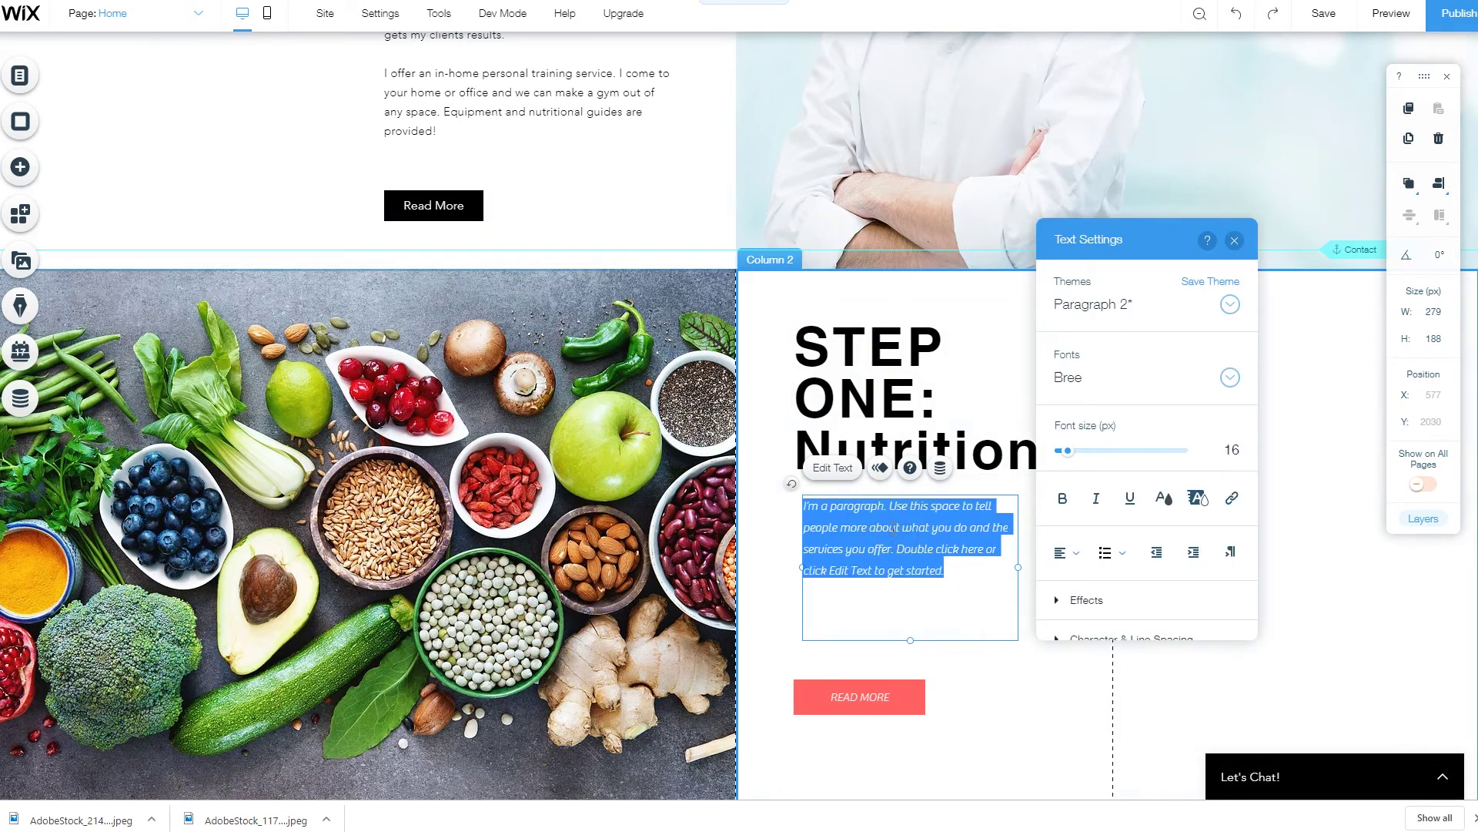
pyautogui.write("The first step in any true fitness program is EATING RIGHT. This is a foundation of my program.  I'll provide you with world-class nutritional guidance, recipes for delicious healthy meals, and accountability sheets to keep you on track.")
pyautogui.click(881, 522)
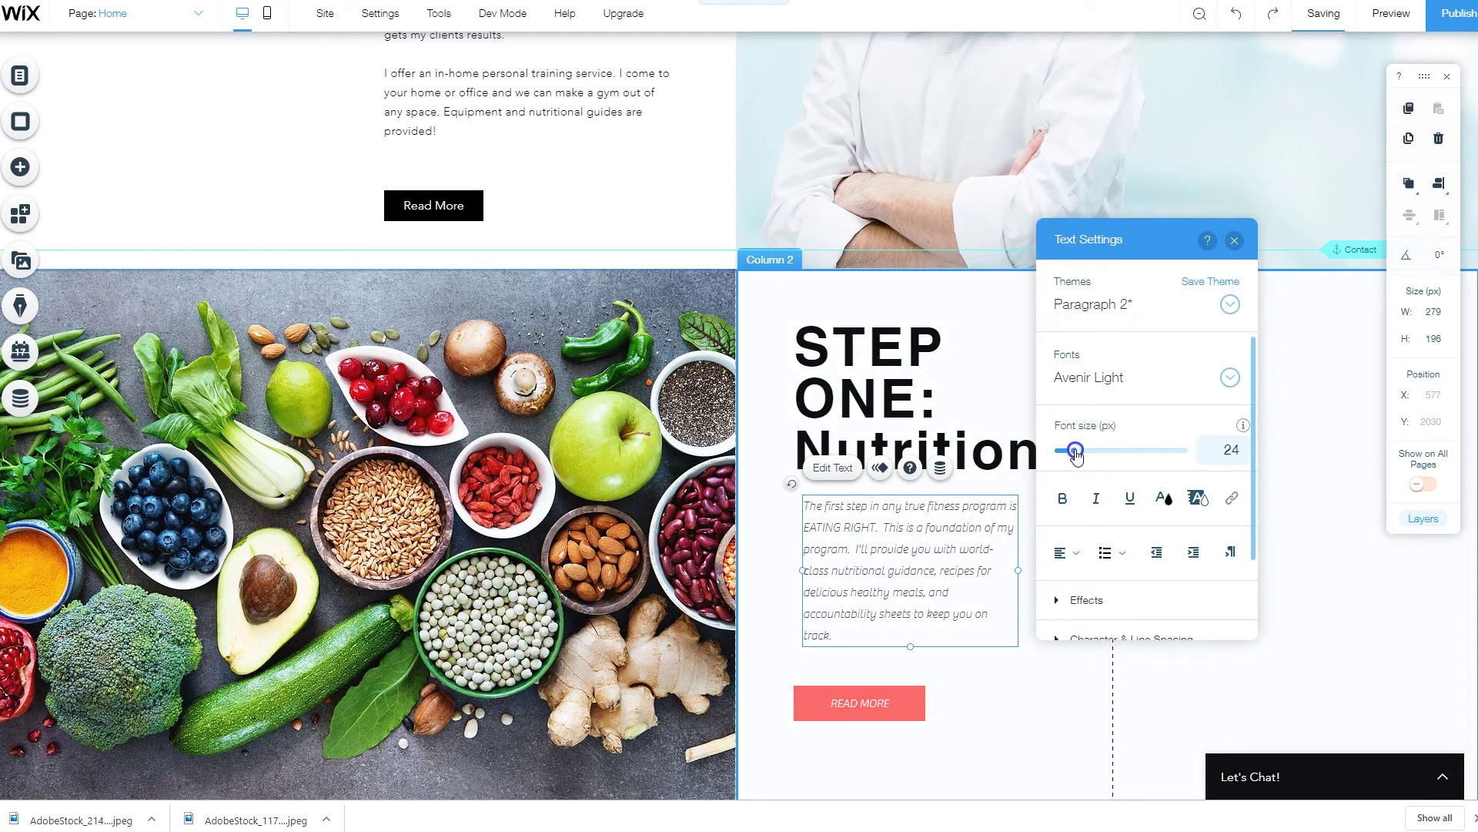
# Set the font size of the whole STEP ONE nutrition paragraph to 21 px
pyautogui.tripleClick(890, 616)
pyautogui.moveTo(1068, 451); pyautogui.dragTo(1075, 456)
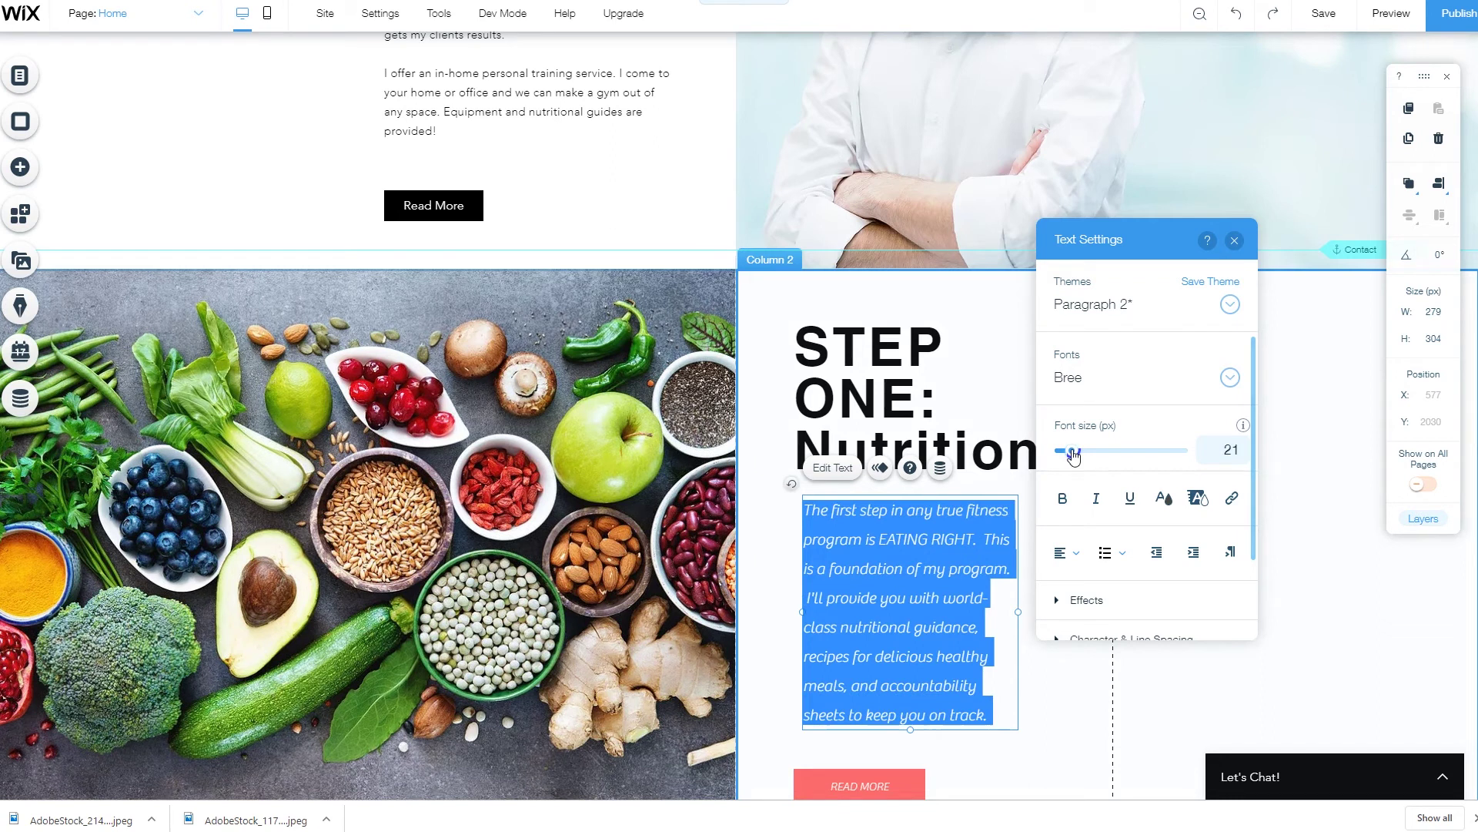
pyautogui.click(760, 596)
# Delete the red READ MORE button beneath the nutrition paragraph
pyautogui.scroll(-2, 878, 624)
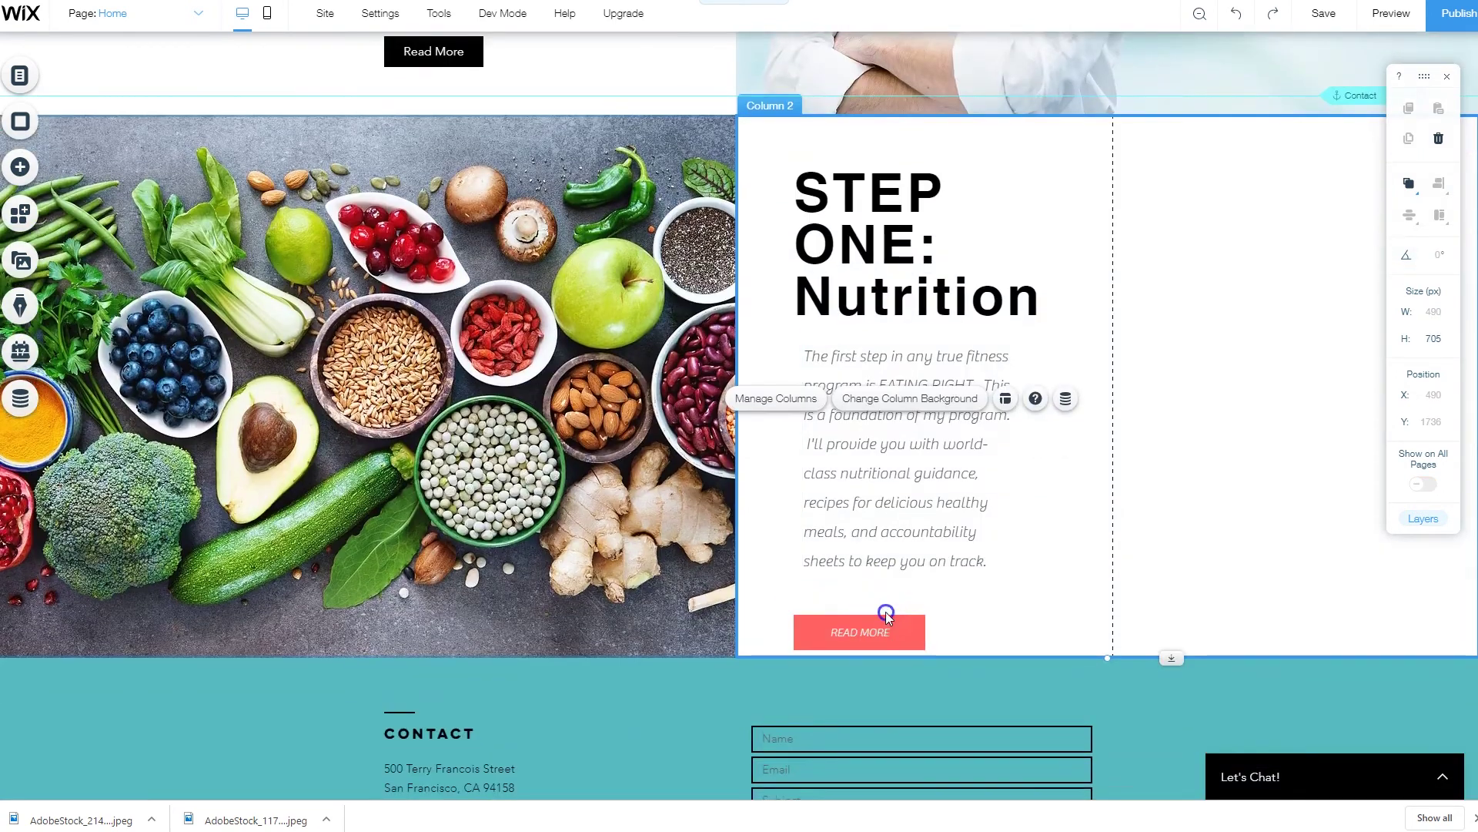
pyautogui.click(889, 620)
pyautogui.press('Delete')
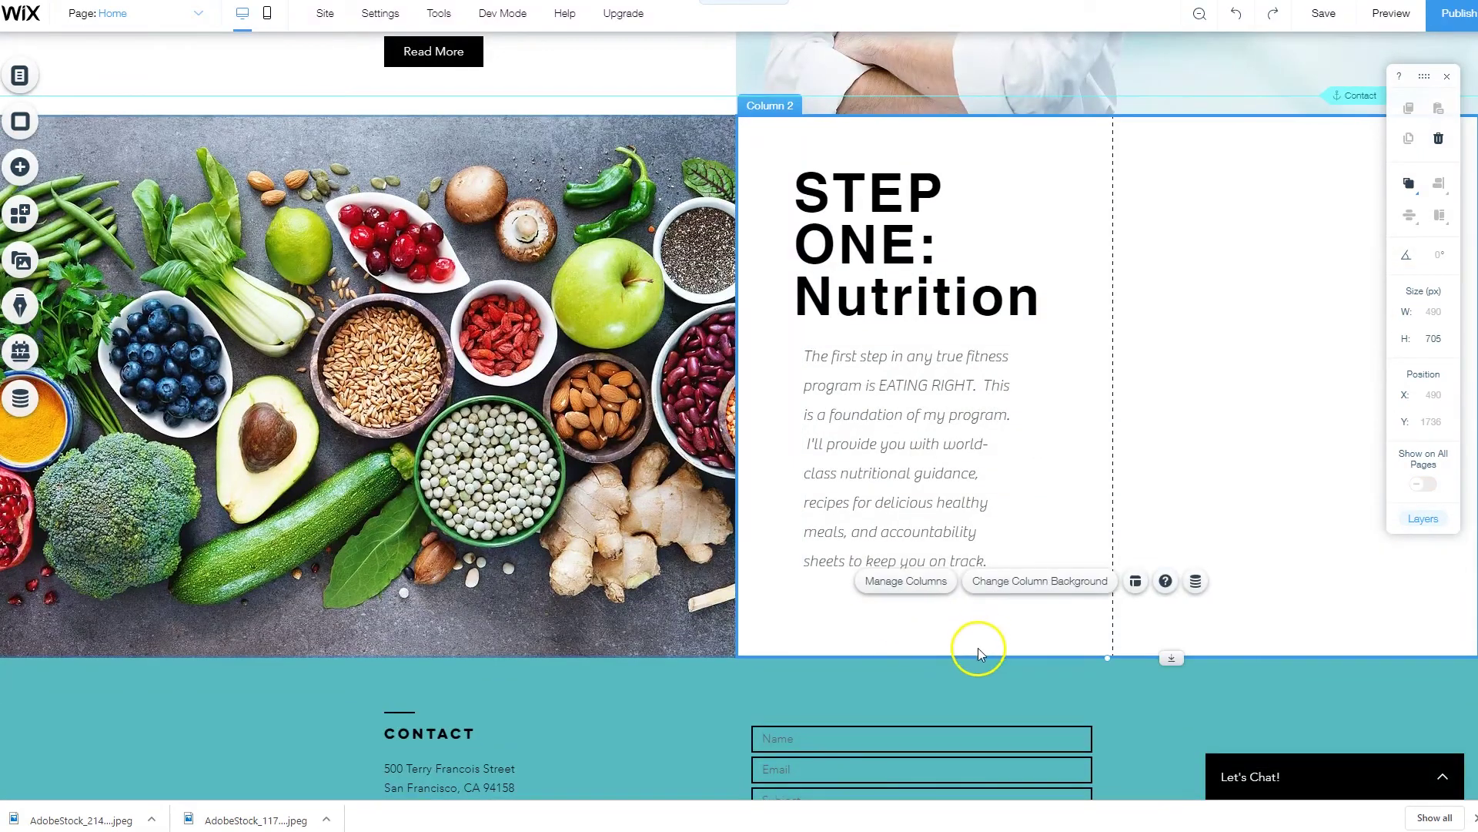
# Move the footer down to about Y 3118 to open space beneath the nutrition strip
pyautogui.scroll(2, 670, 629)
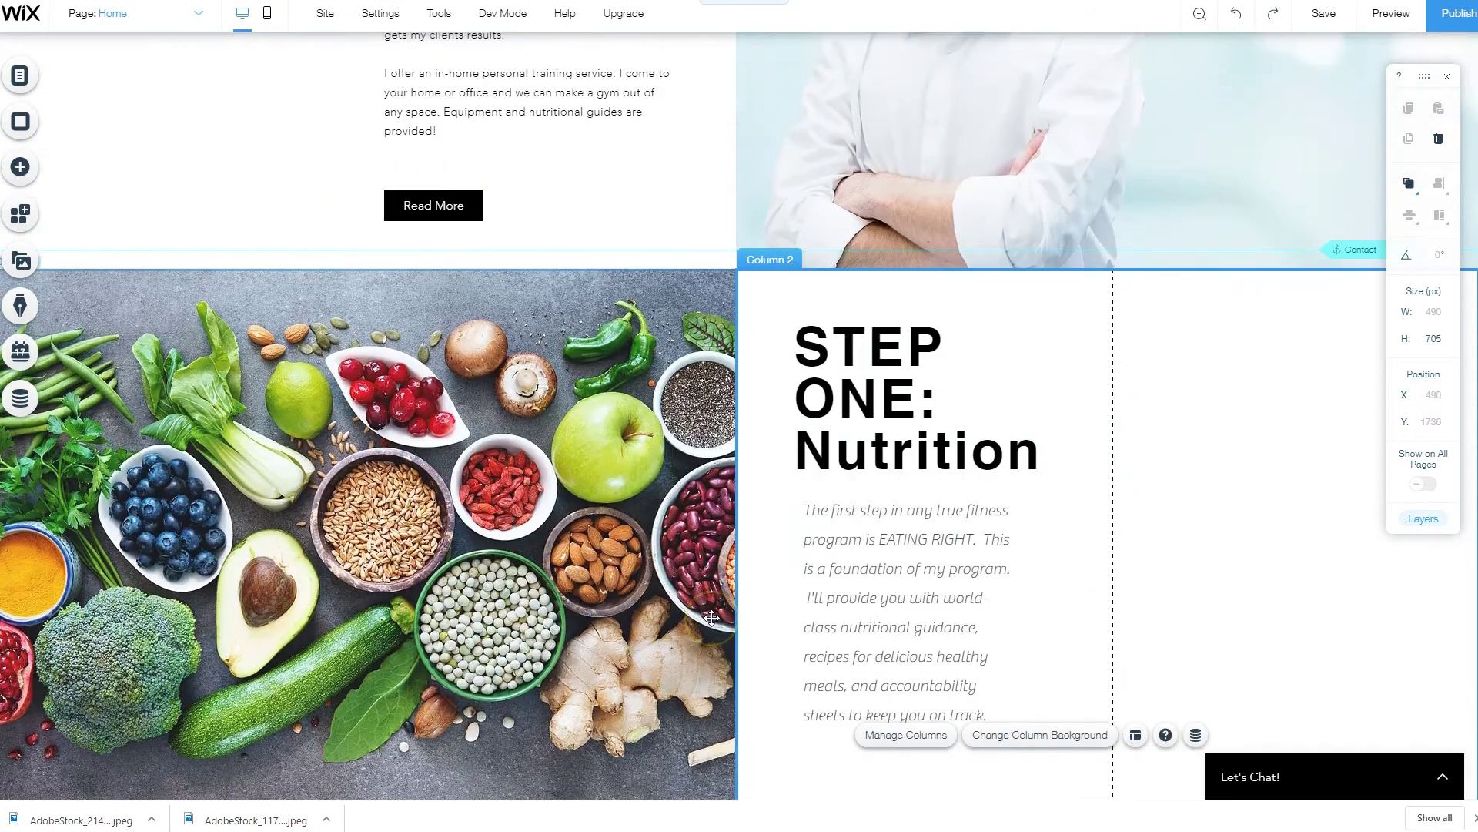
pyautogui.scroll(-1, 711, 617)
pyautogui.scroll(3, 714, 614)
pyautogui.scroll(-5, 732, 605)
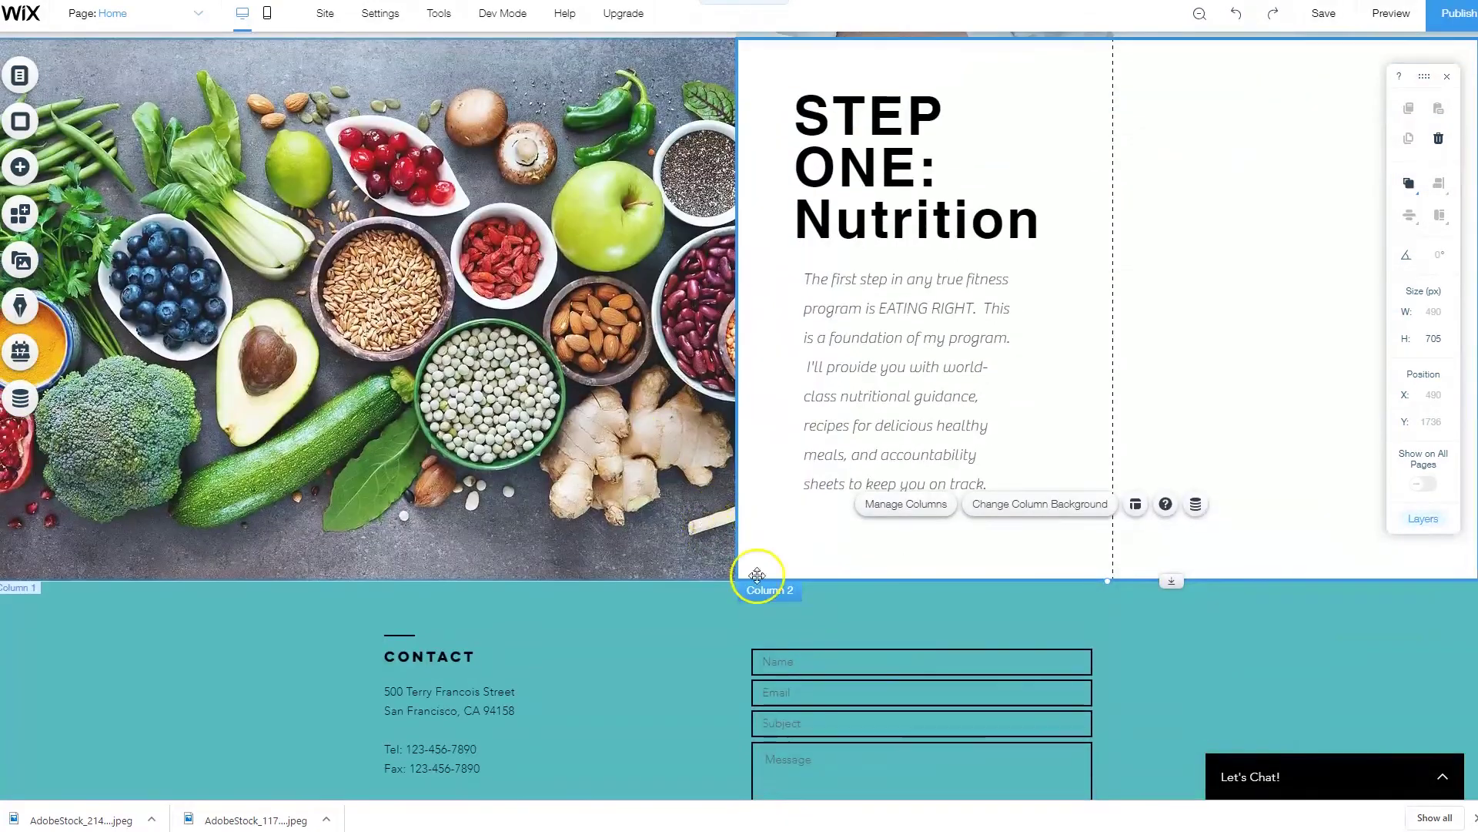
pyautogui.click(642, 622)
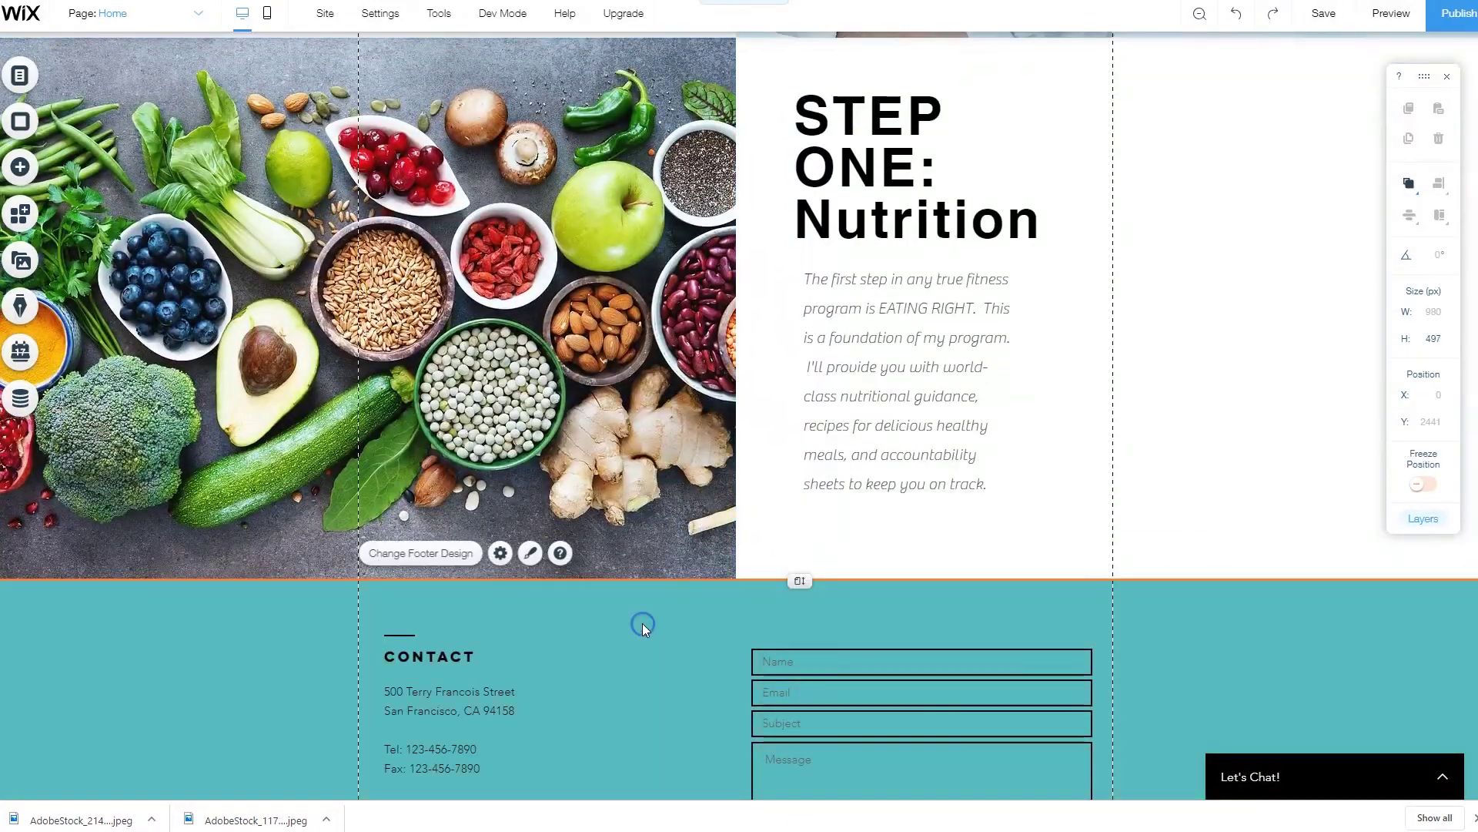
pyautogui.moveTo(795, 583); pyautogui.dragTo(793, 716)
pyautogui.scroll(-4, 775, 663)
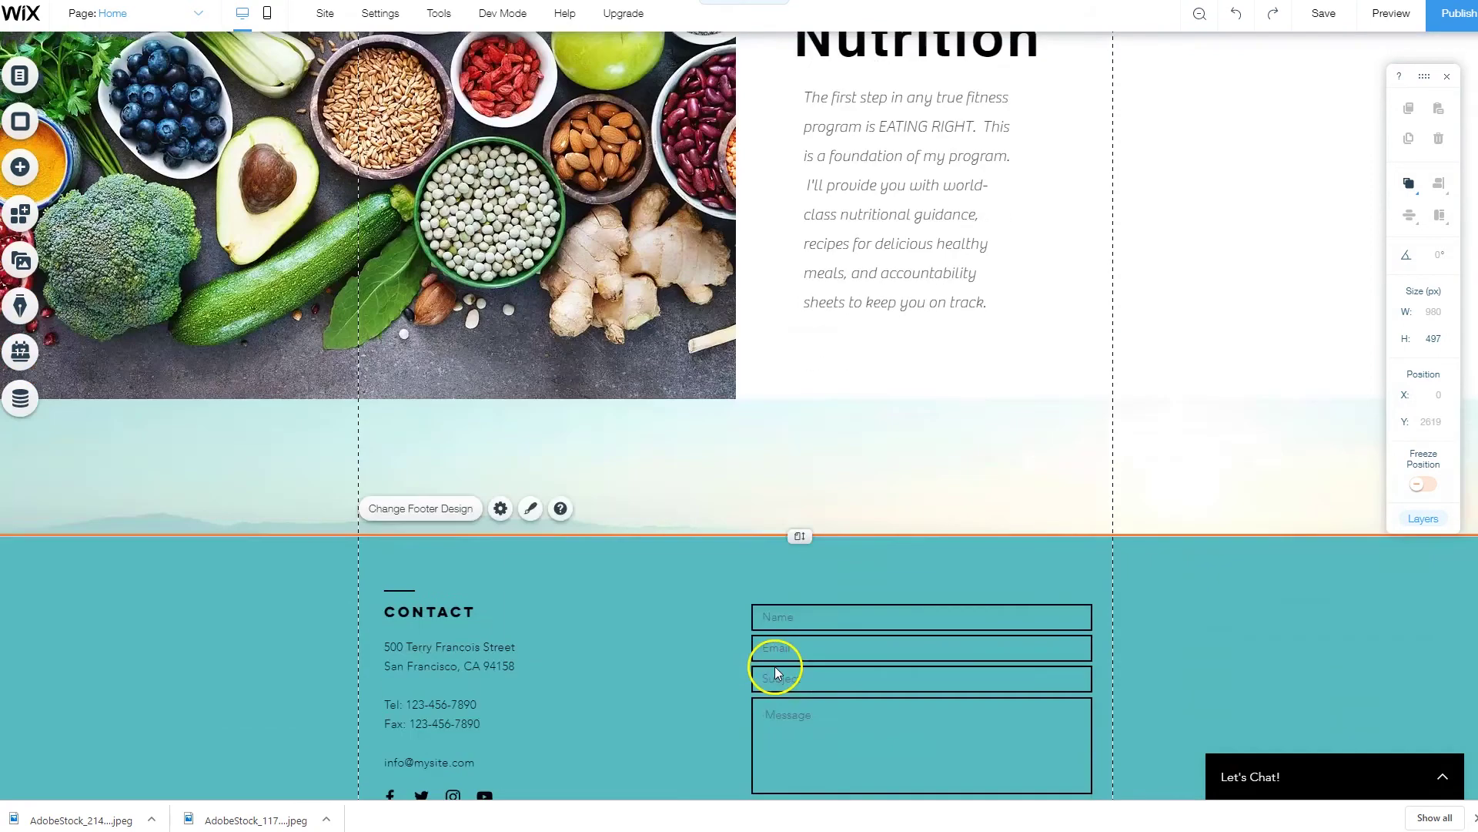
pyautogui.moveTo(807, 408); pyautogui.dragTo(805, 687)
pyautogui.scroll(-3, 800, 678)
pyautogui.scroll(13, 447, 406)
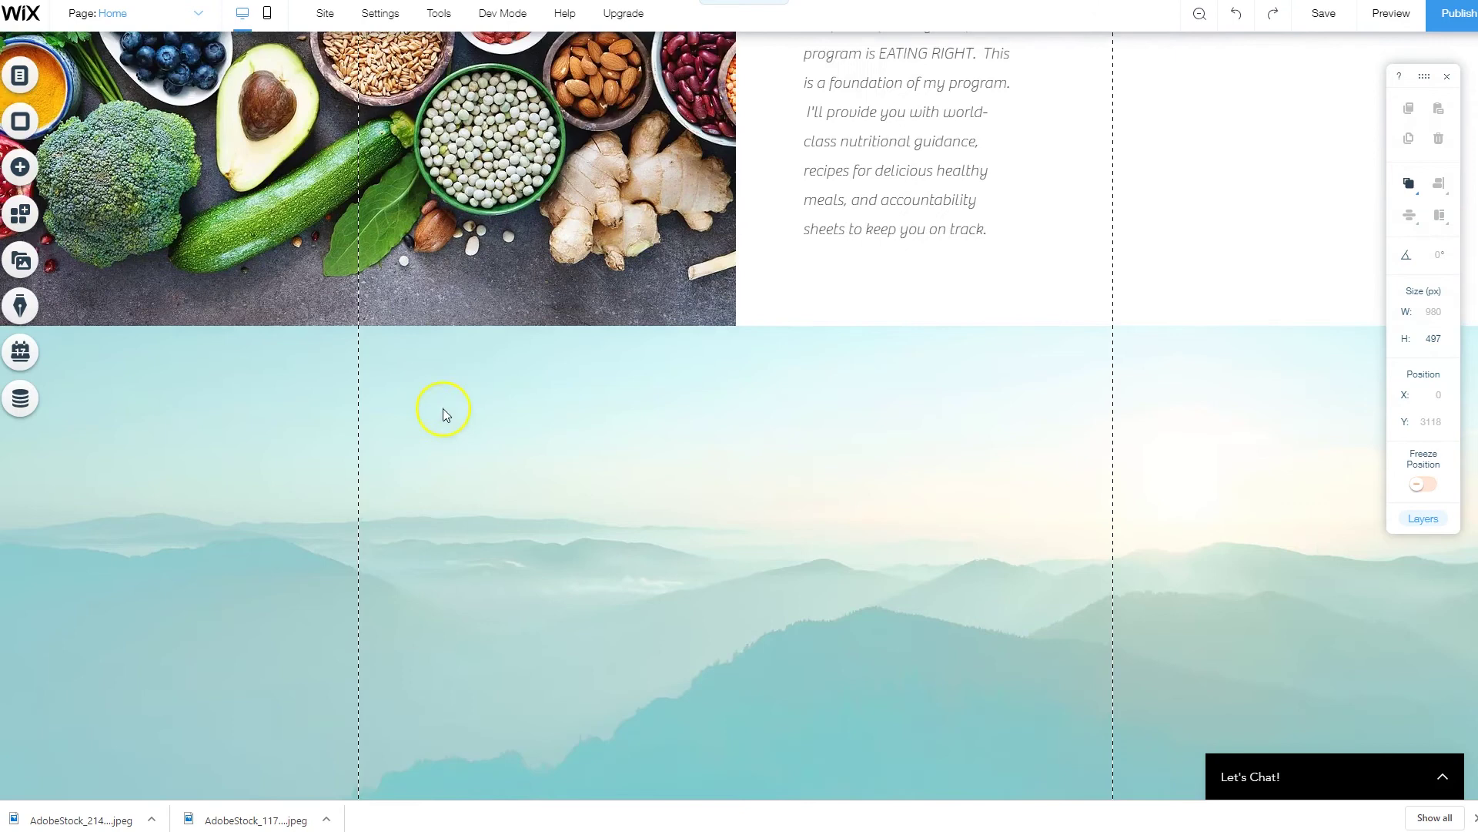
# Add the "OUR FIRM" About strip directly beneath the nutrition strip
pyautogui.scroll(-2, 362, 385)
pyautogui.scroll(-7, 148, 241)
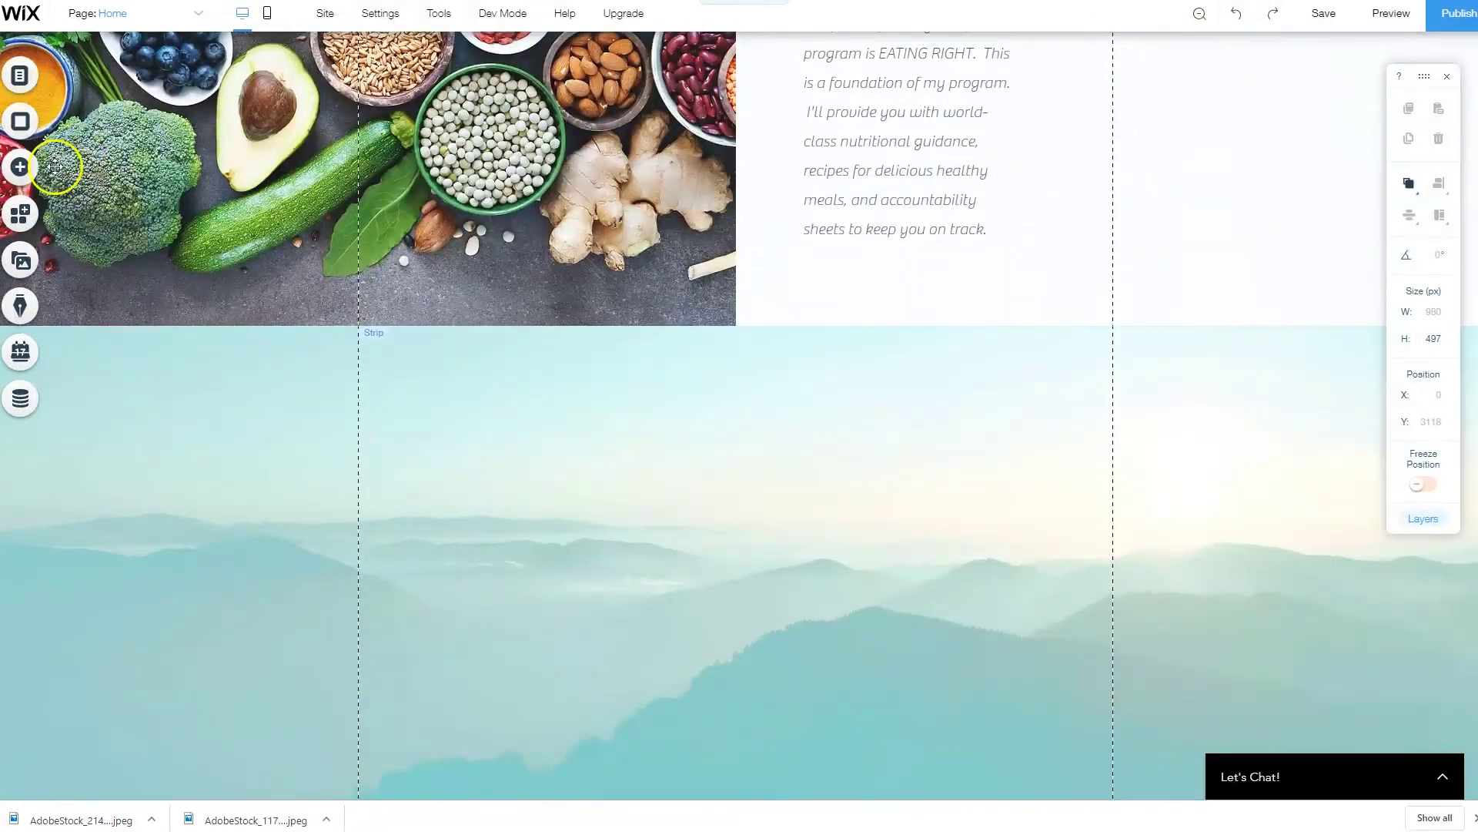
pyautogui.click(20, 167)
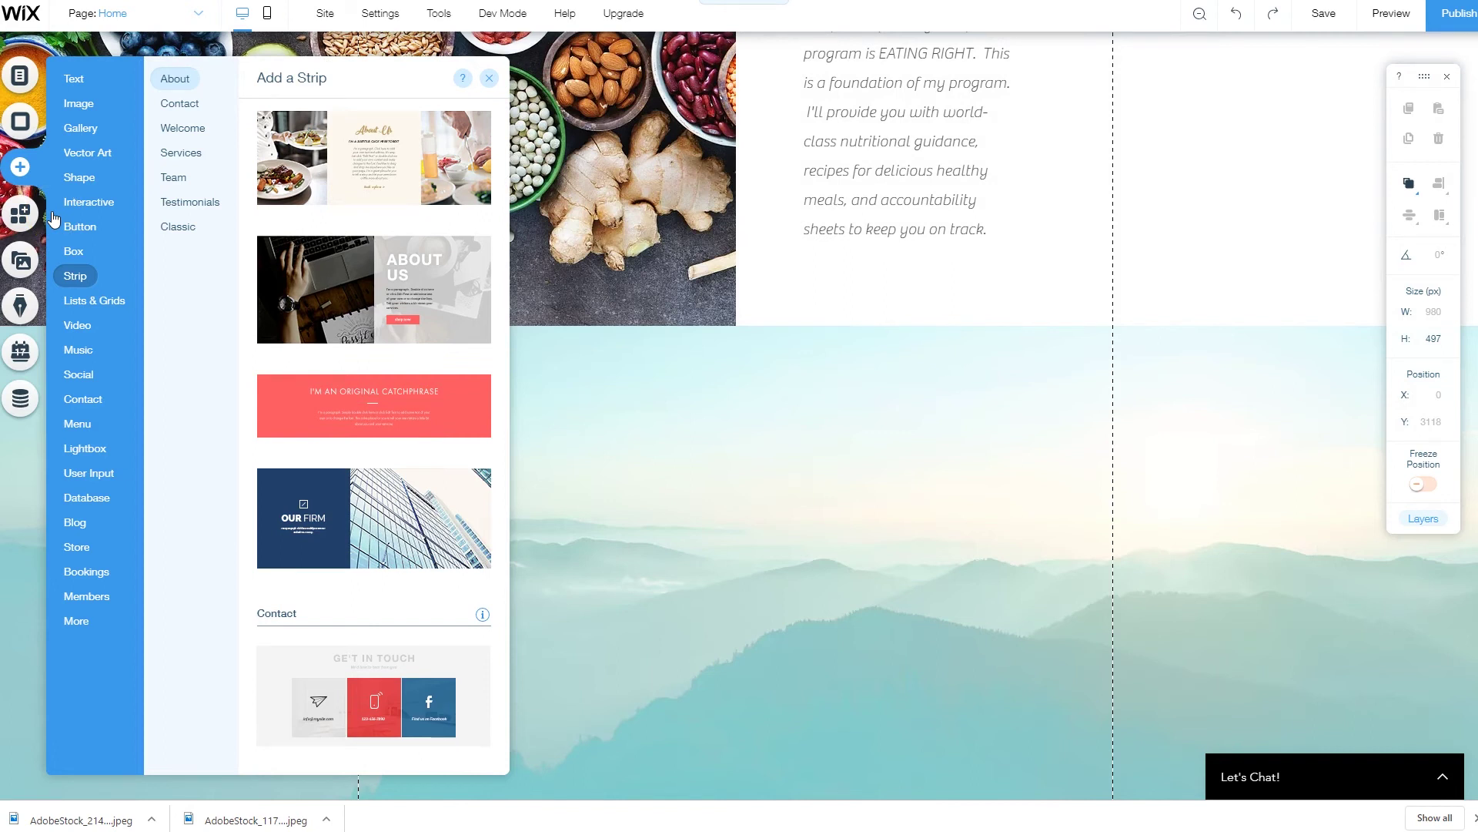
pyautogui.scroll(-3, 331, 455)
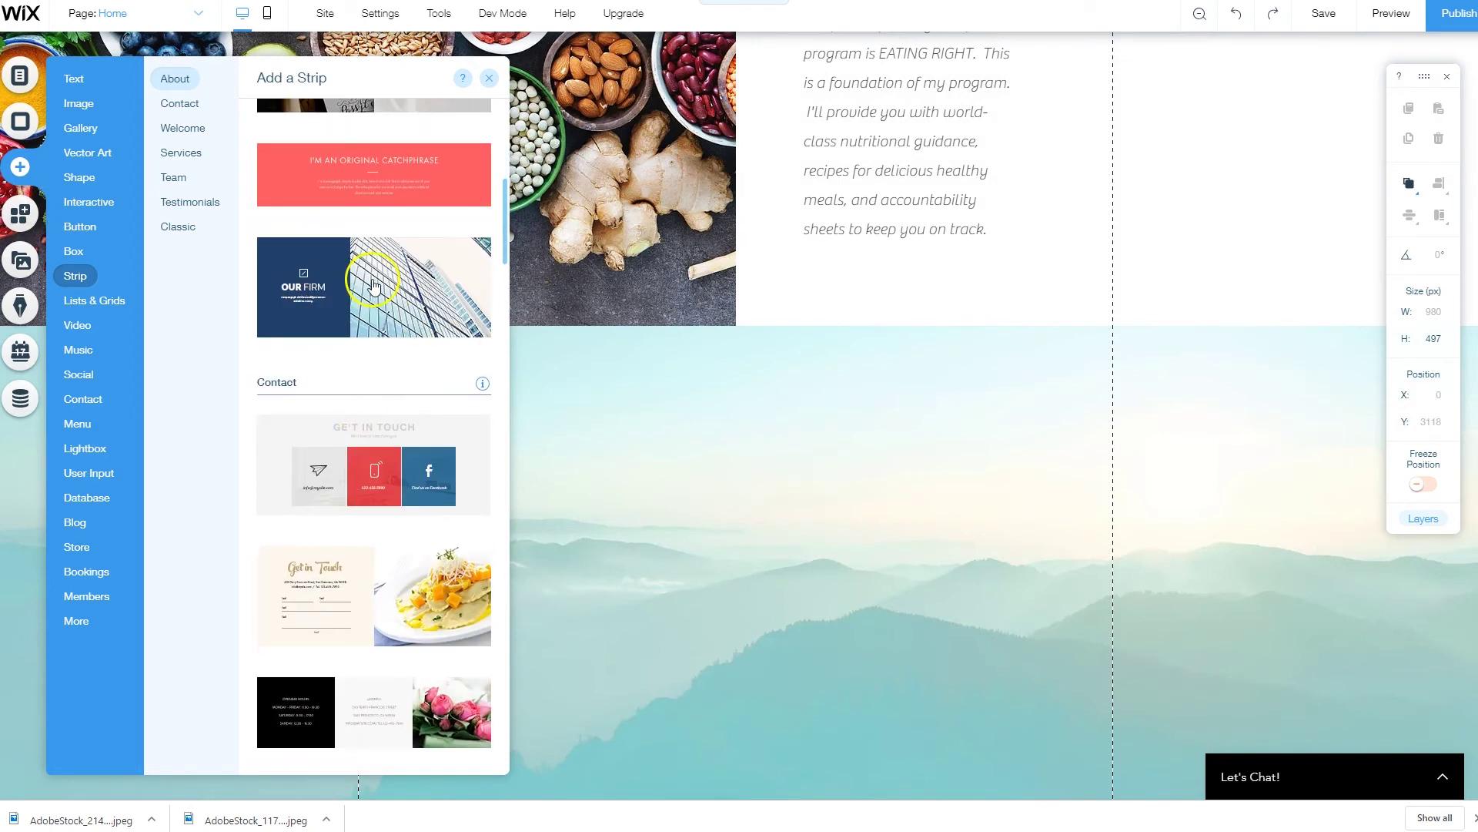
pyautogui.click(373, 283)
pyautogui.scroll(-8, 401, 308)
pyautogui.scroll(-3, 402, 306)
pyautogui.scroll(3, 635, 481)
pyautogui.scroll(-3, 641, 485)
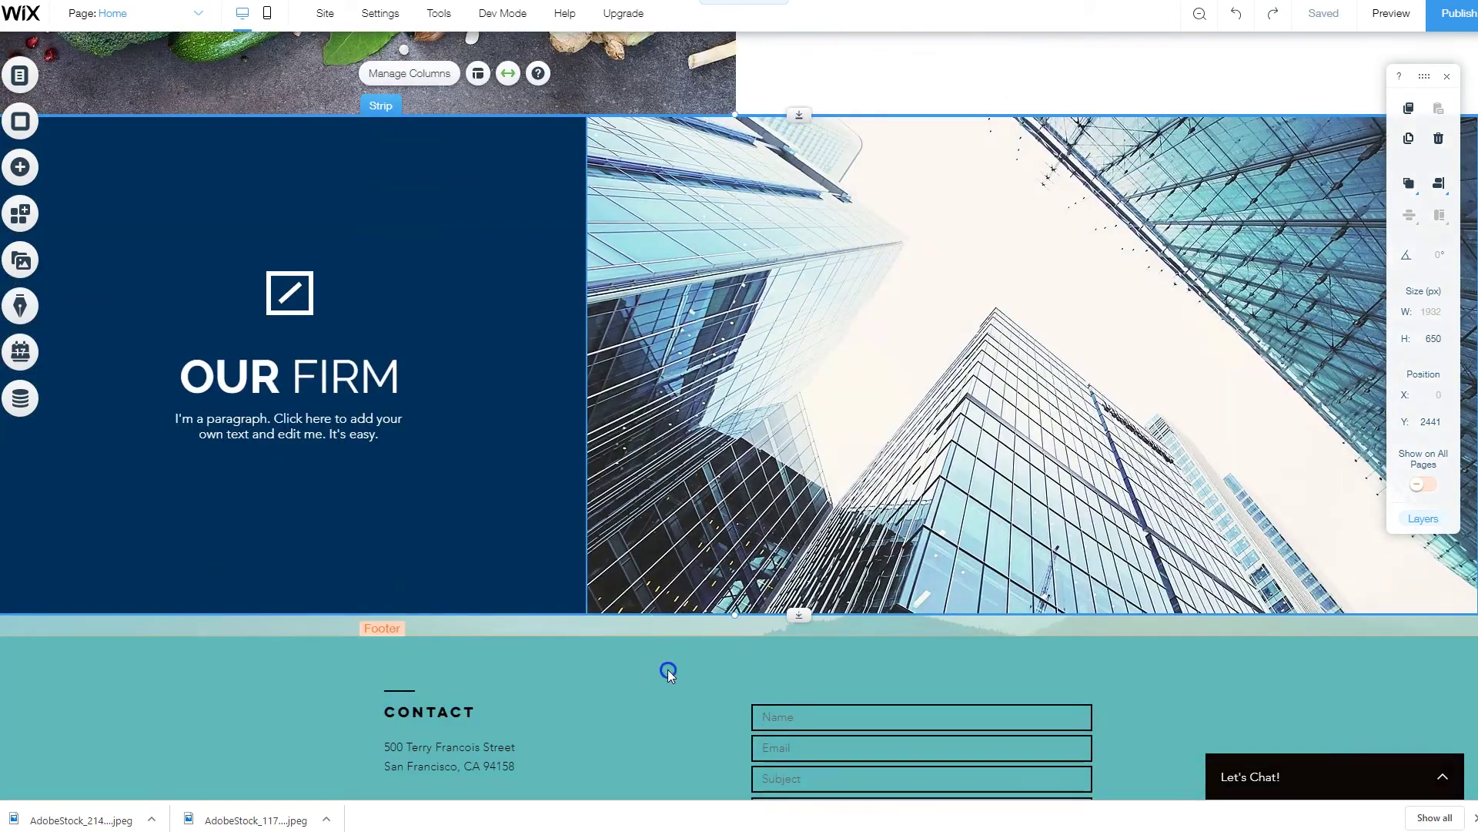
# Move the footer up against the lower edge of the OUR FIRM strip, at about Y 3091
pyautogui.click(667, 669)
pyautogui.moveTo(801, 630); pyautogui.dragTo(801, 614)
pyautogui.scroll(1, 680, 598)
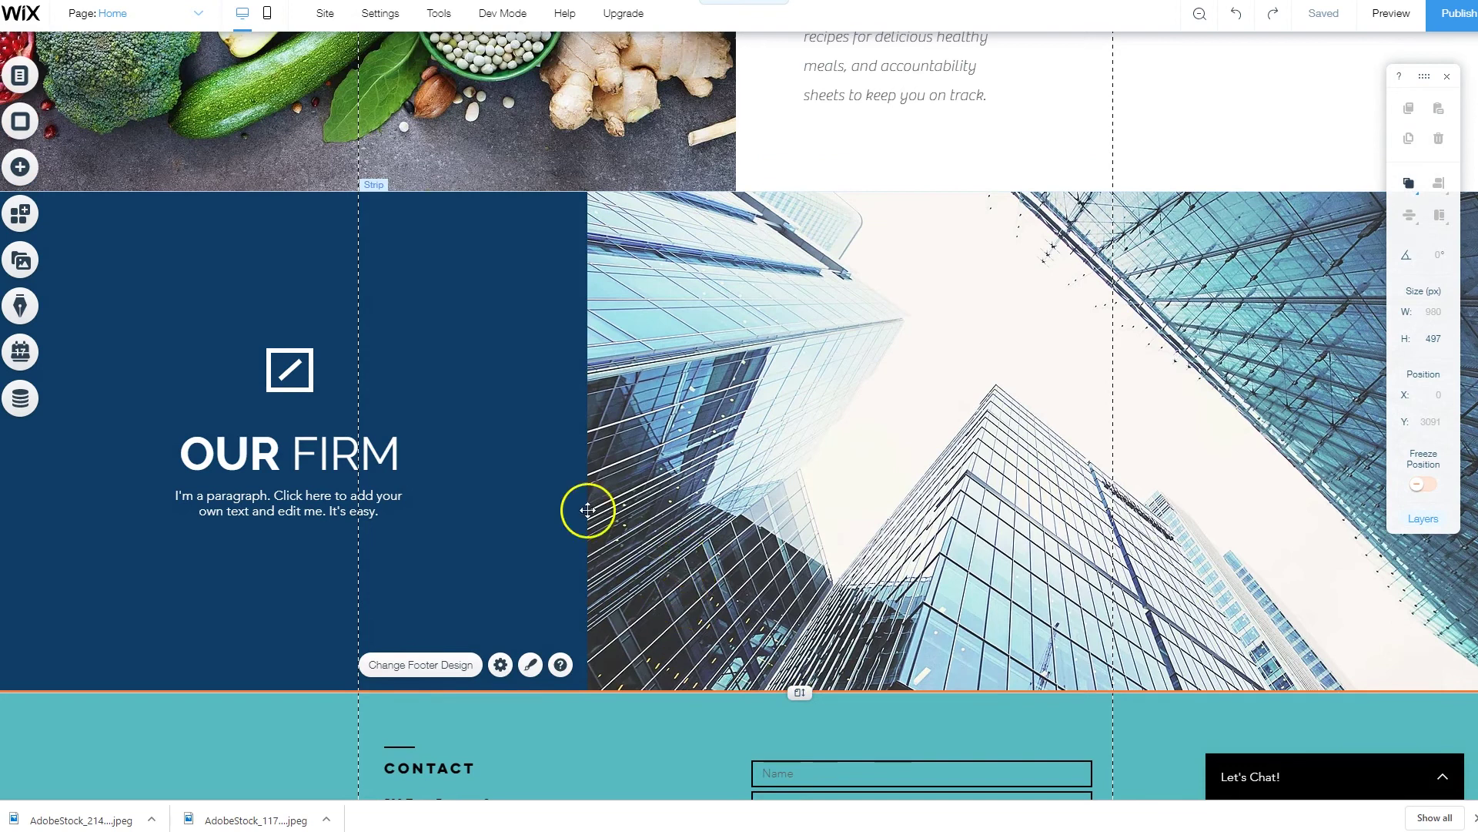
# Replace the OUR FIRM heading with "STEP TWO:" and "FITNESS" on two lines
pyautogui.click(291, 453)
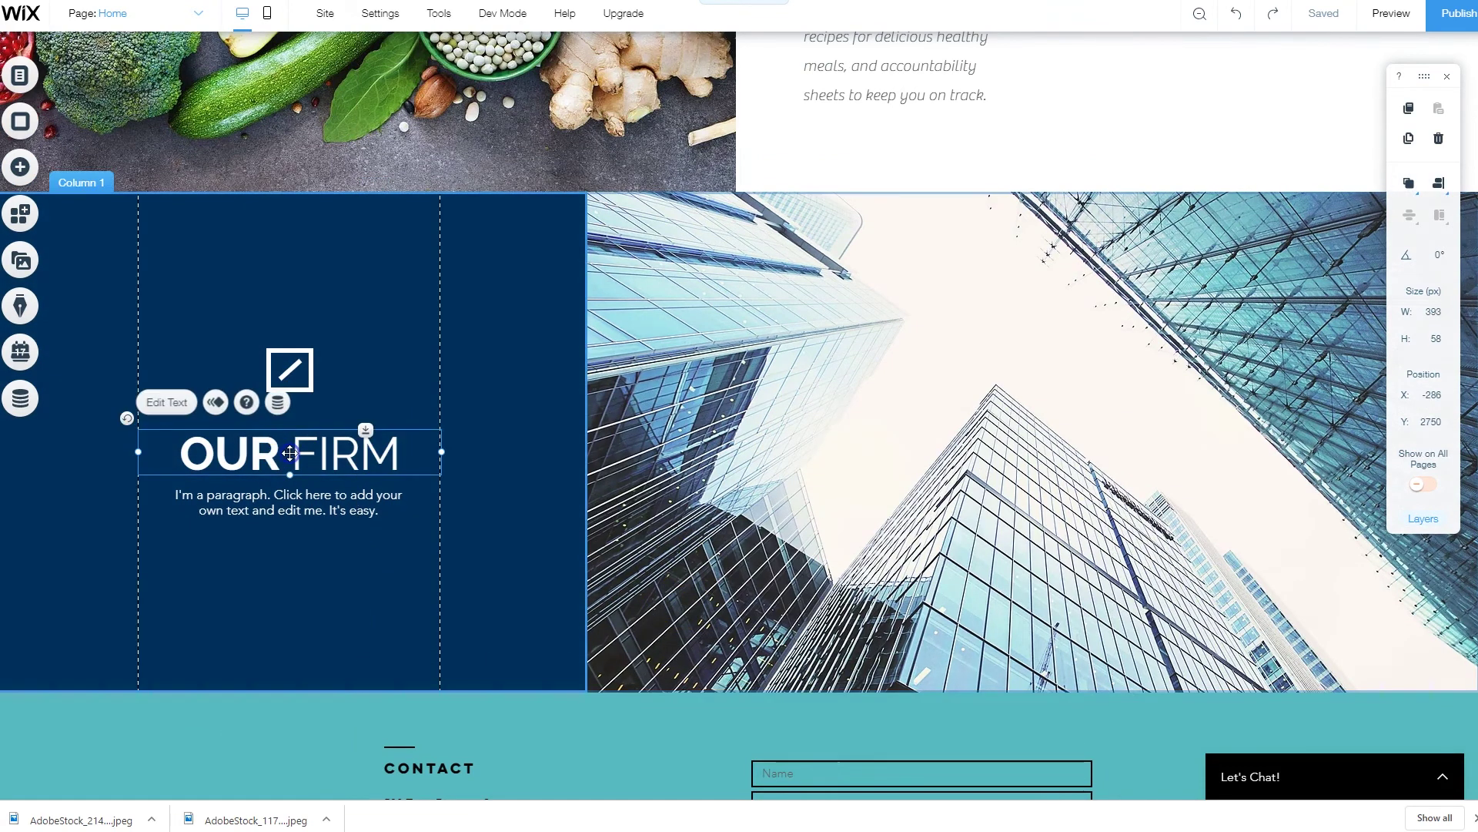
pyautogui.doubleClick(315, 455)
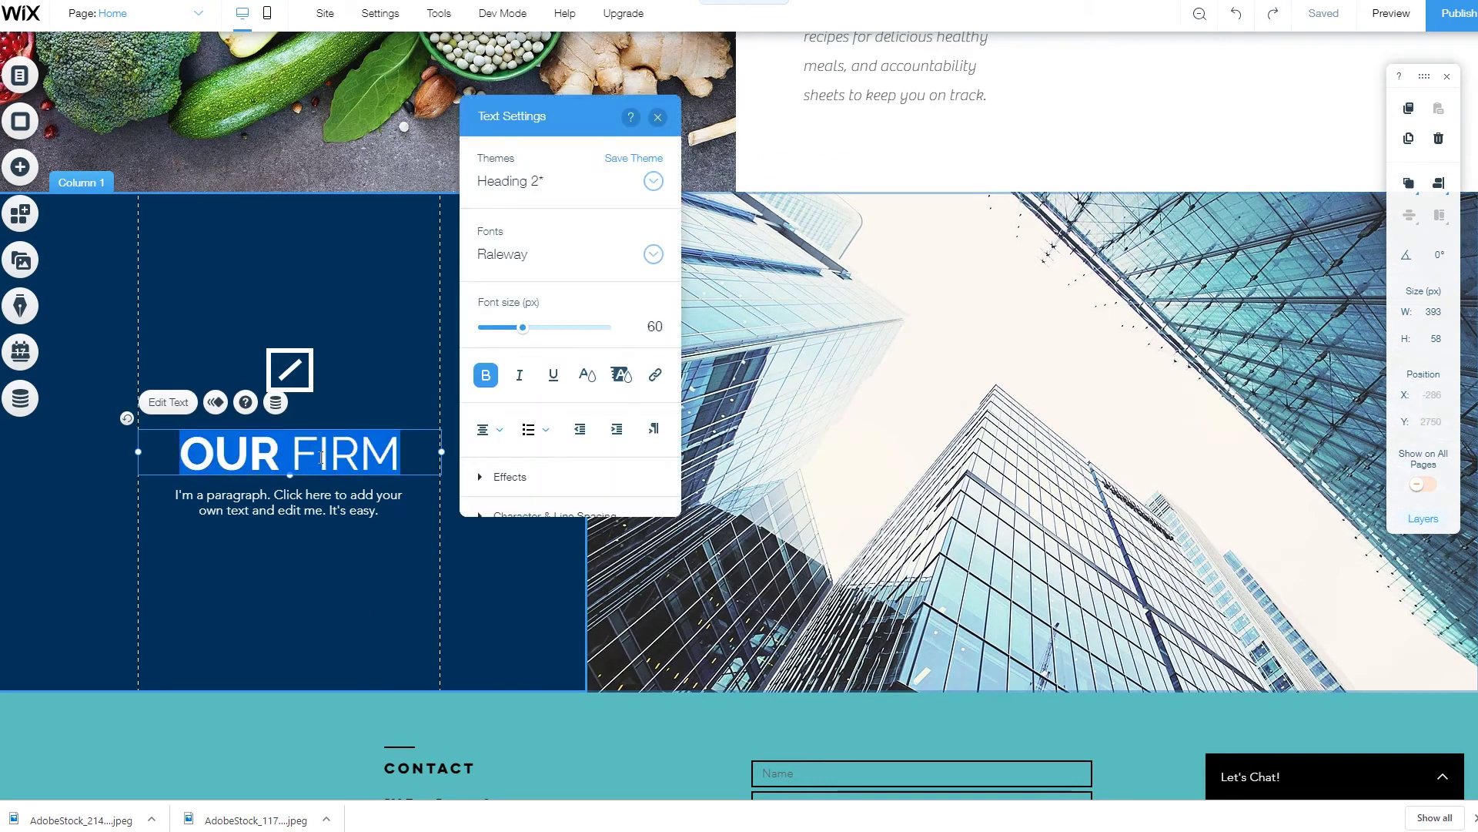
pyautogui.write('STEP')
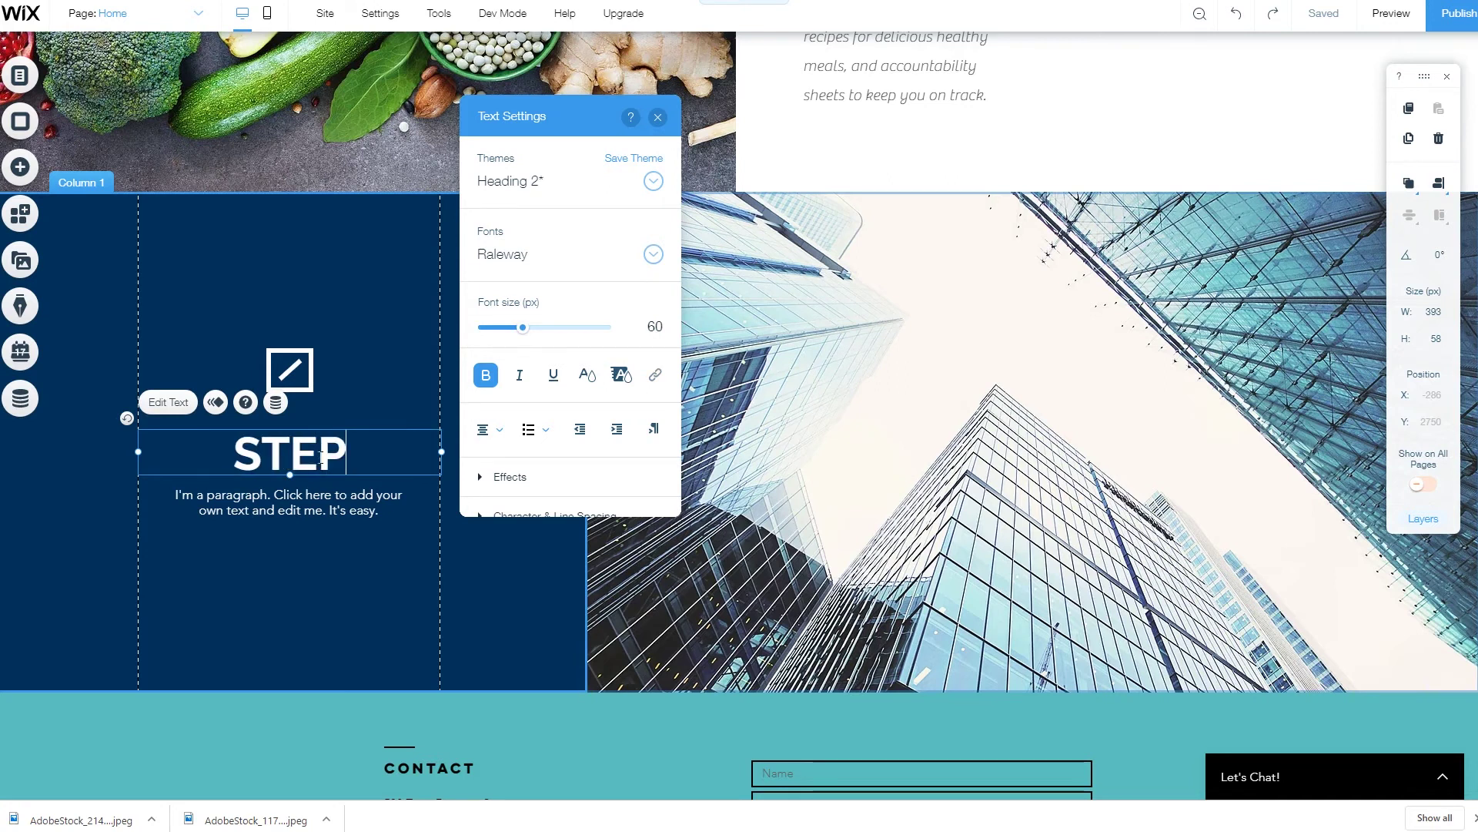
pyautogui.write(' TWO:')
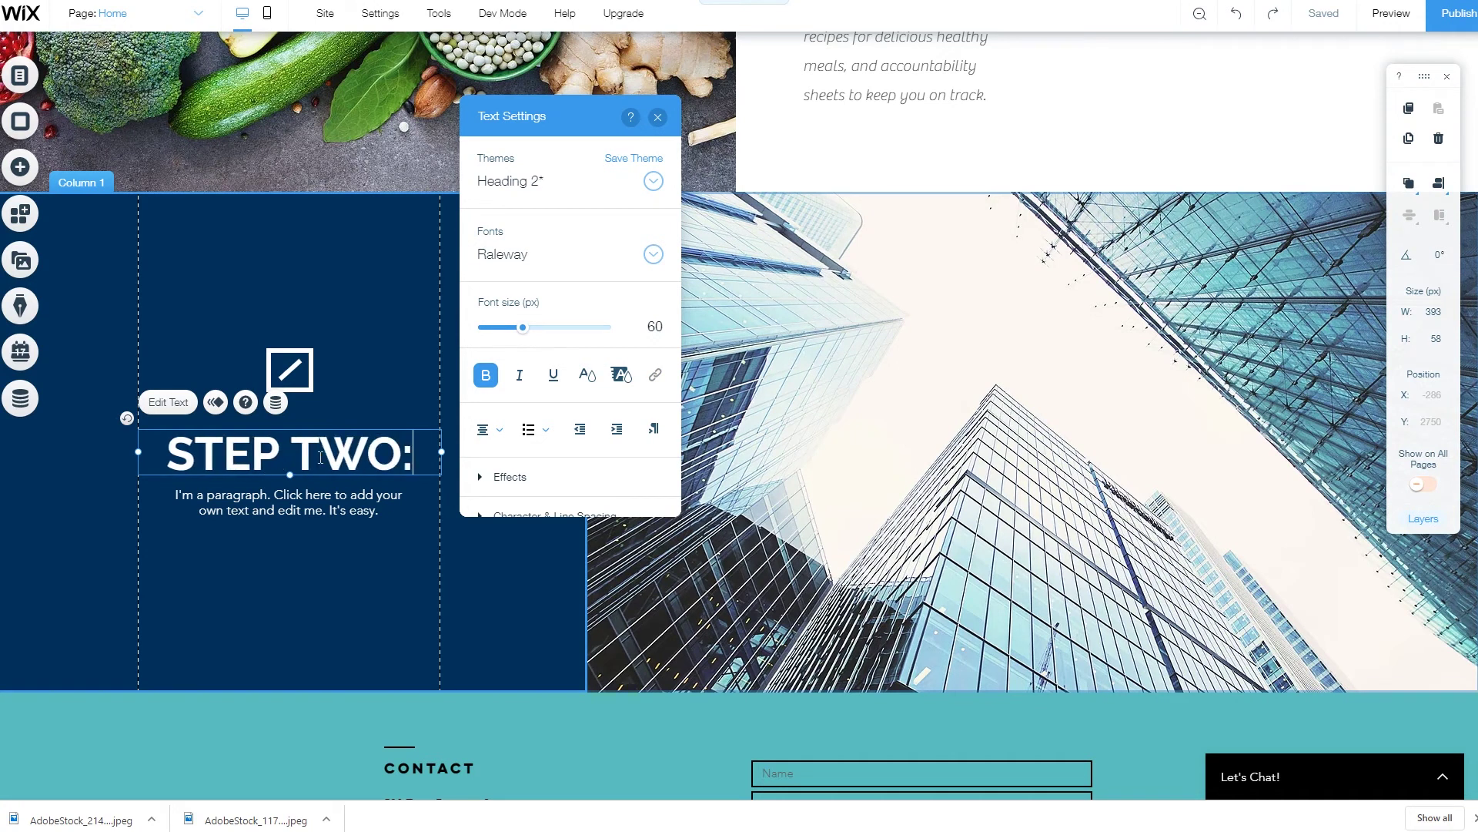
pyautogui.press('Return')
pyautogui.write('FITNESS')
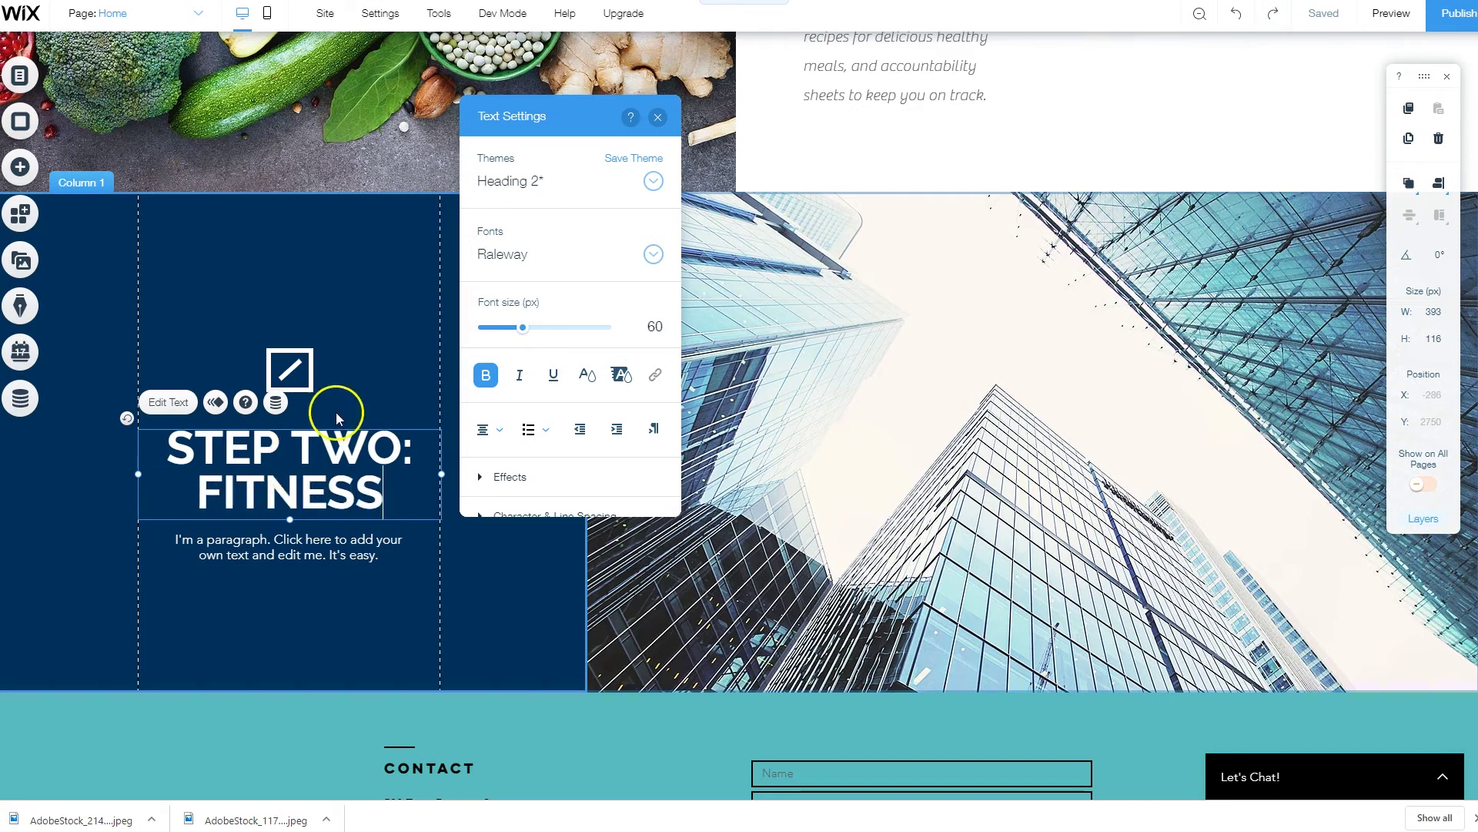
# Change the word "Nutrition" in the STEP ONE heading to uppercase "NUTRITION"
pyautogui.scroll(6, 967, 297)
pyautogui.click(956, 304)
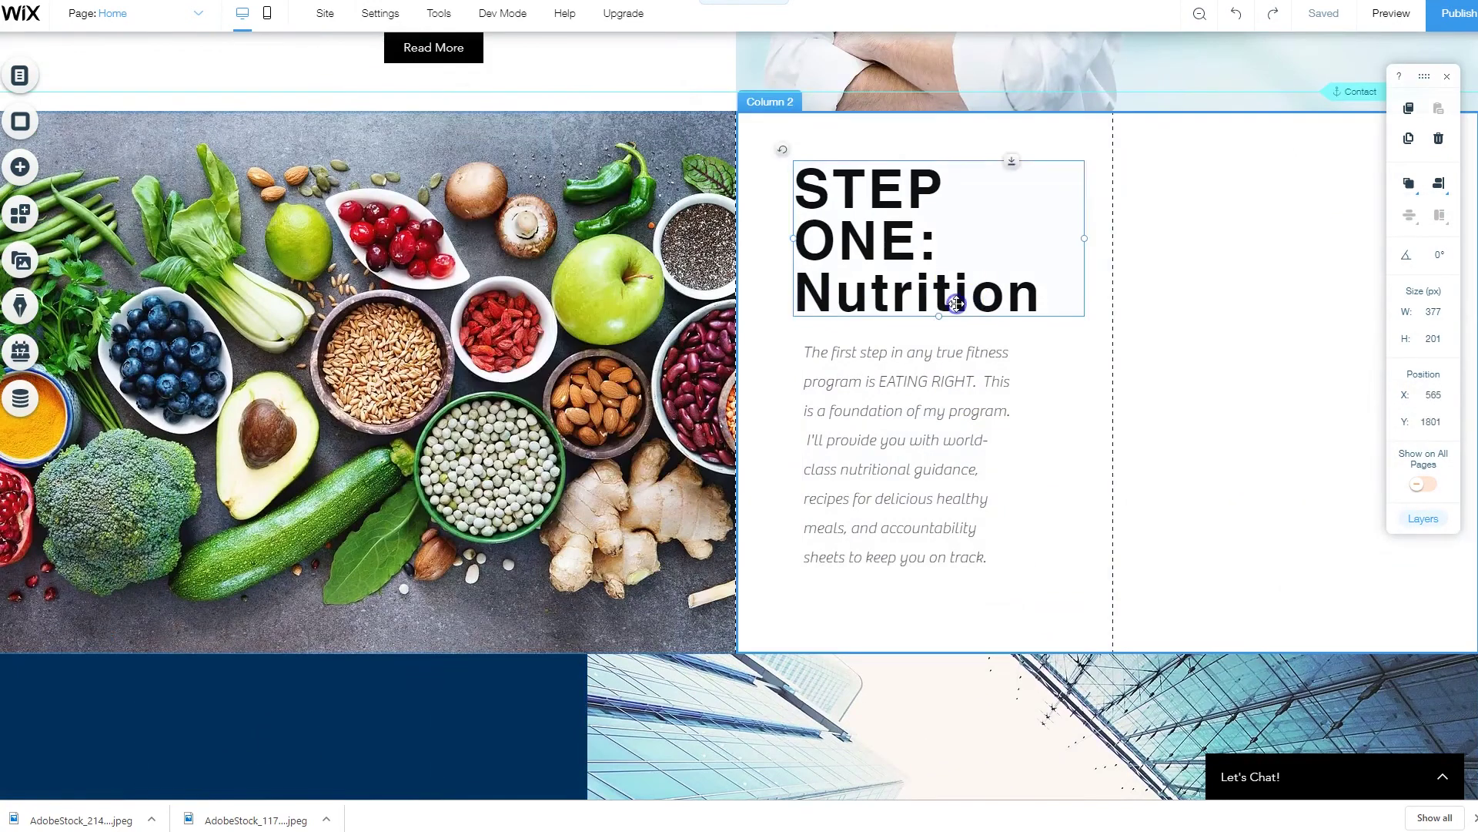
pyautogui.doubleClick(955, 303)
pyautogui.doubleClick(909, 278)
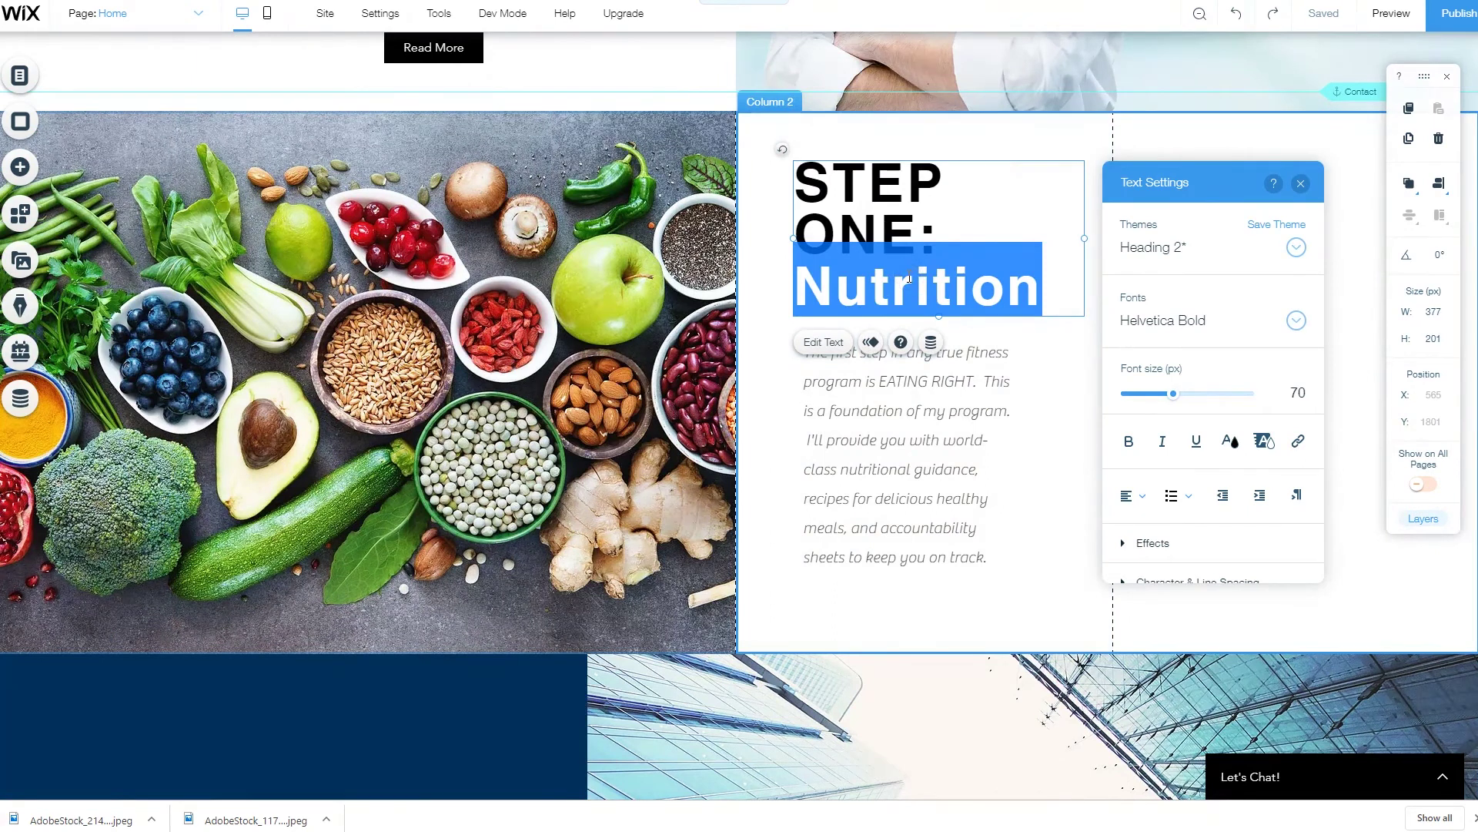
pyautogui.write('NUTRITION')
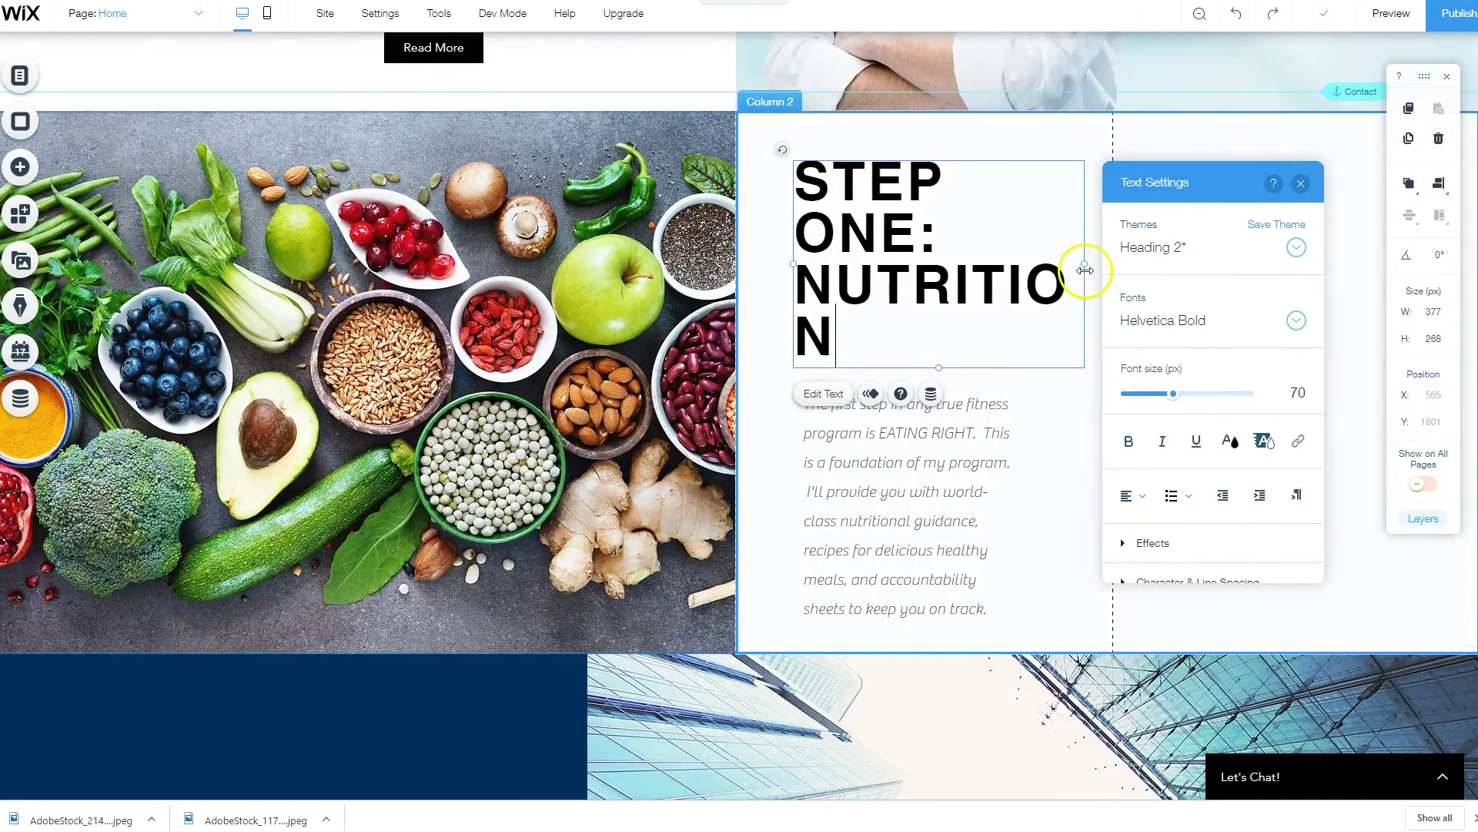
# Widen the STEP ONE heading box to 436 px and move the nutrition paragraph up beneath it, at about X 603, Y 1991
pyautogui.moveTo(1085, 269); pyautogui.dragTo(1098, 267)
pyautogui.click(806, 266)
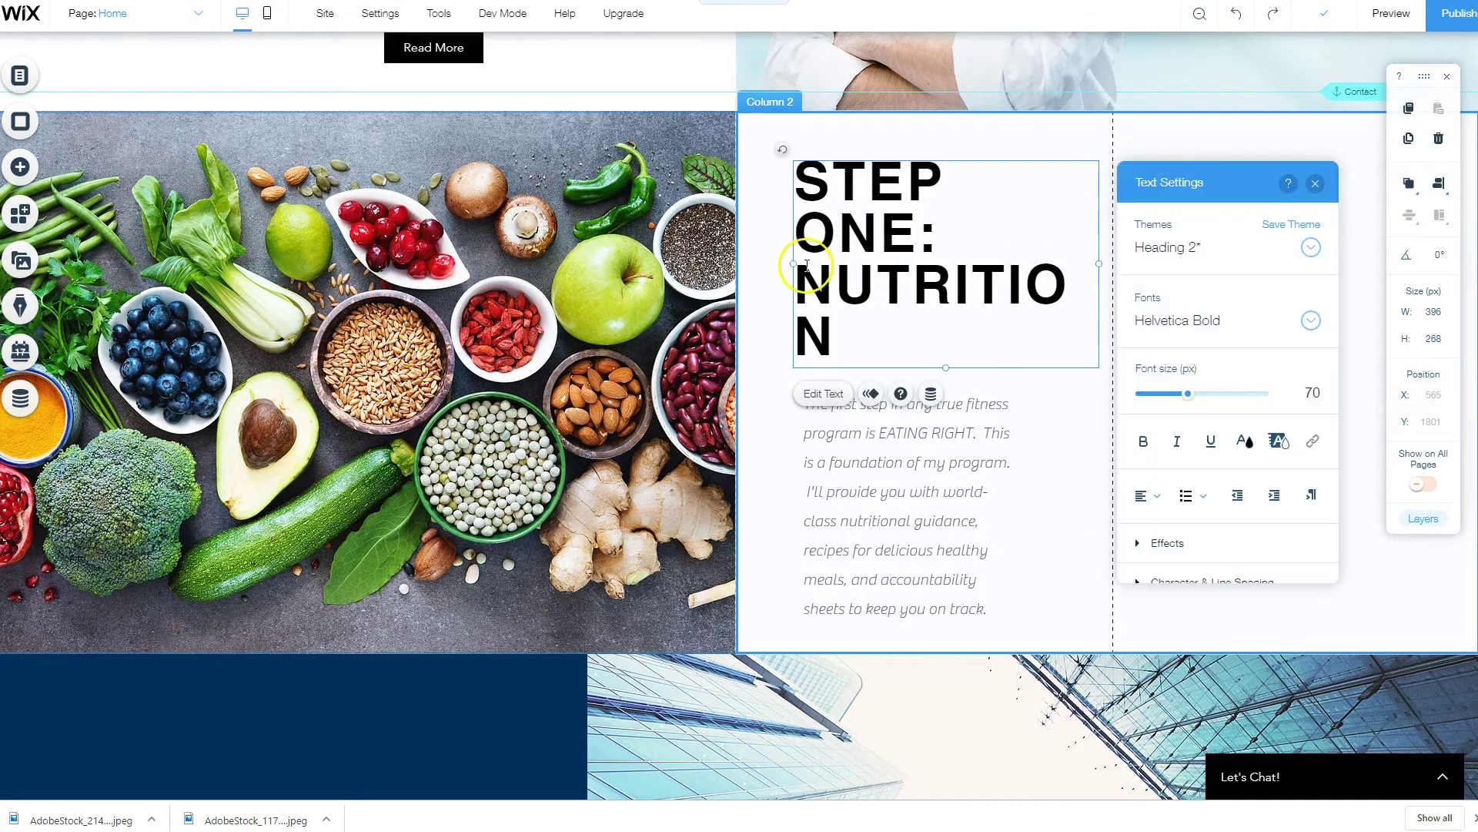
pyautogui.moveTo(792, 262); pyautogui.dragTo(759, 259)
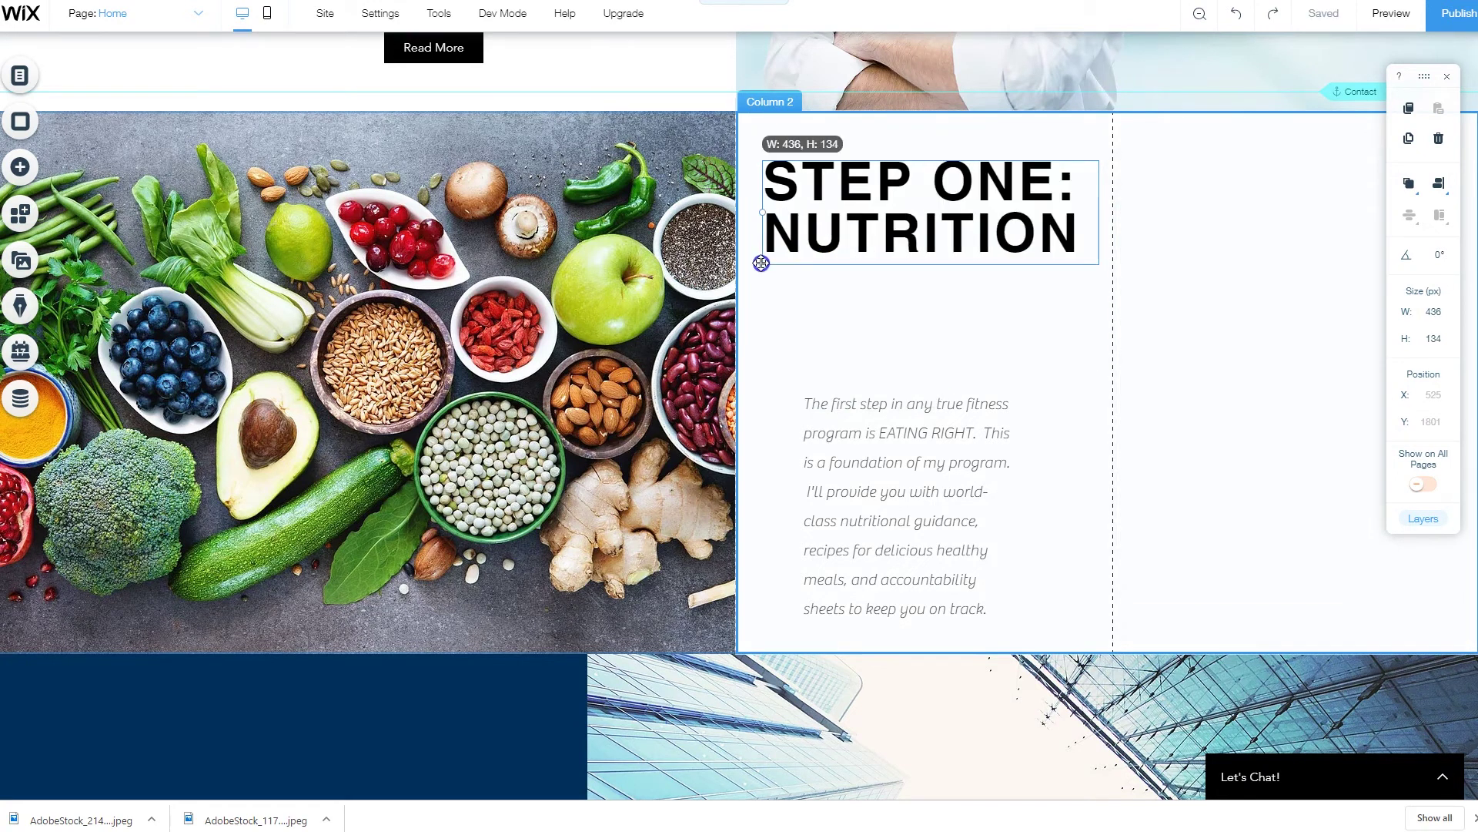
pyautogui.click(907, 454)
pyautogui.moveTo(916, 464); pyautogui.dragTo(937, 385)
# Delete the diagonal line icon and its square container box above the STEP TWO: FITNESS heading
pyautogui.scroll(-5, 503, 478)
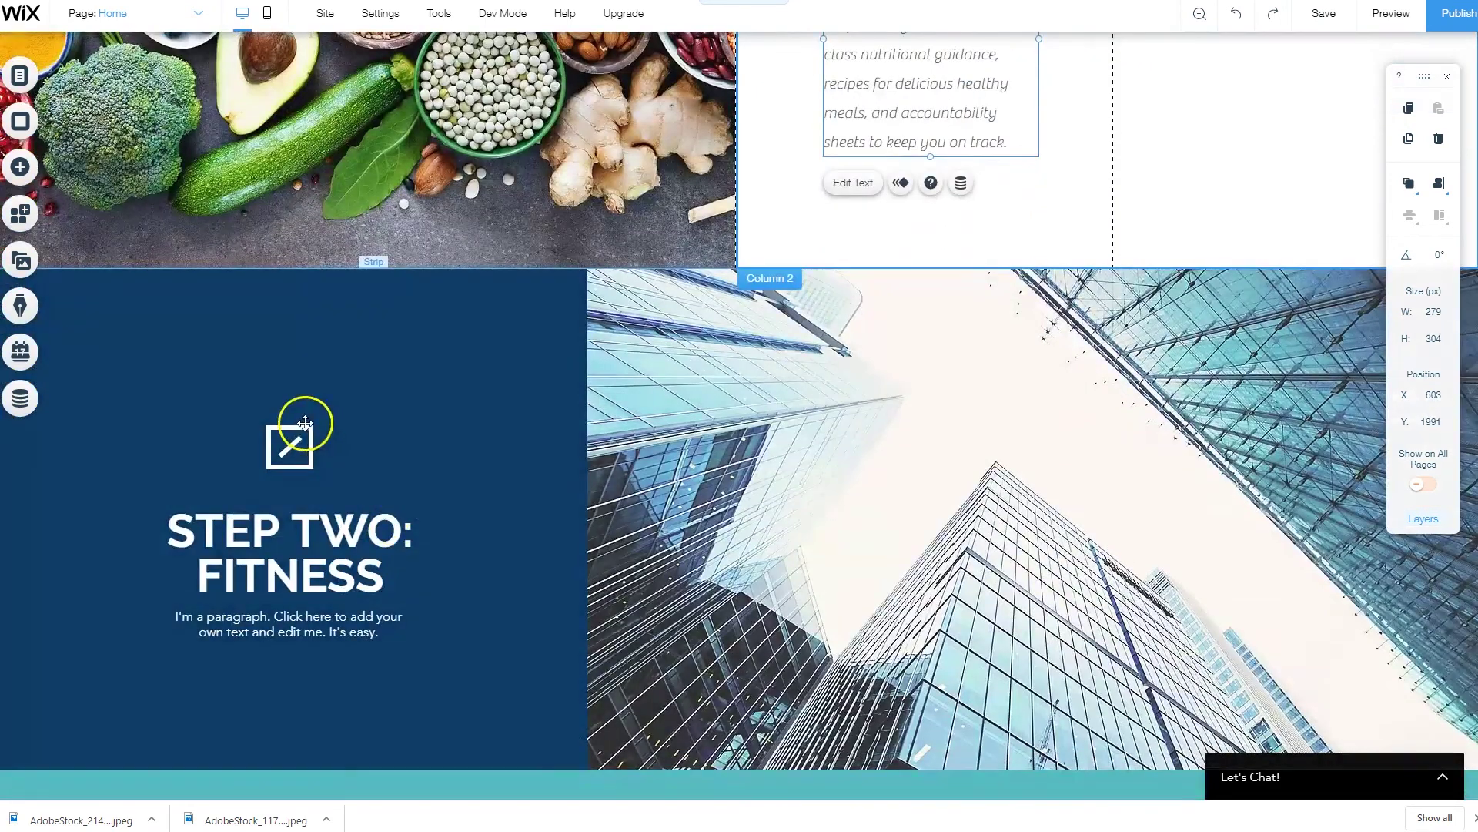
pyautogui.click(305, 424)
pyautogui.press('Delete')
pyautogui.click(305, 455)
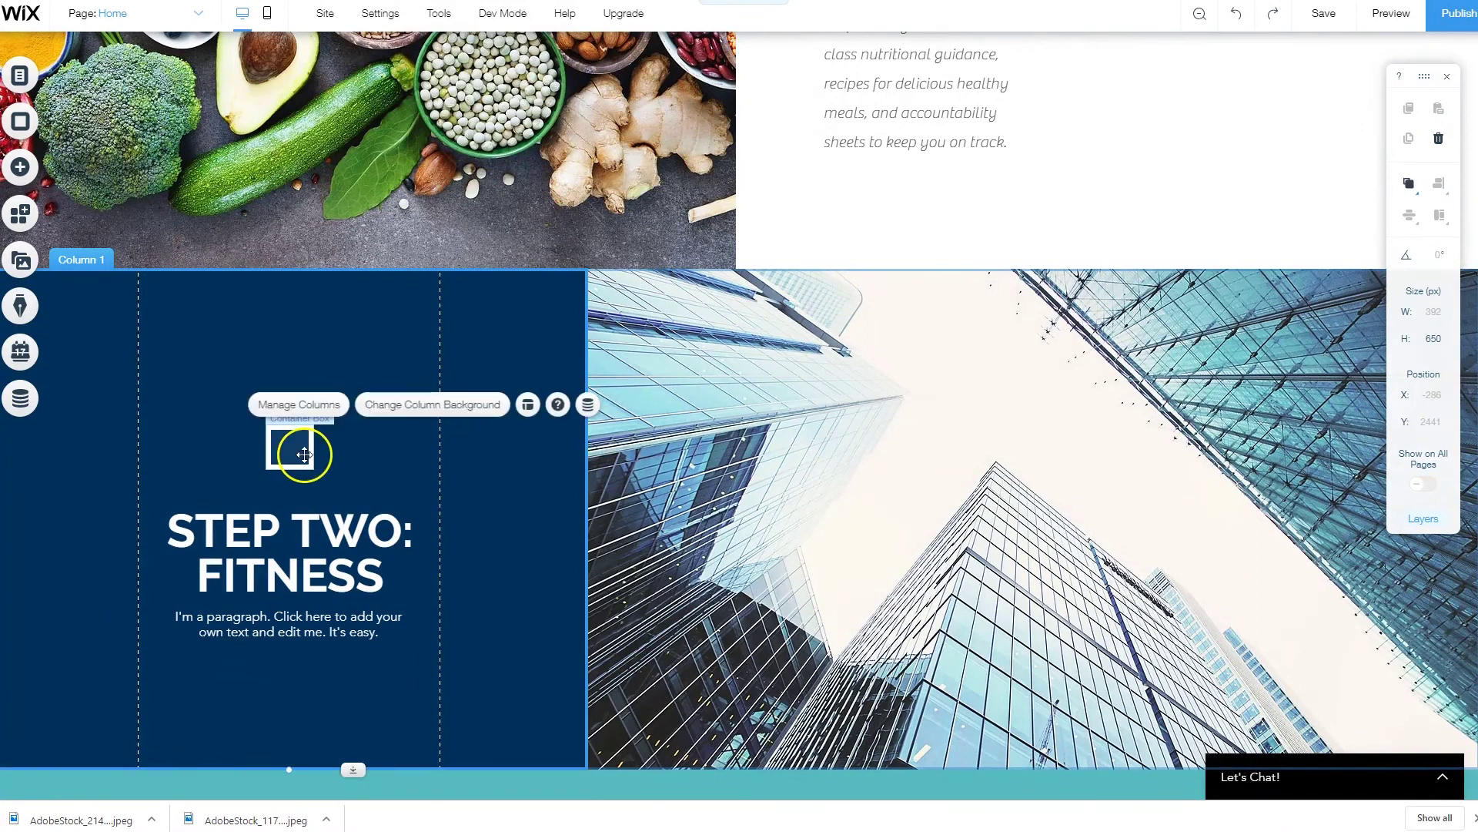
pyautogui.click(308, 454)
pyautogui.press('Delete')
# Move the STEP TWO: FITNESS heading up to about Y 2506 and widen its box to about 515 px
pyautogui.click(300, 538)
pyautogui.moveTo(303, 528); pyautogui.dragTo(304, 355)
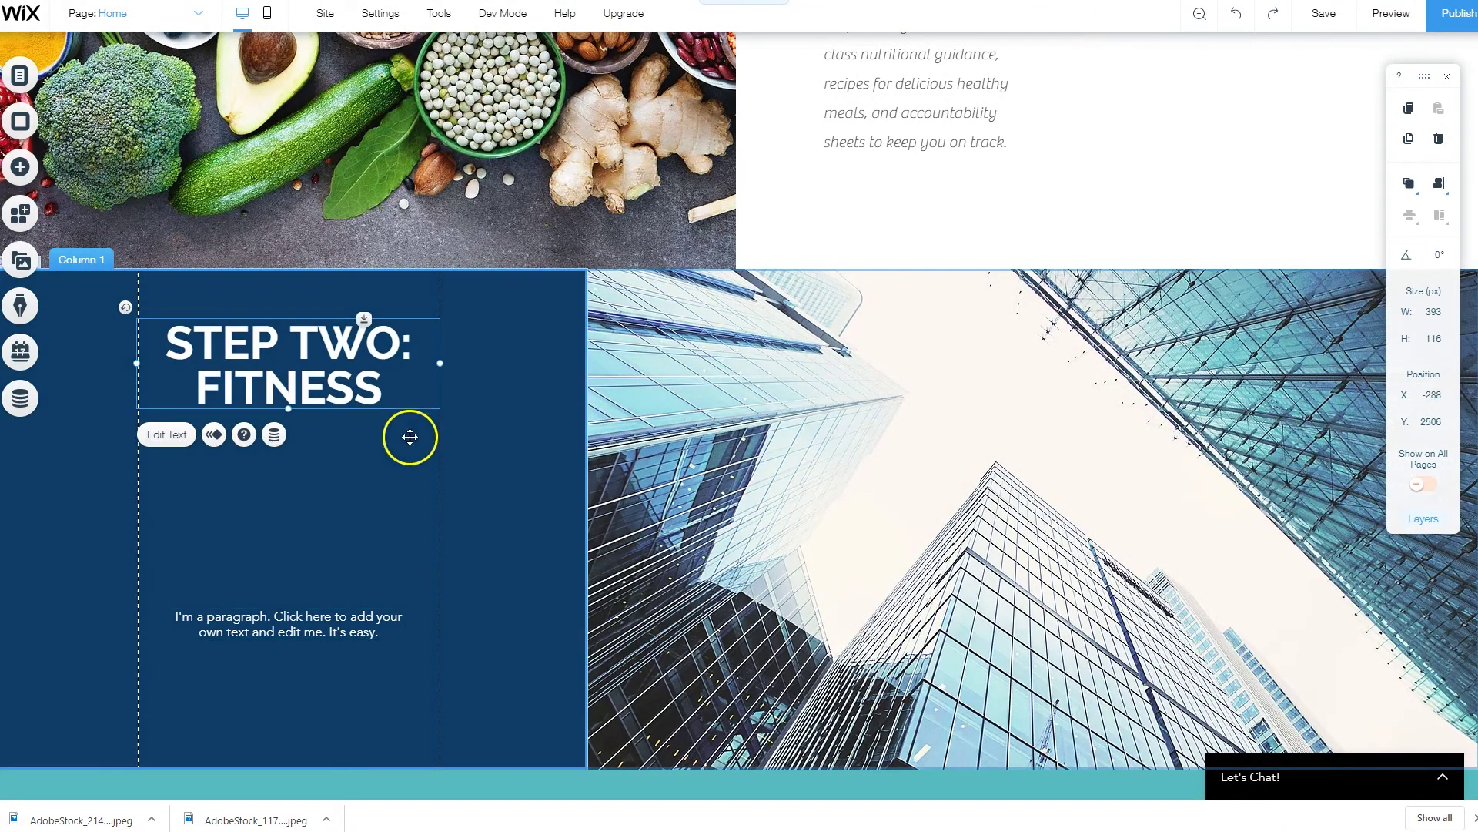
pyautogui.moveTo(438, 362); pyautogui.dragTo(534, 363)
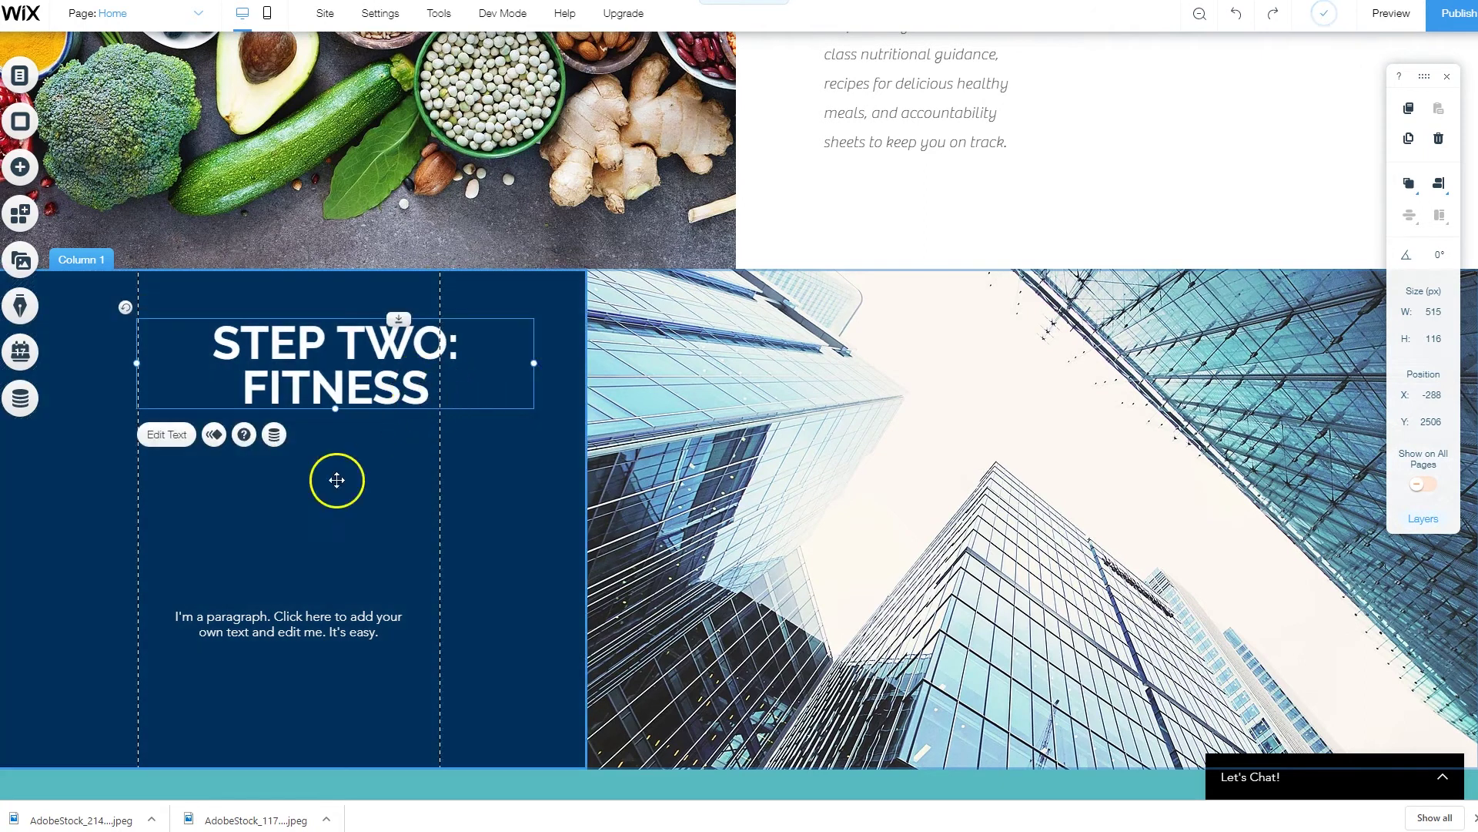
# Place the STEP TWO paragraph beneath its heading, 281 px high, and replace its text with the "The core of this program is fitness" description
pyautogui.click(353, 613)
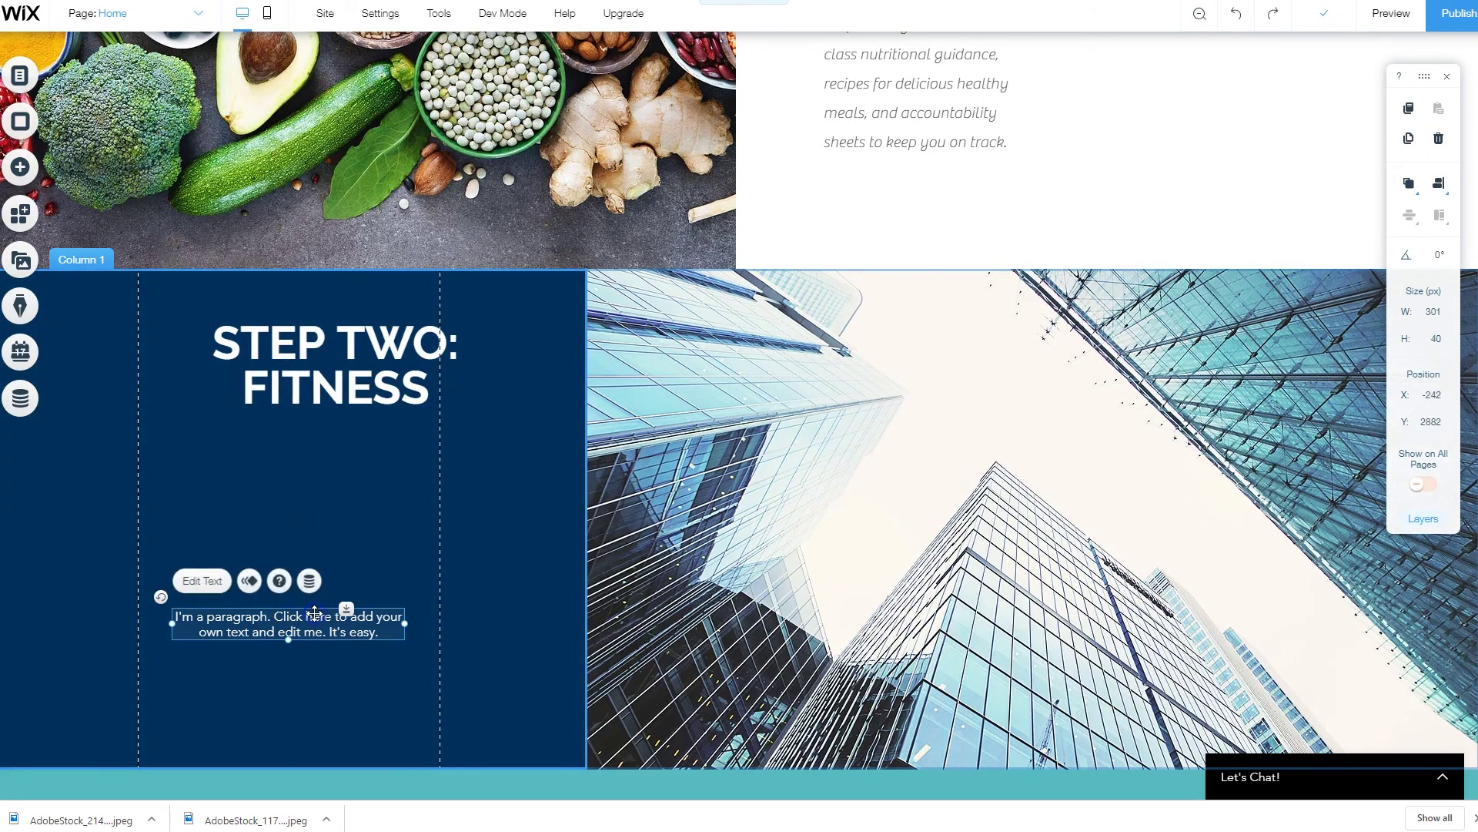
pyautogui.moveTo(362, 628); pyautogui.dragTo(335, 655)
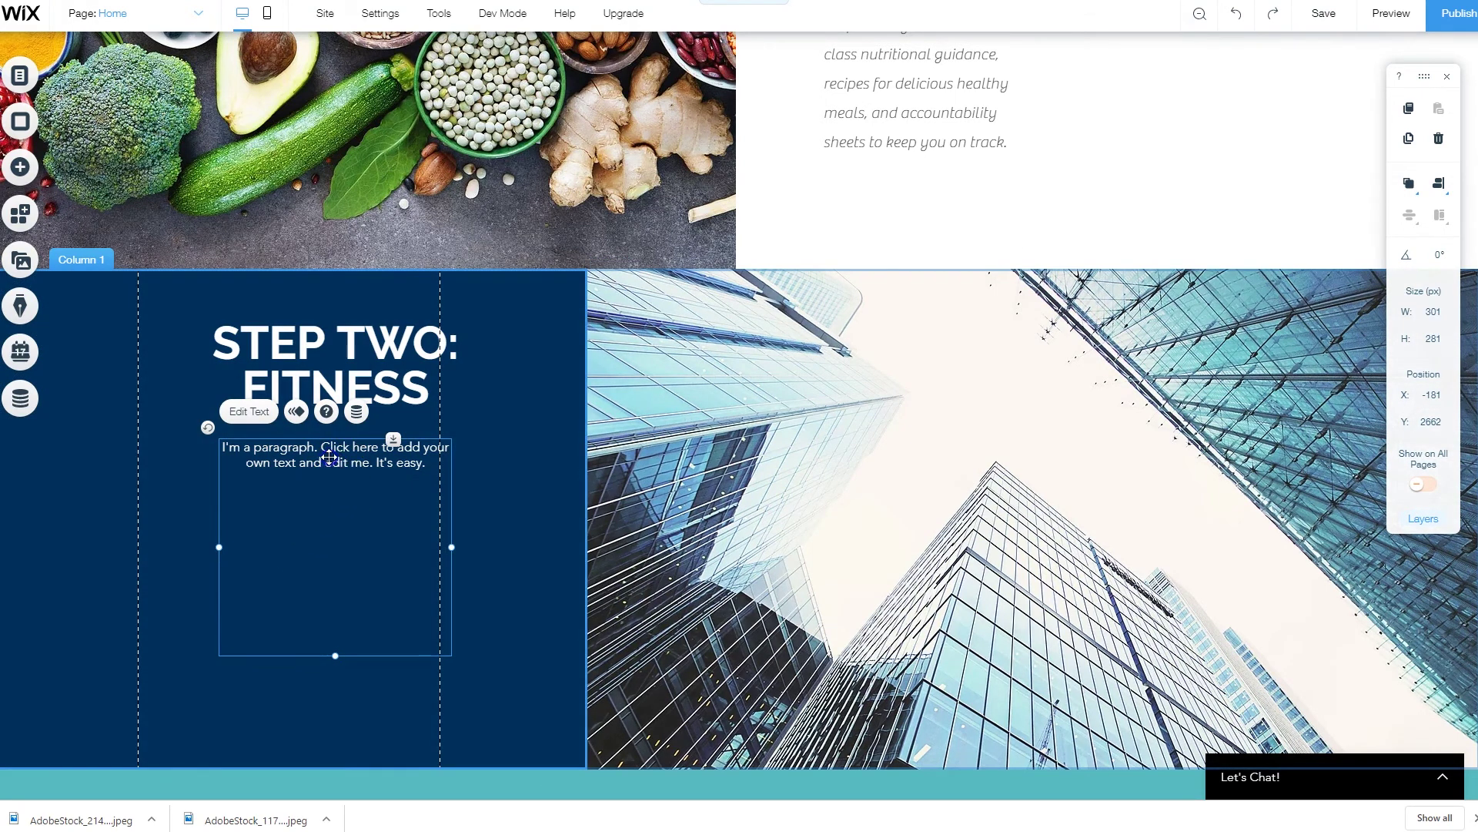
pyautogui.doubleClick(329, 457)
pyautogui.write("The core of this program is fitness. Together, we'll work to assess your current level and adapt a plan of strength training that fits you.  Over the coming weeks we'll trim fat, build muscle, and take your body to a level it's never been.")
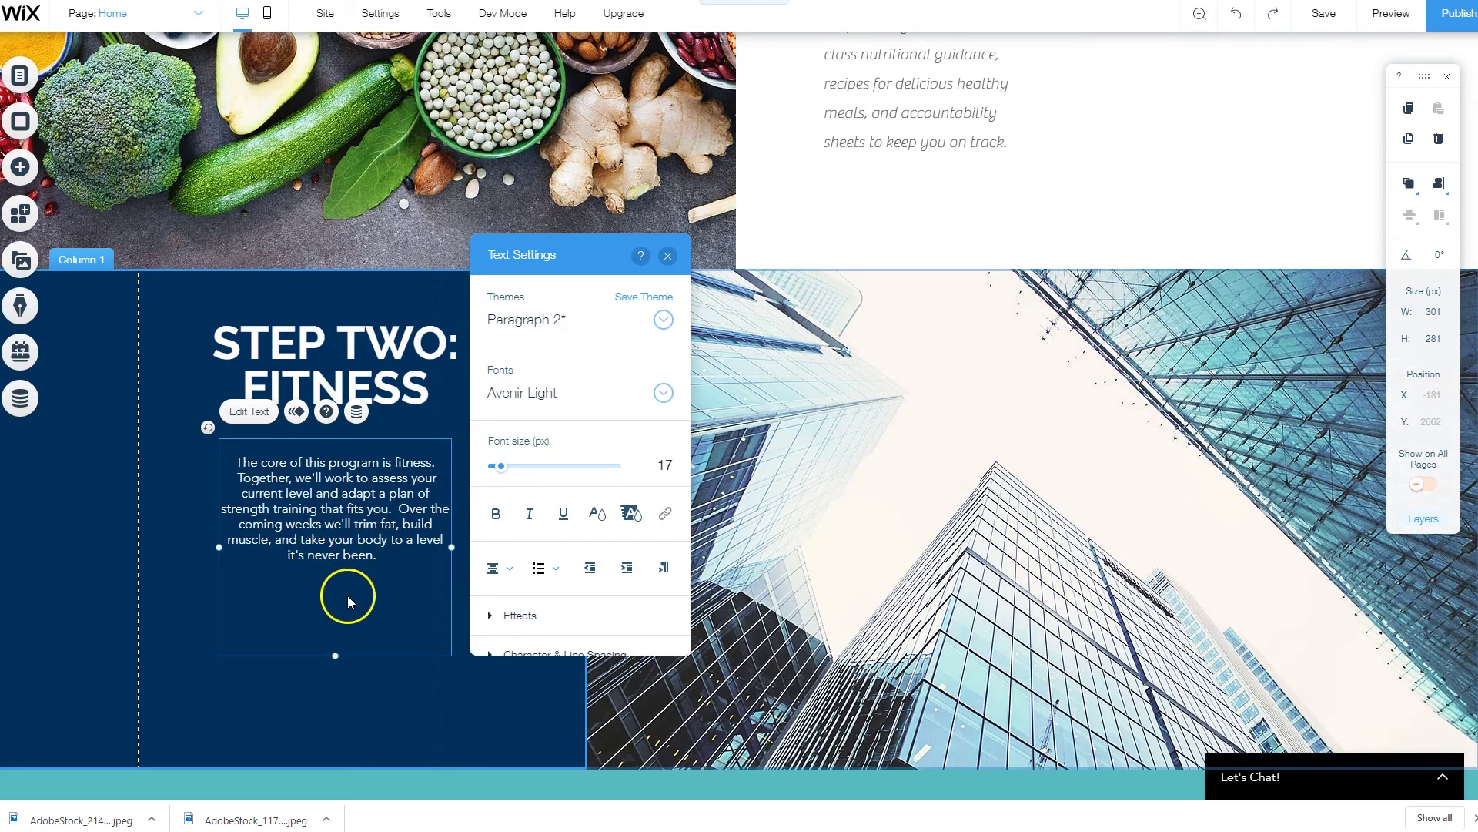
pyautogui.click(277, 716)
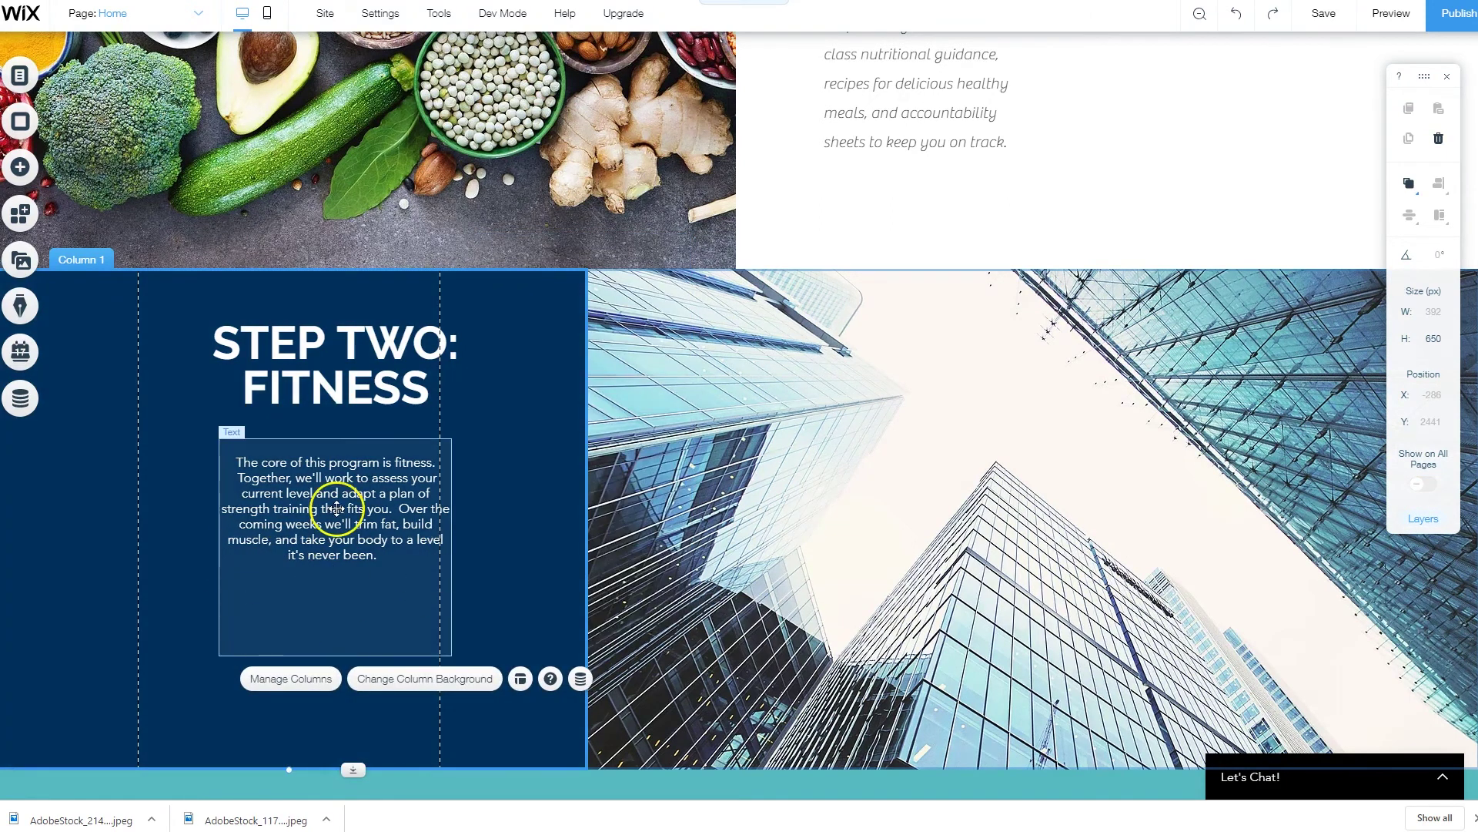
pyautogui.click(198, 538)
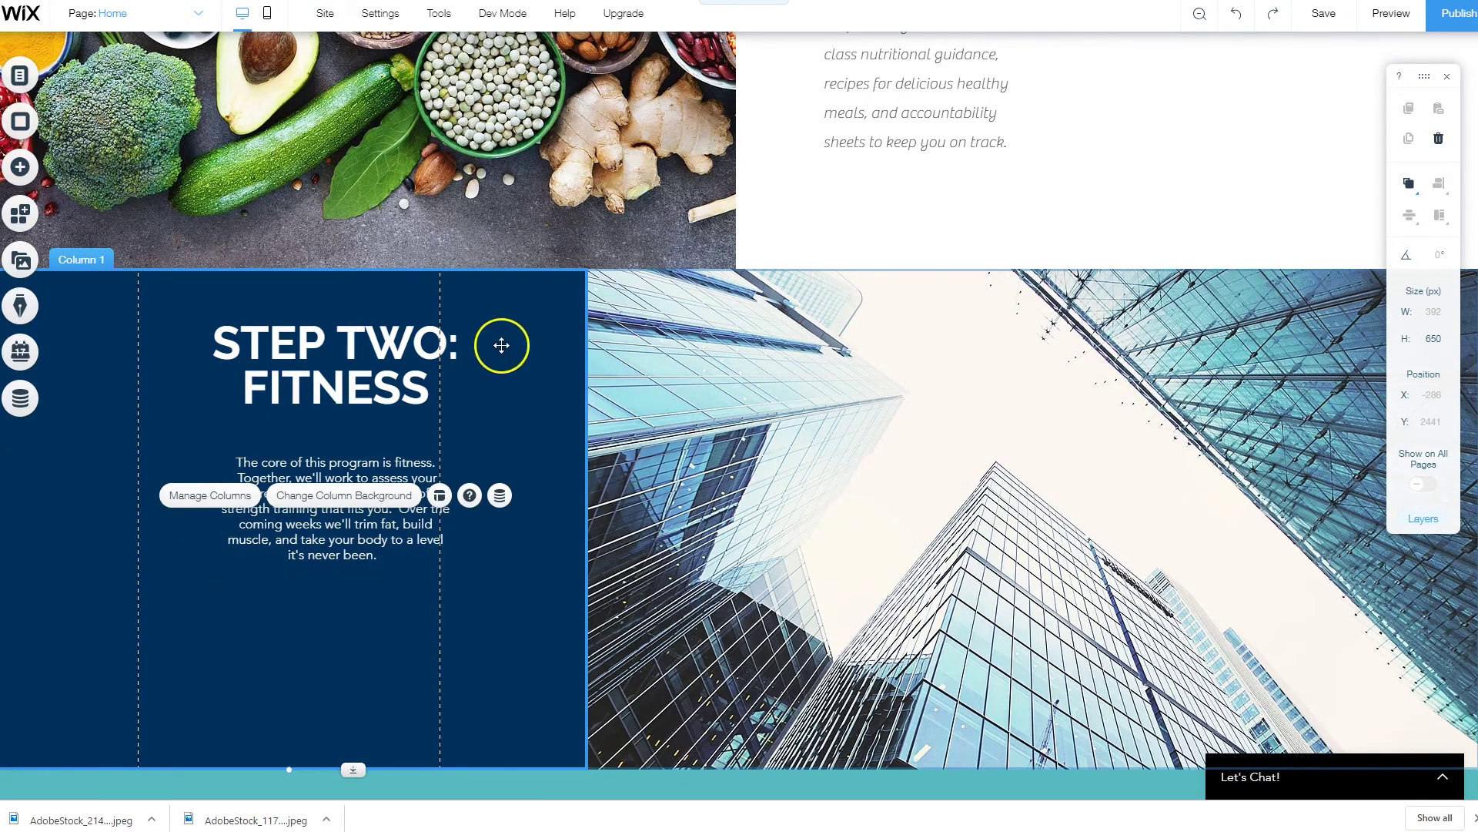
# Replace the skyscraper background of the column beside STEP TWO: FITNESS with the site file AdobeStock_117091198.jpeg
pyautogui.click(720, 441)
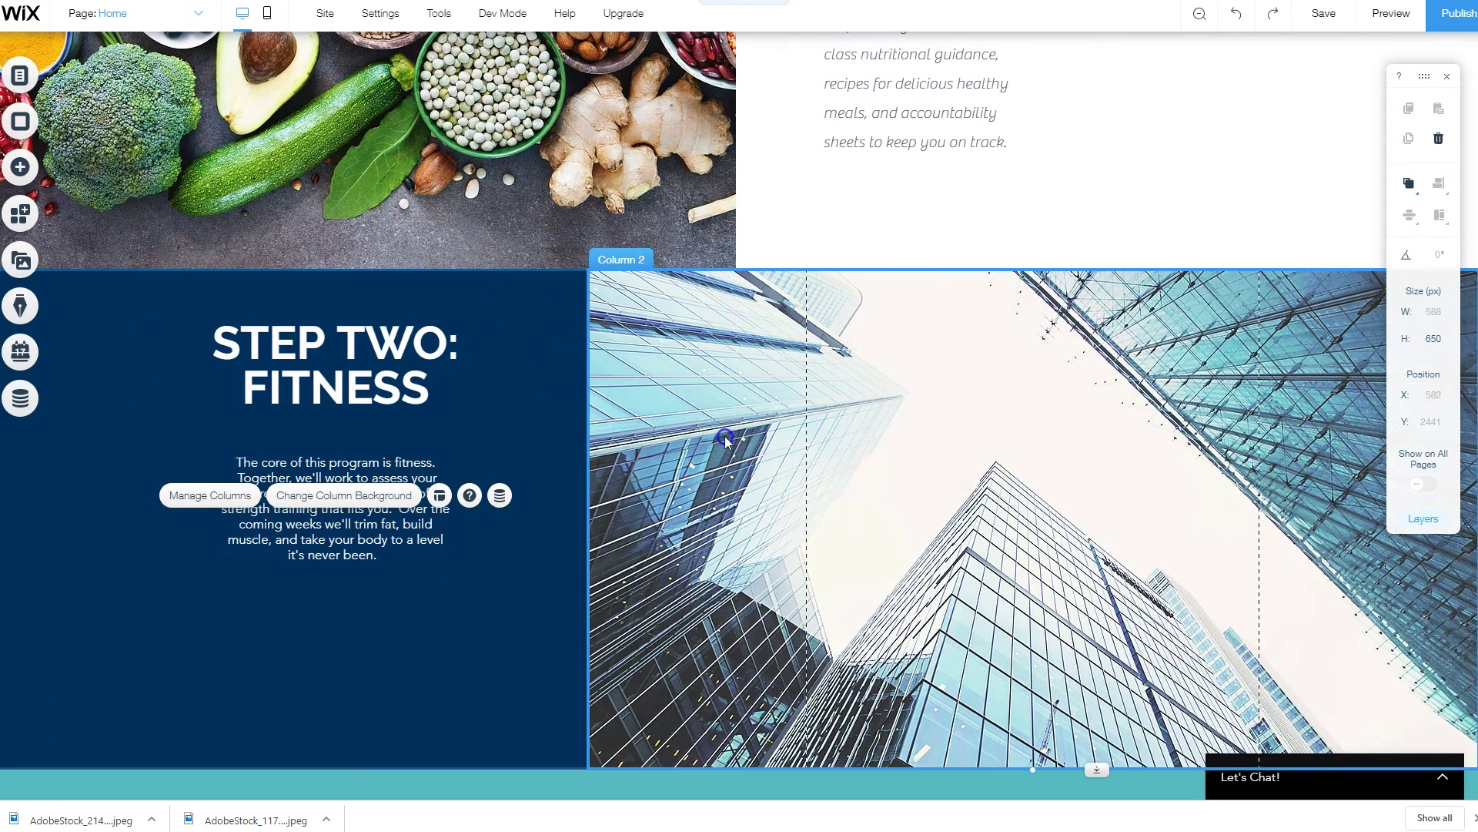
pyautogui.click(848, 396)
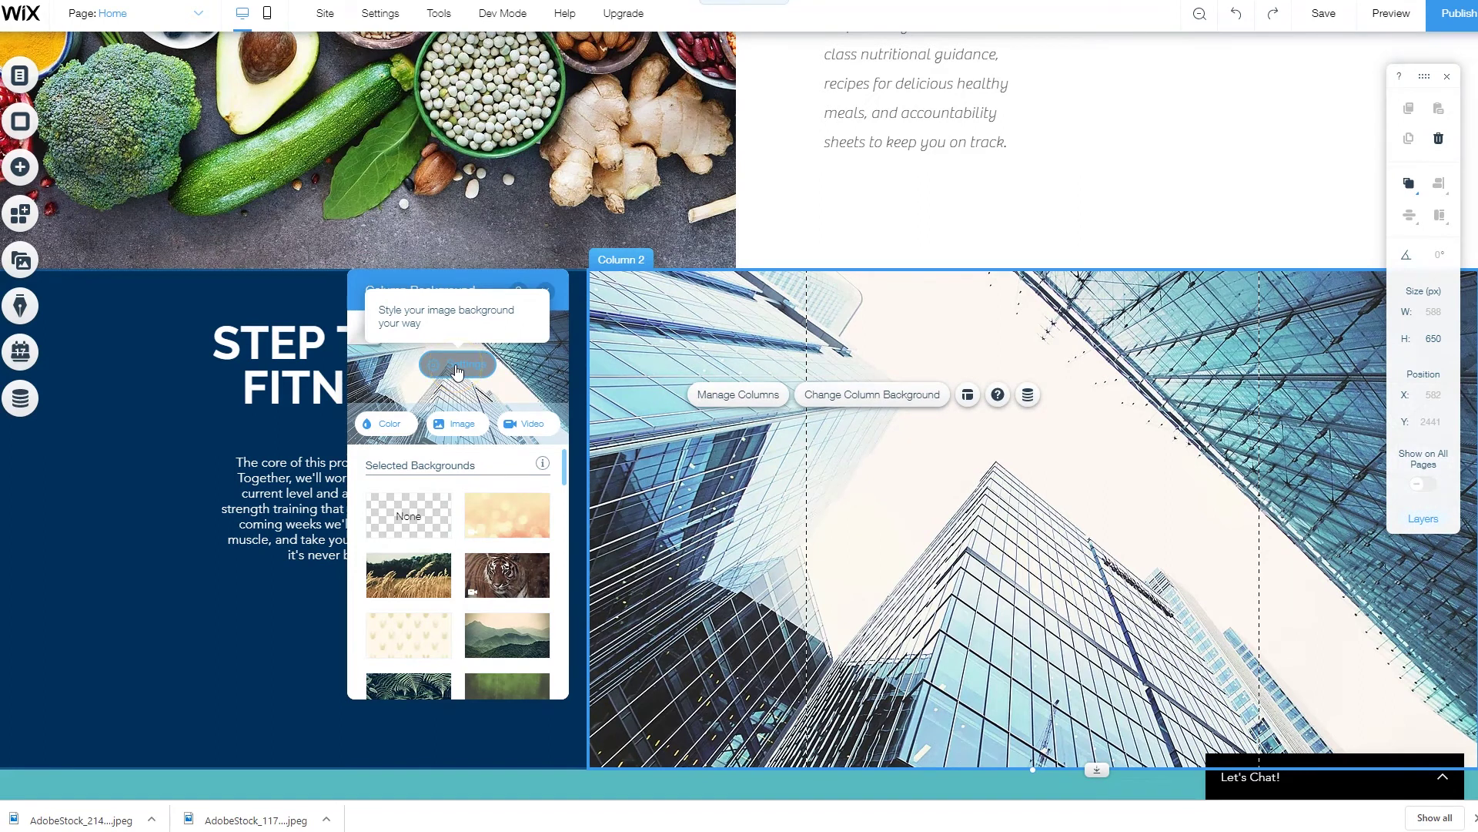
pyautogui.click(458, 367)
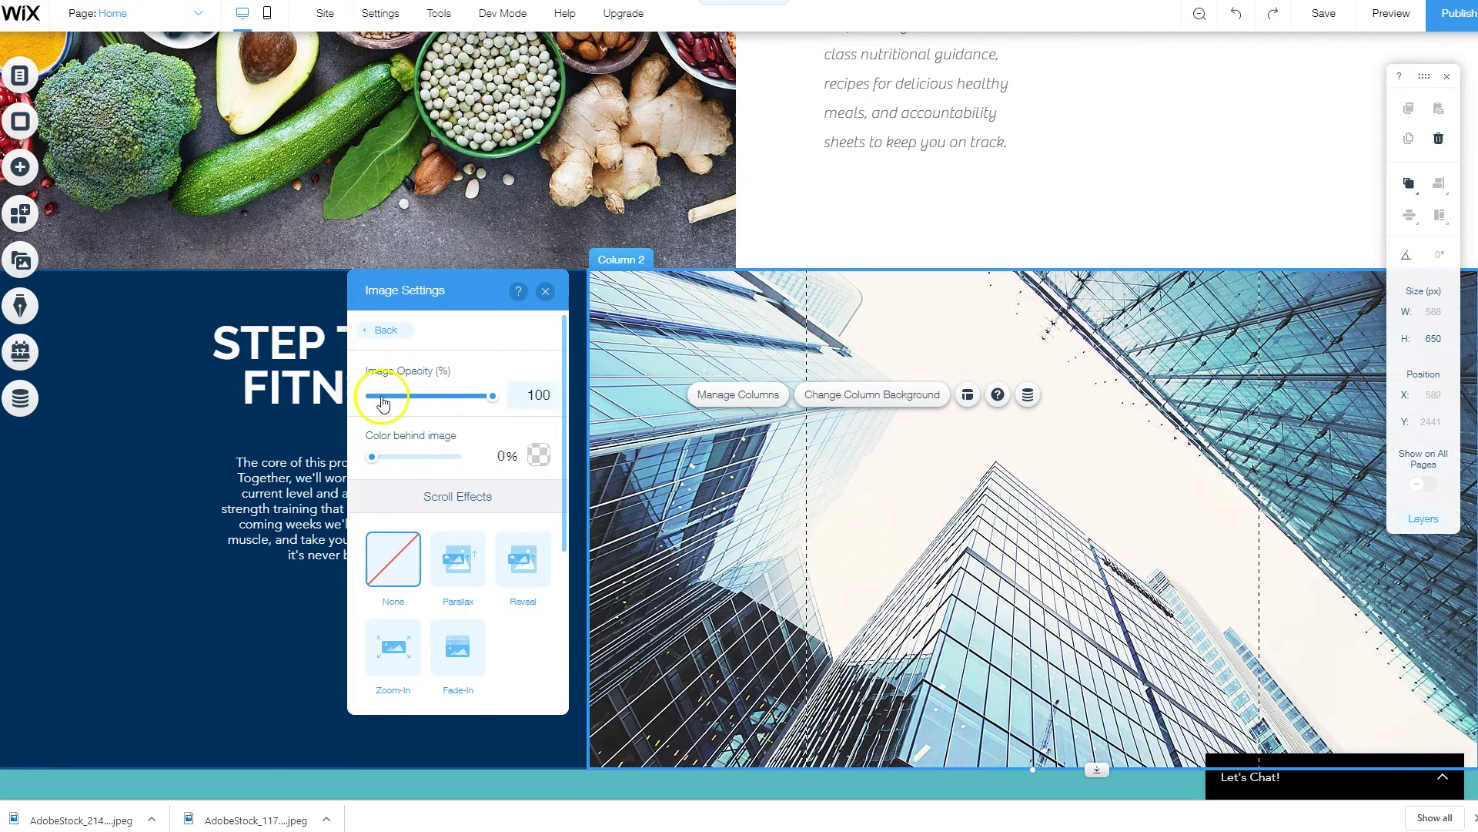
pyautogui.click(375, 332)
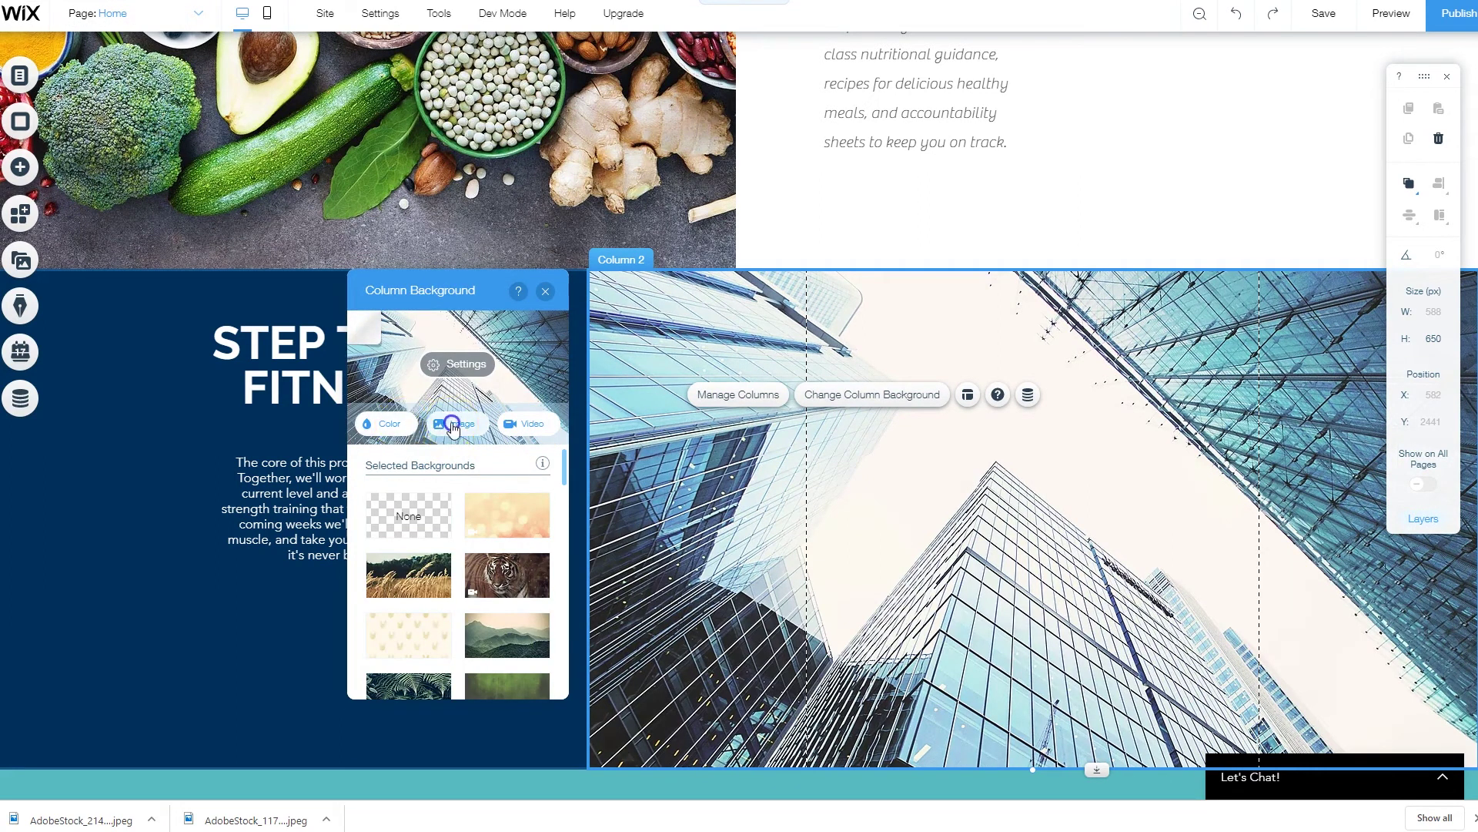
pyautogui.click(454, 426)
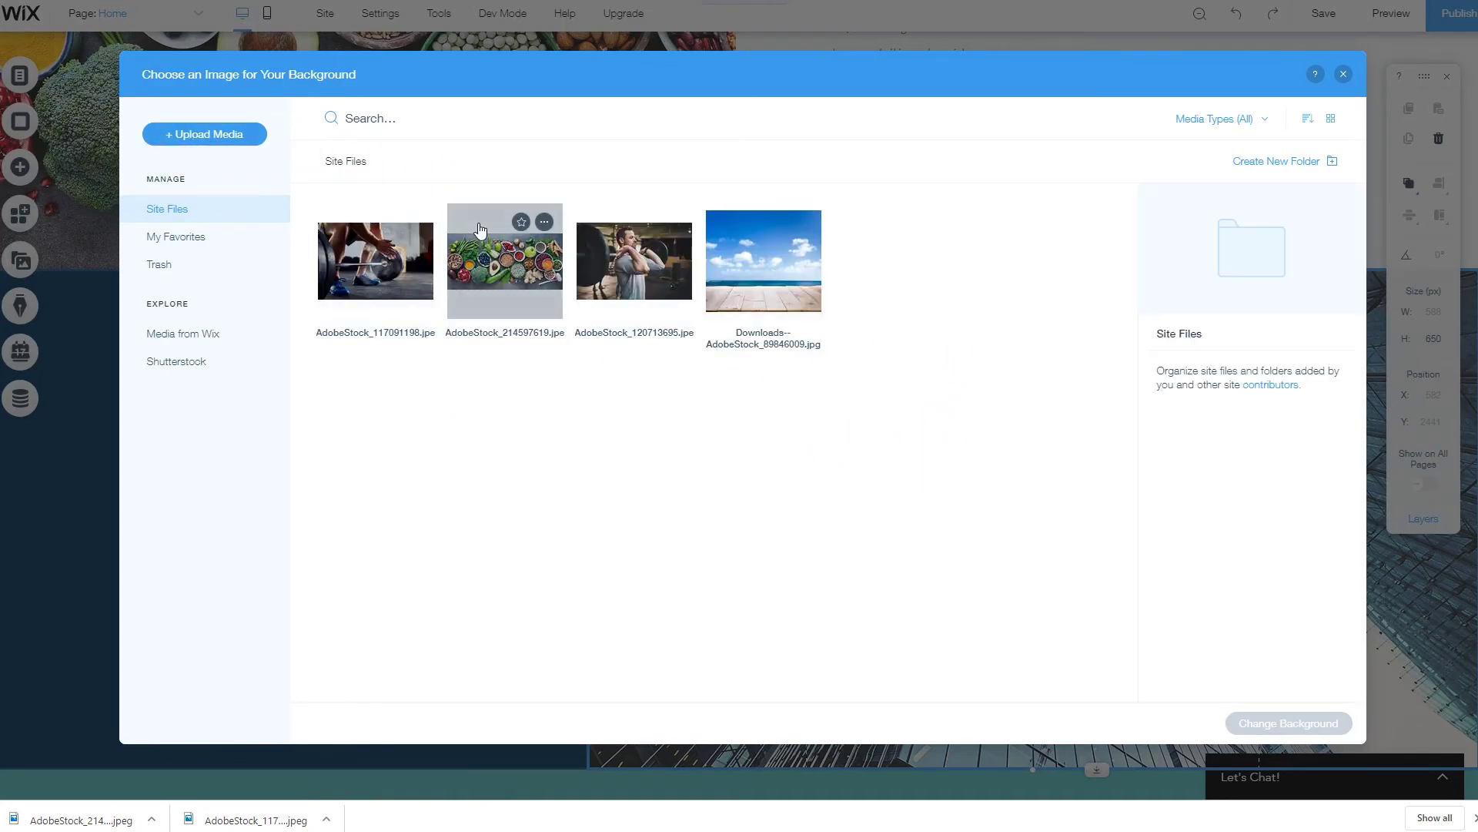
pyautogui.click(389, 256)
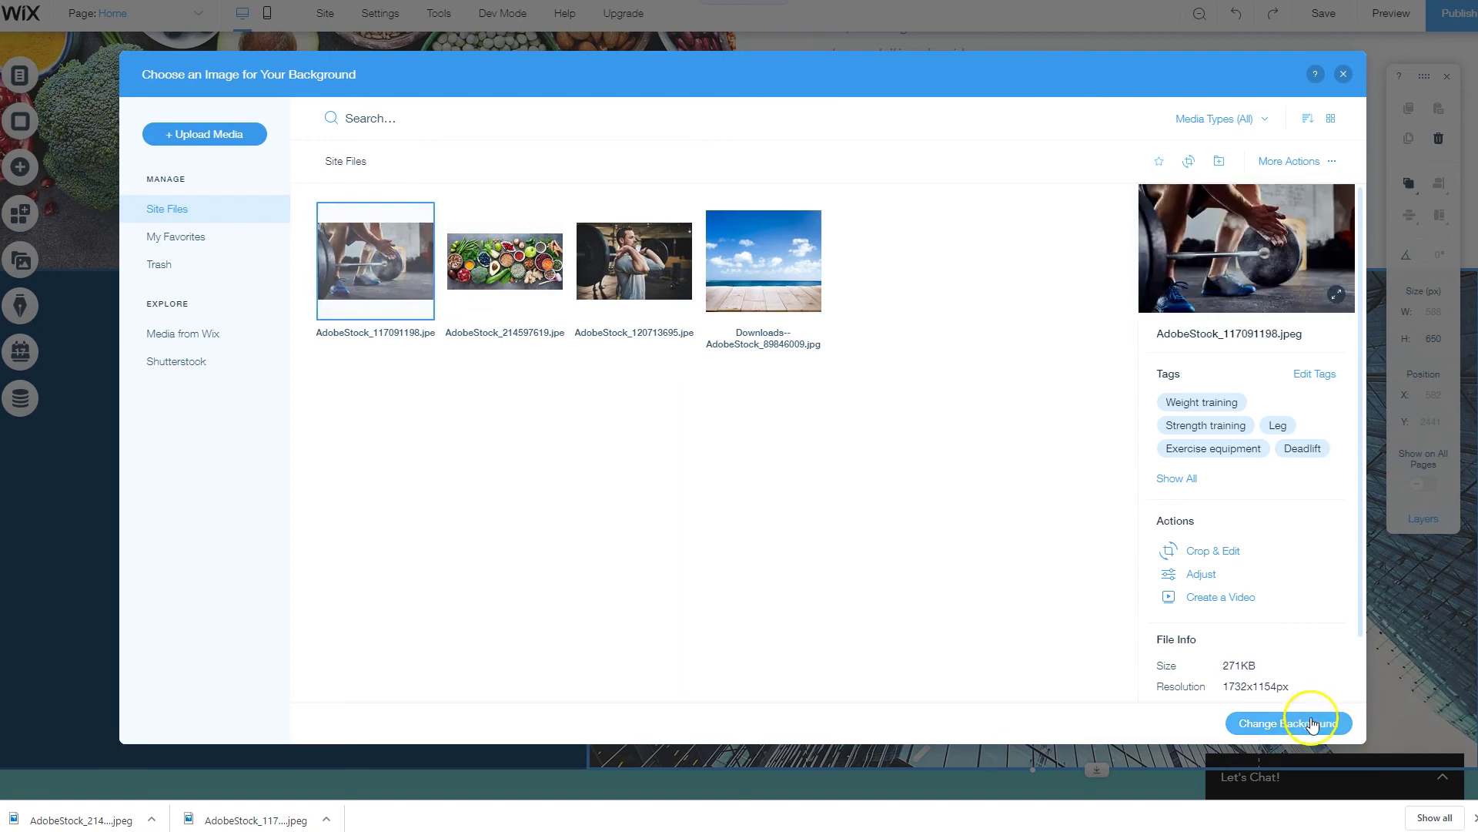
pyautogui.click(1312, 724)
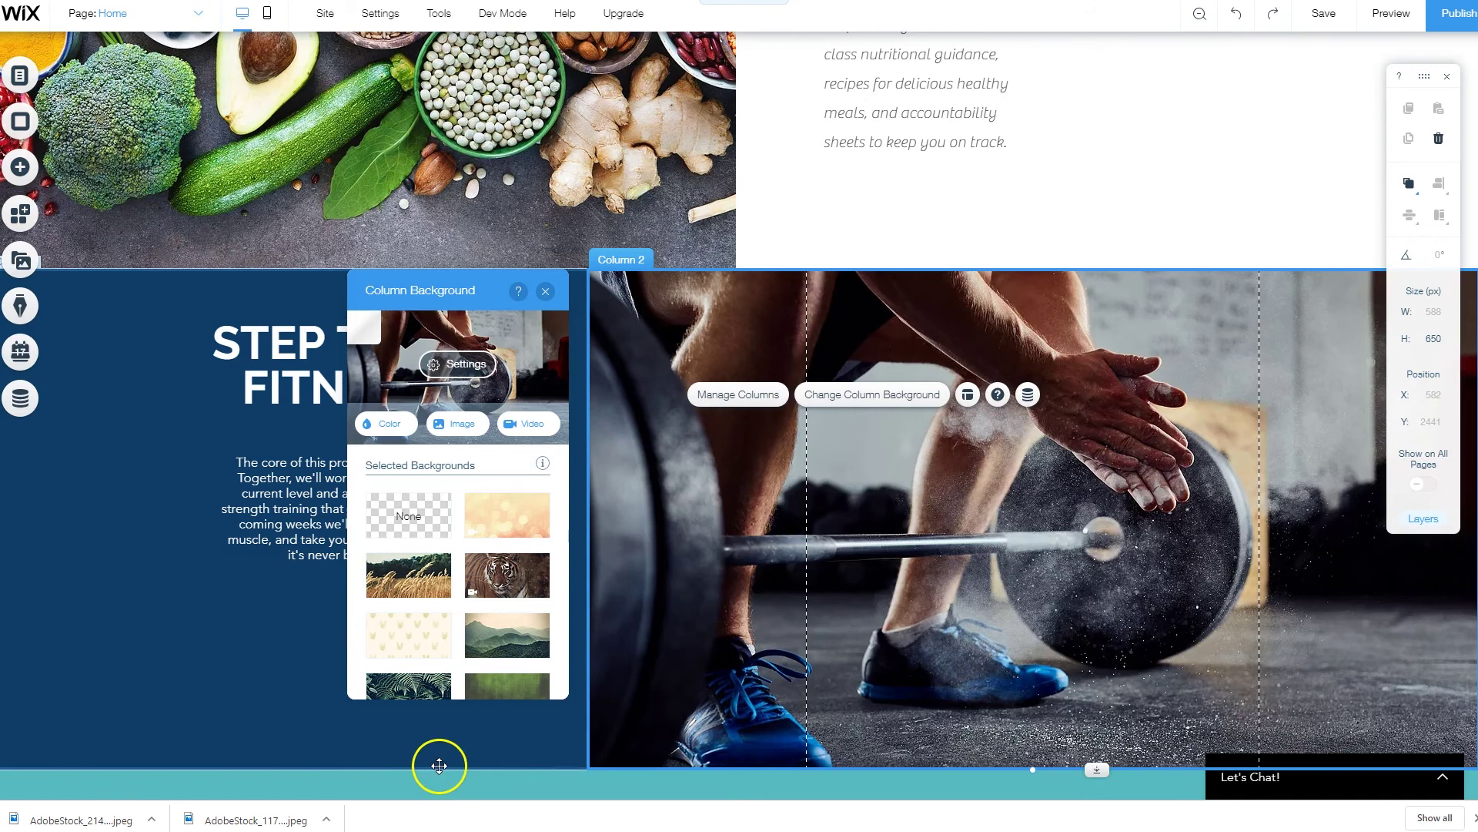
pyautogui.click(439, 765)
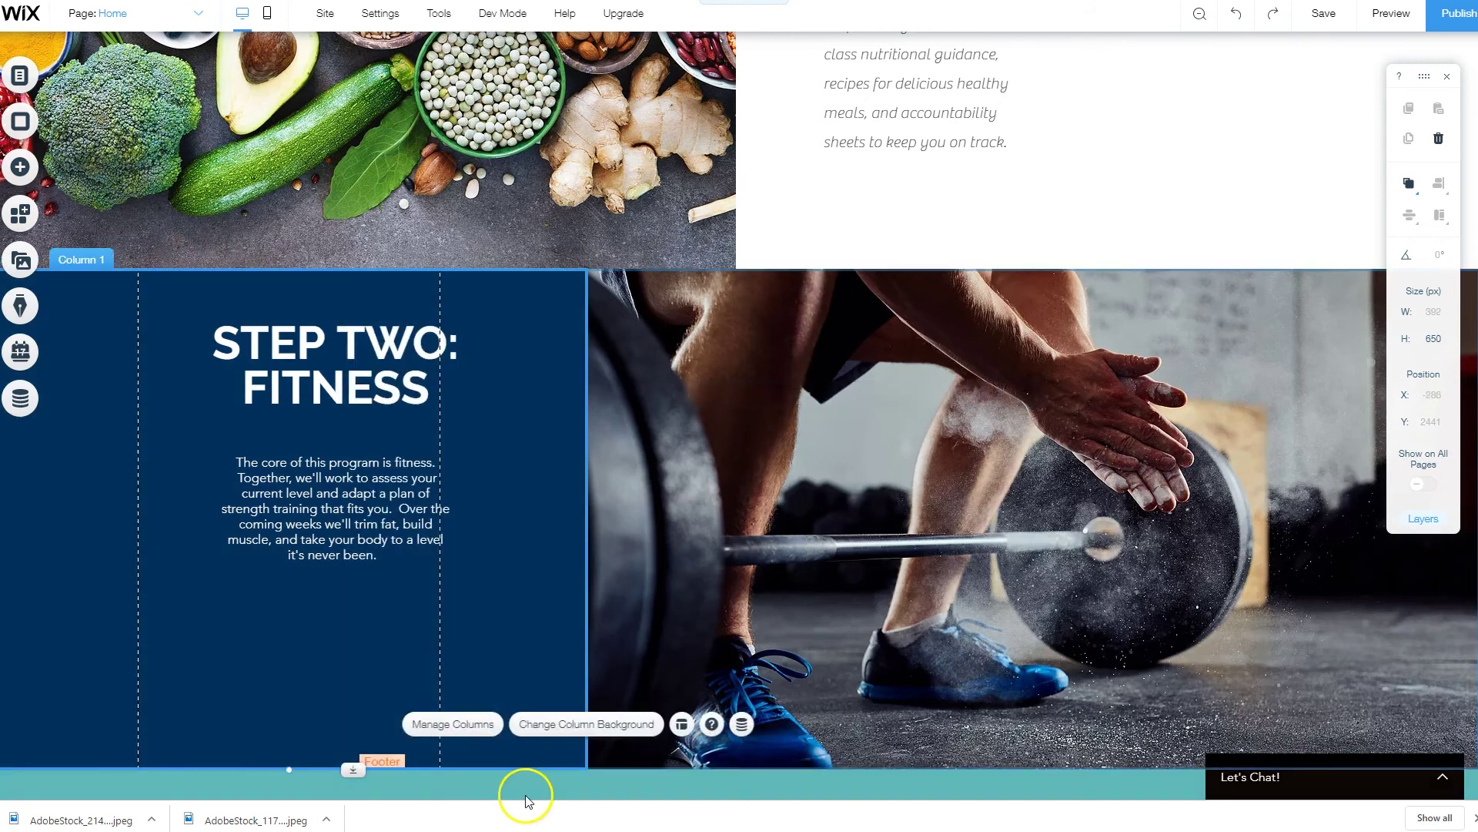
# Review the edited homepage from the header banner through the About Me, nutrition and fitness strips to the contact footer
pyautogui.scroll(3, 783, 590)
pyautogui.scroll(-7, 783, 589)
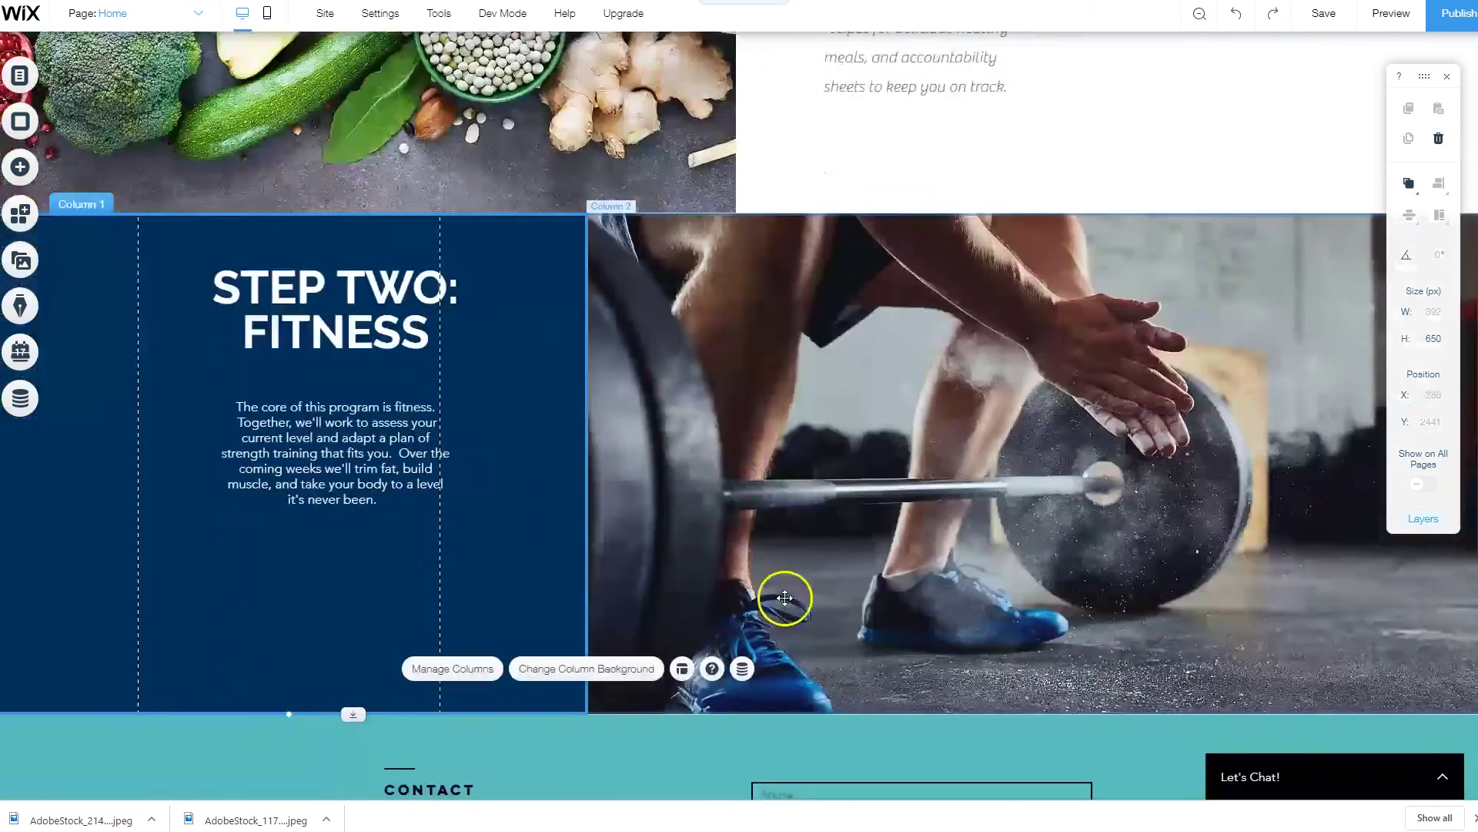
pyautogui.scroll(3, 785, 597)
pyautogui.scroll(12, 786, 601)
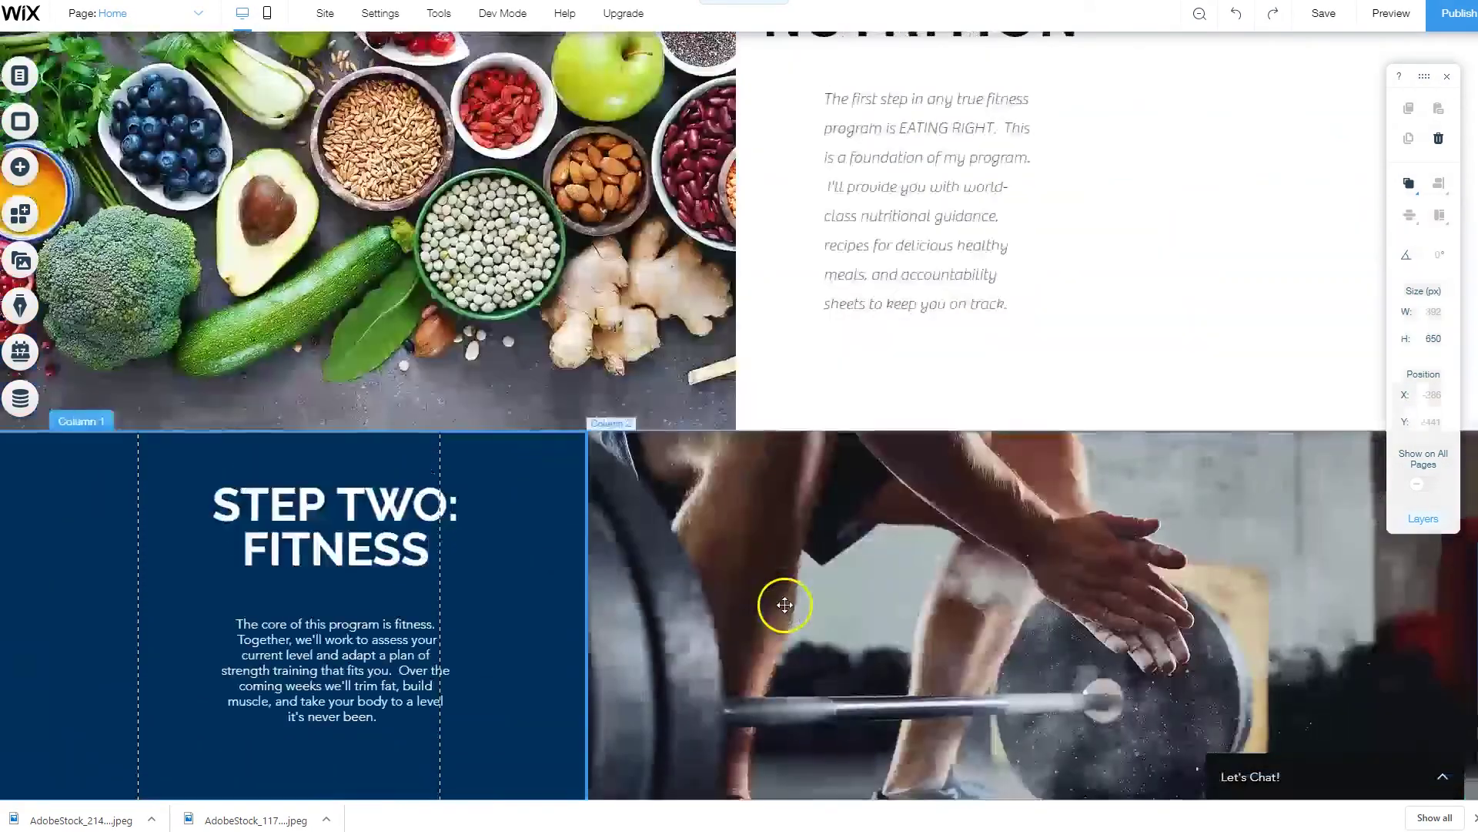
pyautogui.scroll(6, 799, 609)
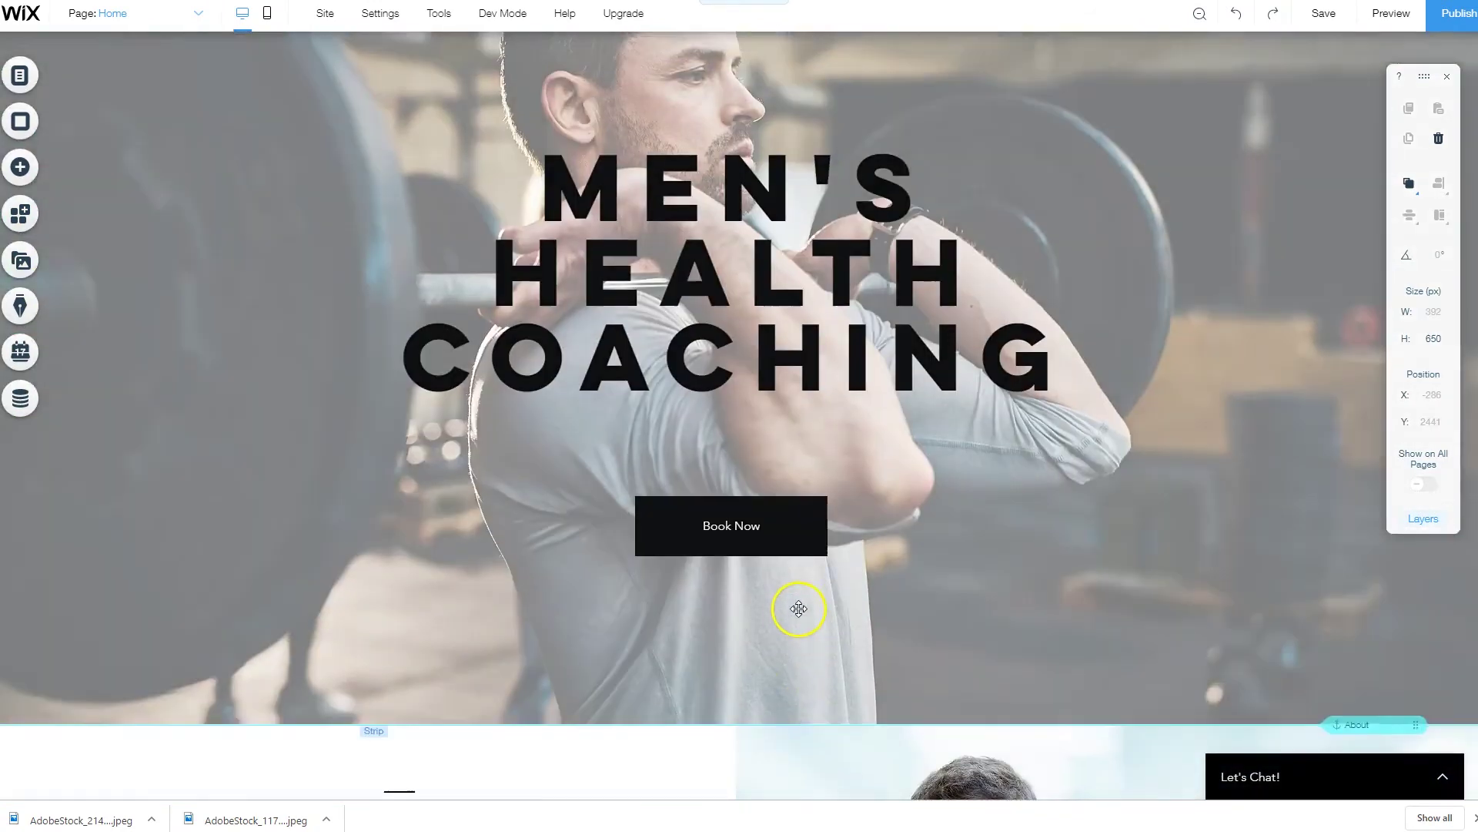
pyautogui.scroll(-15, 1052, 605)
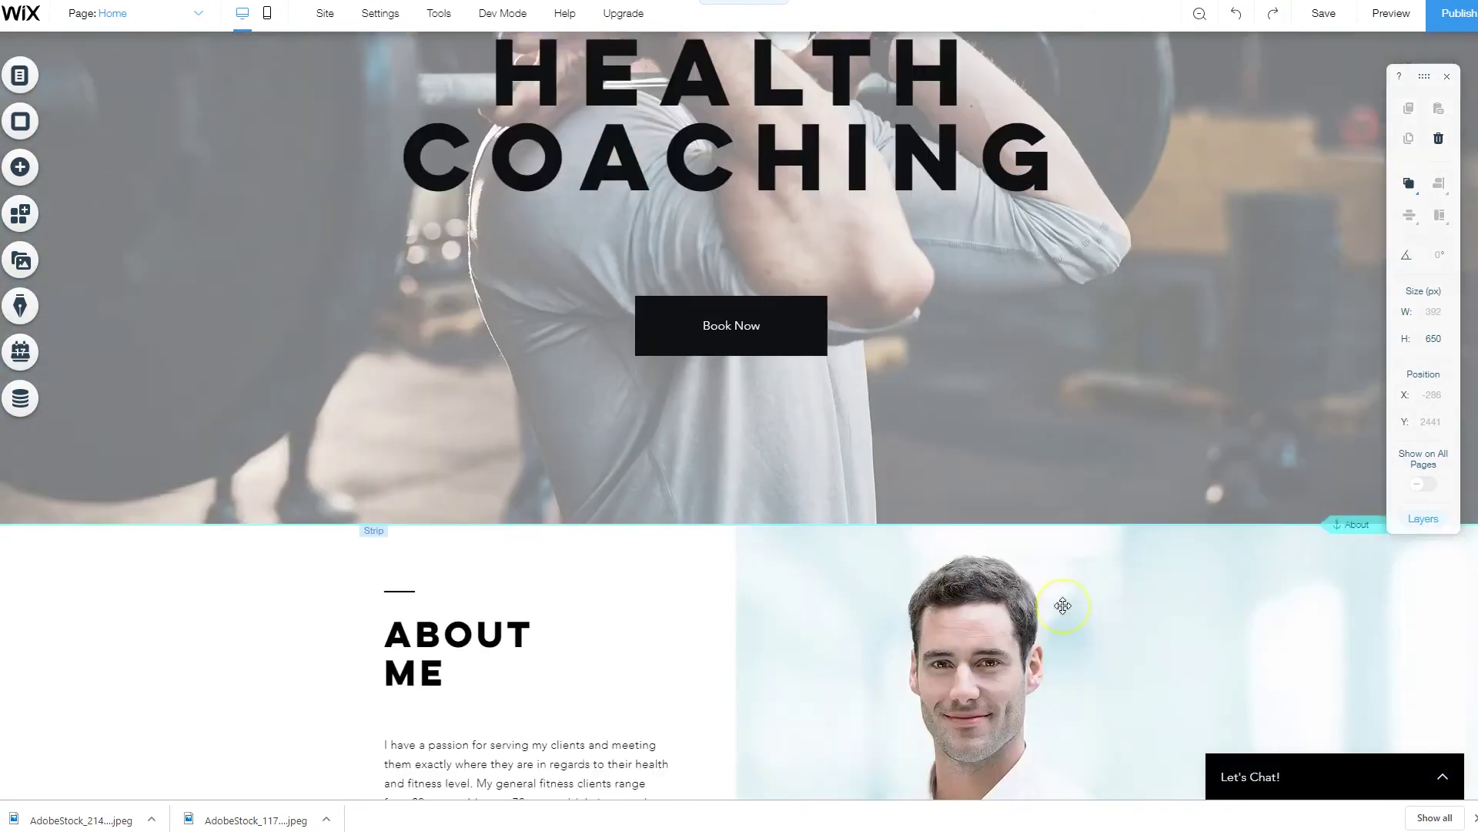
pyautogui.scroll(-6, 1056, 625)
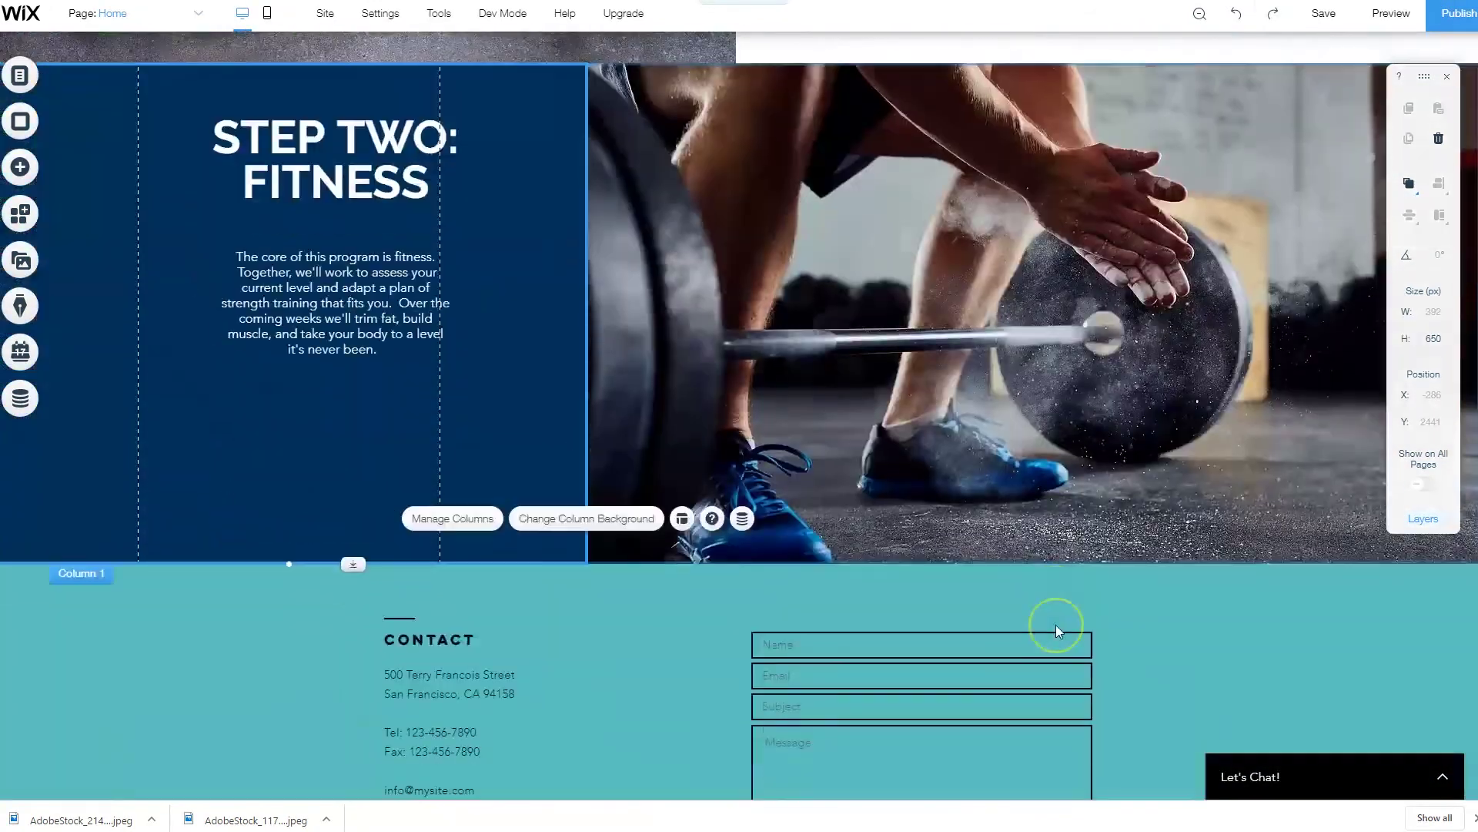
pyautogui.scroll(5, 1055, 625)
pyautogui.scroll(12, 1056, 643)
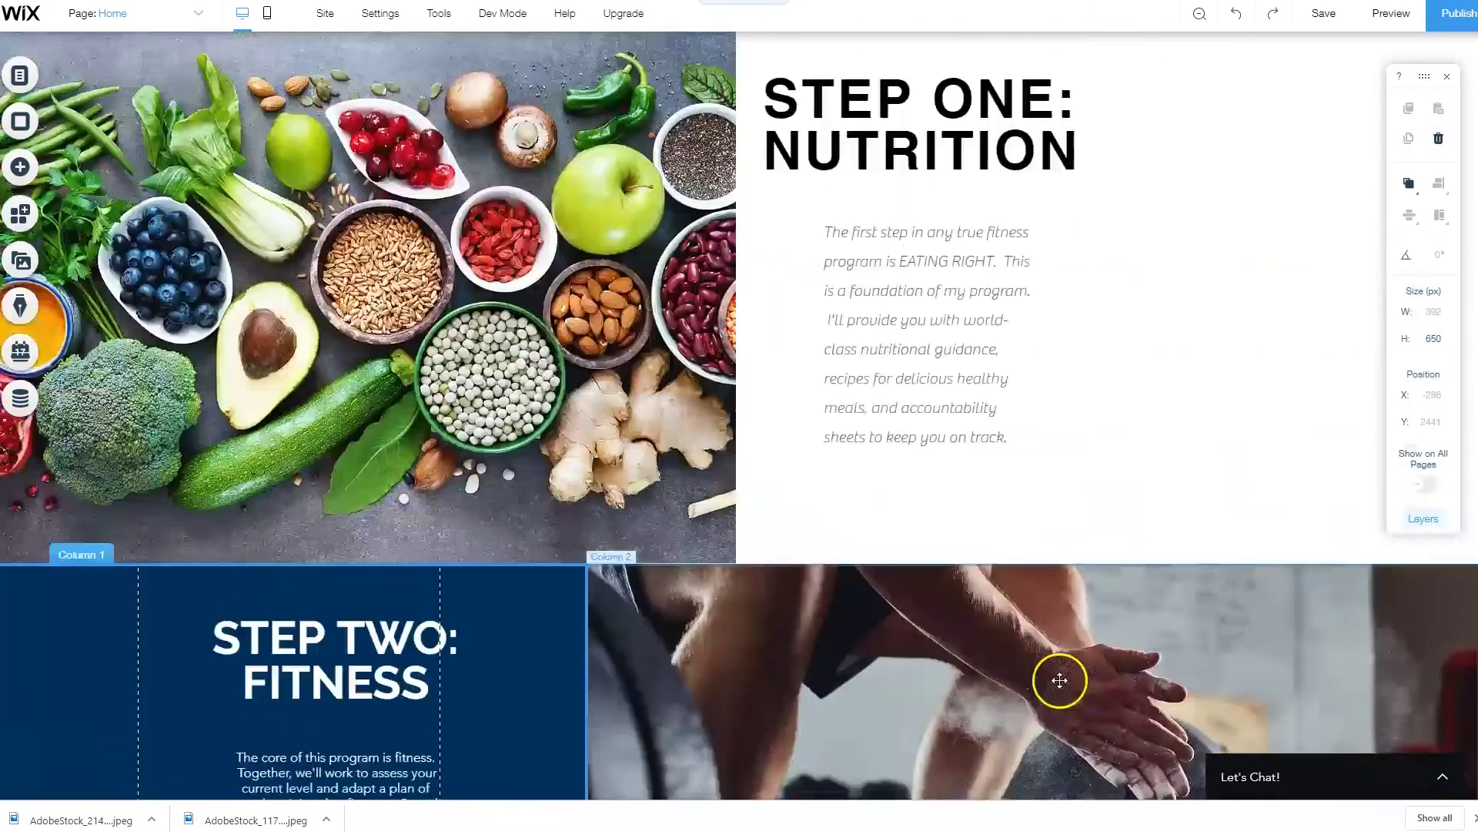
pyautogui.scroll(3, 1072, 653)
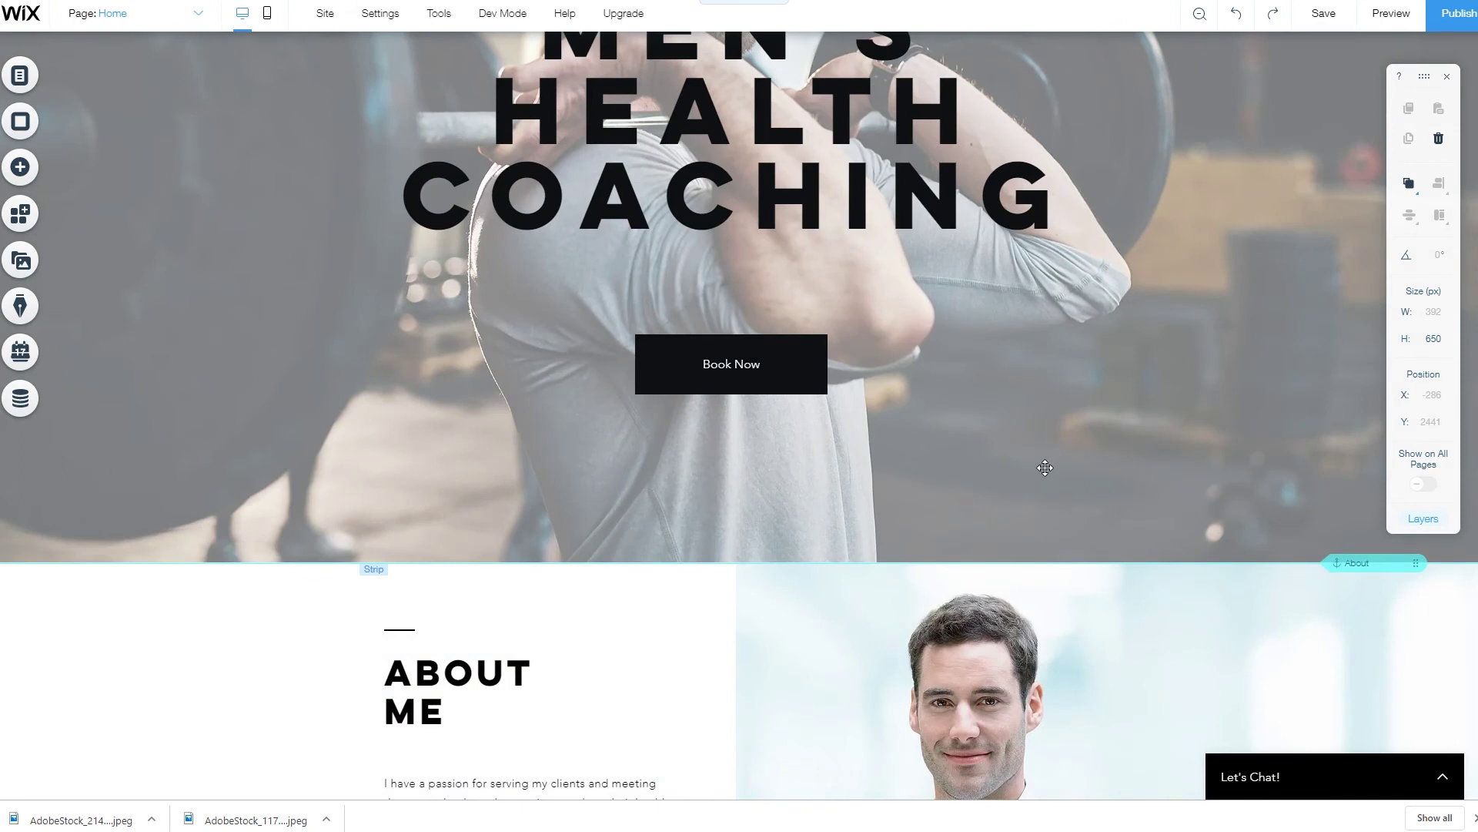
pyautogui.scroll(4, 1044, 467)
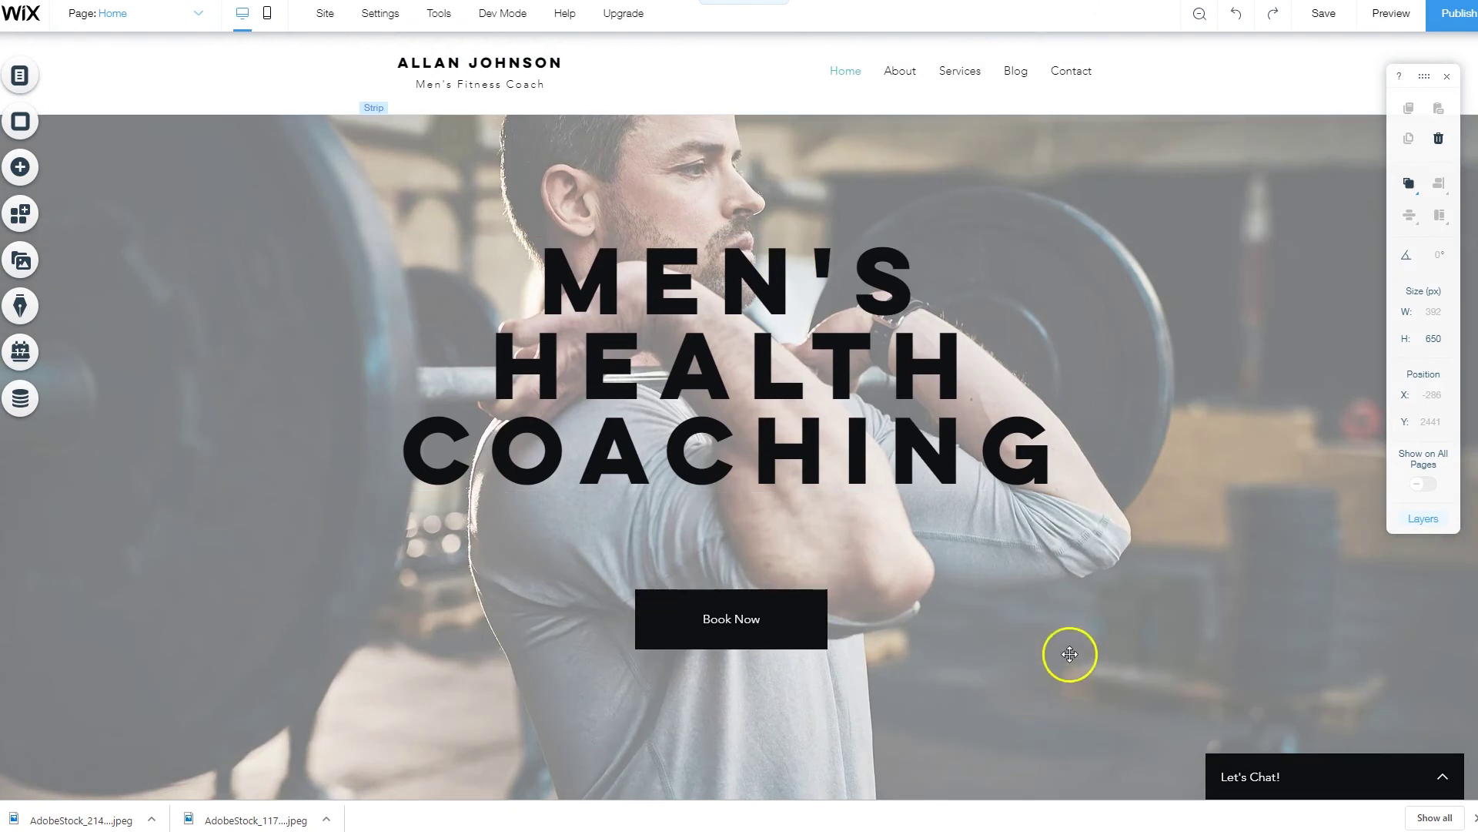
pyautogui.scroll(-8, 1069, 649)
pyautogui.scroll(-4, 906, 737)
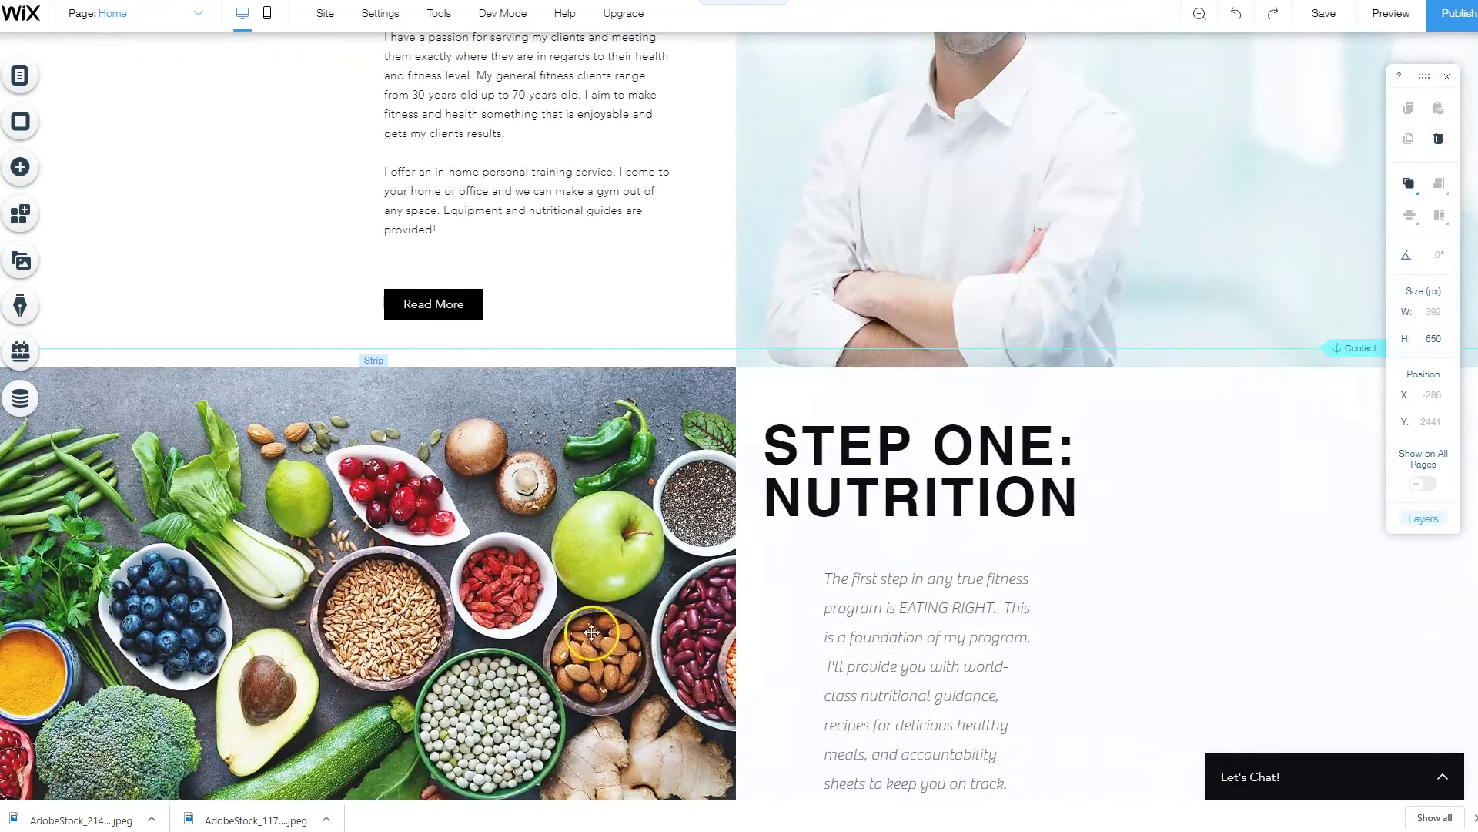
pyautogui.scroll(10, 885, 621)
pyautogui.scroll(2, 612, 661)
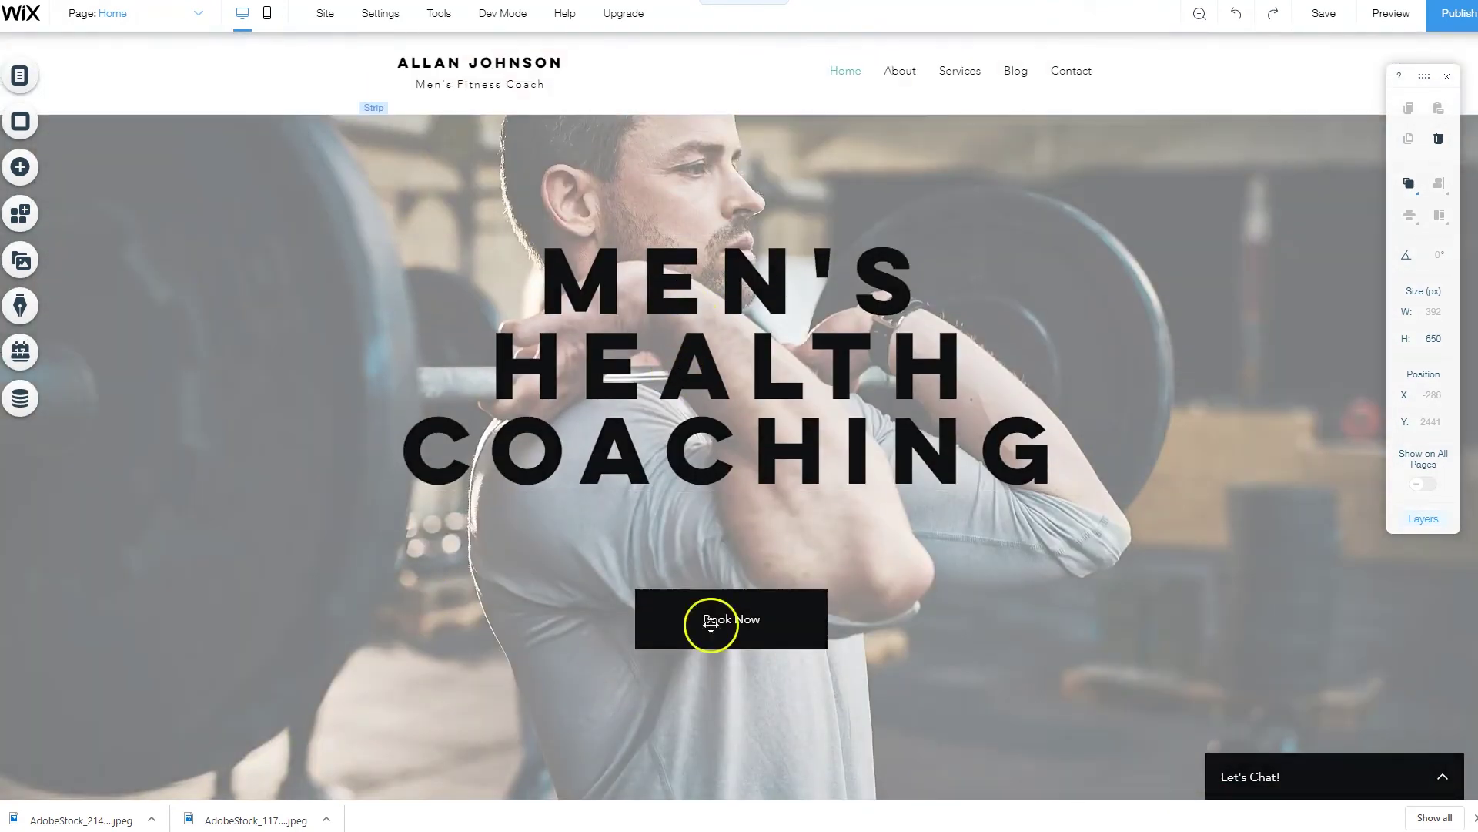
pyautogui.scroll(-5, 775, 570)
pyautogui.scroll(-4, 778, 574)
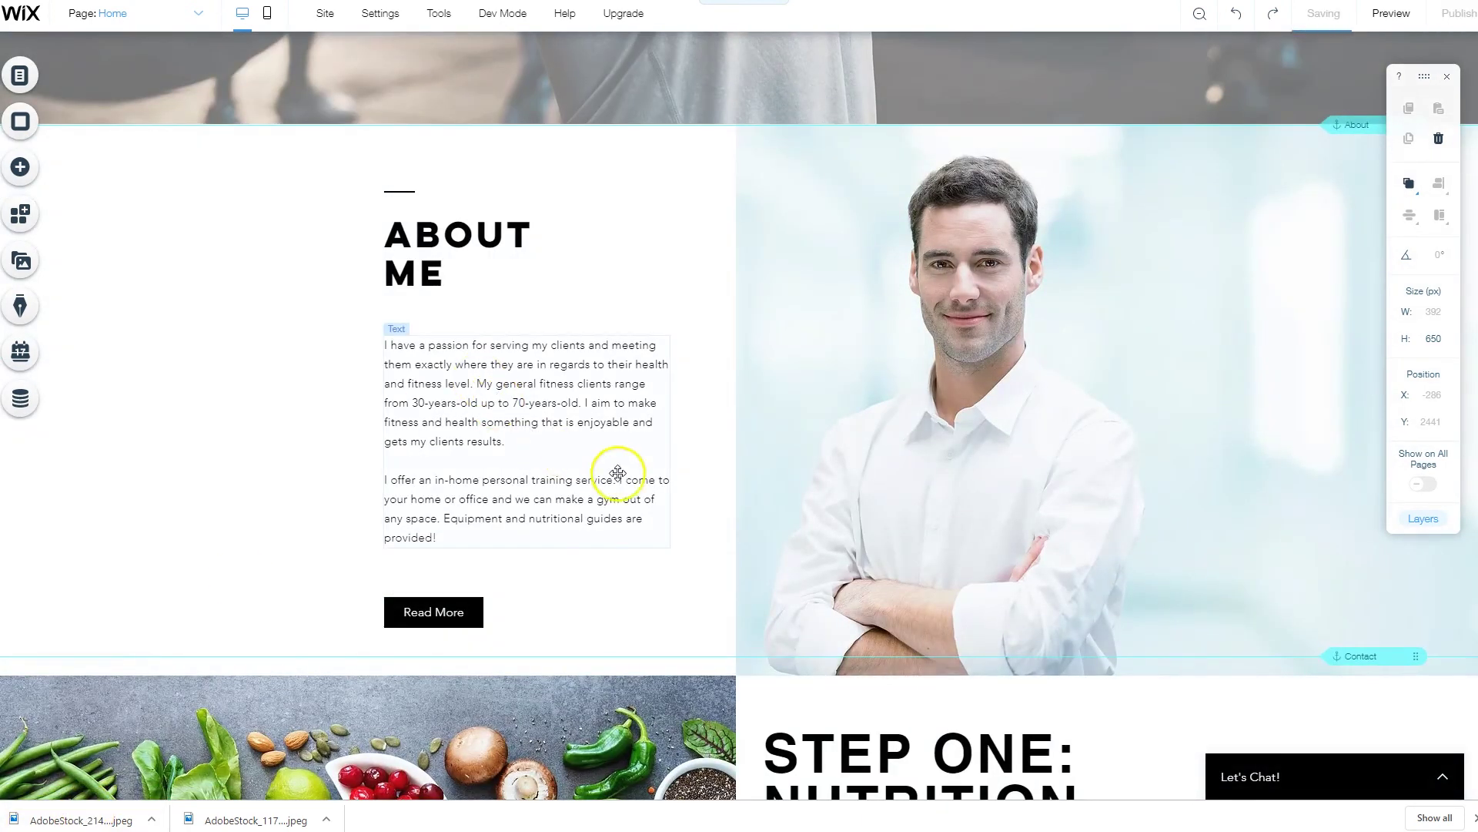
pyautogui.scroll(1, 650, 523)
pyautogui.scroll(2, 325, 508)
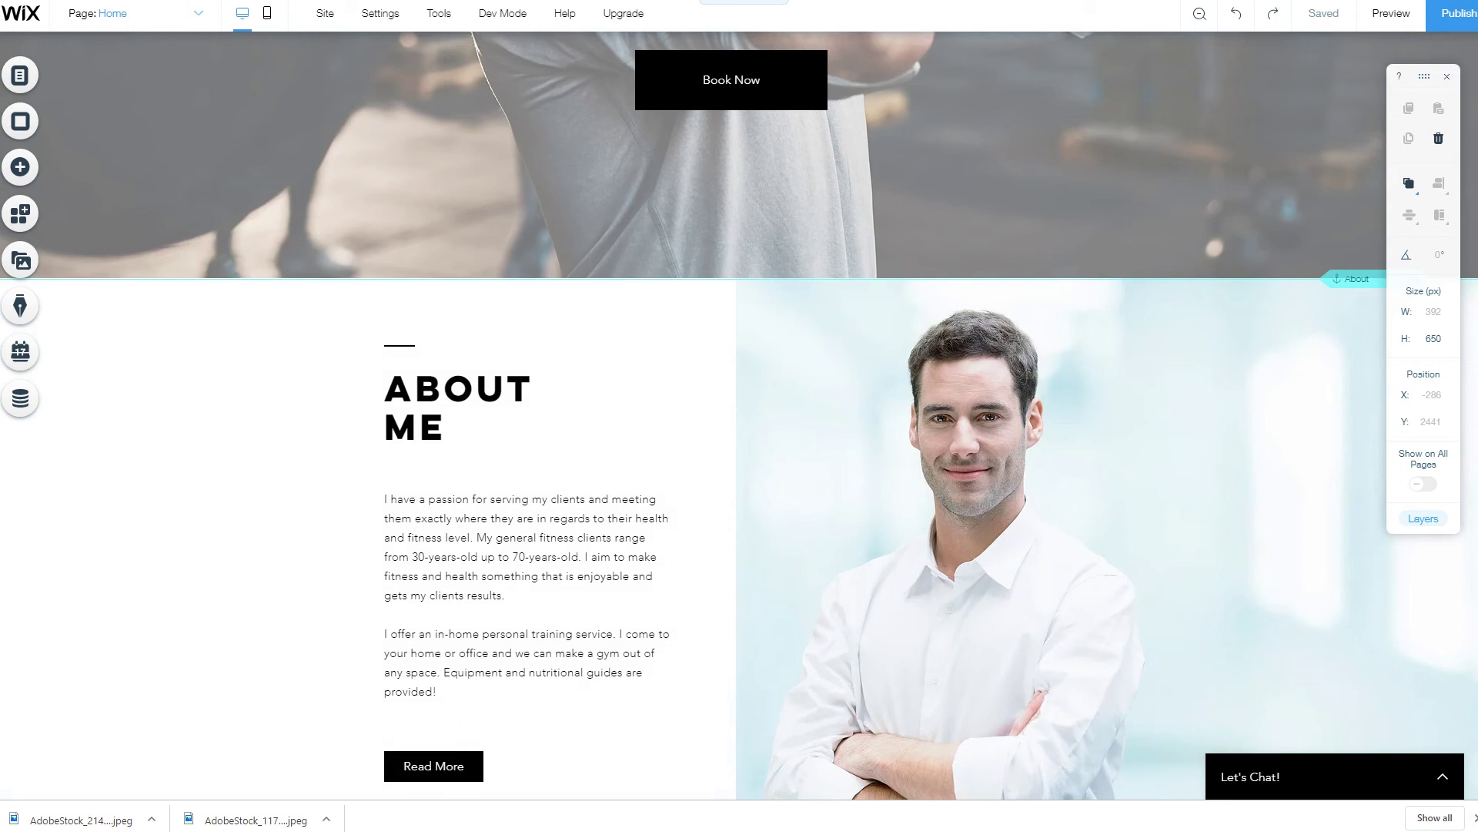
# Close the browser's downloads bar and check the homepage layout again from the header down to the contact section
pyautogui.click(1471, 818)
pyautogui.scroll(-3, 831, 544)
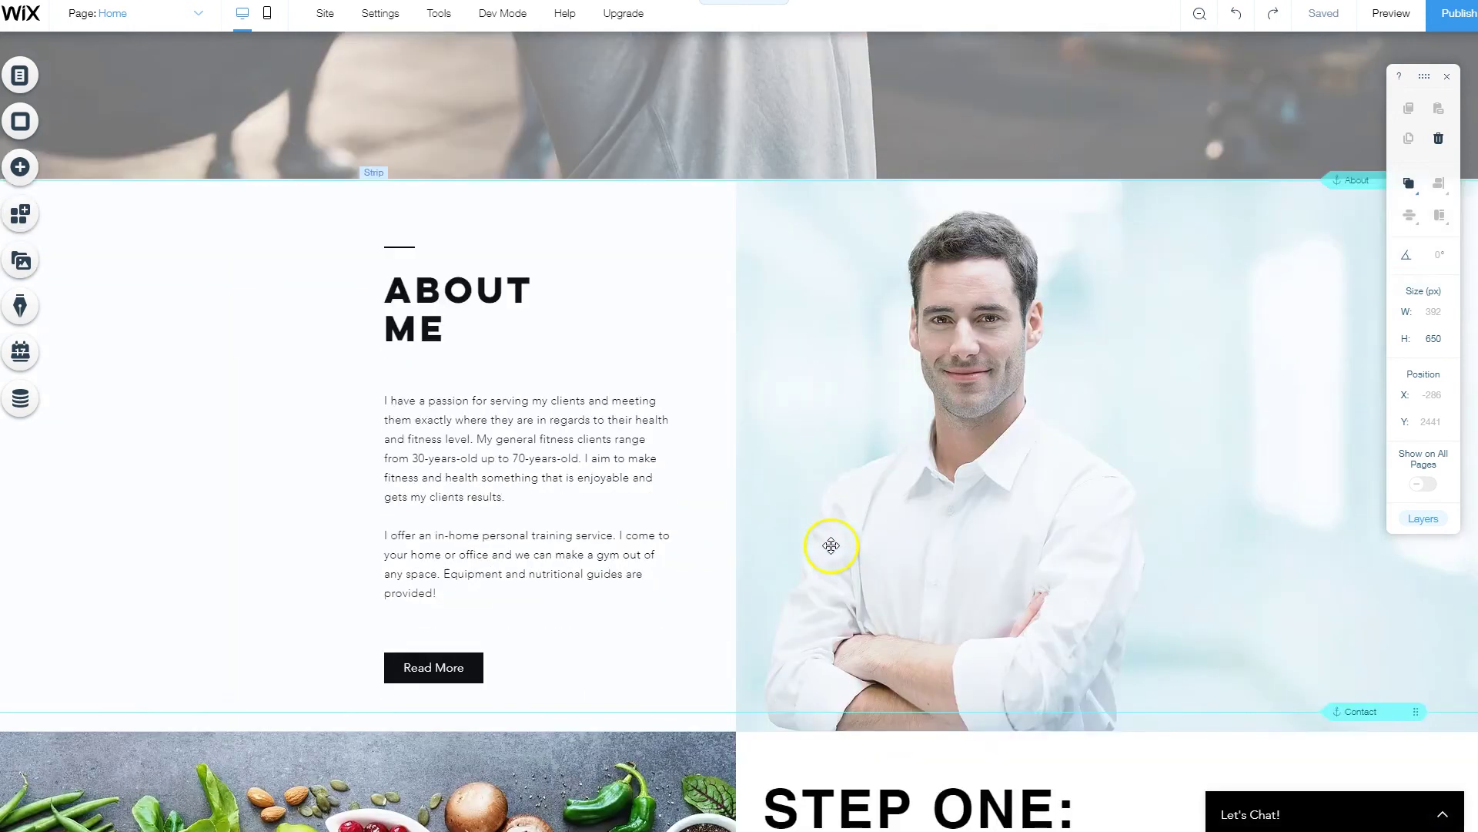
pyautogui.scroll(5, 831, 544)
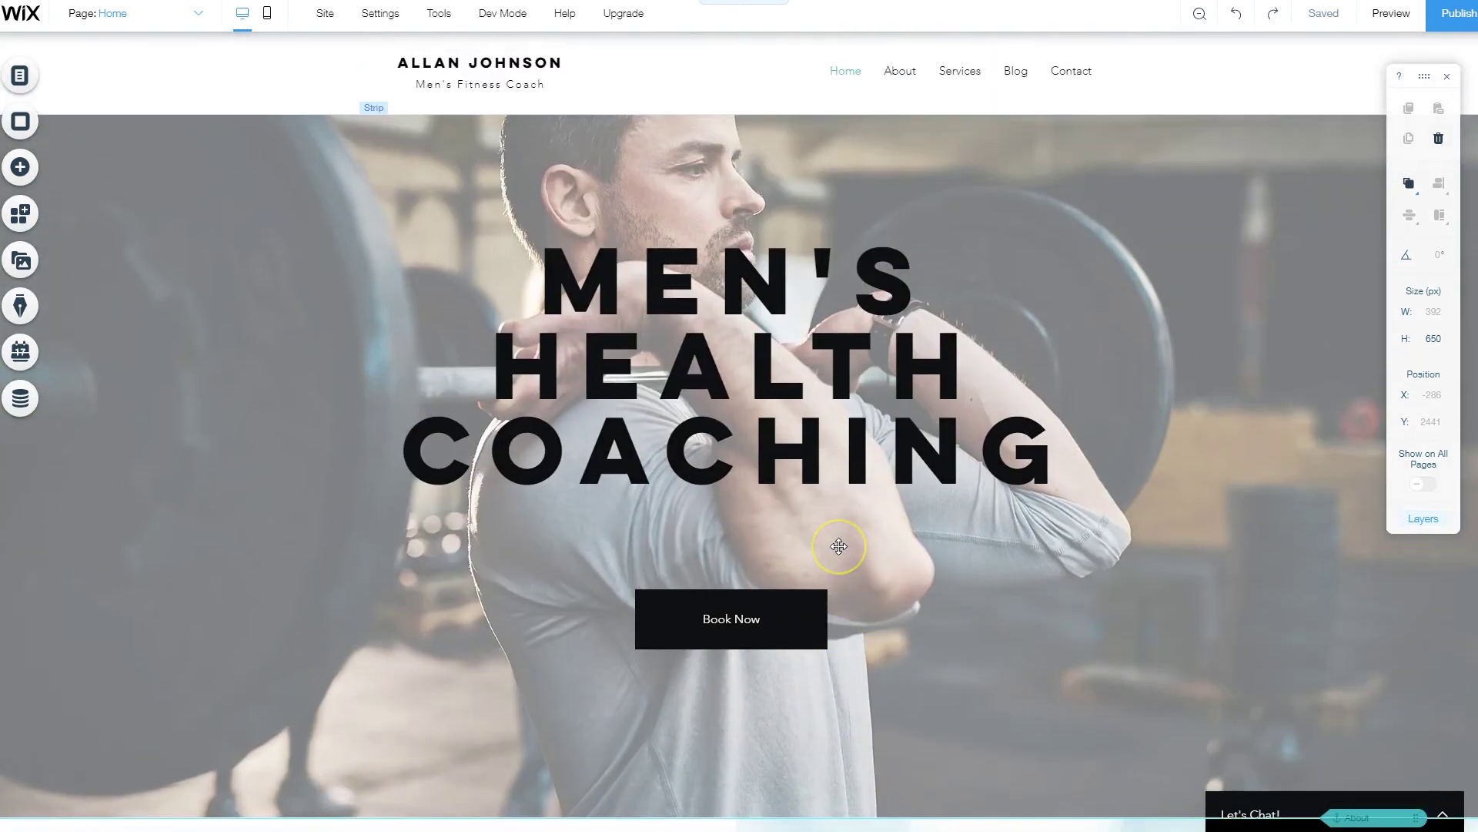
pyautogui.scroll(-7, 838, 545)
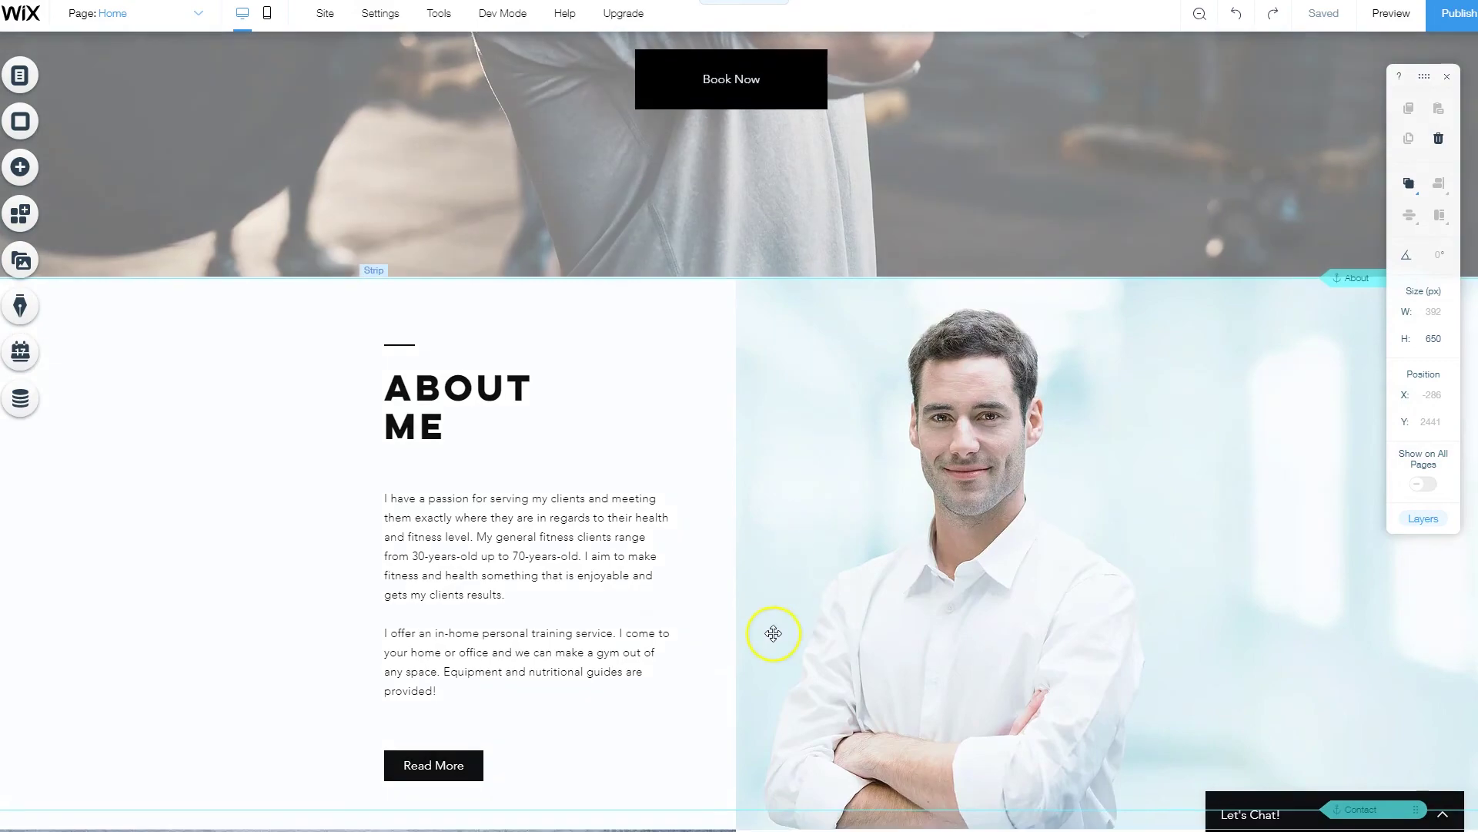
pyautogui.scroll(-4, 773, 630)
pyautogui.scroll(-13, 773, 635)
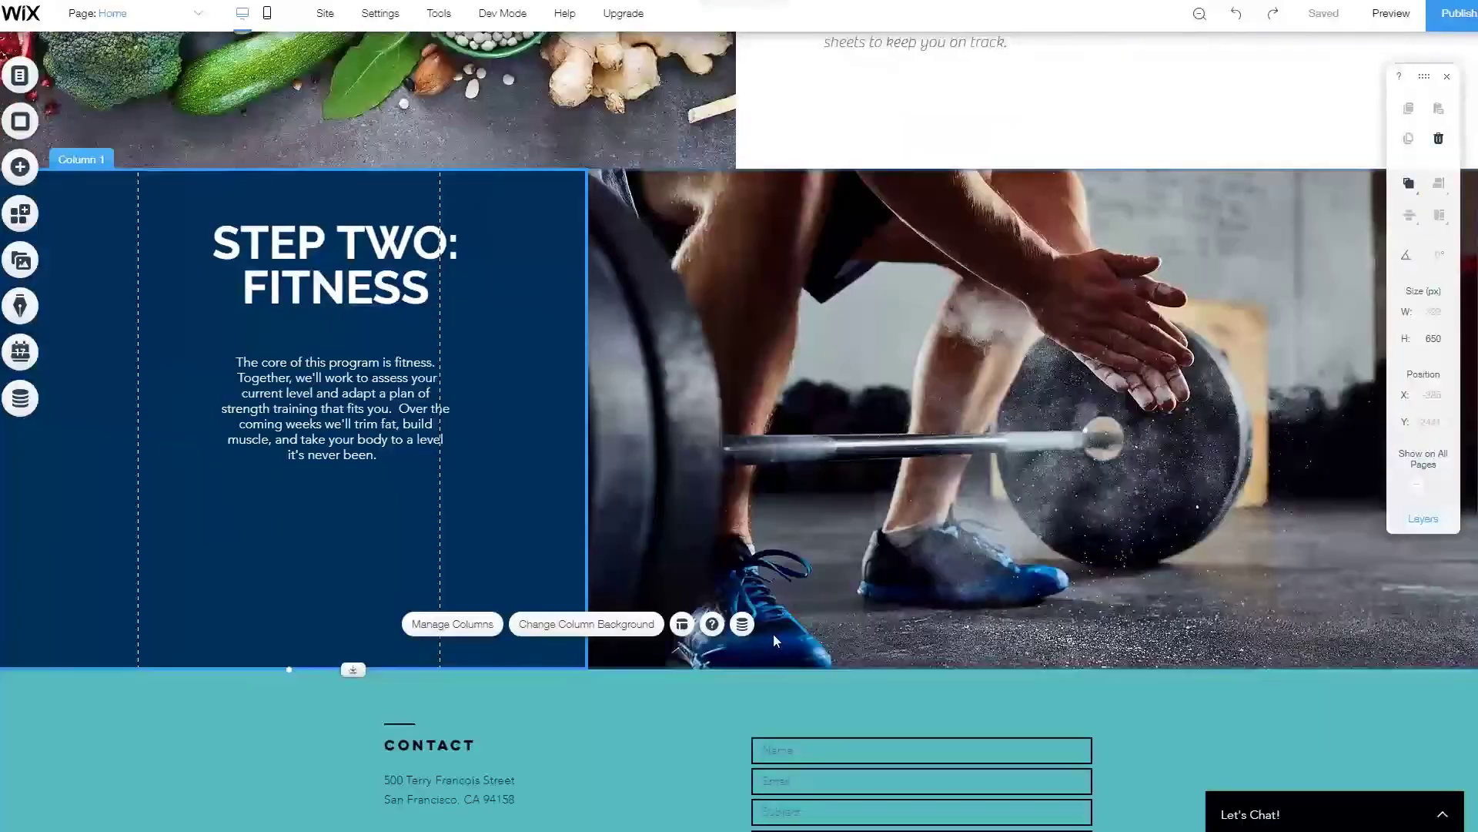
pyautogui.scroll(15, 773, 635)
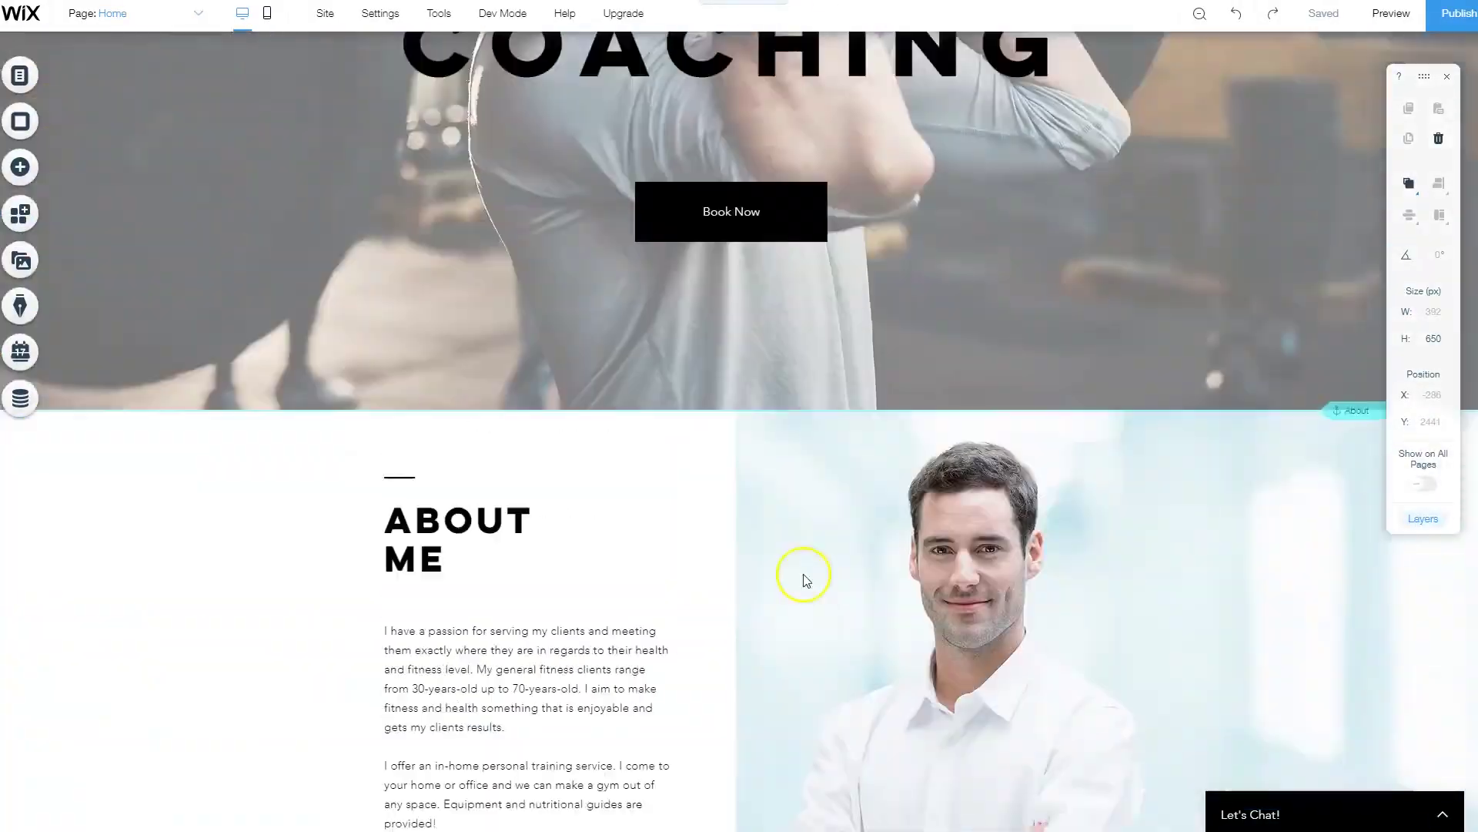
pyautogui.scroll(4, 1187, 115)
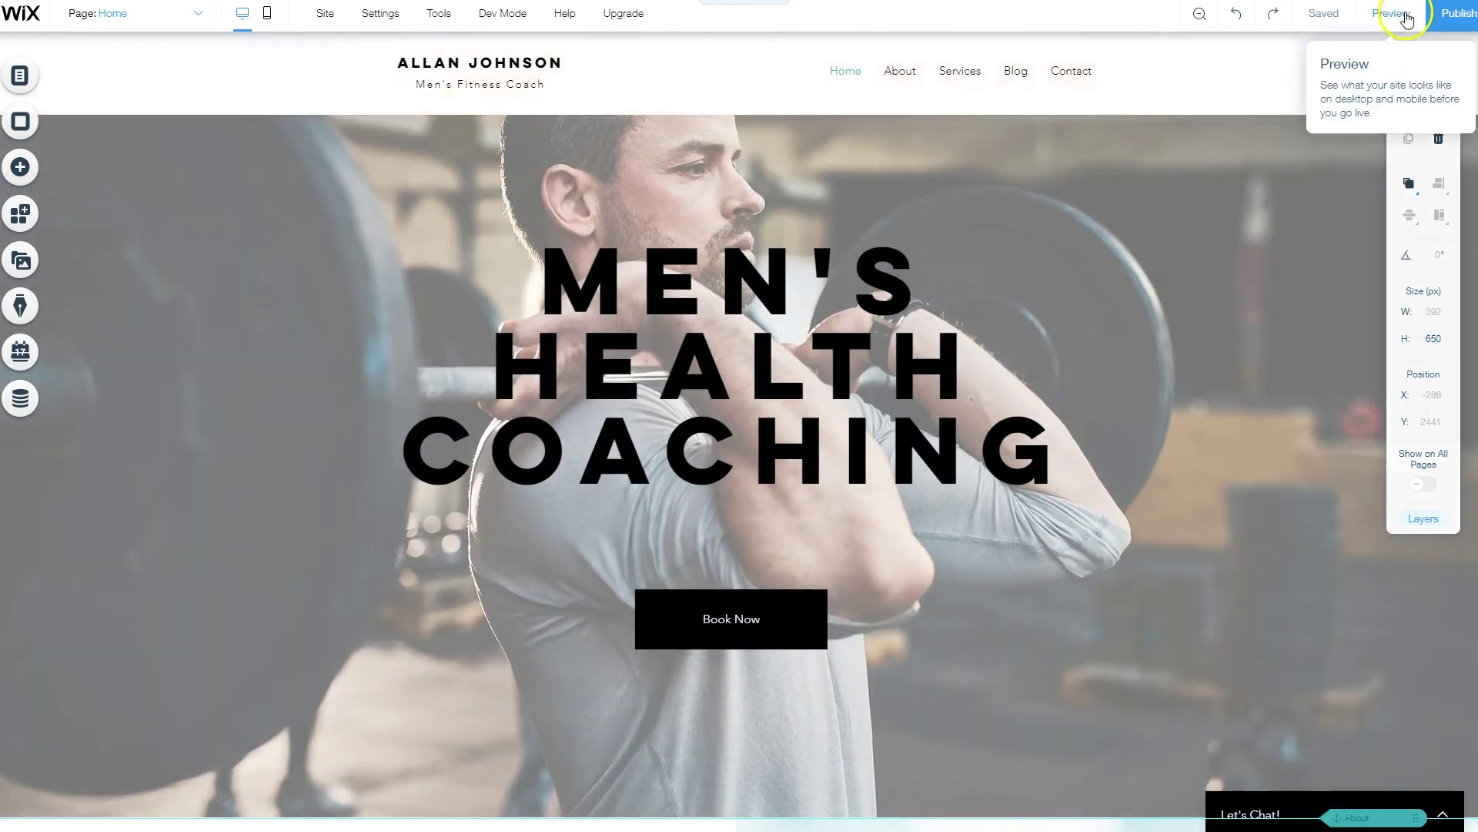
# Preview the site and examine the desktop homepage's banner, About Me, STEP ONE, STEP TWO and contact sections
pyautogui.click(1393, 13)
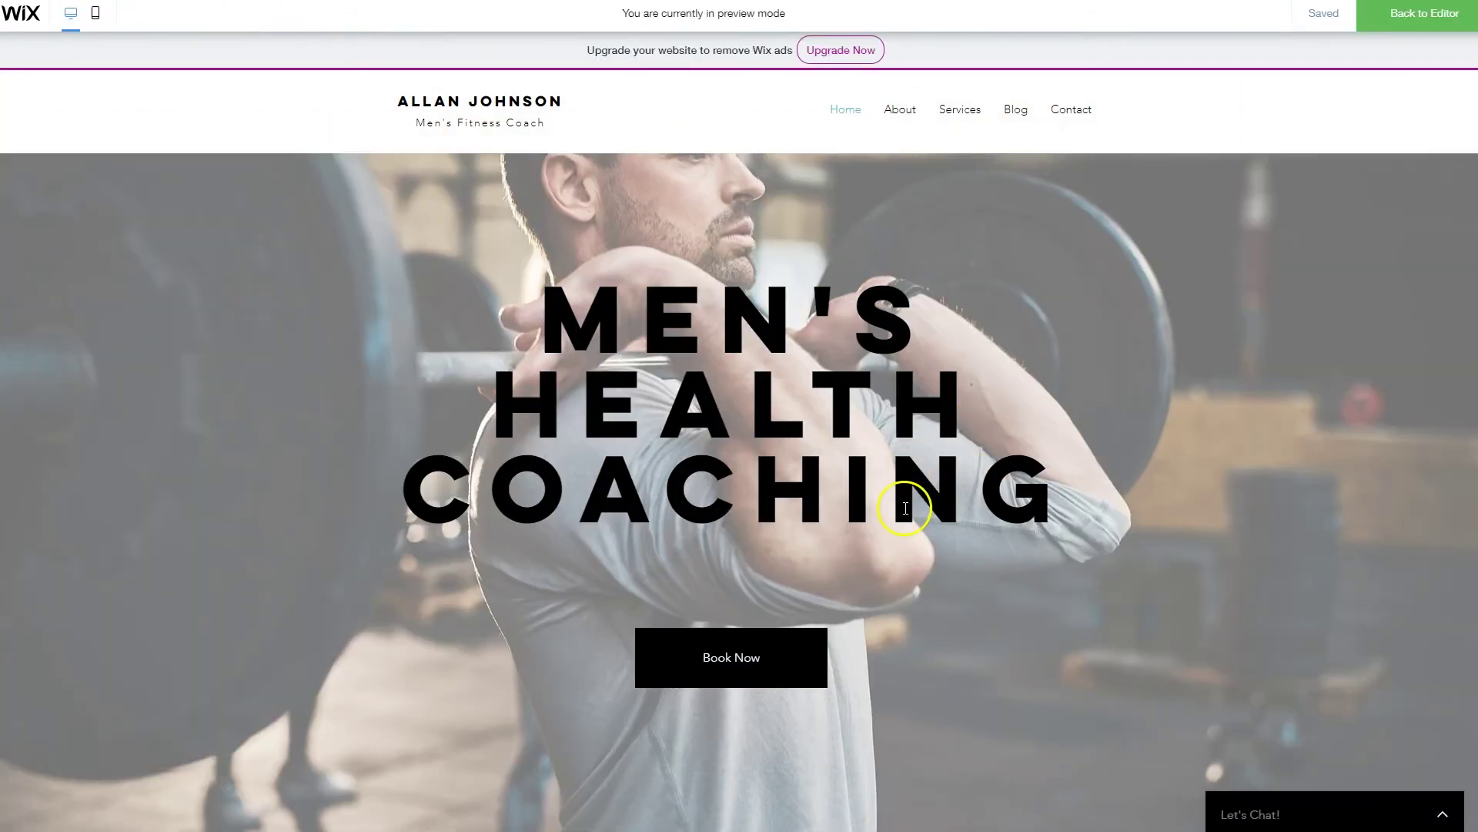
pyautogui.scroll(-3, 900, 493)
pyautogui.scroll(-1, 904, 507)
pyautogui.scroll(4, 909, 505)
pyautogui.scroll(-10, 914, 504)
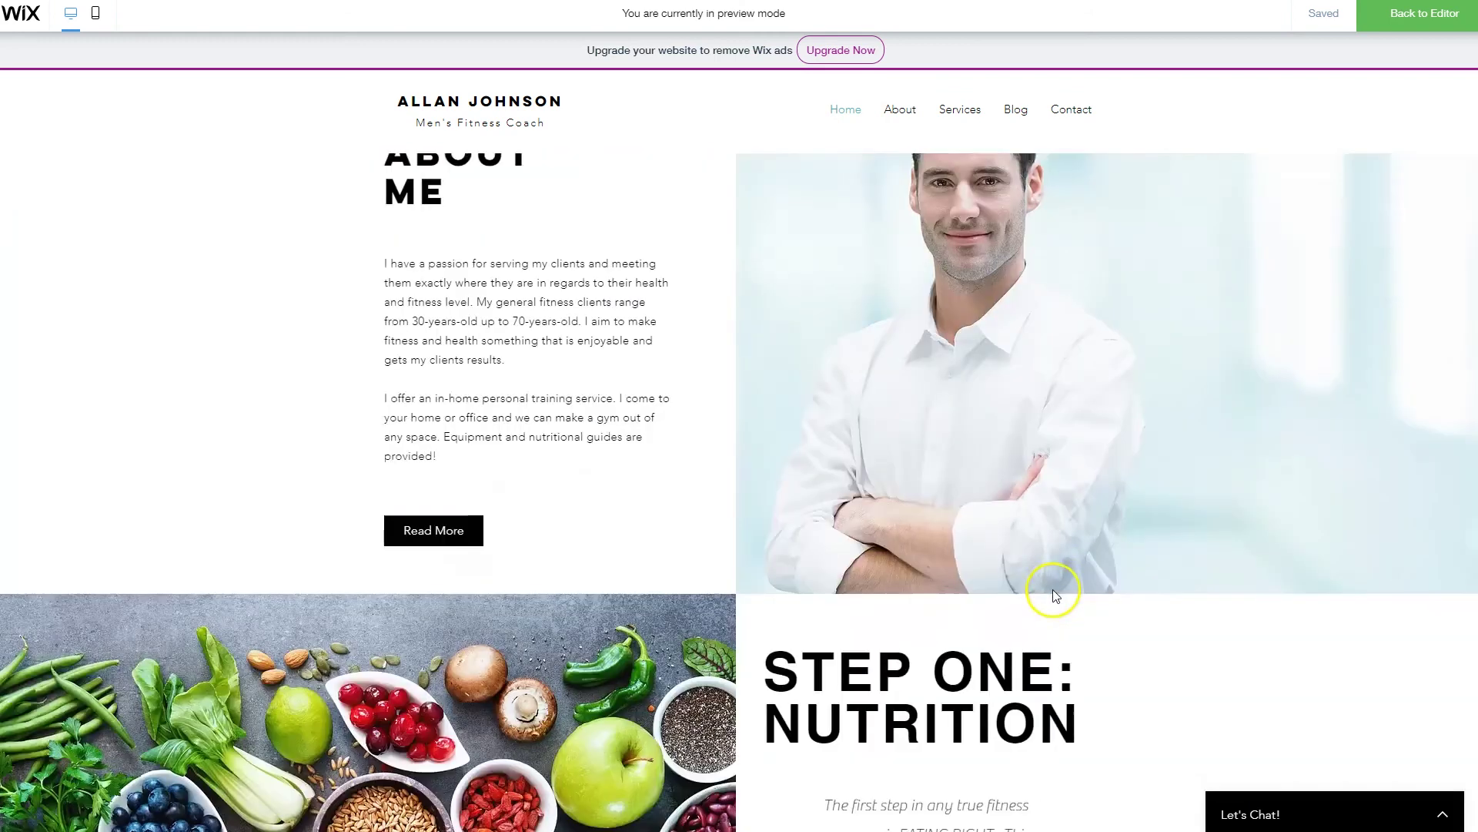
pyautogui.scroll(-15, 1053, 593)
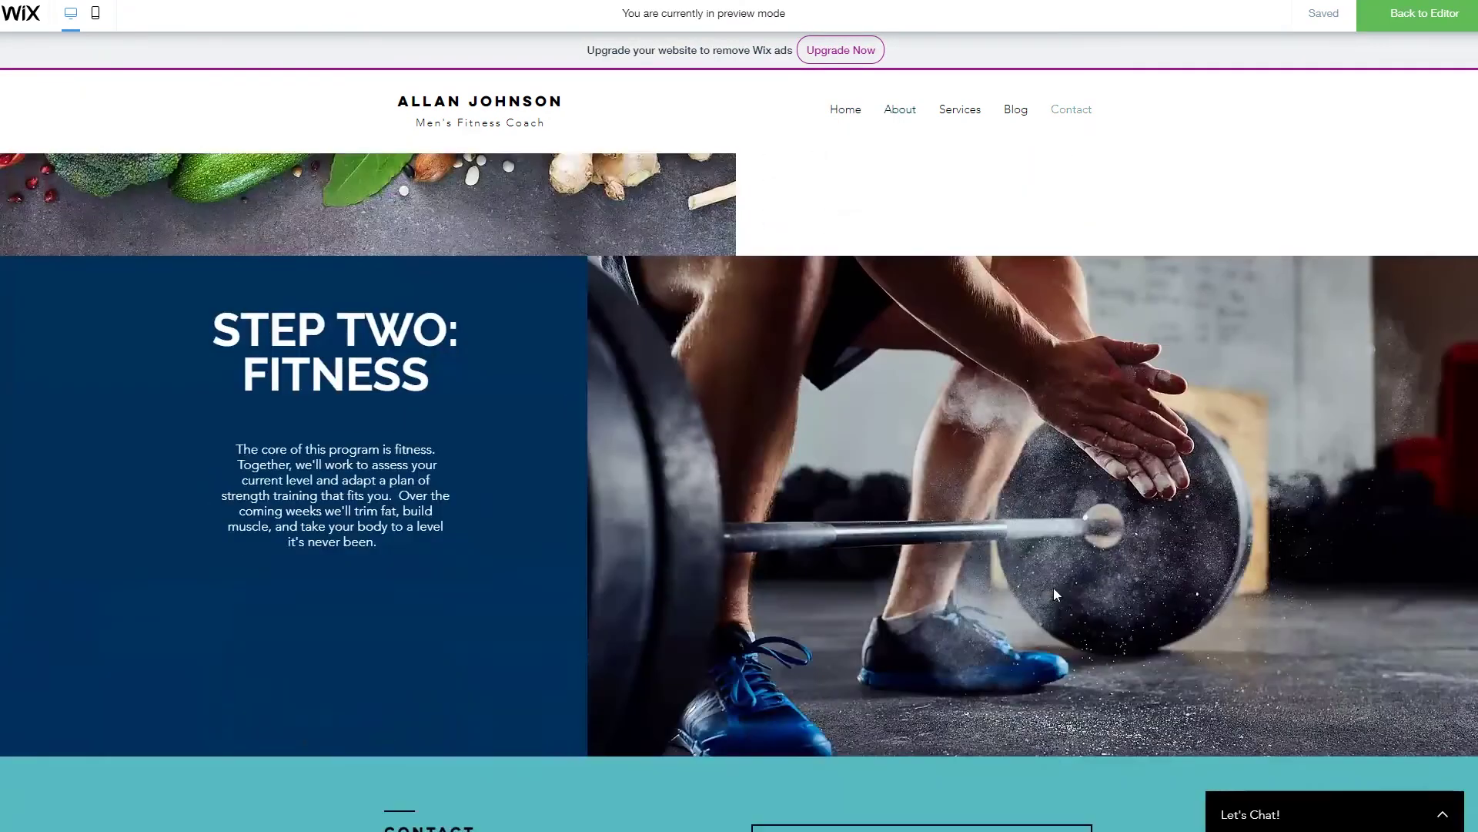
pyautogui.scroll(12, 1055, 589)
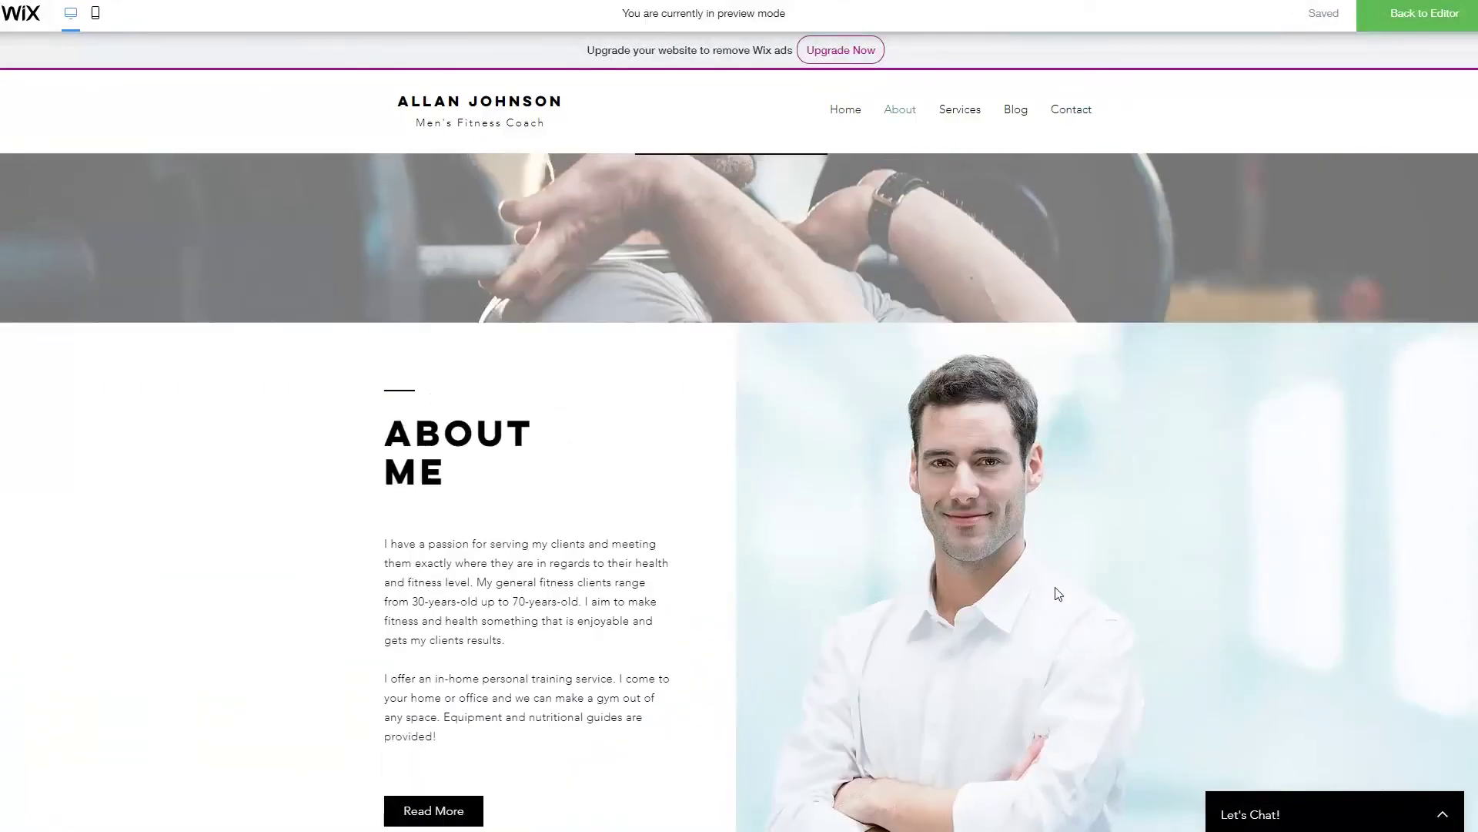
pyautogui.scroll(-5, 1058, 593)
pyautogui.scroll(-3, 1058, 594)
pyautogui.scroll(10, 1059, 594)
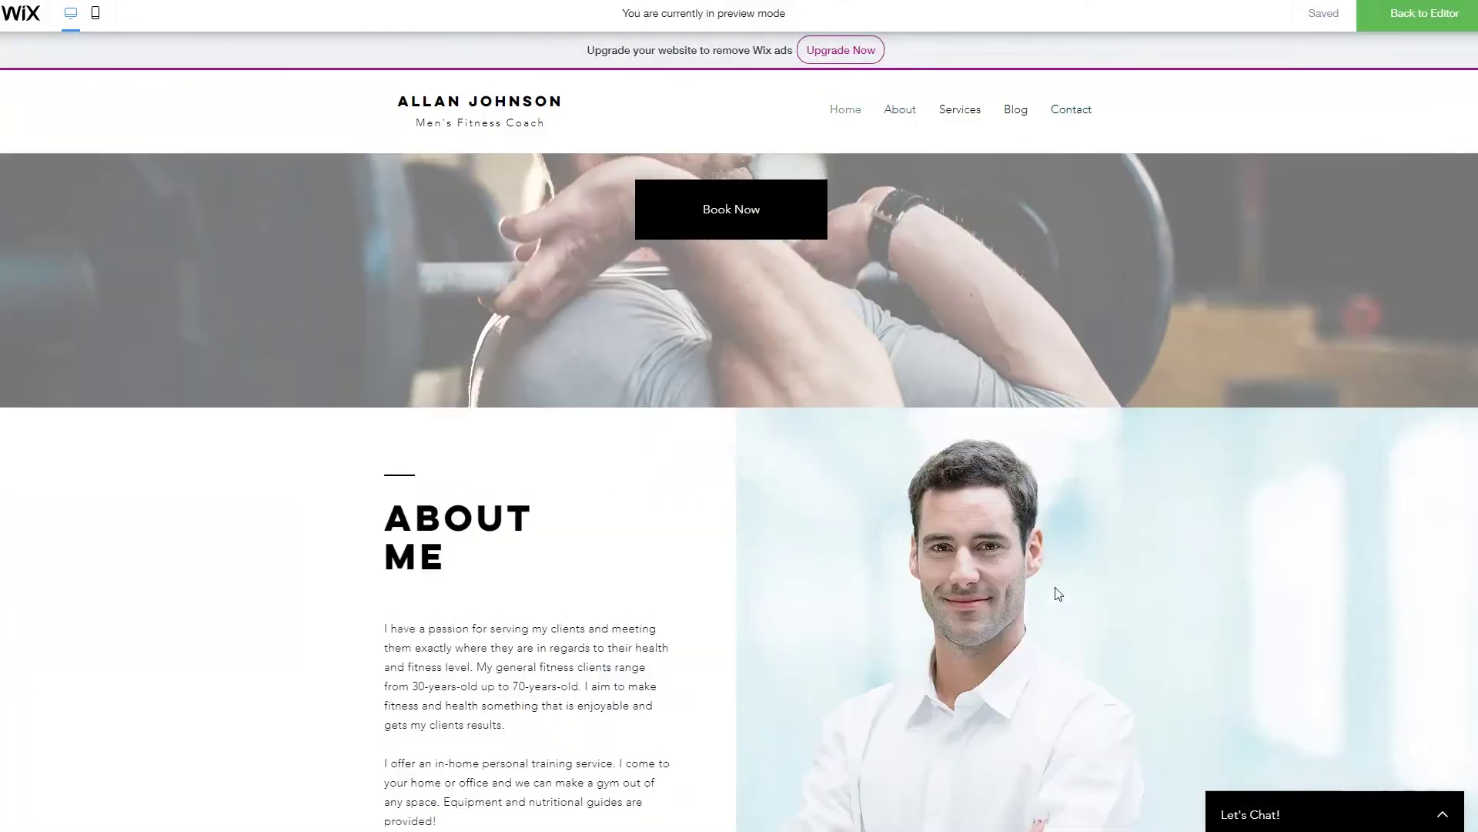
pyautogui.scroll(2, 1056, 593)
pyautogui.scroll(-8, 1062, 581)
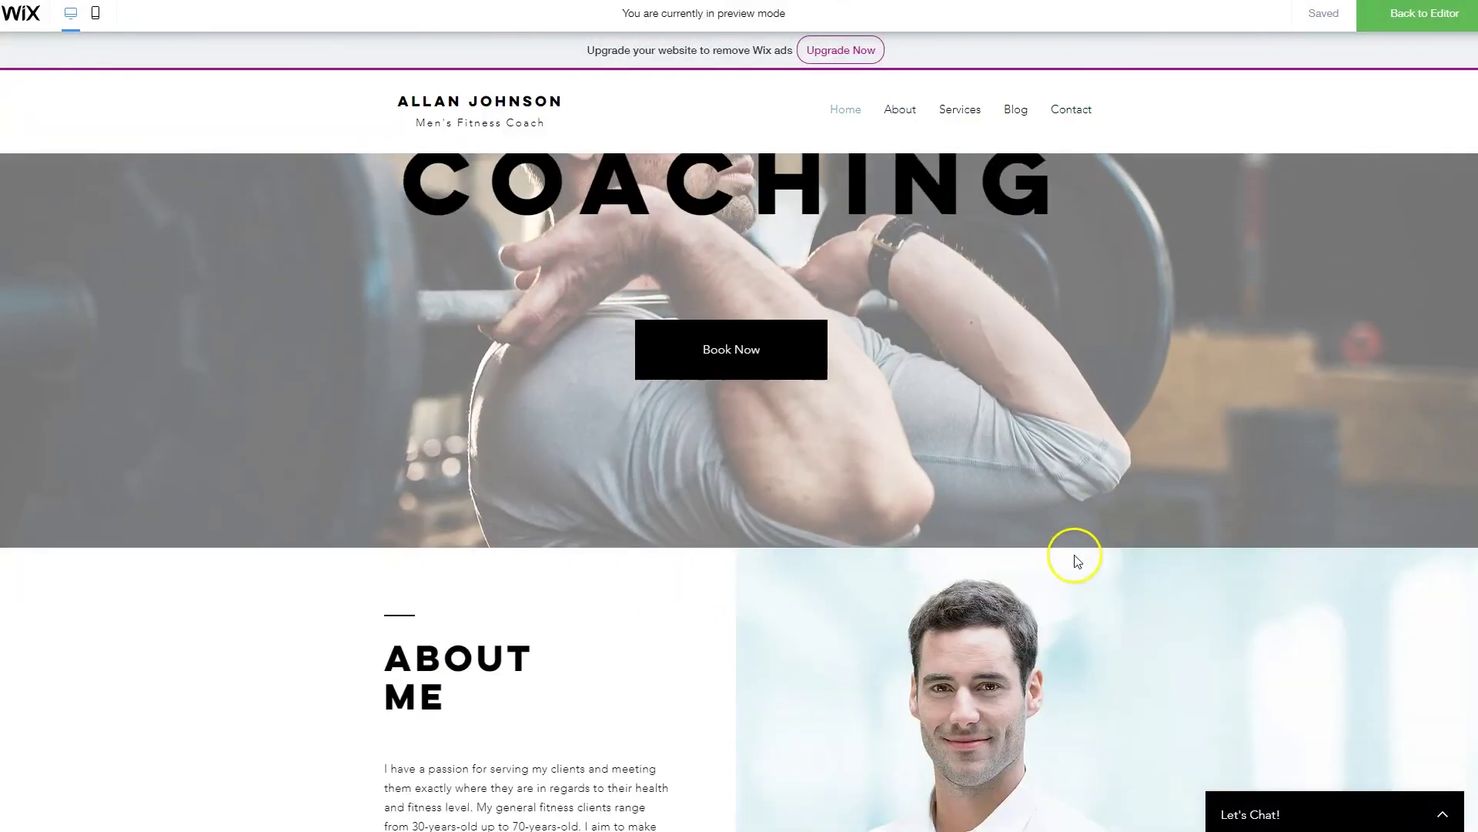
pyautogui.scroll(-15, 1174, 470)
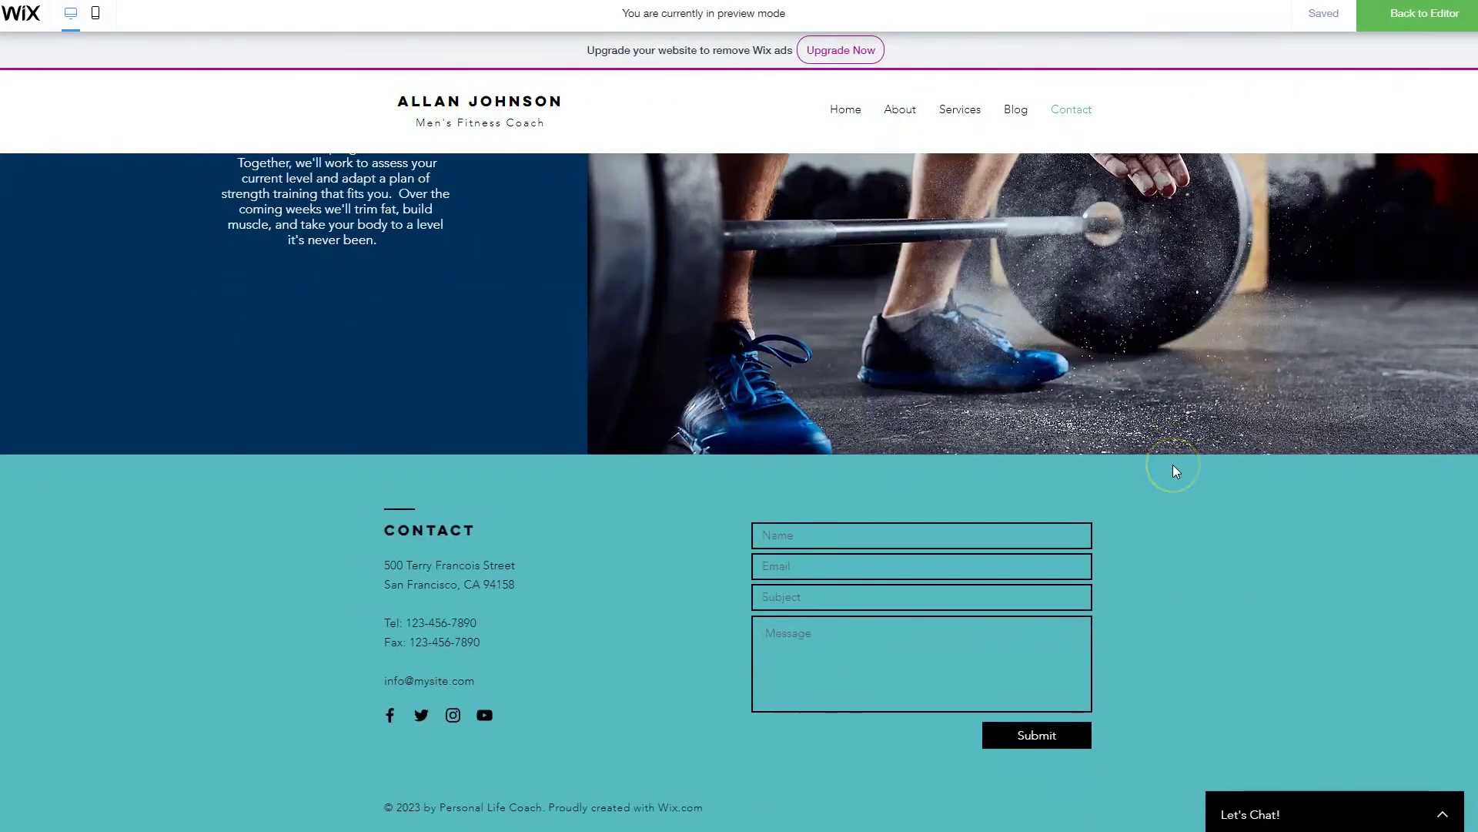
pyautogui.scroll(5, 1172, 466)
pyautogui.scroll(12, 1171, 492)
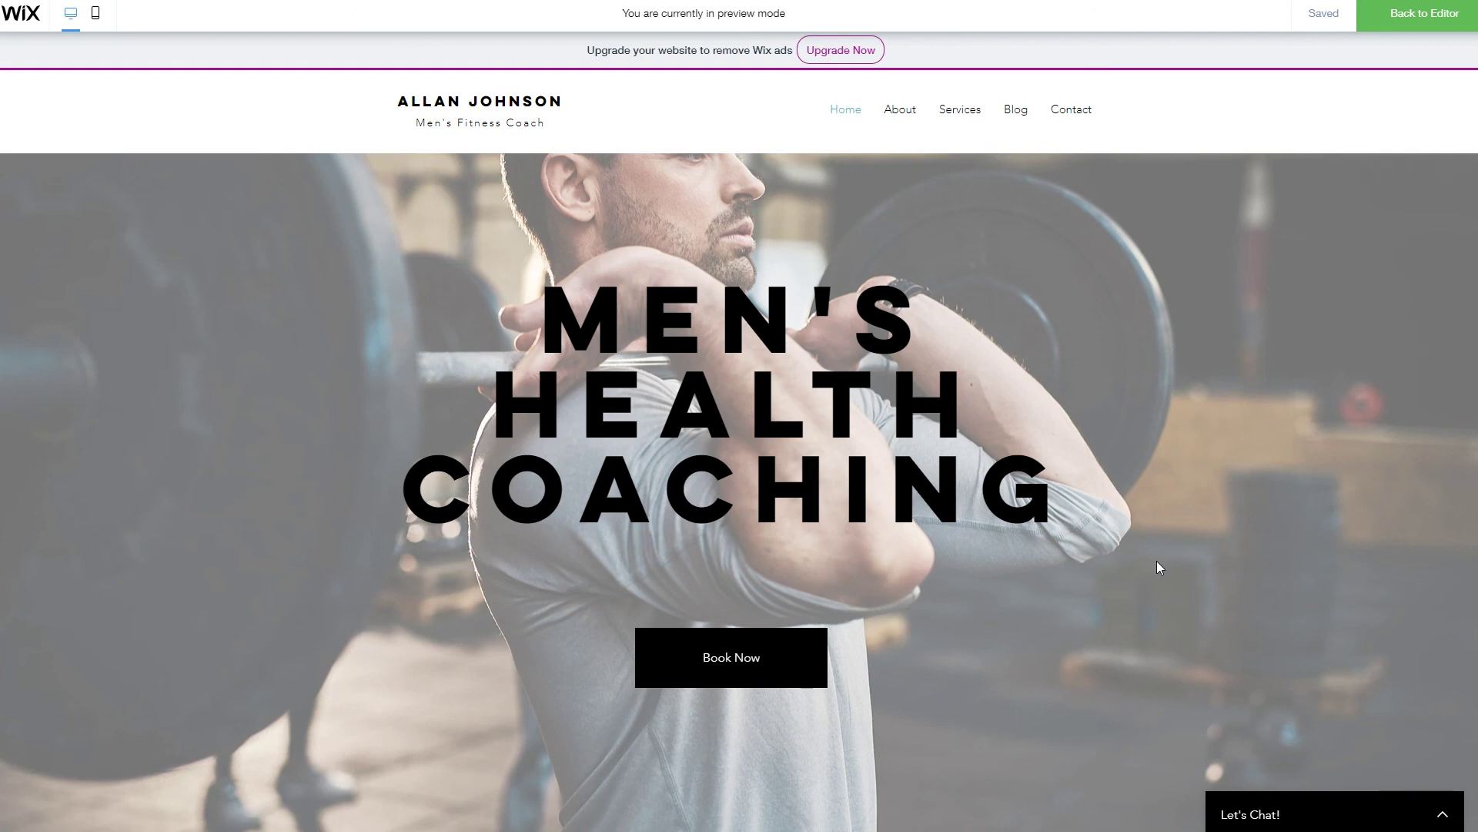
pyautogui.scroll(-5, 1128, 489)
pyautogui.scroll(4, 1128, 487)
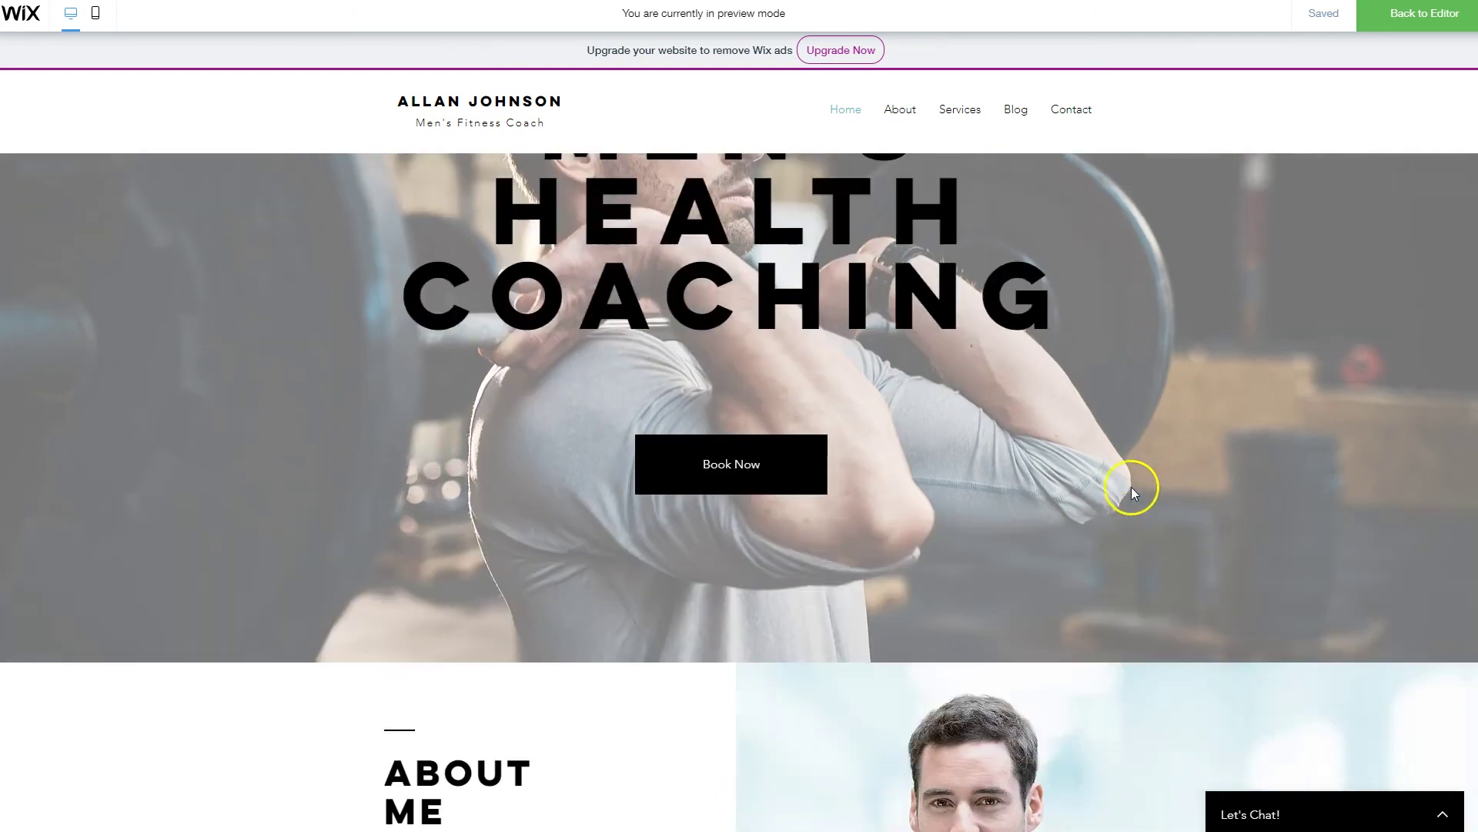
pyautogui.scroll(-10, 1132, 487)
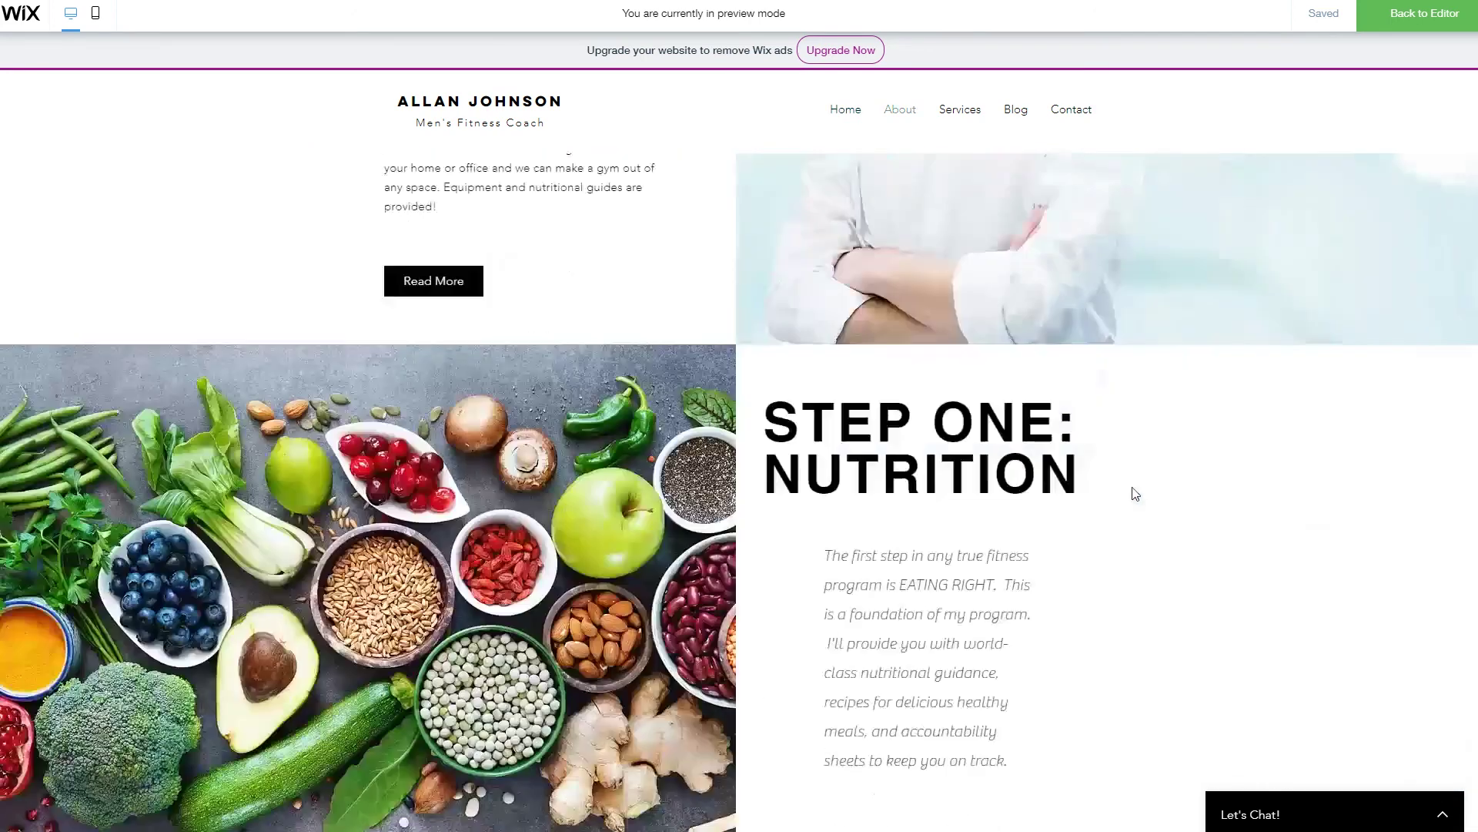
pyautogui.scroll(-8, 1132, 486)
pyautogui.scroll(3, 1132, 487)
pyautogui.scroll(12, 1132, 487)
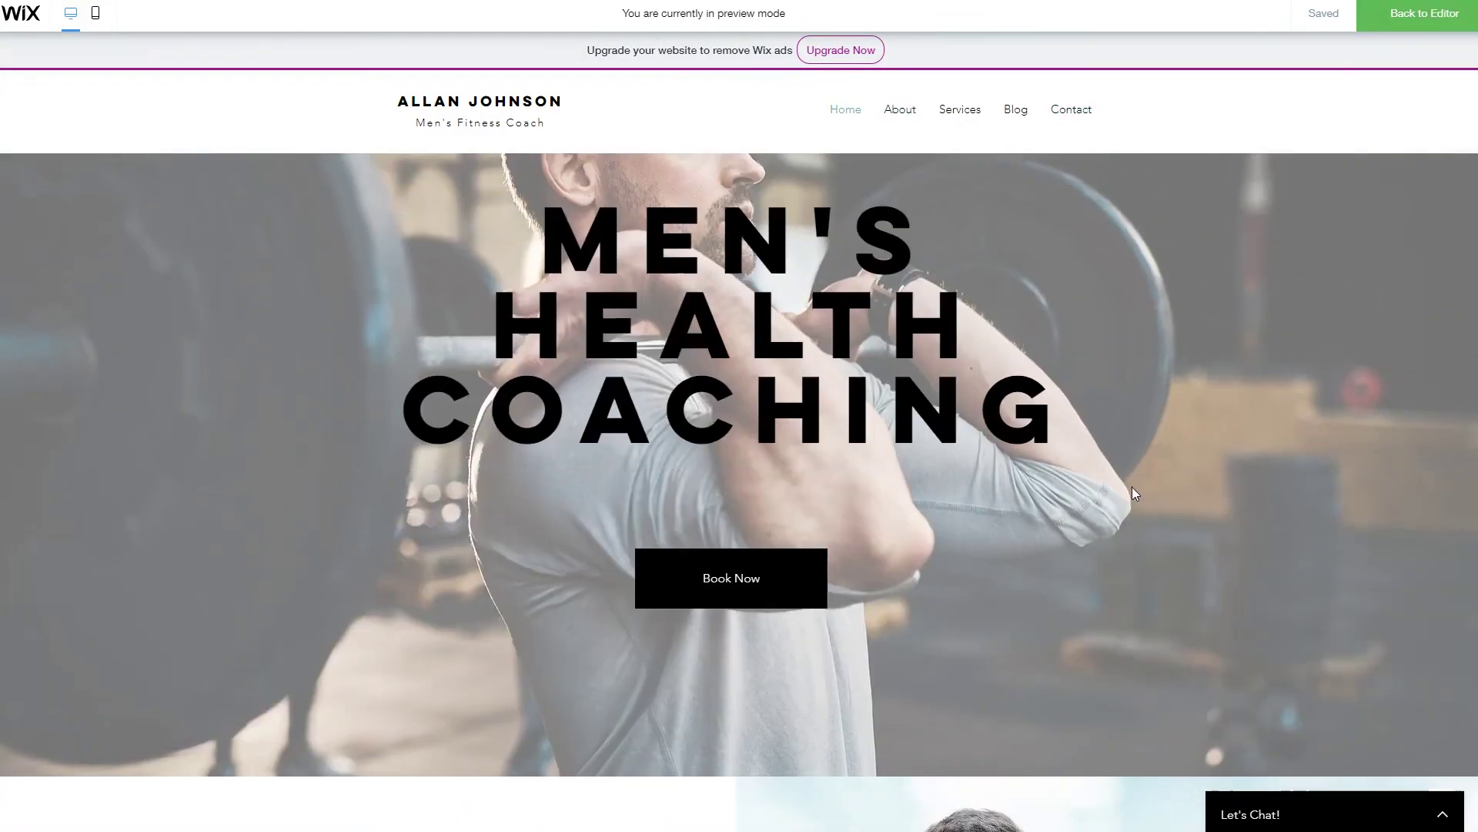